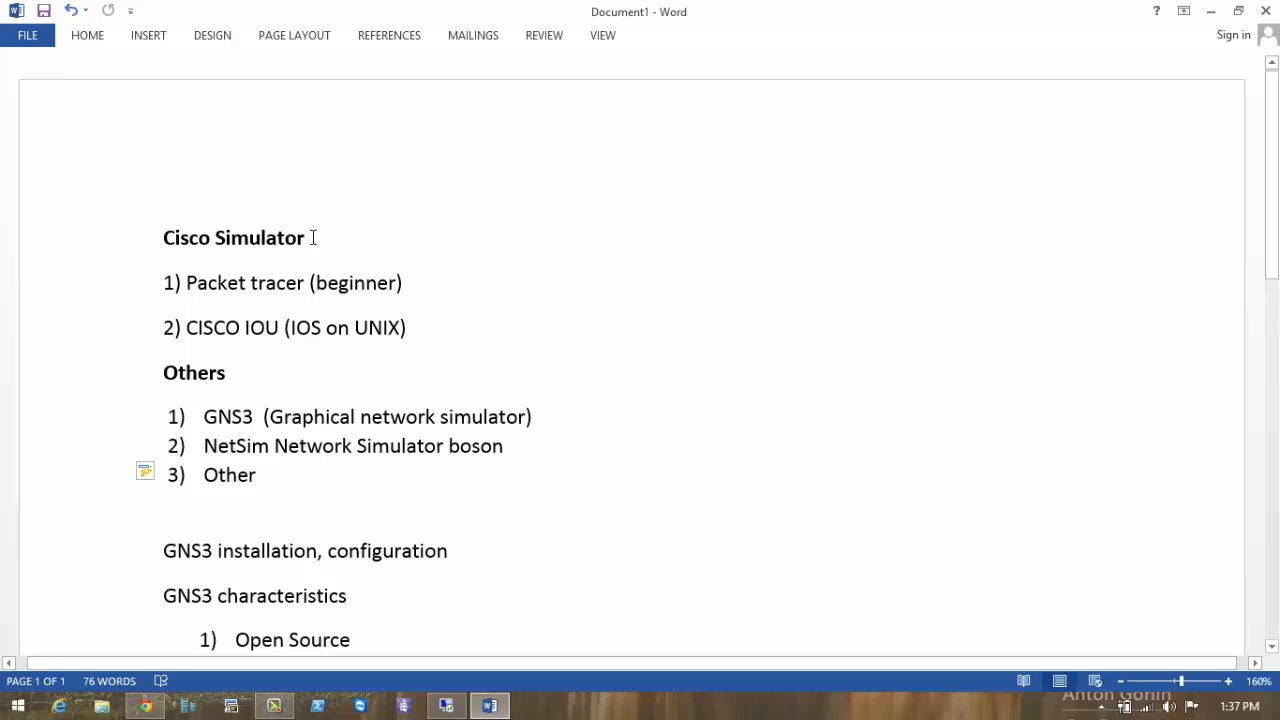
Highlight the Cisco Simulator heading, then return to the Word document.
{"action": "left_click_drag", "start_coordinate": [277, 237], "coordinate": [165, 238]}
{"action": "left_click", "coordinate": [378, 257]}
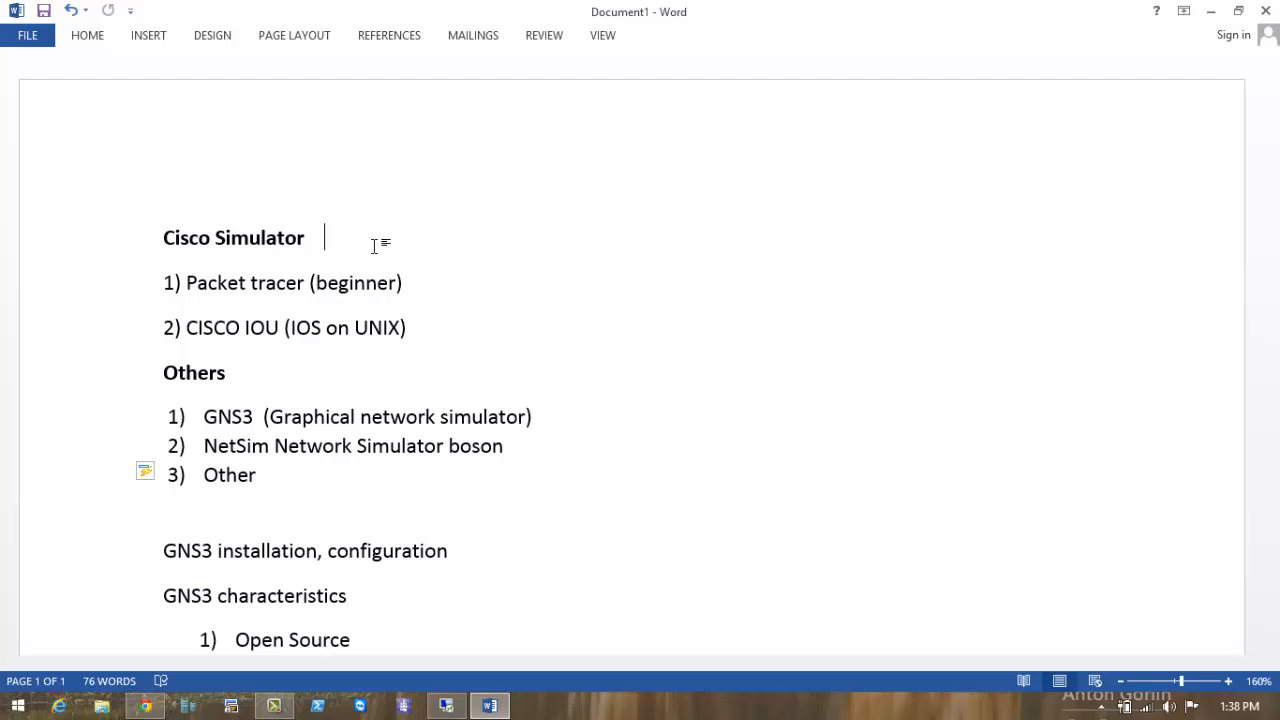
{"action": "left_click", "coordinate": [291, 710]}
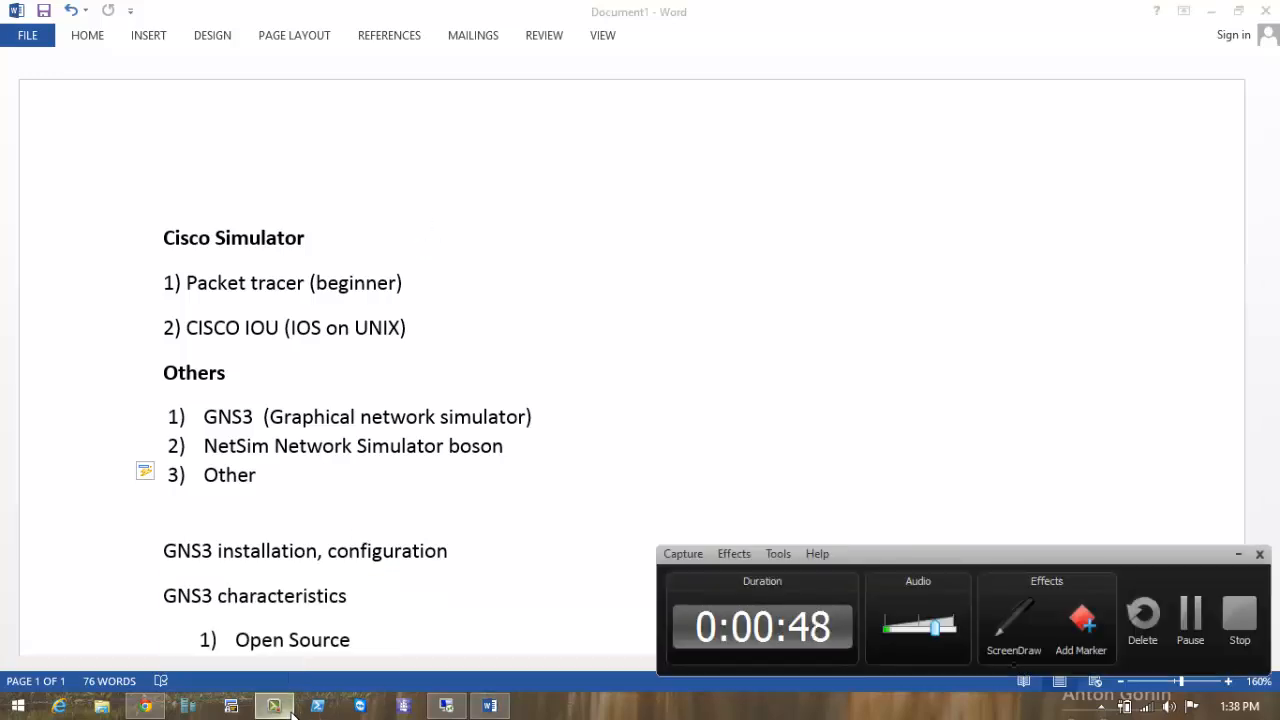
{"action": "left_click", "coordinate": [1238, 553]}
{"action": "left_click", "coordinate": [523, 331]}
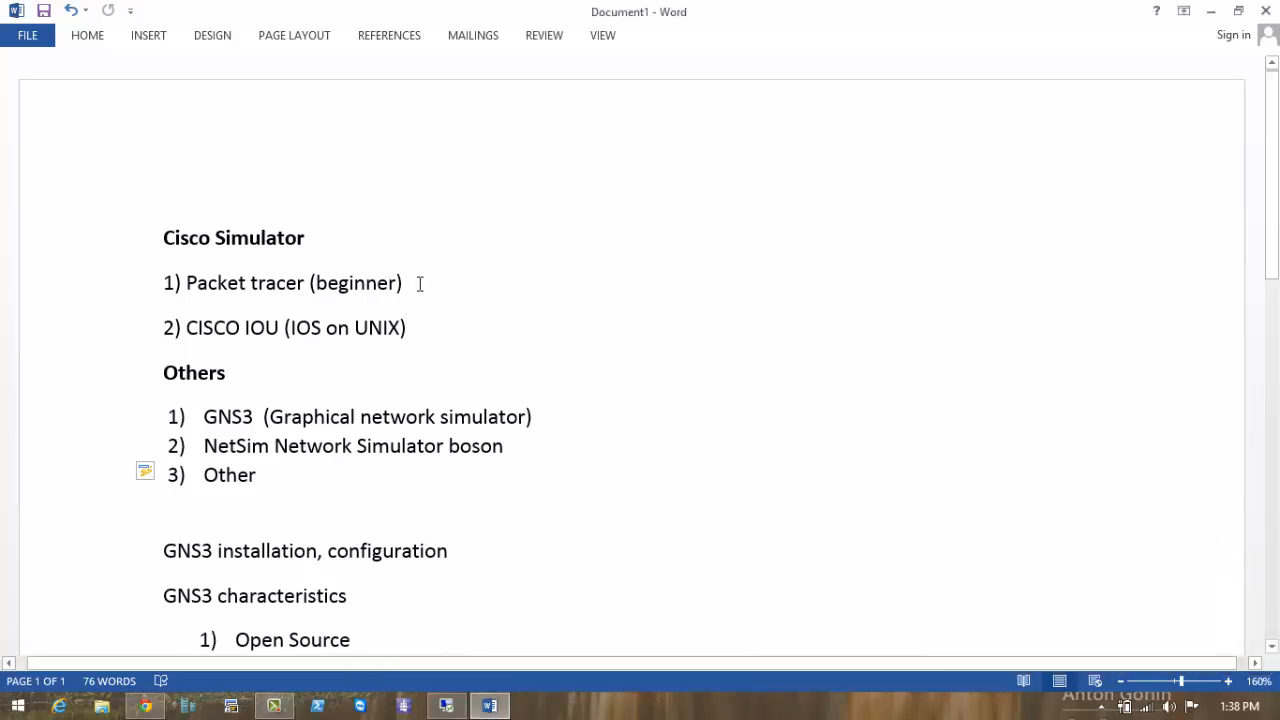
{"action": "scroll", "coordinate": [387, 283], "scroll_direction": "down", "scroll_amount": 1}
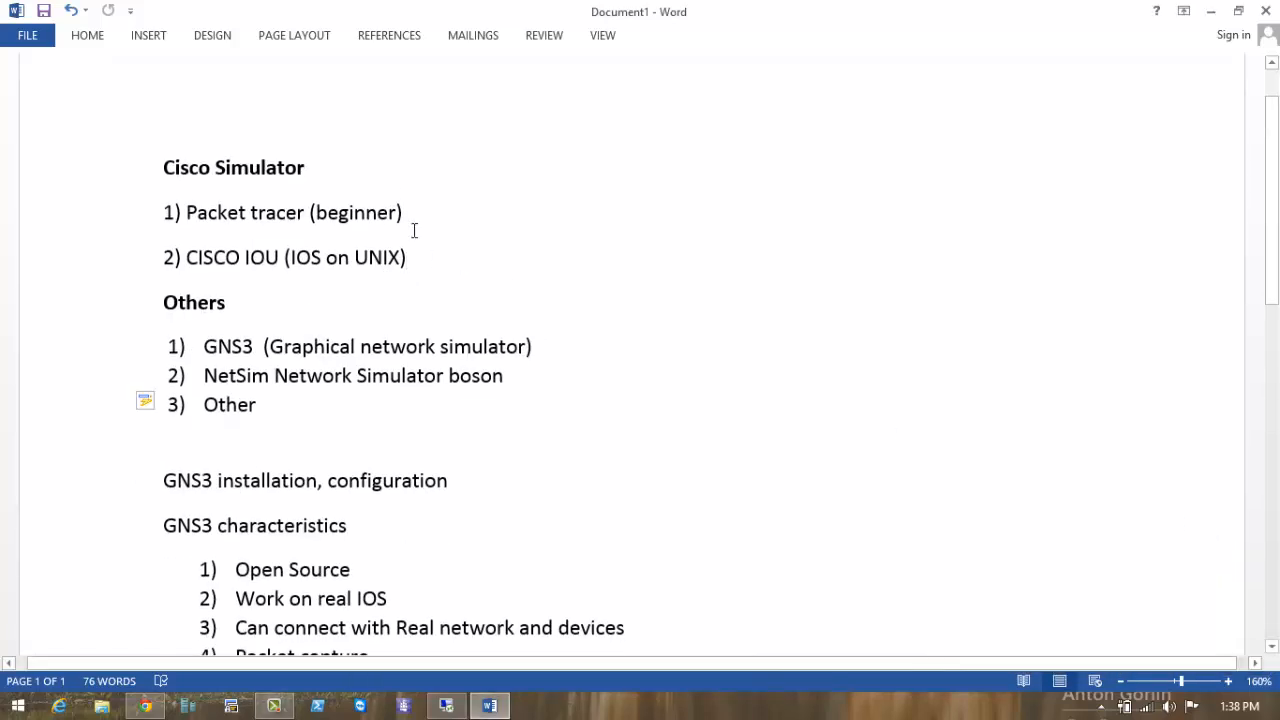
Select the Cisco Simulator heading and the words Packet tracer (beginner) in the outline.
{"action": "left_click_drag", "start_coordinate": [188, 212], "coordinate": [227, 211]}
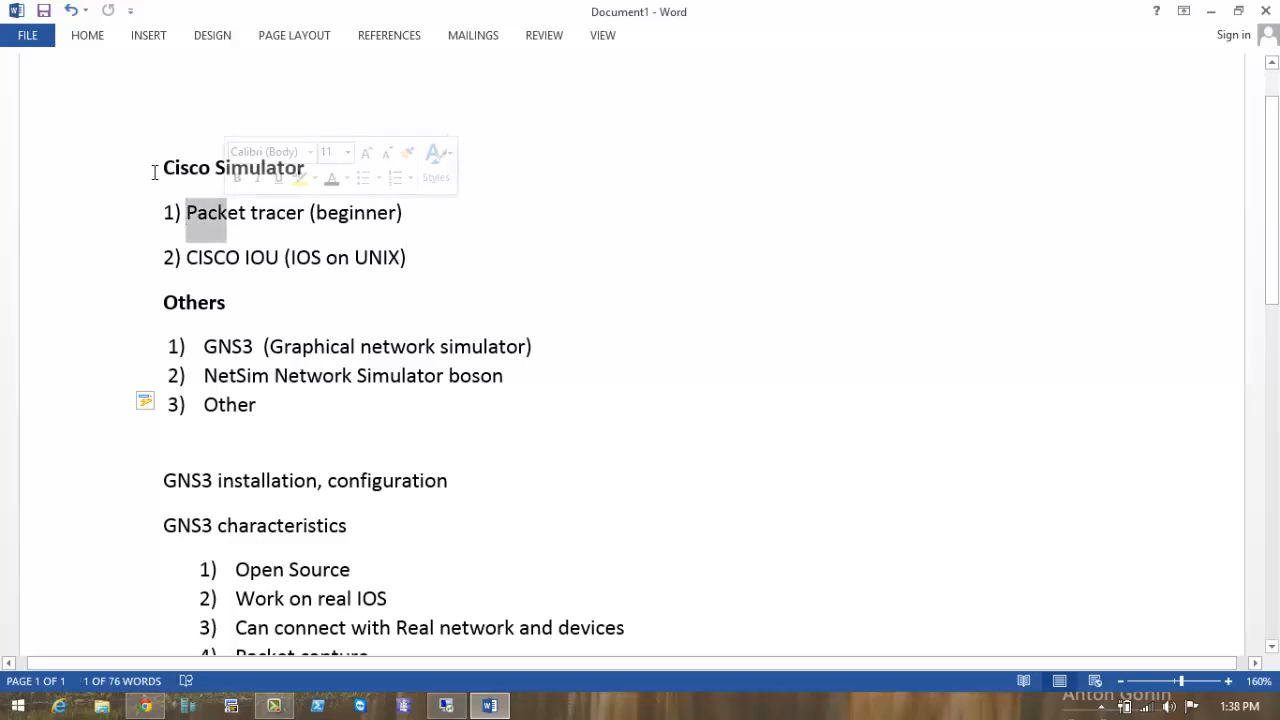
{"action": "left_click_drag", "start_coordinate": [153, 169], "coordinate": [309, 194]}
{"action": "left_click", "coordinate": [419, 224]}
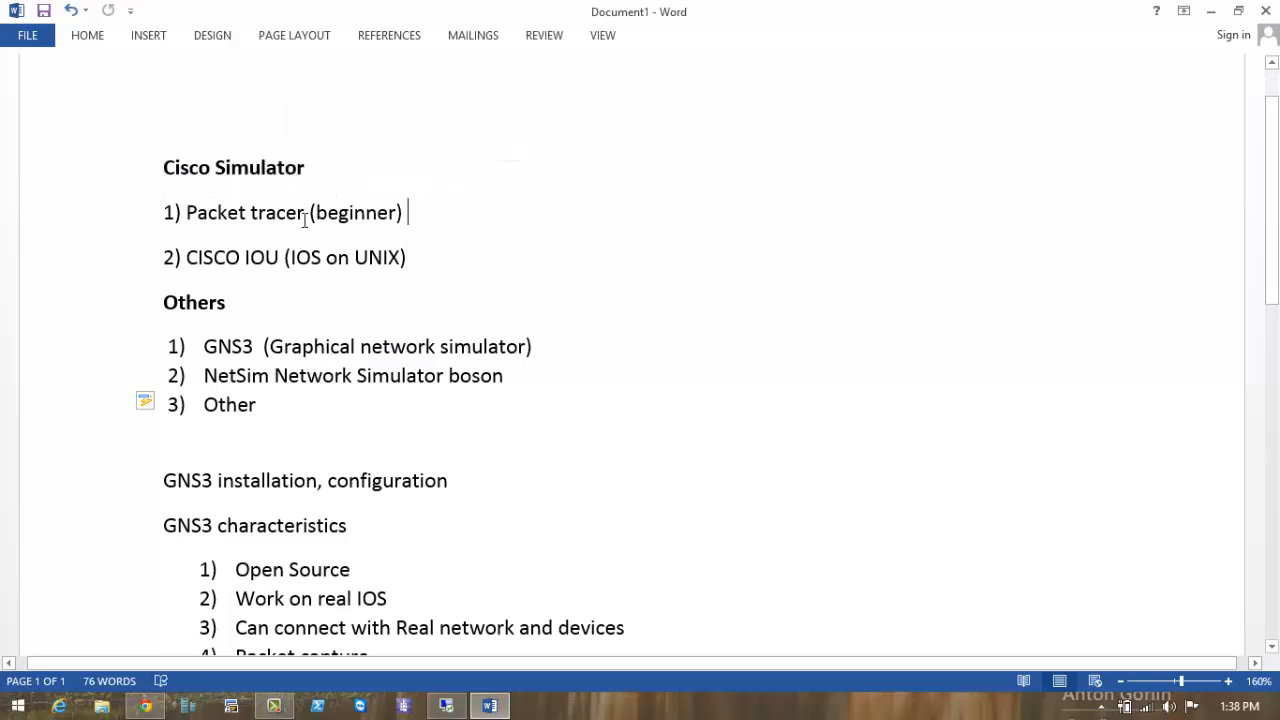
{"action": "left_click", "coordinate": [309, 212]}
{"action": "left_click_drag", "start_coordinate": [419, 213], "coordinate": [186, 213]}
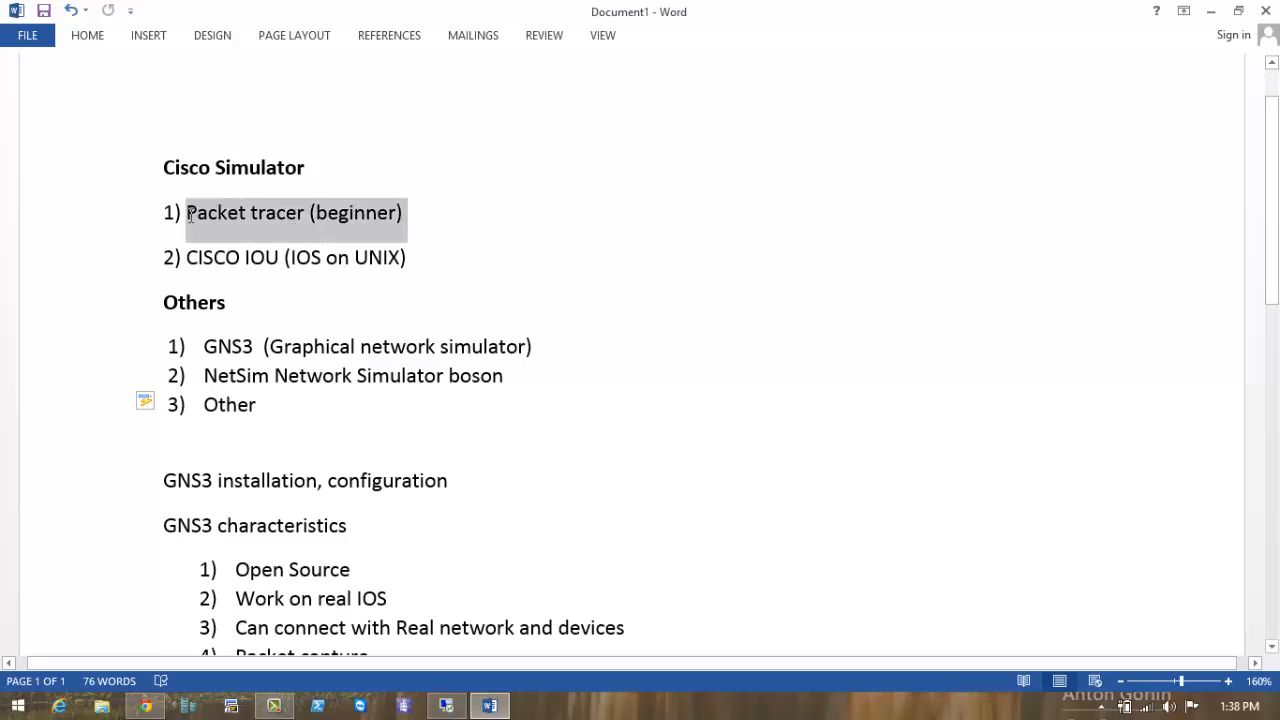
{"action": "left_click", "coordinate": [432, 219]}
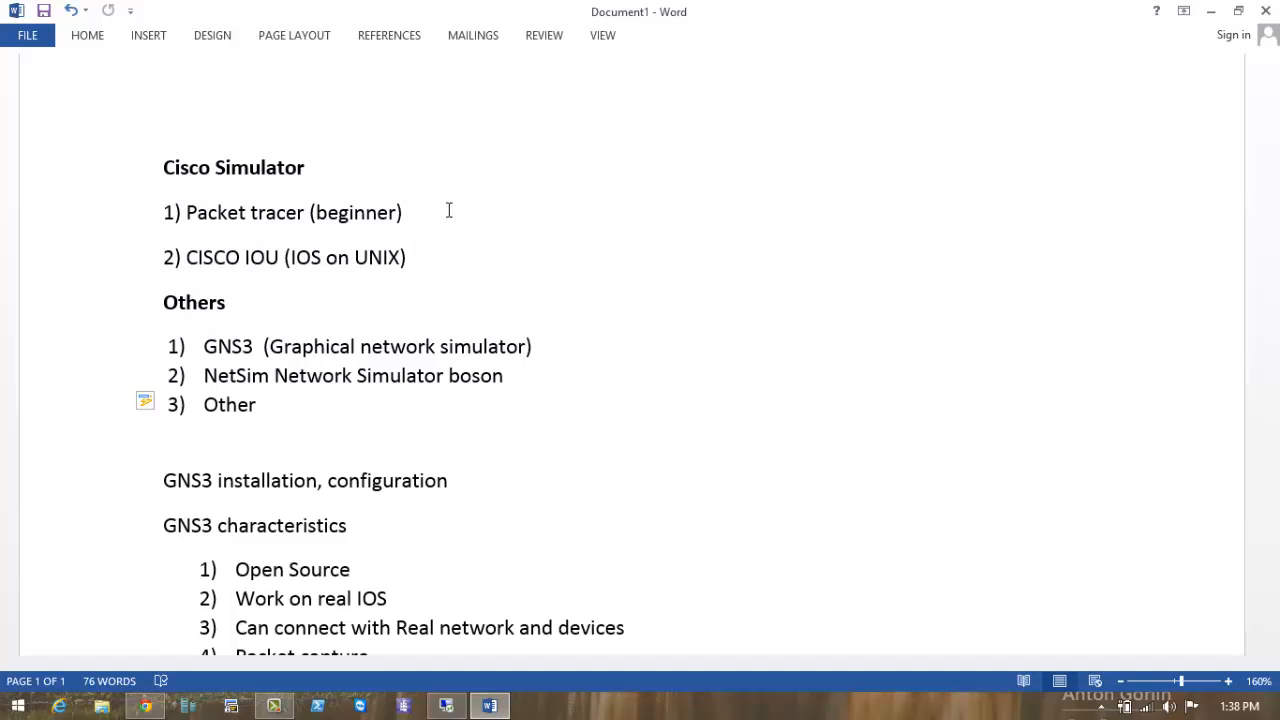
Minimize Word and go through the Start screen to launch Cisco Packet Tracer.
{"action": "left_click", "coordinate": [1210, 11]}
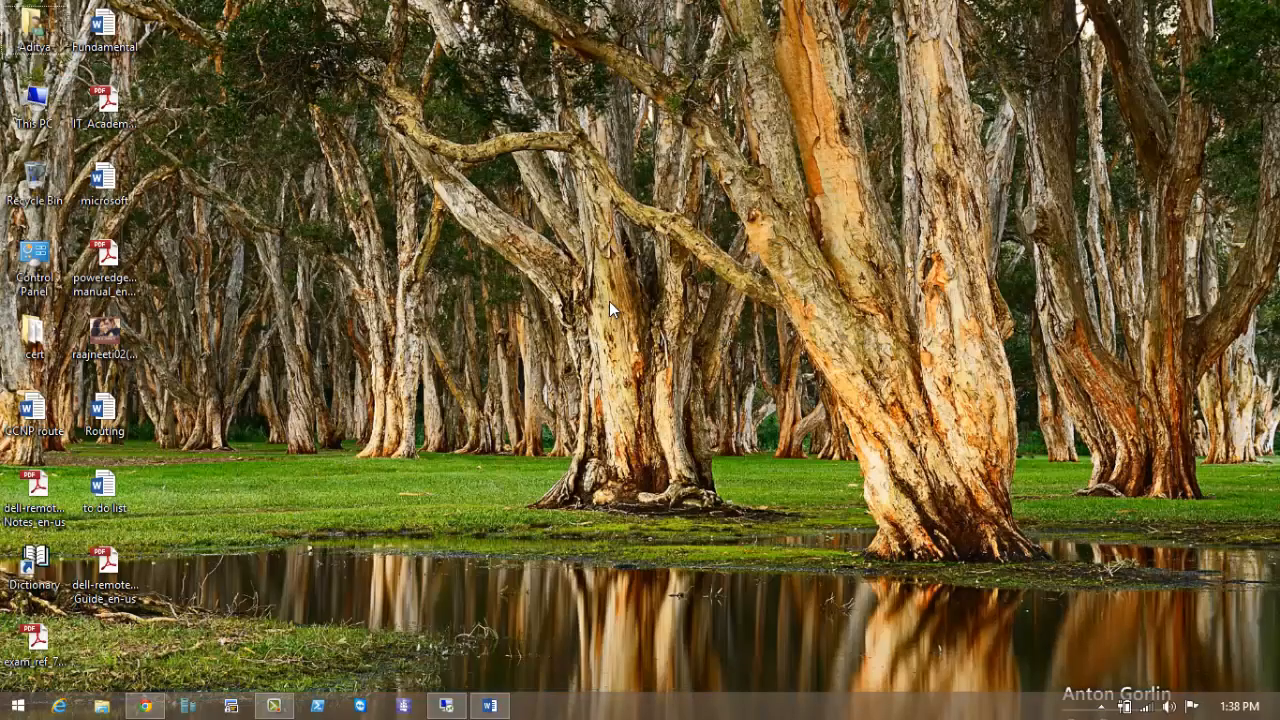
{"action": "key", "text": "super"}
{"action": "scroll", "coordinate": [609, 301], "scroll_direction": "down", "scroll_amount": 1}
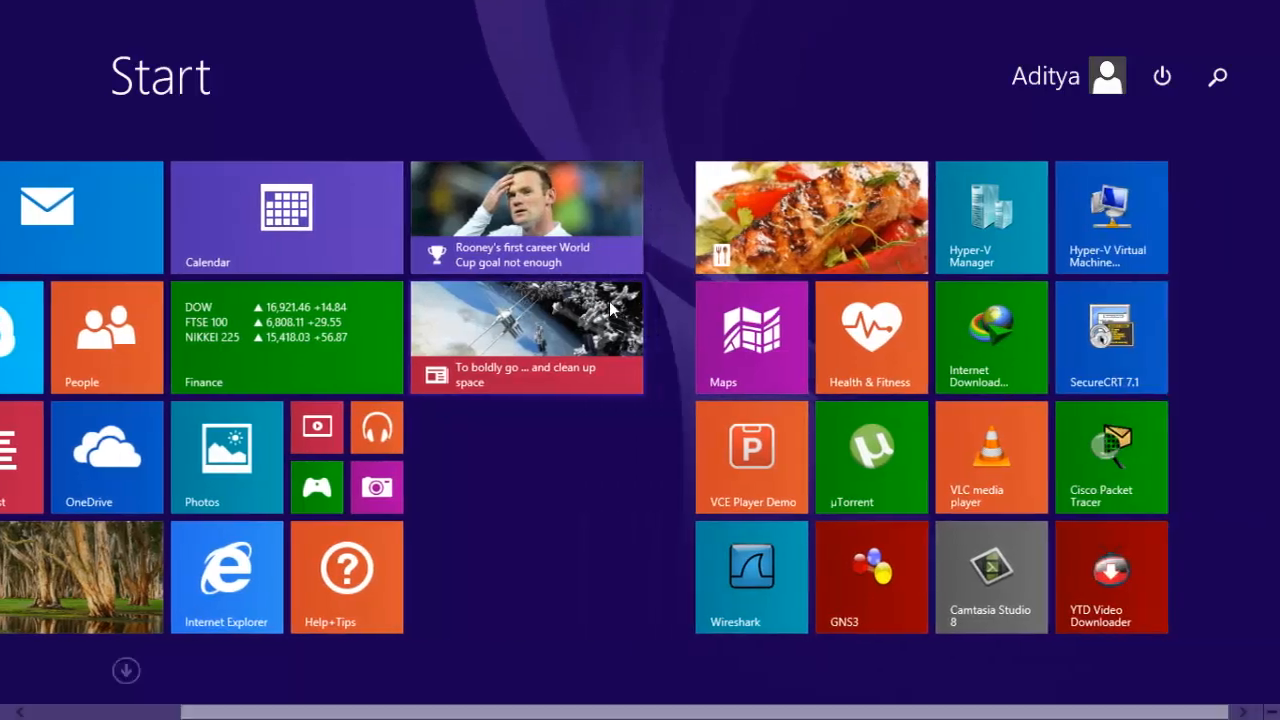
{"action": "key", "text": "super"}
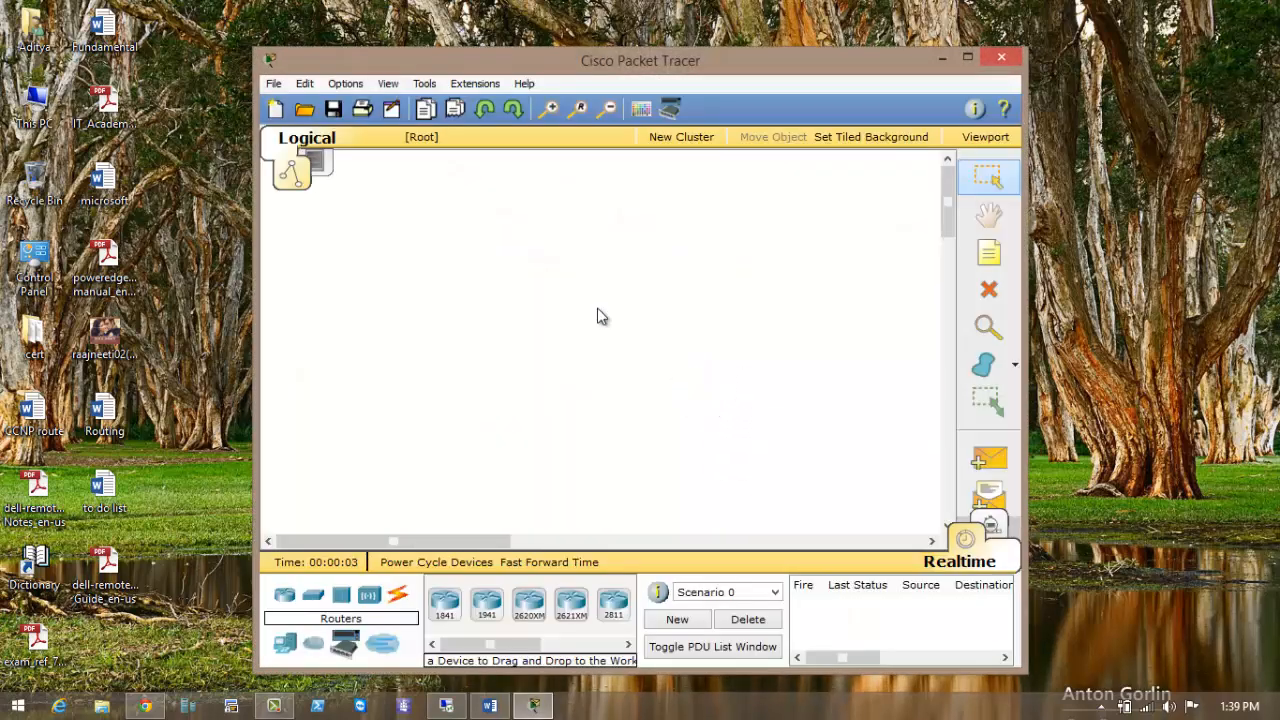
Browse the device categories and place a Multiuser Connection cloud, Peer0, on the workspace.
{"action": "left_click", "coordinate": [369, 596]}
{"action": "left_click", "coordinate": [404, 597]}
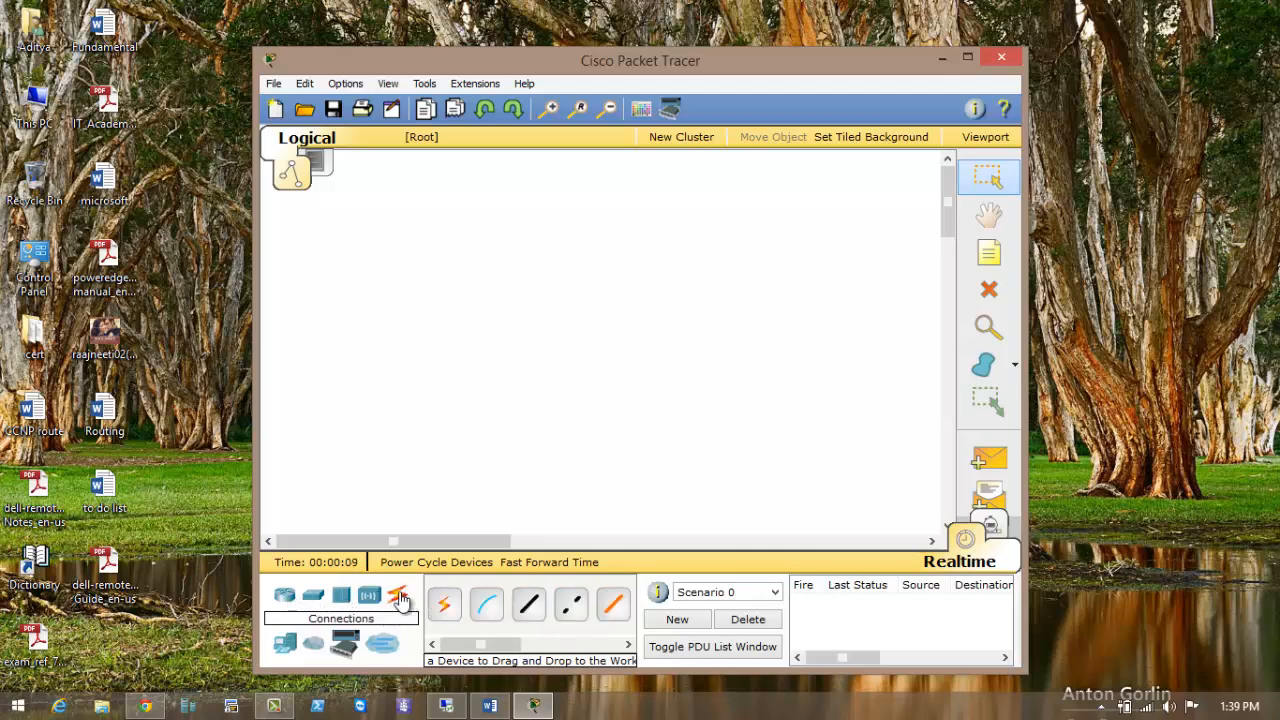
{"action": "left_click", "coordinate": [287, 648]}
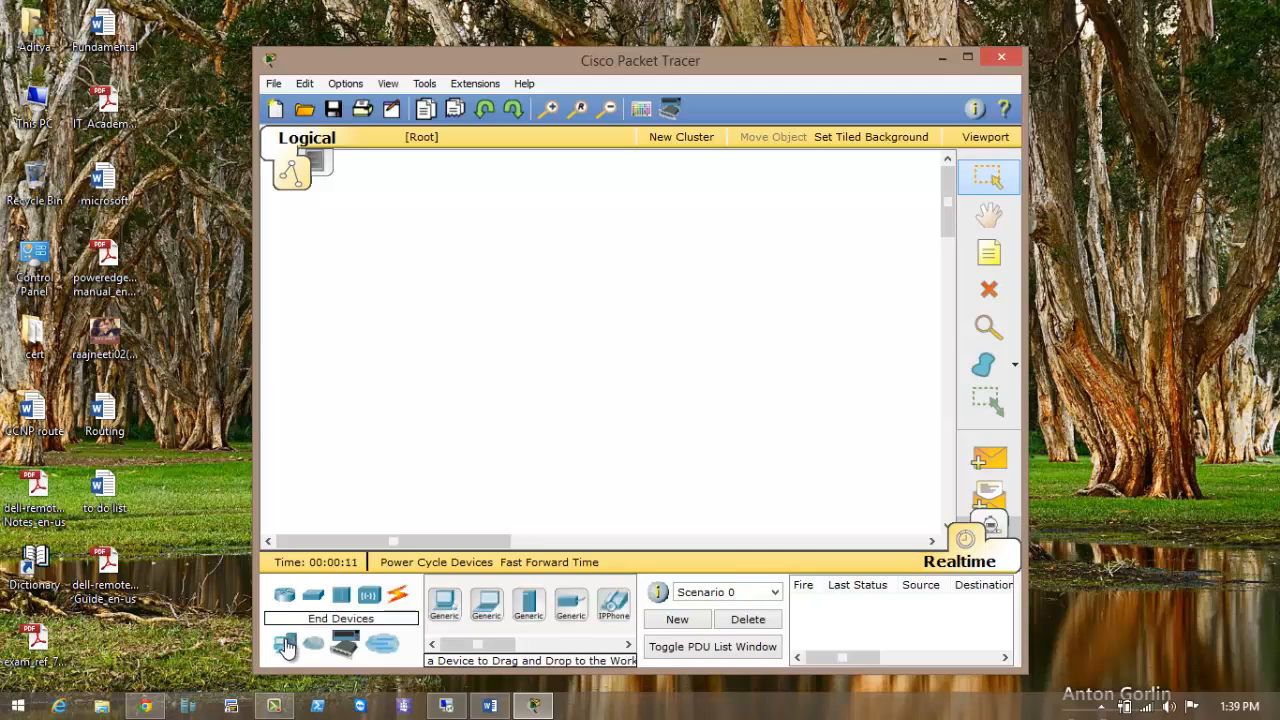
{"action": "left_click", "coordinate": [313, 645]}
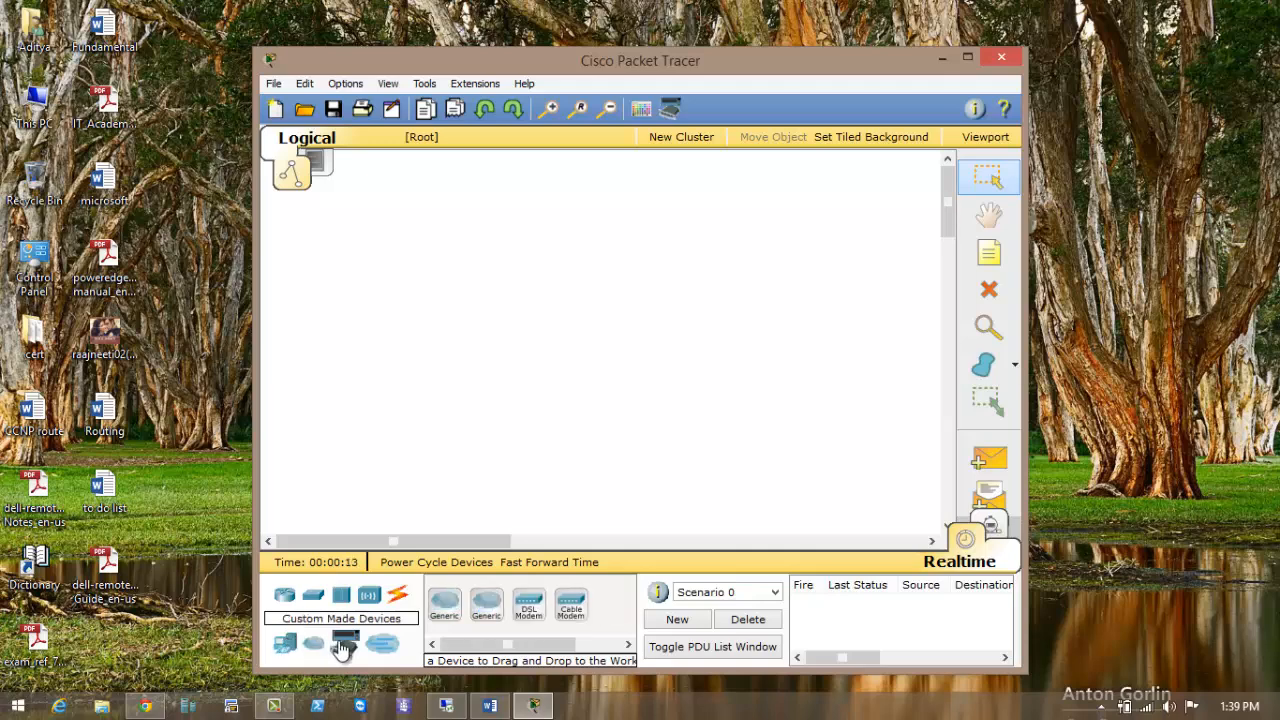
{"action": "left_click", "coordinate": [343, 645]}
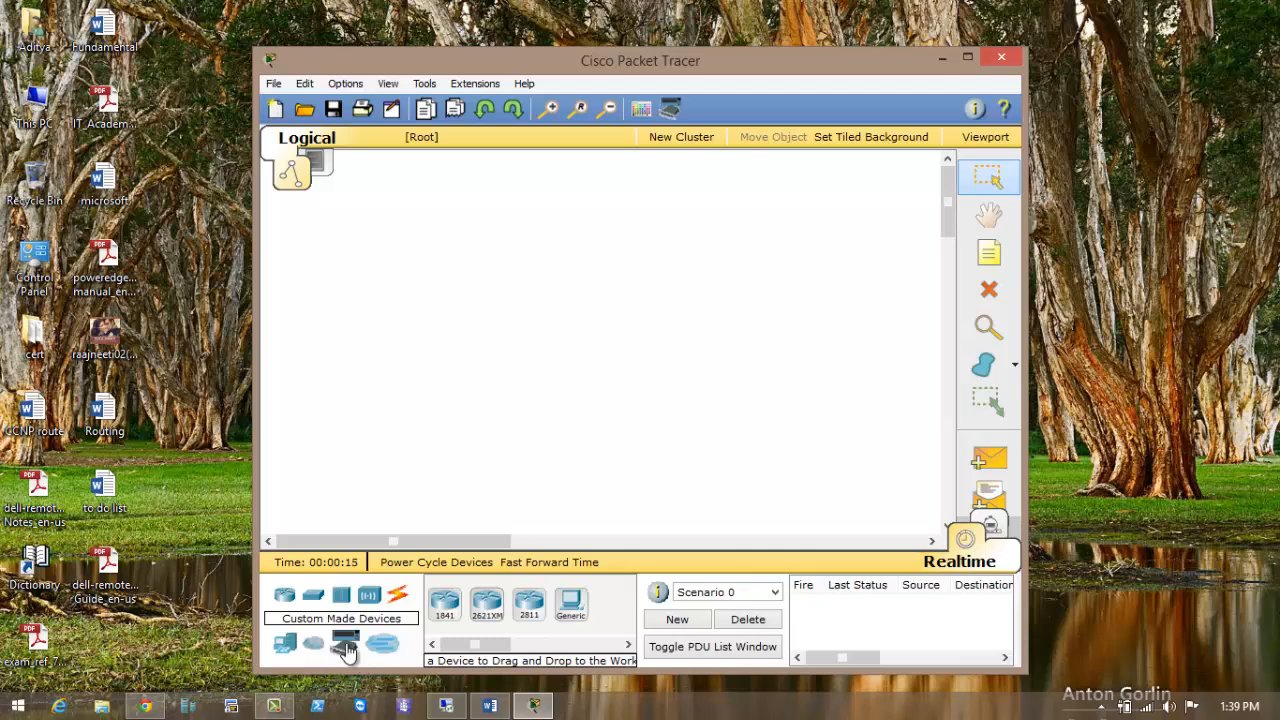
{"action": "left_click", "coordinate": [386, 647]}
{"action": "left_click", "coordinate": [448, 610]}
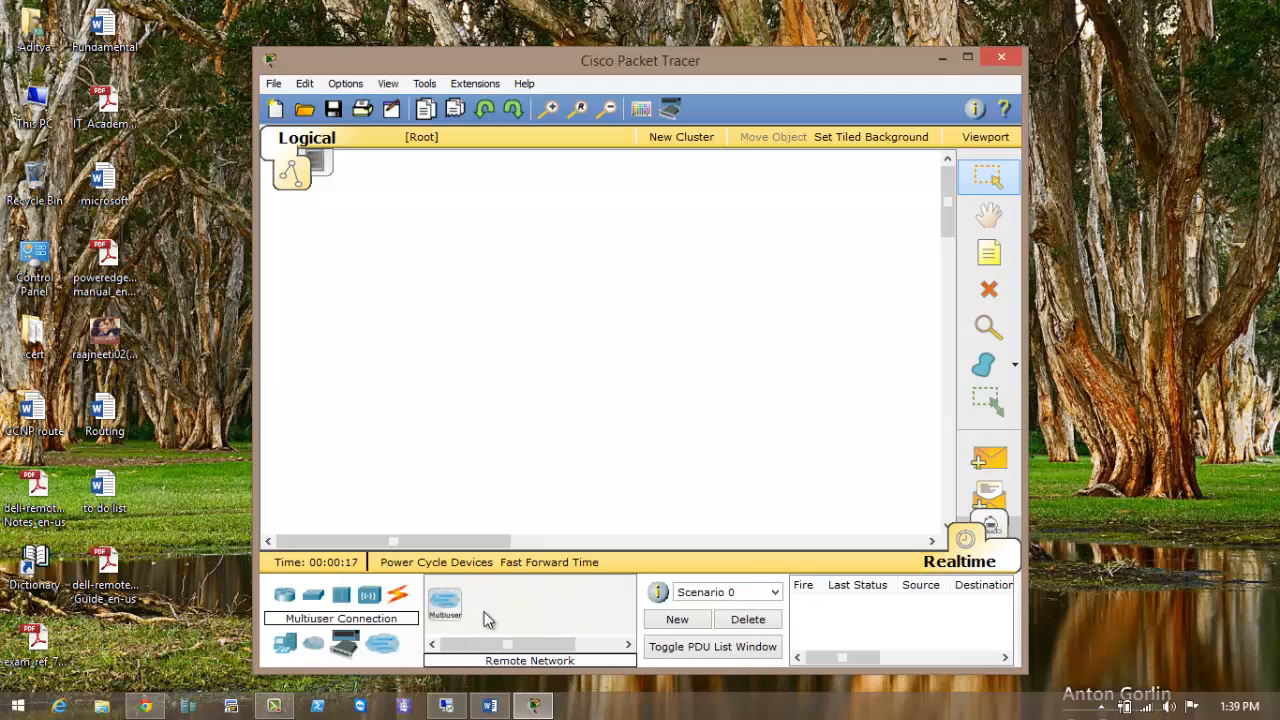
{"action": "left_click", "coordinate": [539, 437]}
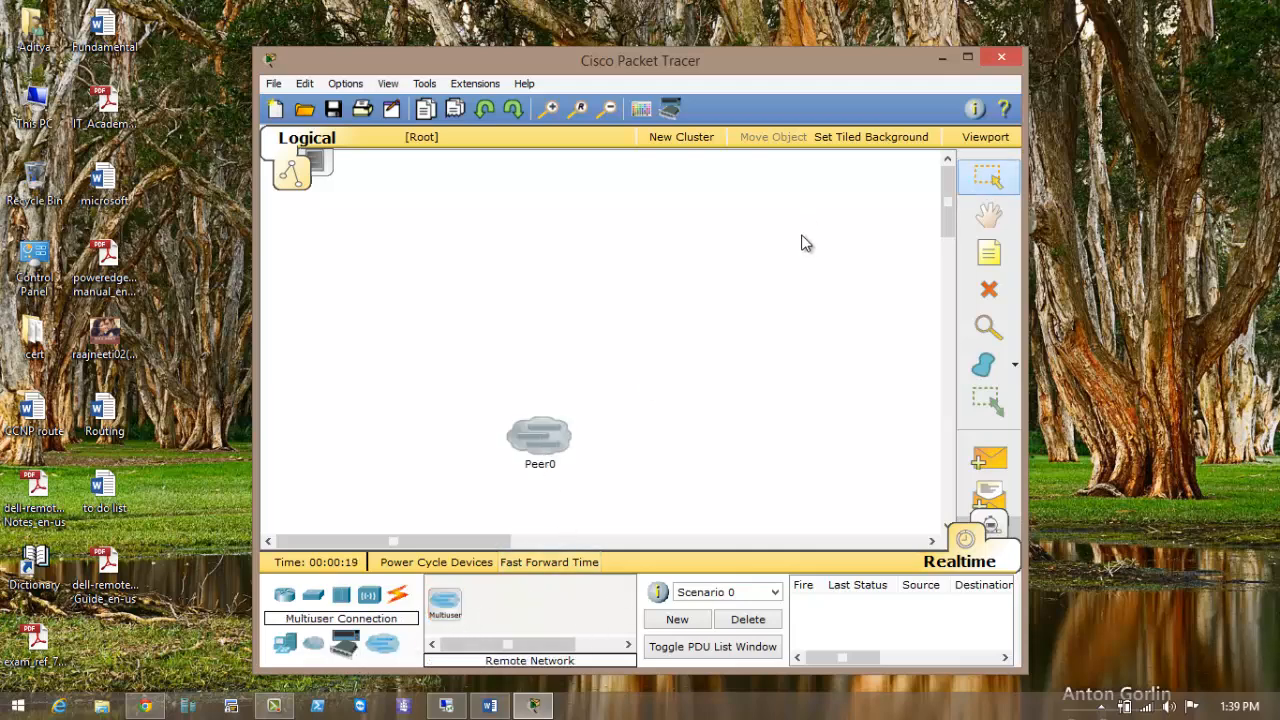
Maximize the Packet Tracer window, then drag across the workspace.
{"action": "left_click", "coordinate": [967, 60]}
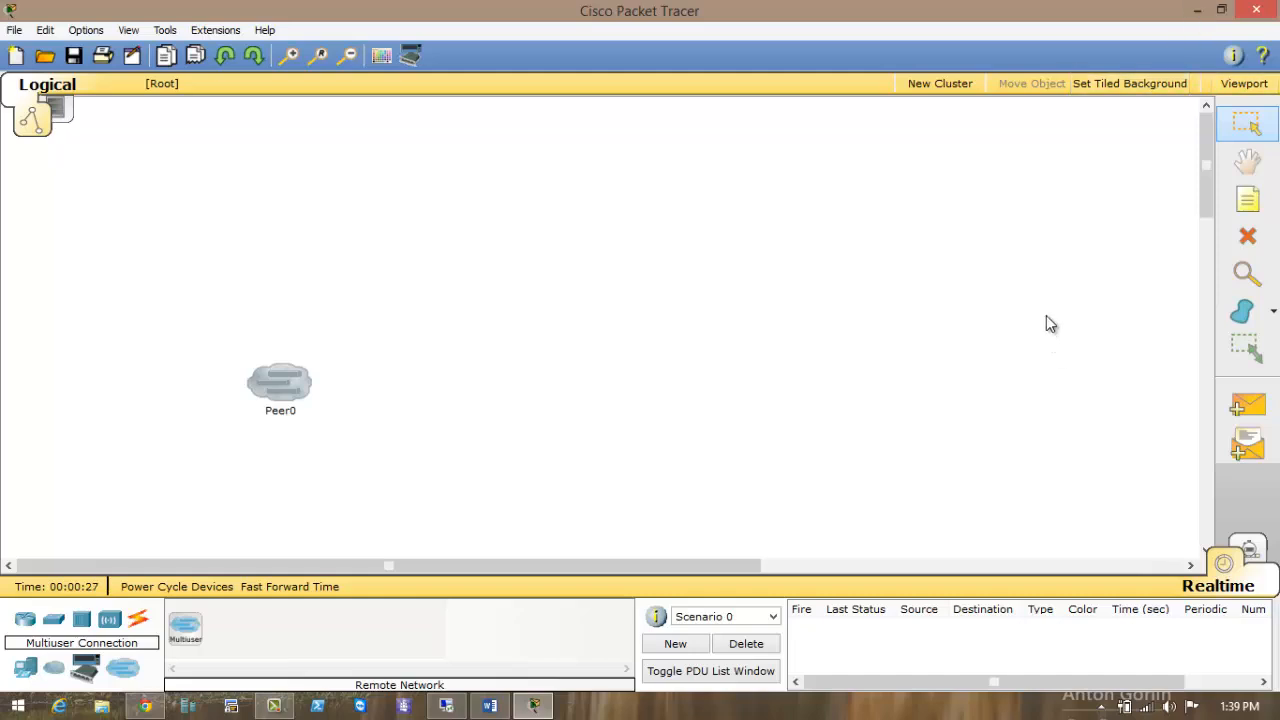
{"action": "left_click_drag", "start_coordinate": [1046, 315], "coordinate": [596, 247]}
{"action": "left_click_drag", "start_coordinate": [720, 180], "coordinate": [958, 236]}
{"action": "left_click_drag", "start_coordinate": [1004, 166], "coordinate": [786, 238]}
{"action": "left_click_drag", "start_coordinate": [546, 186], "coordinate": [376, 242]}
{"action": "left_click_drag", "start_coordinate": [452, 198], "coordinate": [1116, 336]}
{"action": "left_click_drag", "start_coordinate": [1155, 212], "coordinate": [1180, 555]}
{"action": "left_click_drag", "start_coordinate": [694, 569], "coordinate": [374, 562]}
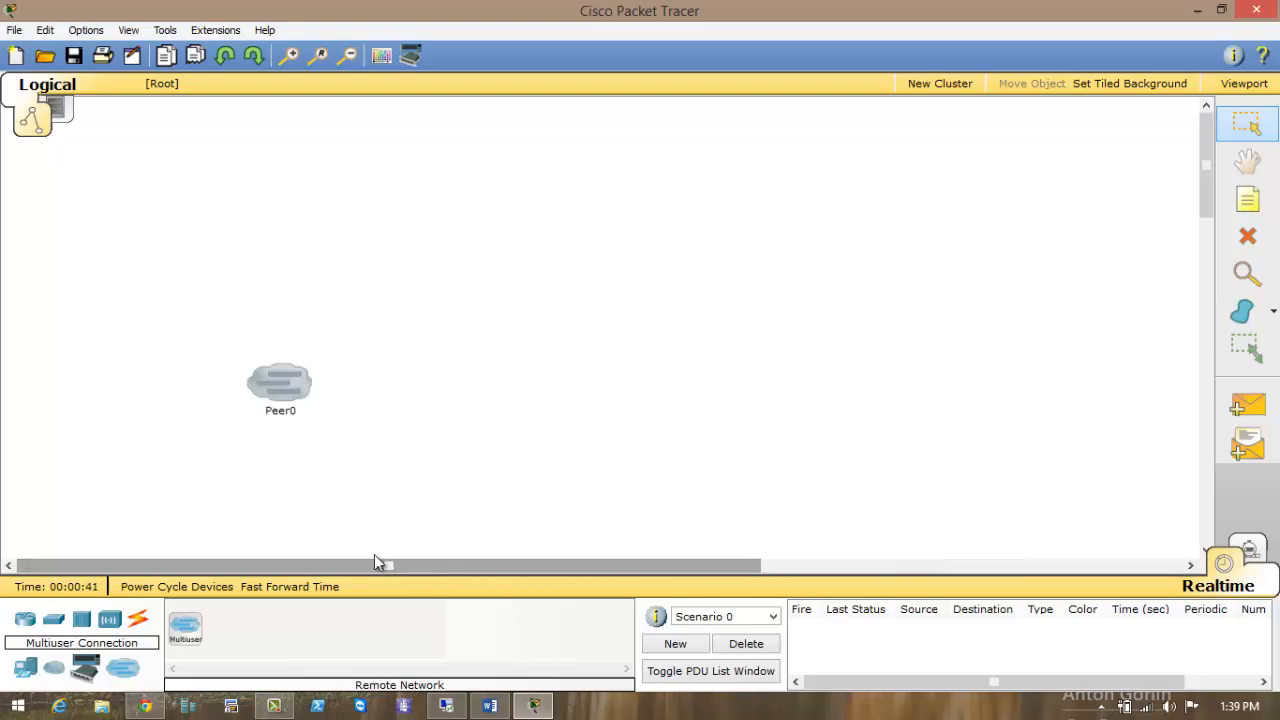
Minimize Packet Tracer, bring Word forward and highlight the 1) Packet tracer (beginner) line.
{"action": "left_click", "coordinate": [1196, 11]}
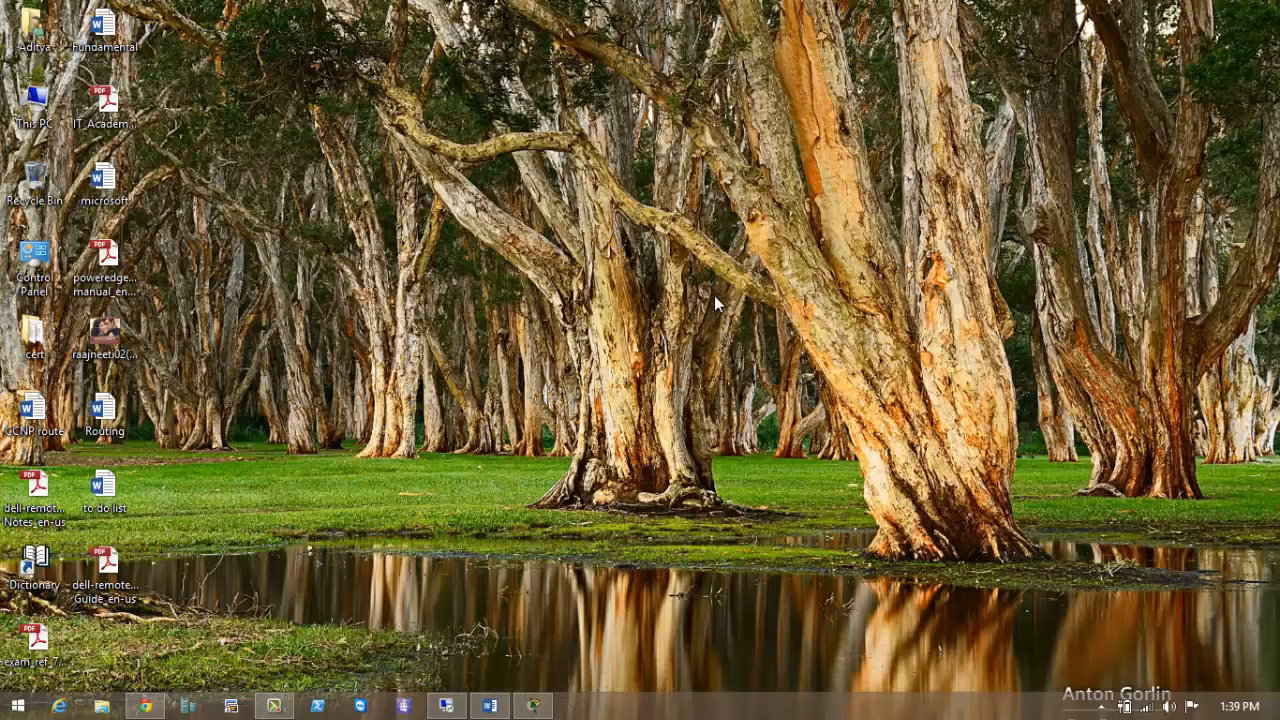
{"action": "left_click", "coordinate": [494, 708]}
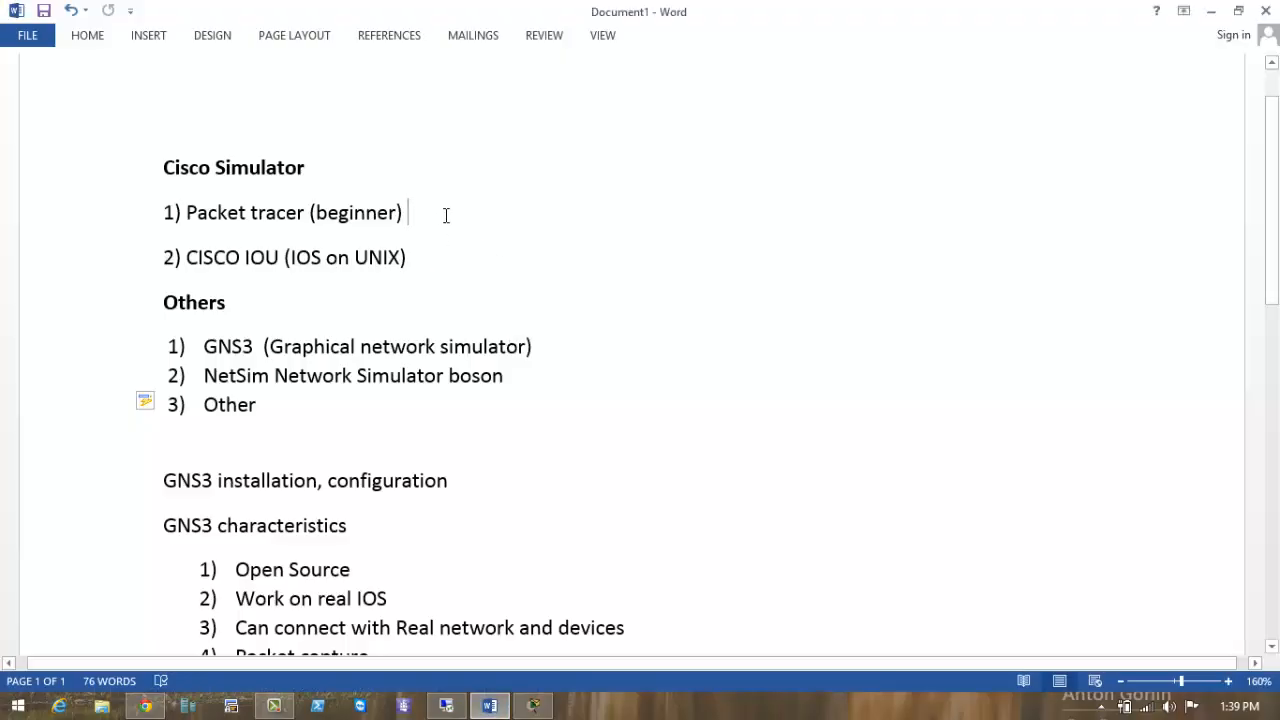
{"action": "left_click", "coordinate": [117, 214]}
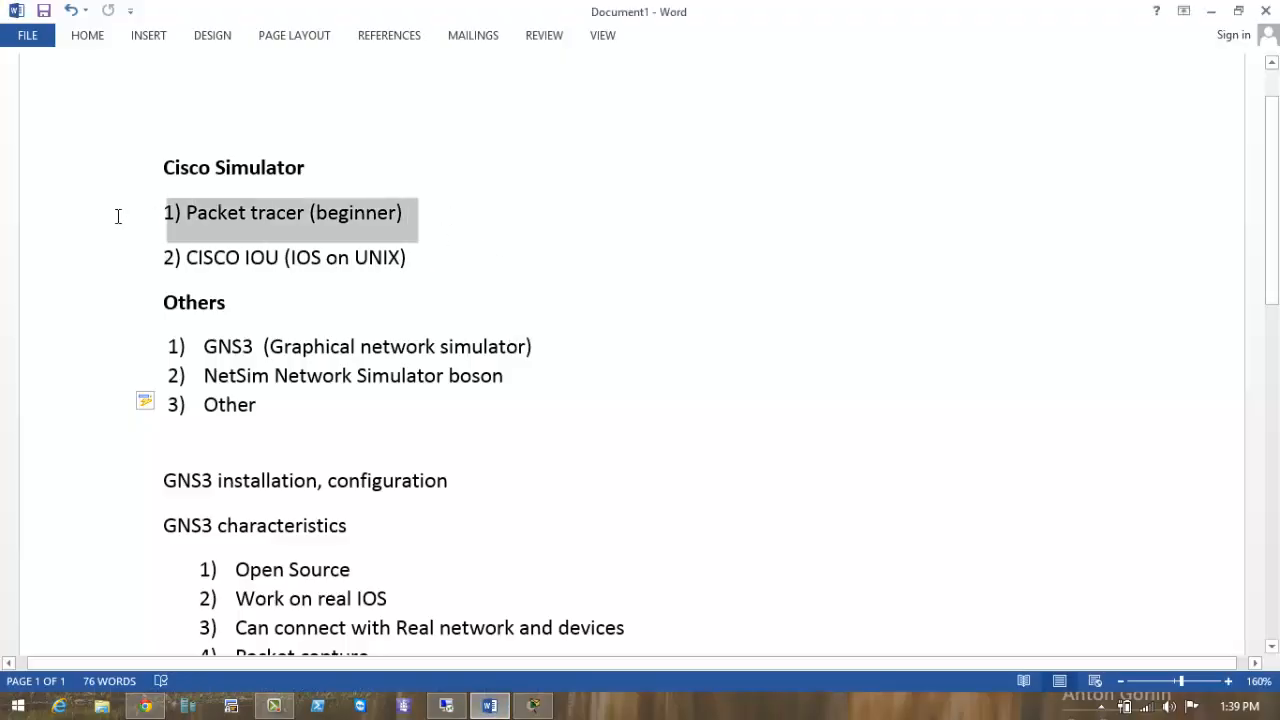
{"action": "left_click", "coordinate": [494, 270]}
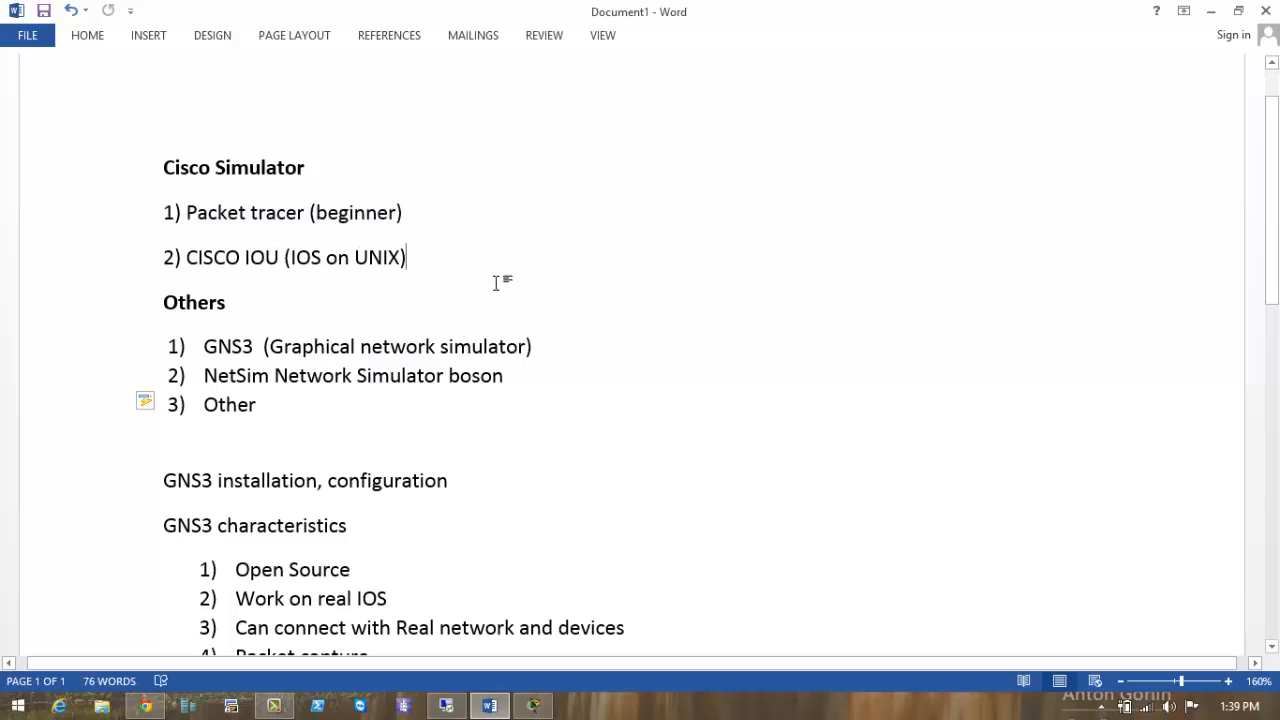
{"action": "scroll", "coordinate": [494, 282], "scroll_direction": "down", "scroll_amount": 1}
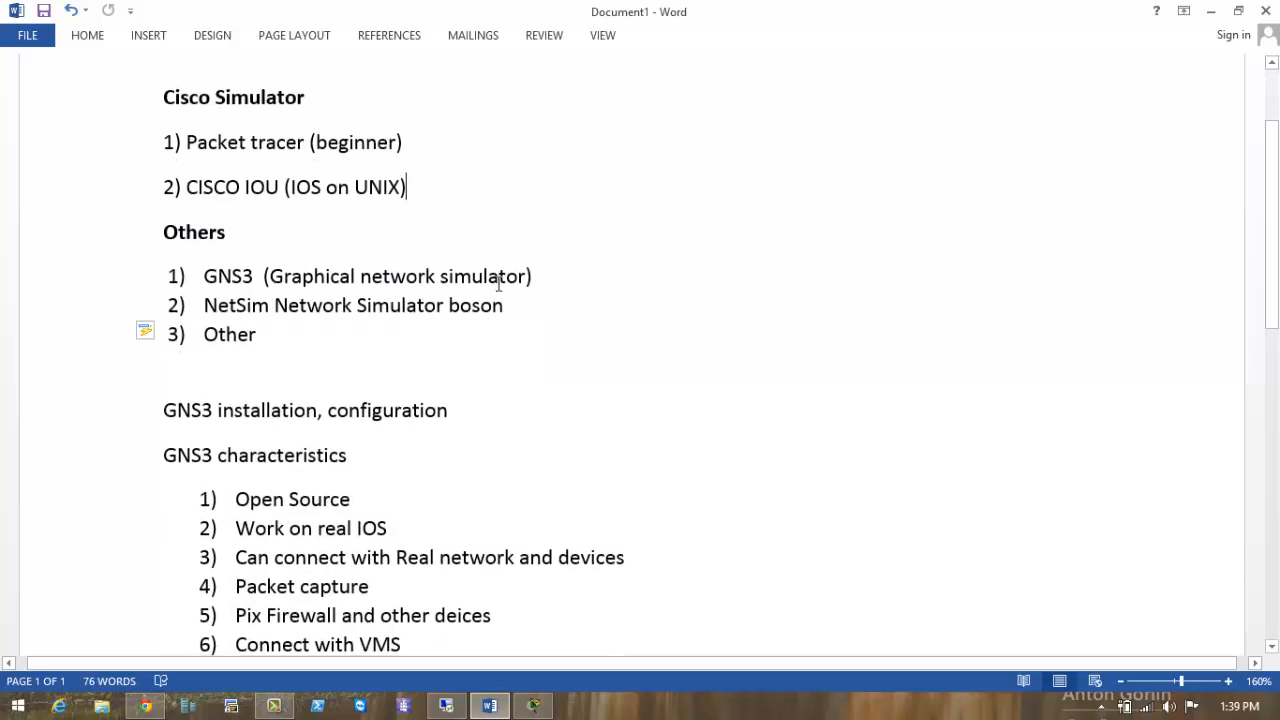
Highlight Packet tracer (beginner) and then CISCO IOU (IOS on UNIX) in the outline.
{"action": "mouse_move", "coordinate": [409, 142]}
{"action": "left_mouse_down"}
{"action": "mouse_move", "coordinate": [163, 138]}
{"action": "mouse_move", "coordinate": [408, 145]}
{"action": "left_mouse_up"}
{"action": "left_click", "coordinate": [434, 192]}
{"action": "left_click", "coordinate": [419, 197]}
{"action": "left_click_drag", "start_coordinate": [419, 192], "coordinate": [222, 190]}
{"action": "left_click", "coordinate": [453, 231]}
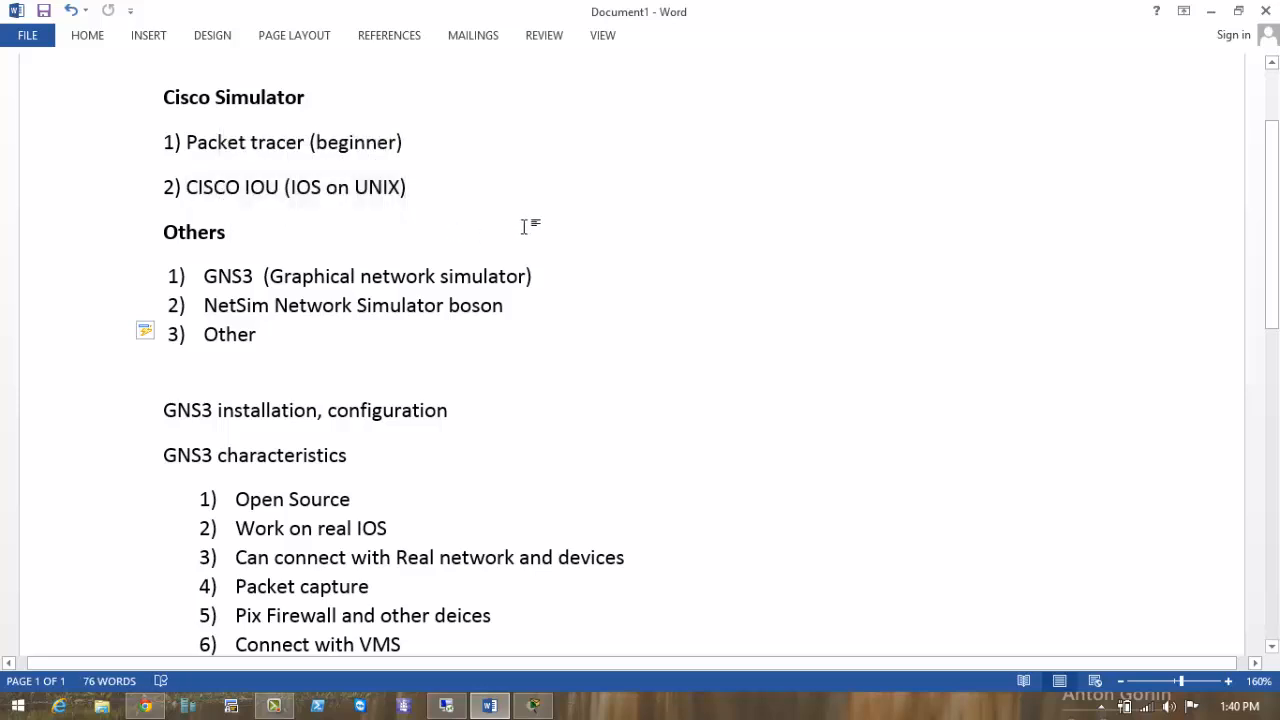
{"action": "left_click_drag", "start_coordinate": [232, 230], "coordinate": [121, 228]}
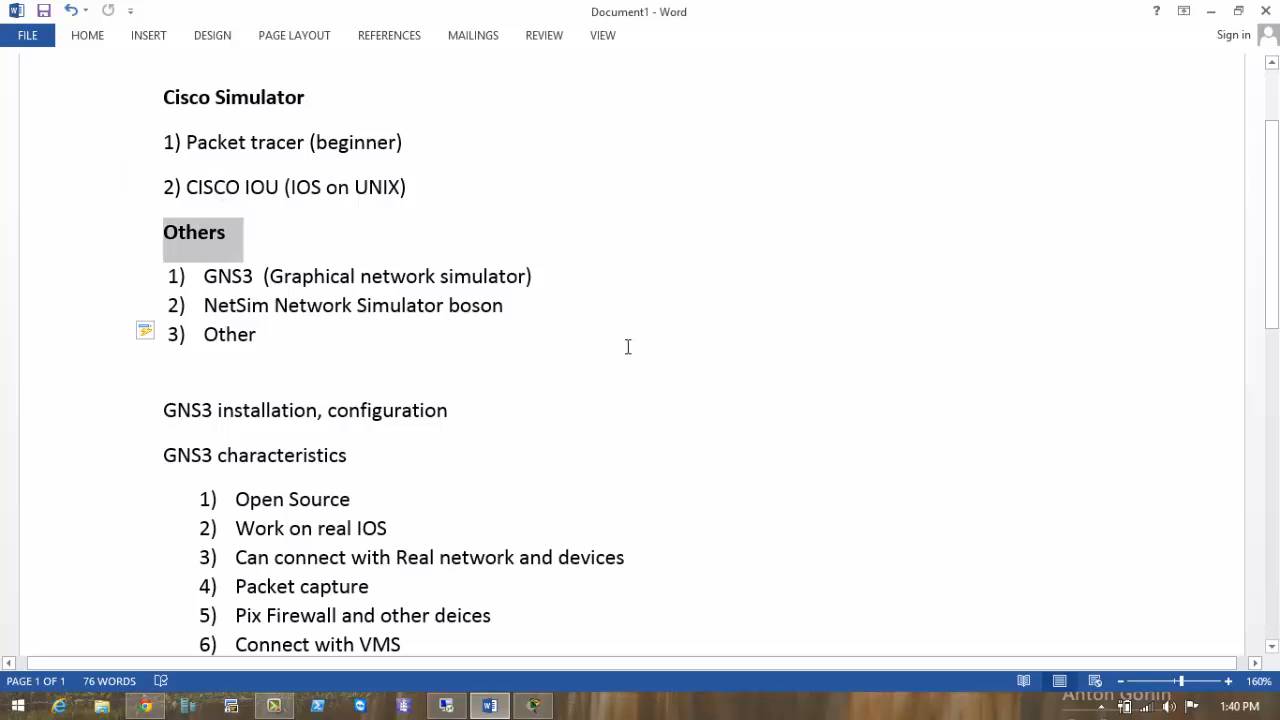
{"action": "left_click", "coordinate": [614, 327]}
{"action": "left_click_drag", "start_coordinate": [203, 276], "coordinate": [254, 277]}
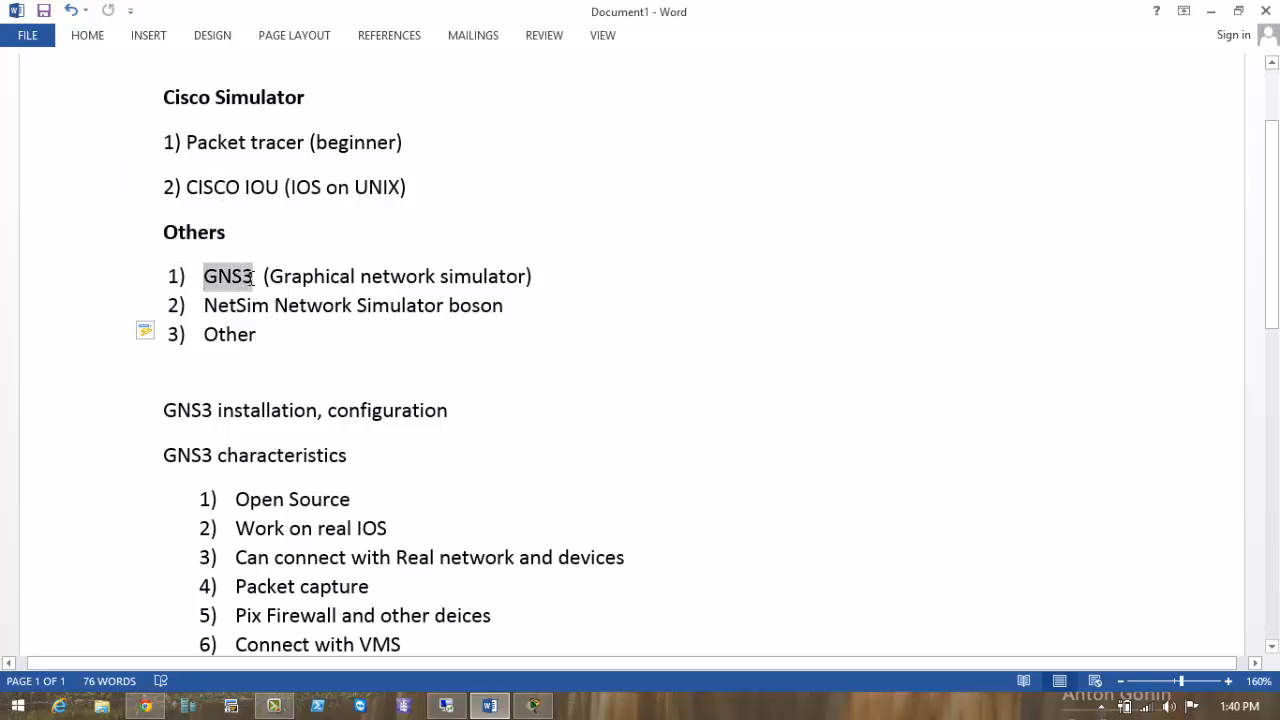
{"action": "left_click", "coordinate": [530, 392]}
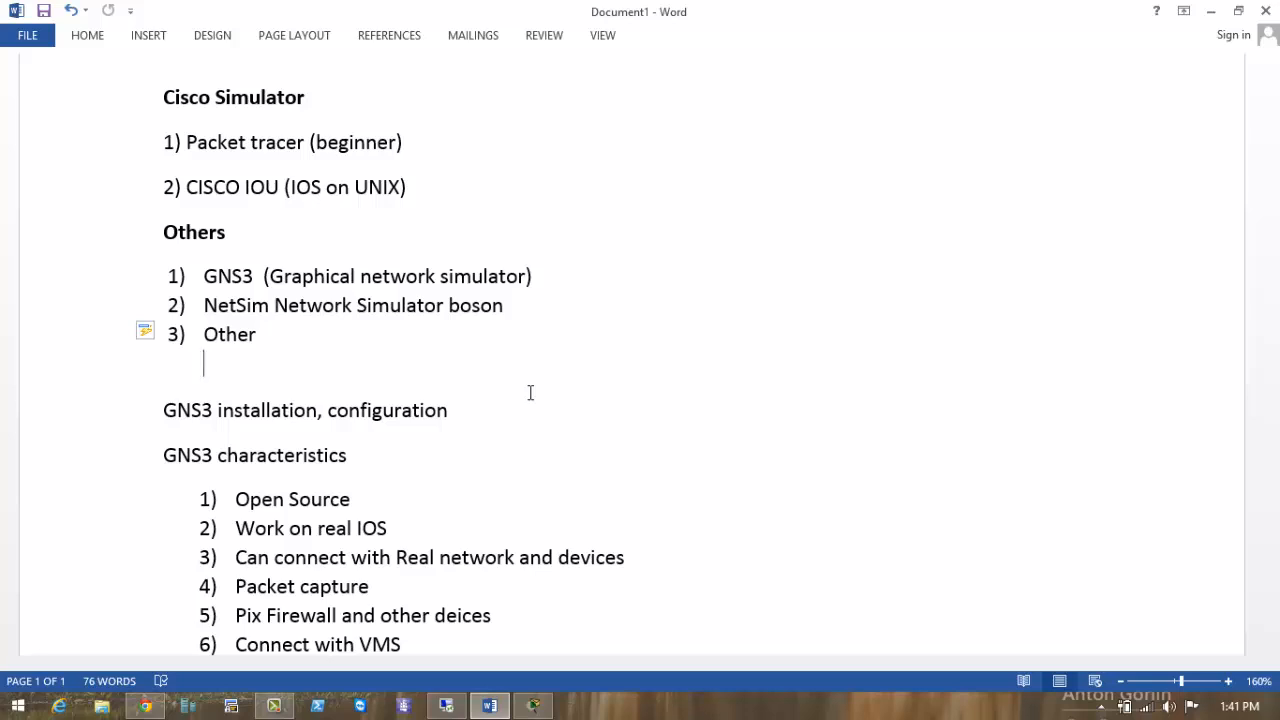
{"action": "scroll", "coordinate": [474, 369], "scroll_direction": "down", "scroll_amount": 4}
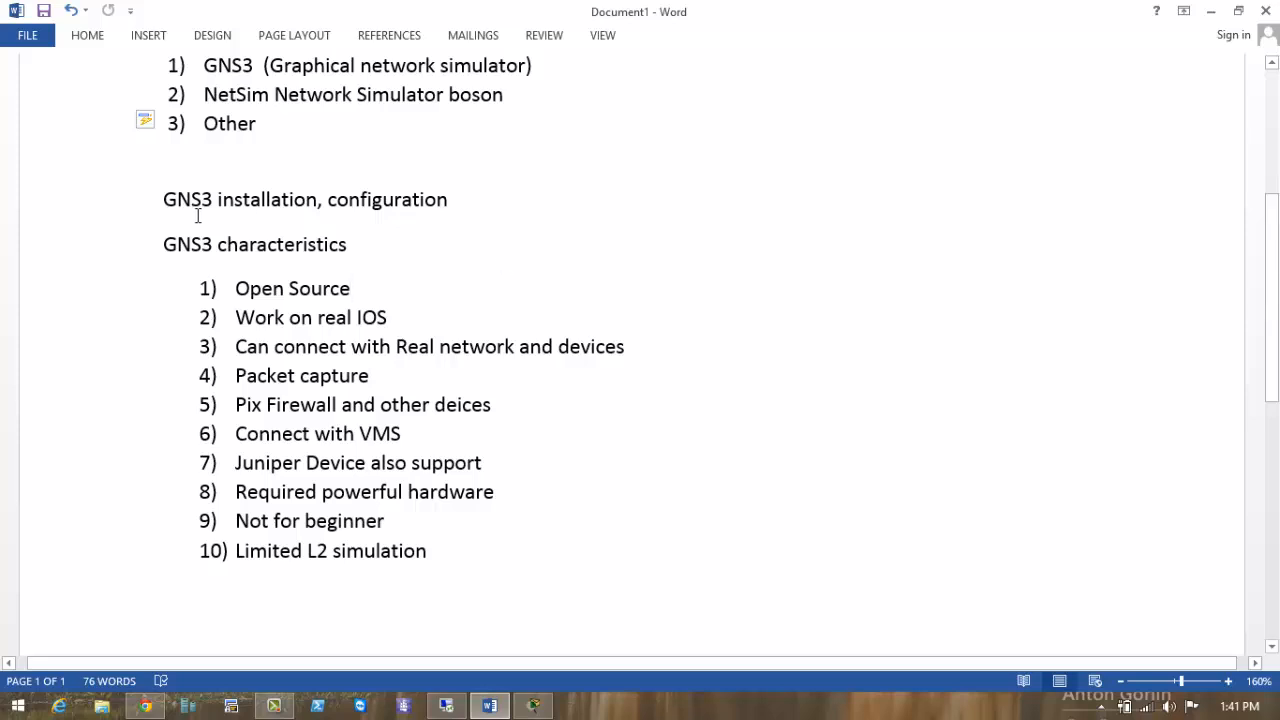
{"action": "left_click_drag", "start_coordinate": [163, 200], "coordinate": [313, 199]}
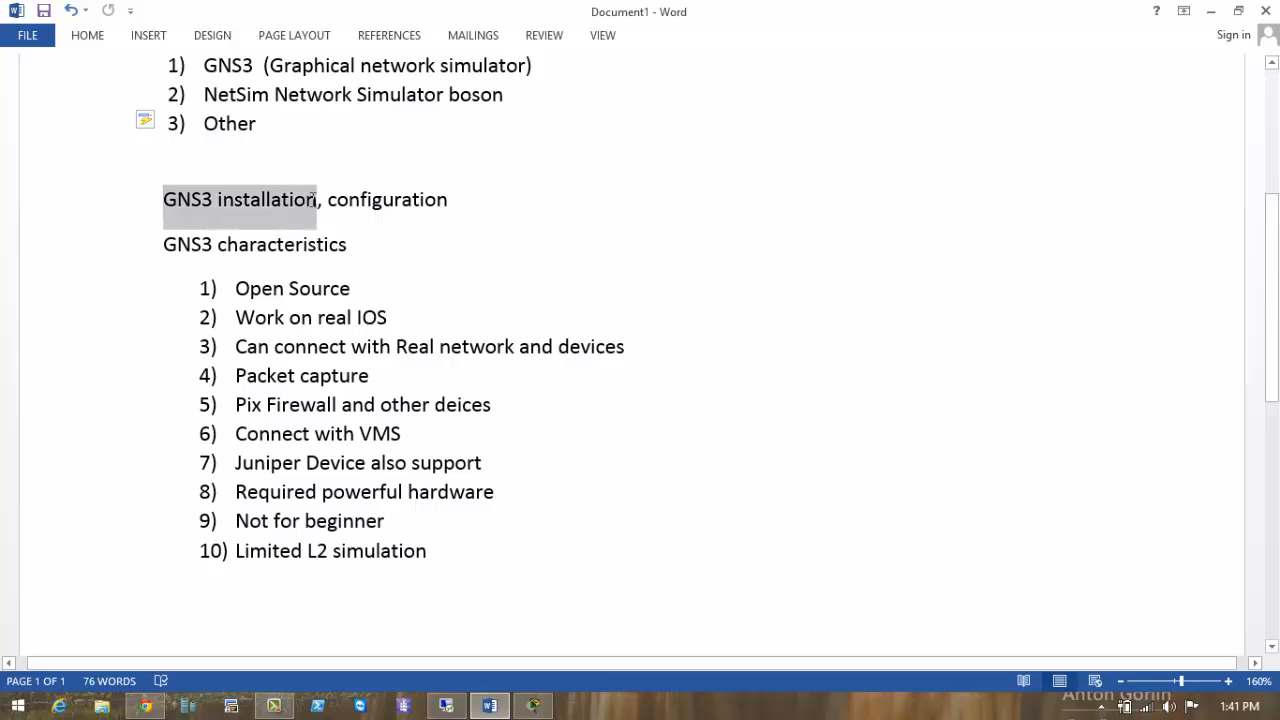
{"action": "left_click_drag", "start_coordinate": [452, 200], "coordinate": [322, 200]}
{"action": "left_click", "coordinate": [470, 207]}
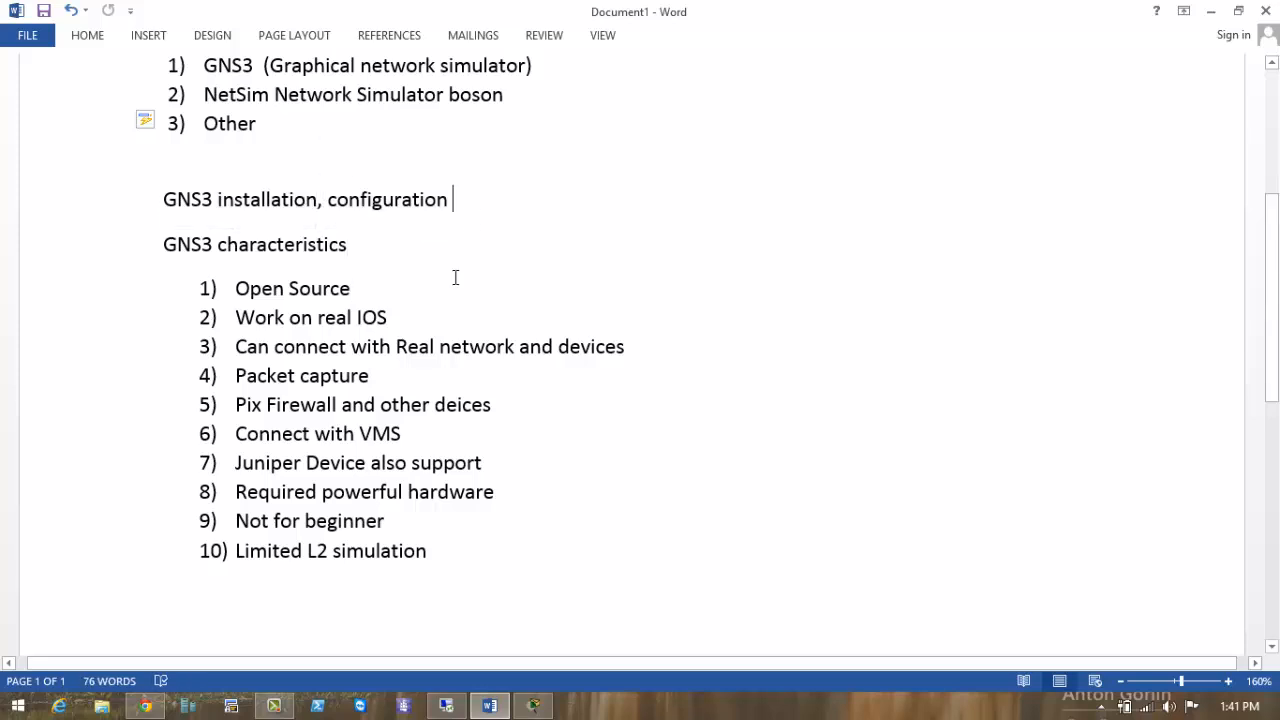
{"action": "scroll", "coordinate": [455, 277], "scroll_direction": "down", "scroll_amount": 3}
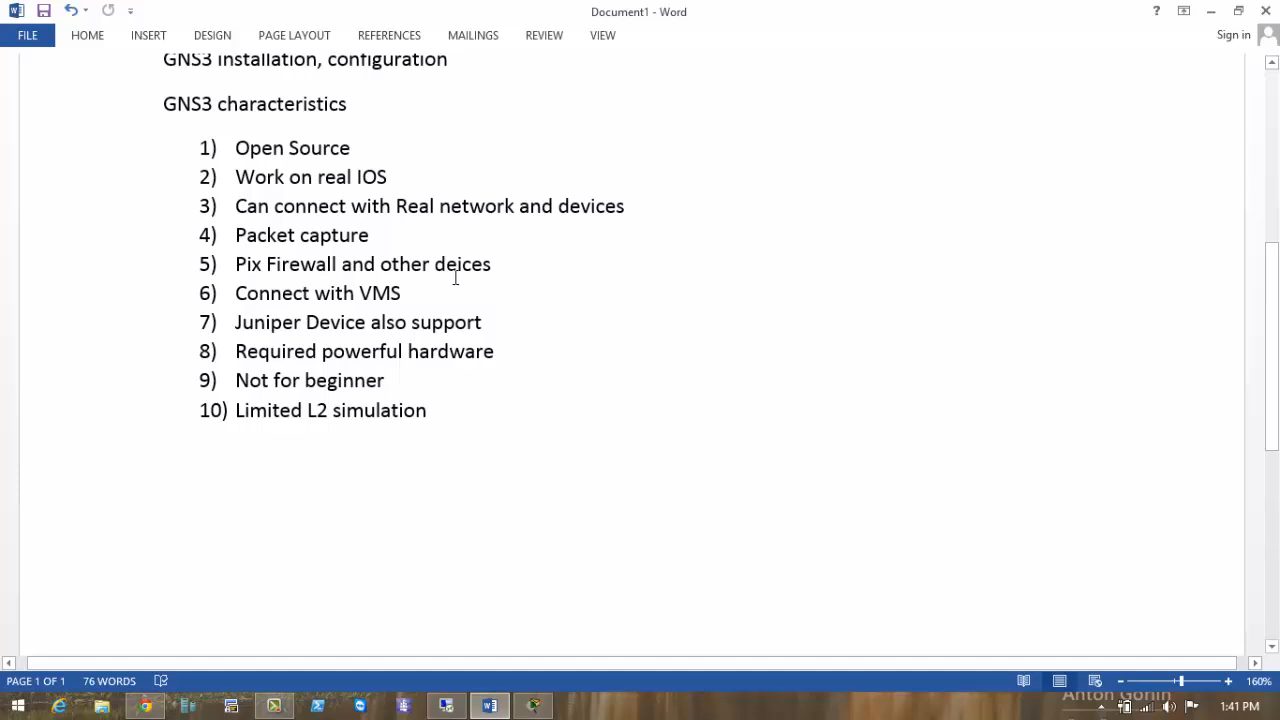
{"action": "scroll", "coordinate": [455, 277], "scroll_direction": "up", "scroll_amount": 2}
{"action": "left_click", "coordinate": [358, 178]}
{"action": "left_click", "coordinate": [137, 174]}
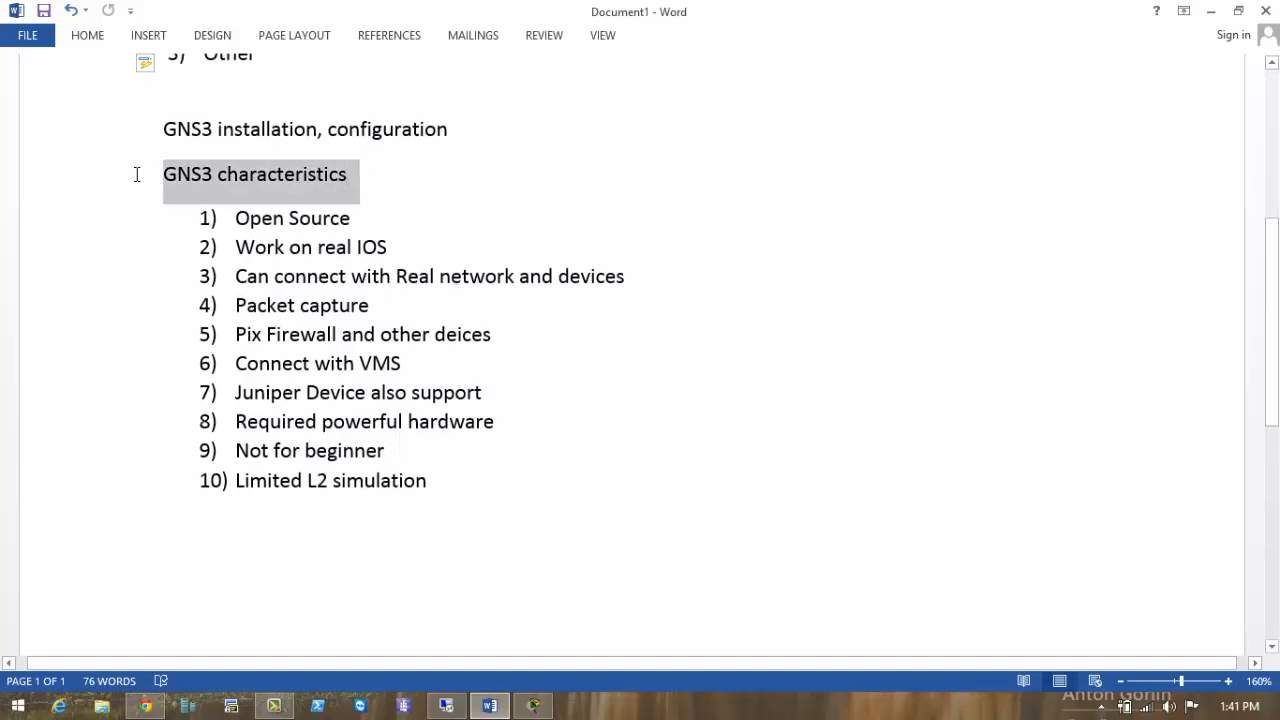
{"action": "left_click", "coordinate": [383, 214]}
{"action": "triple_click", "coordinate": [260, 213]}
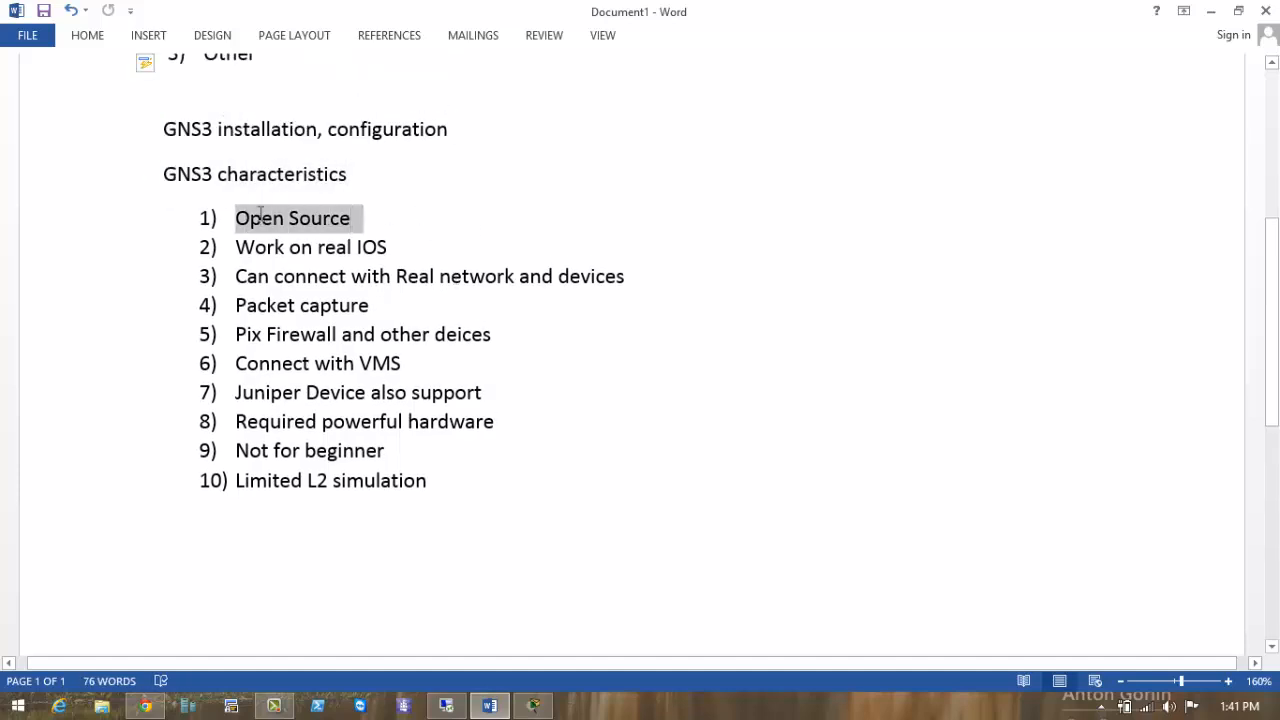
{"action": "left_click", "coordinate": [496, 226]}
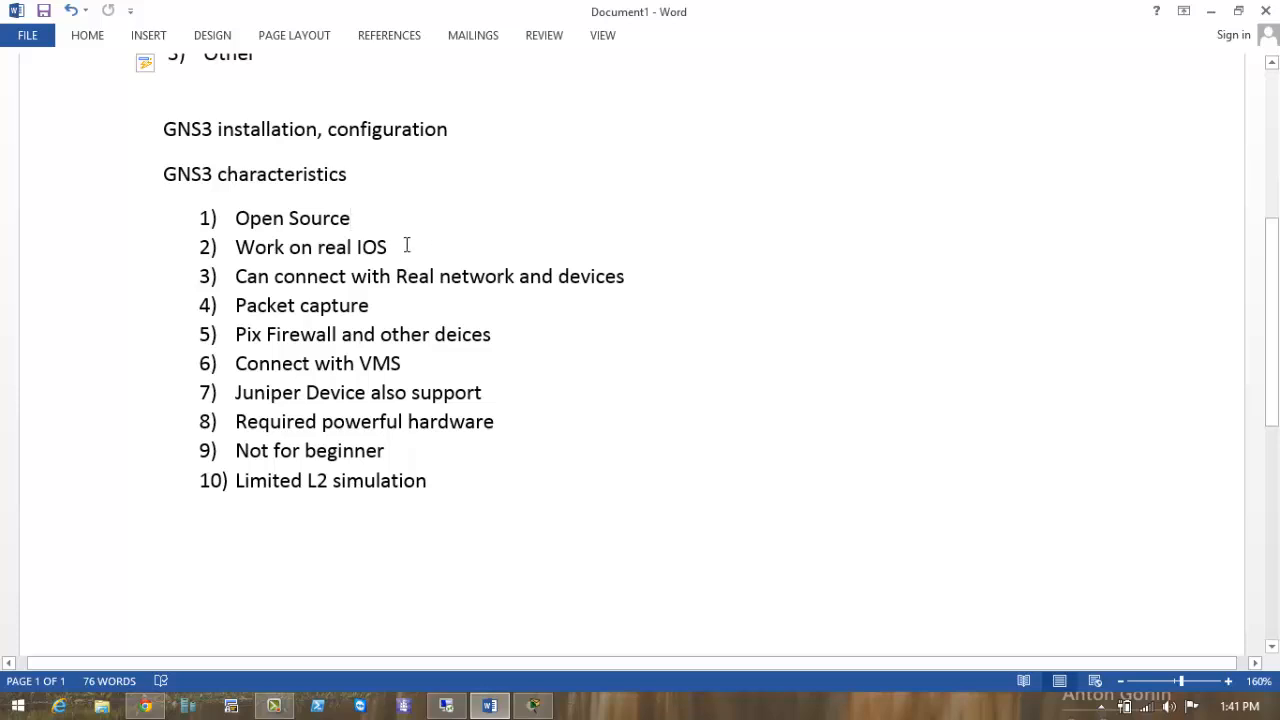
{"action": "left_click_drag", "start_coordinate": [406, 247], "coordinate": [236, 247]}
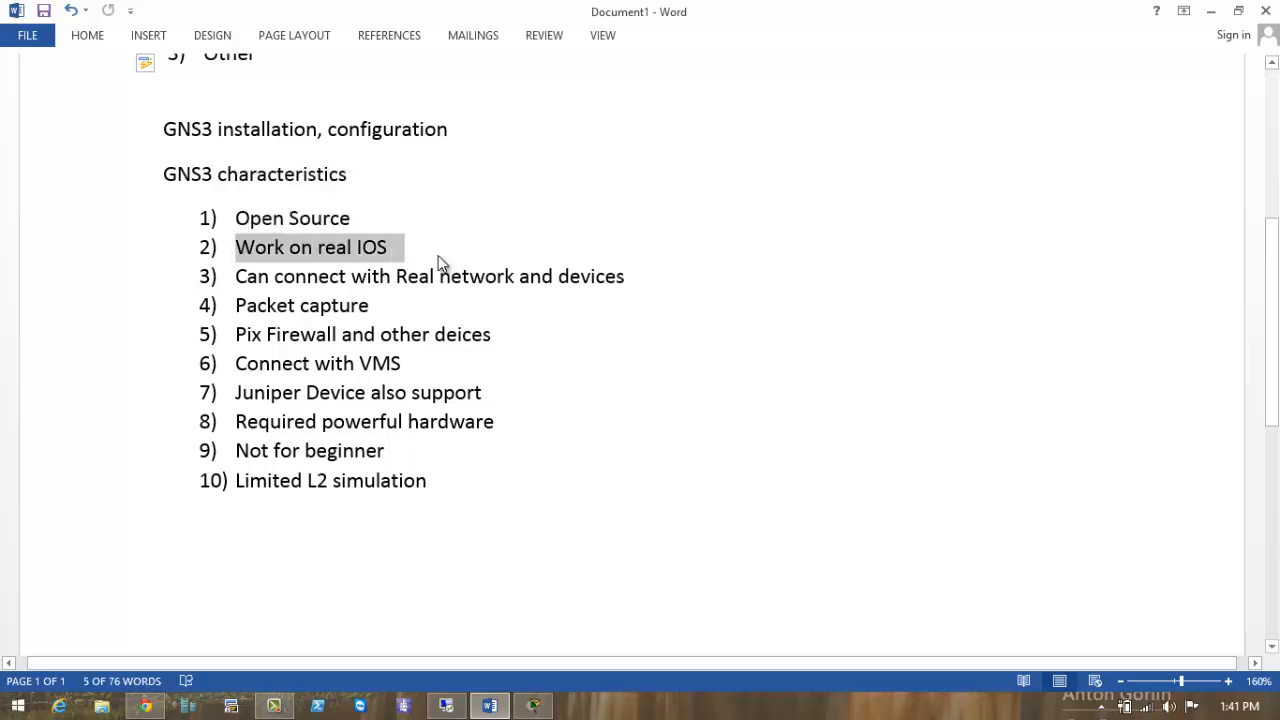
{"action": "left_click", "coordinate": [400, 247]}
{"action": "left_click", "coordinate": [377, 226]}
{"action": "scroll", "coordinate": [379, 230], "scroll_direction": "up", "scroll_amount": 3}
{"action": "scroll", "coordinate": [379, 230], "scroll_direction": "up", "scroll_amount": 1}
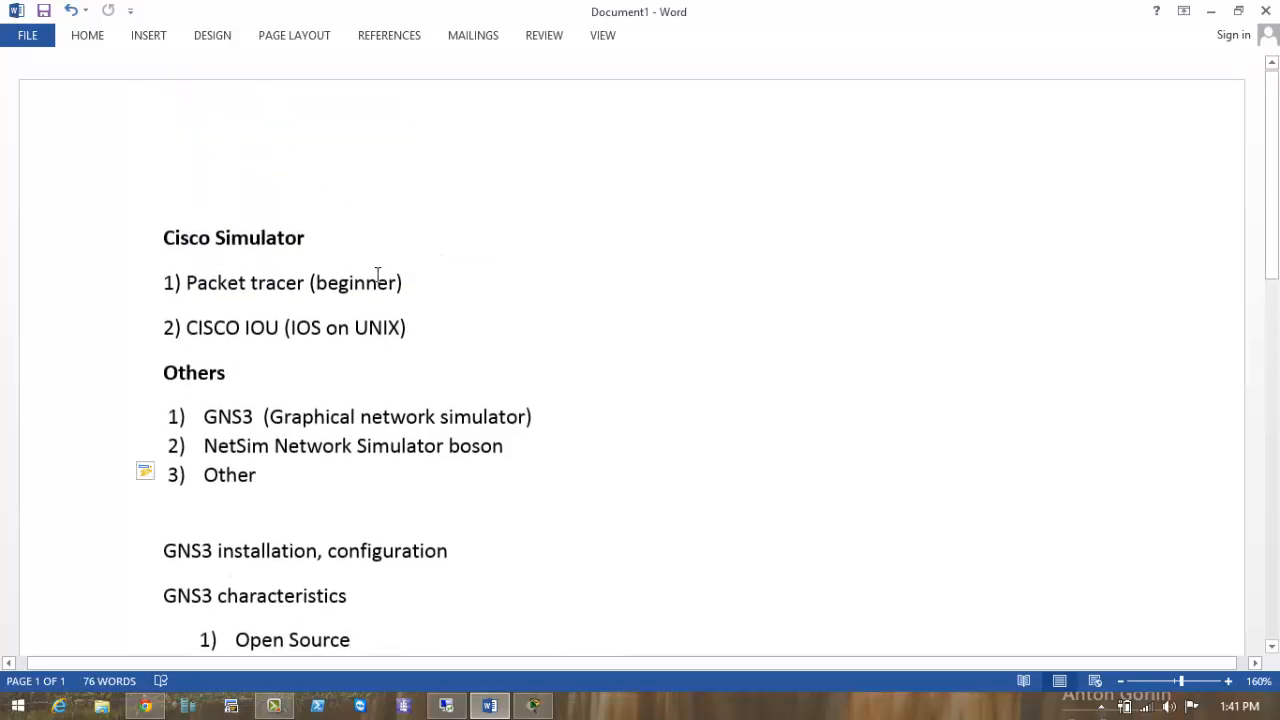
{"action": "left_click", "coordinate": [425, 281]}
{"action": "left_click_drag", "start_coordinate": [320, 283], "coordinate": [162, 283]}
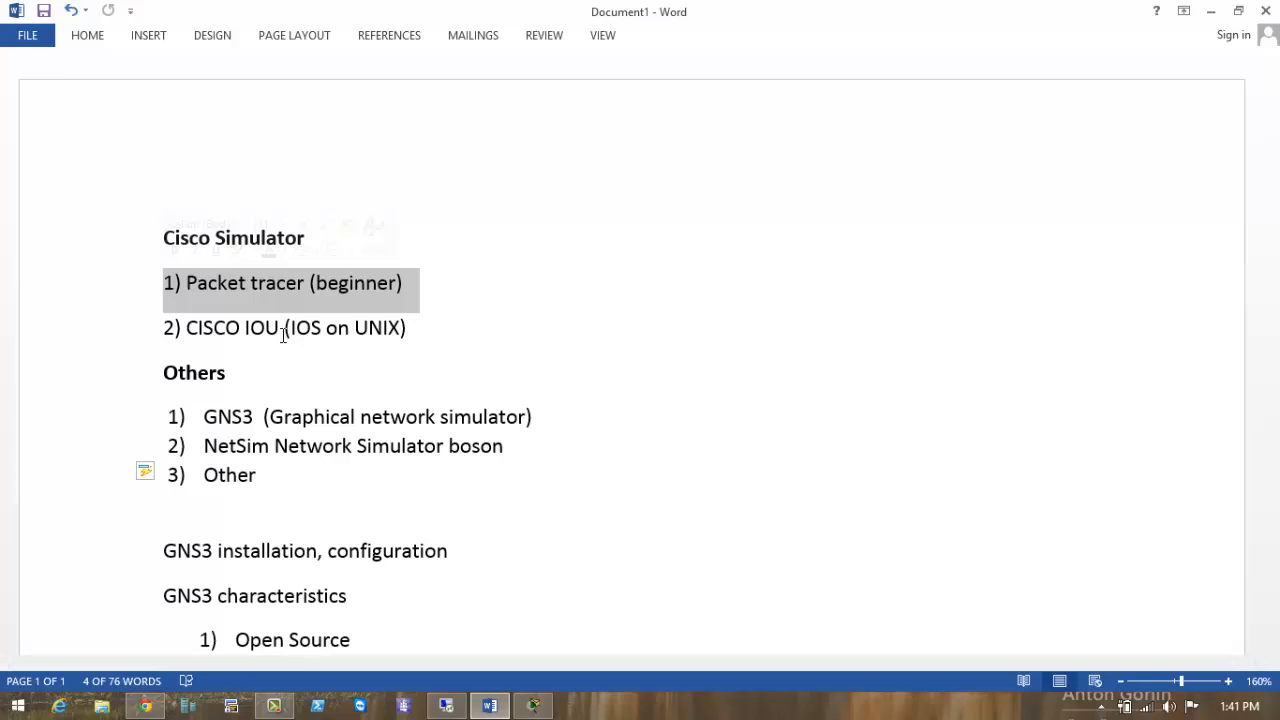
{"action": "left_click", "coordinate": [283, 333]}
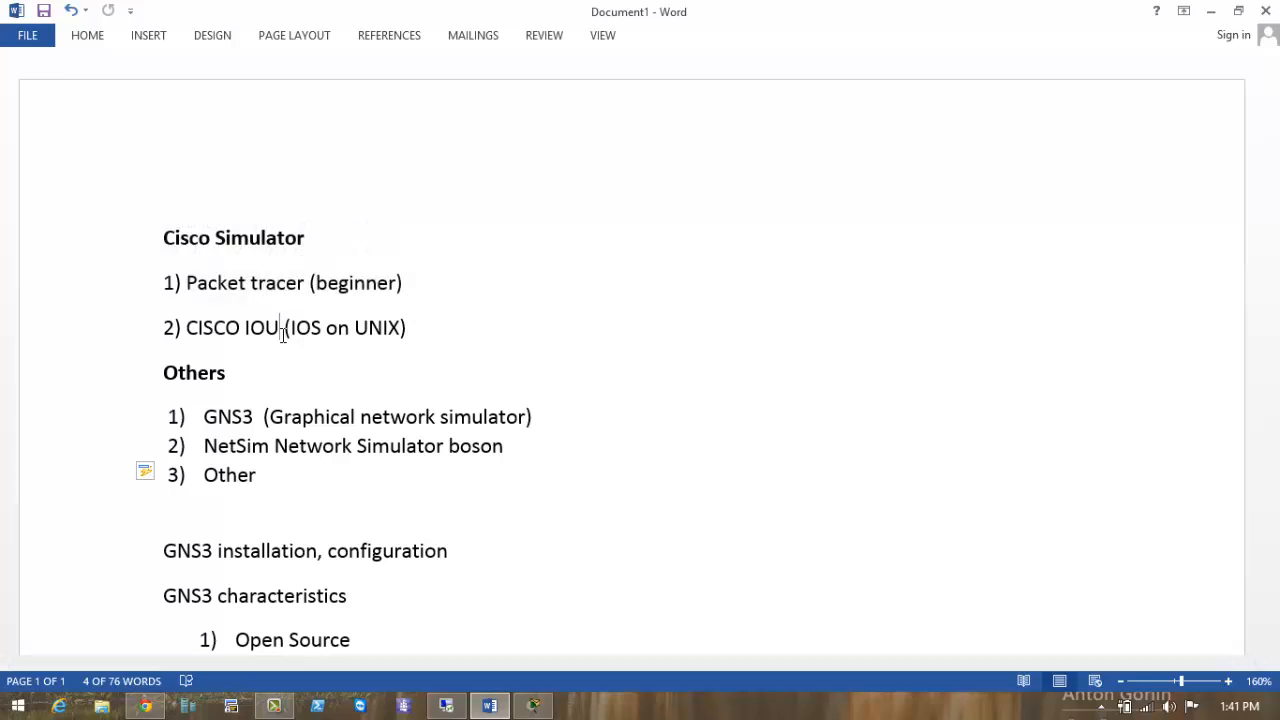
{"action": "scroll", "coordinate": [283, 334], "scroll_direction": "down", "scroll_amount": 3}
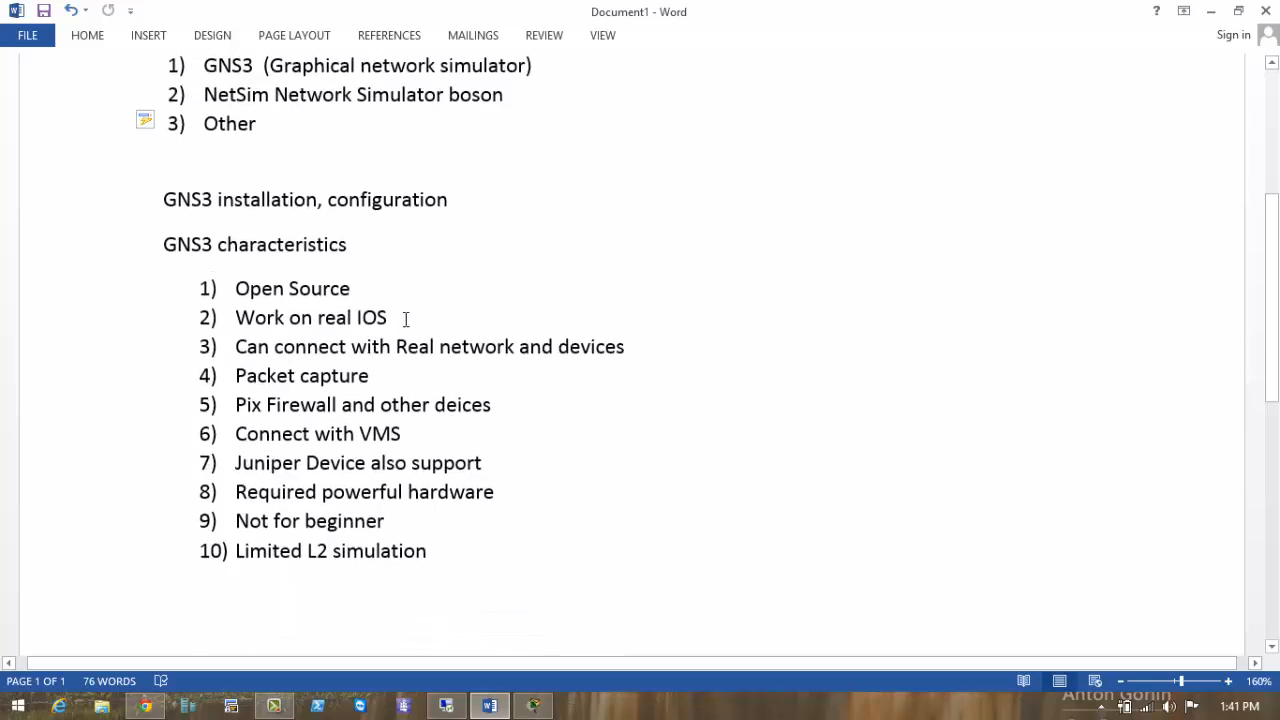
{"action": "left_click_drag", "start_coordinate": [388, 318], "coordinate": [358, 318]}
{"action": "left_click", "coordinate": [401, 319]}
{"action": "double_click", "coordinate": [370, 317]}
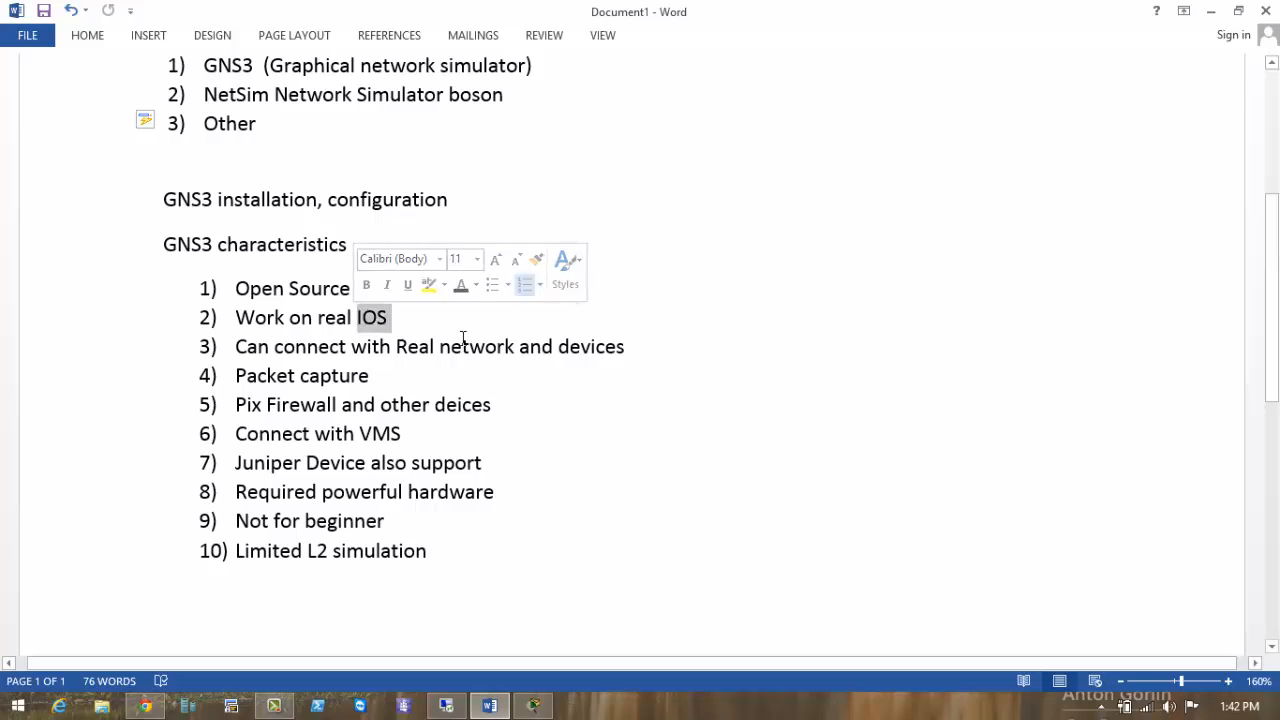
{"action": "left_click", "coordinate": [423, 326]}
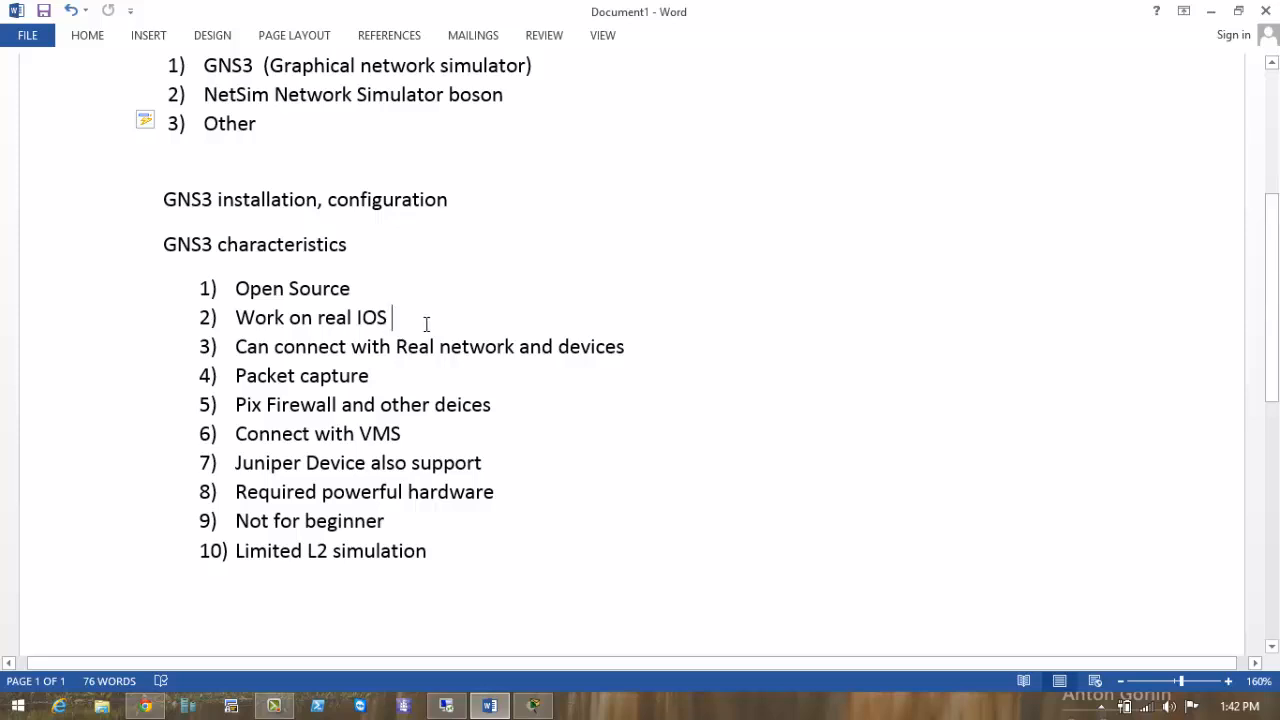
{"action": "left_click_drag", "start_coordinate": [357, 317], "coordinate": [362, 318]}
{"action": "left_click", "coordinate": [421, 390]}
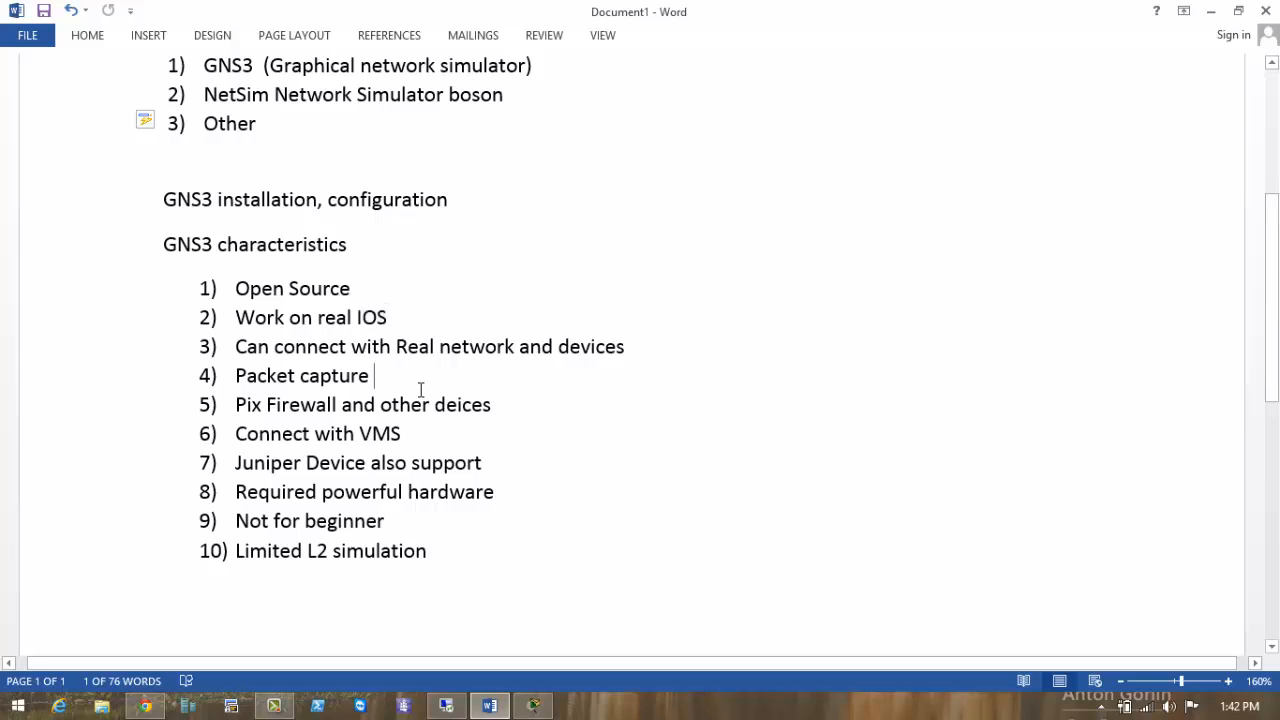
{"action": "left_click", "coordinate": [414, 318]}
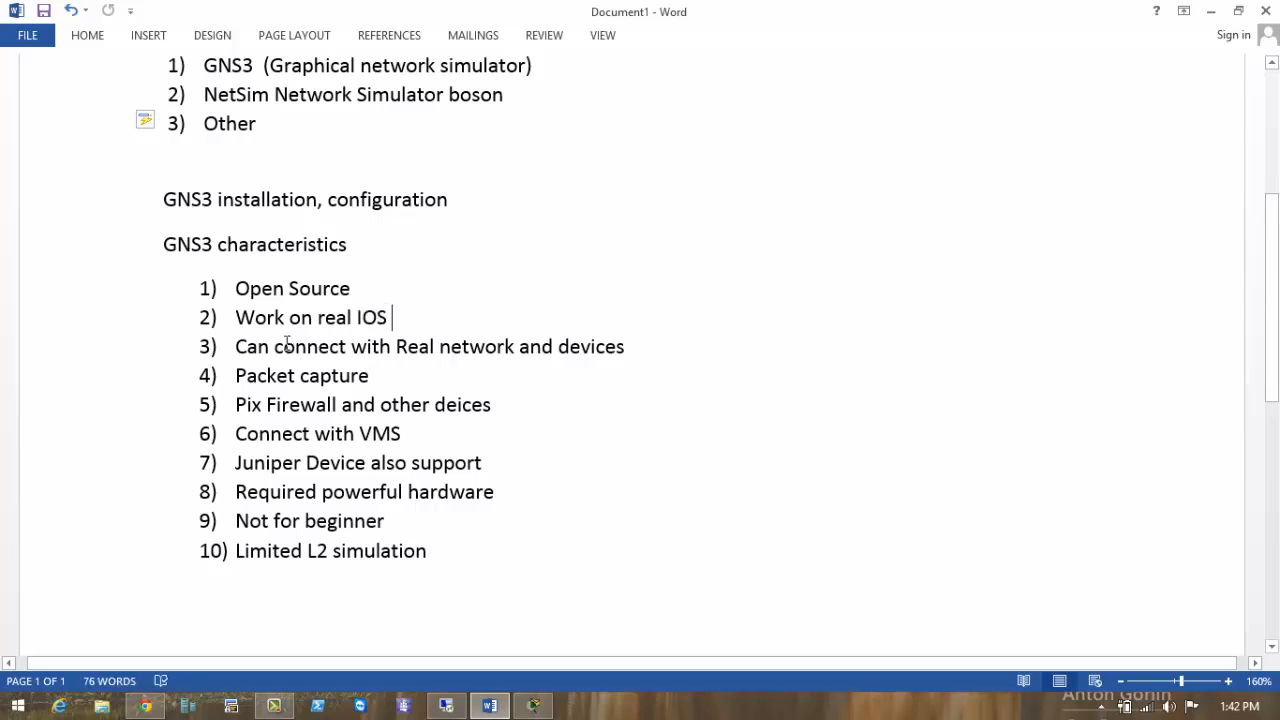
{"action": "left_click_drag", "start_coordinate": [274, 346], "coordinate": [626, 346]}
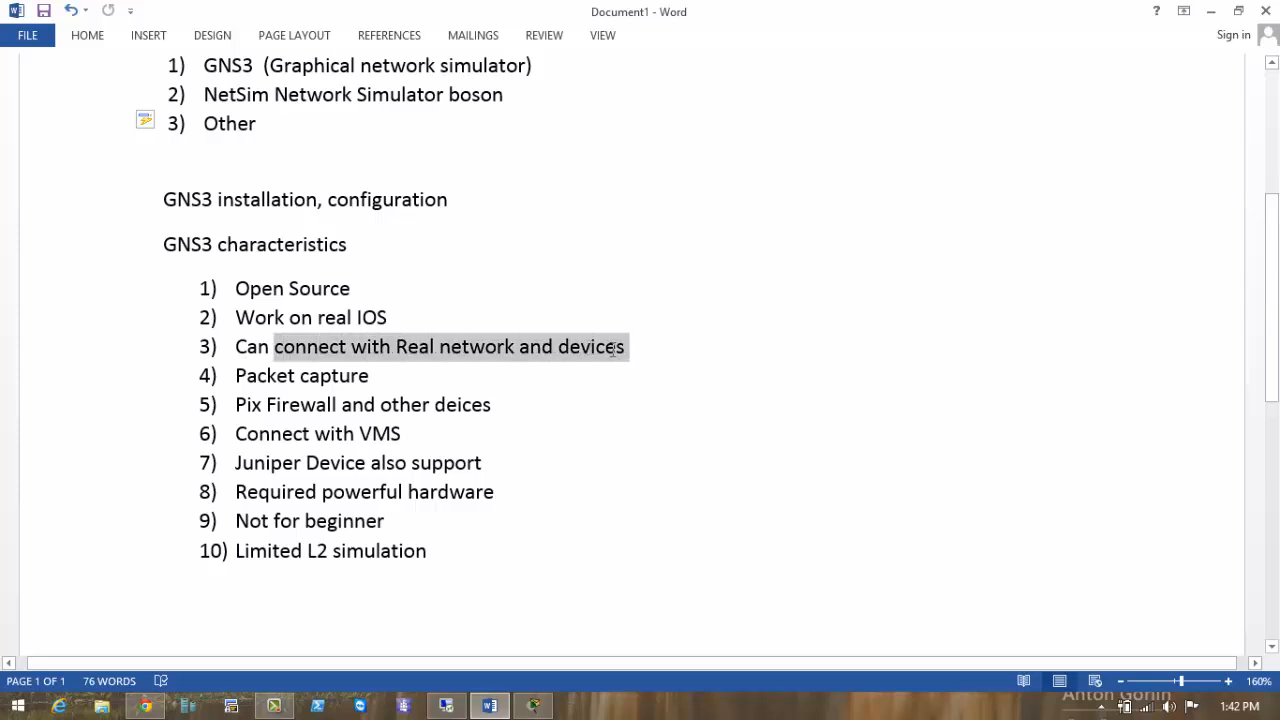
{"action": "left_click", "coordinate": [557, 426]}
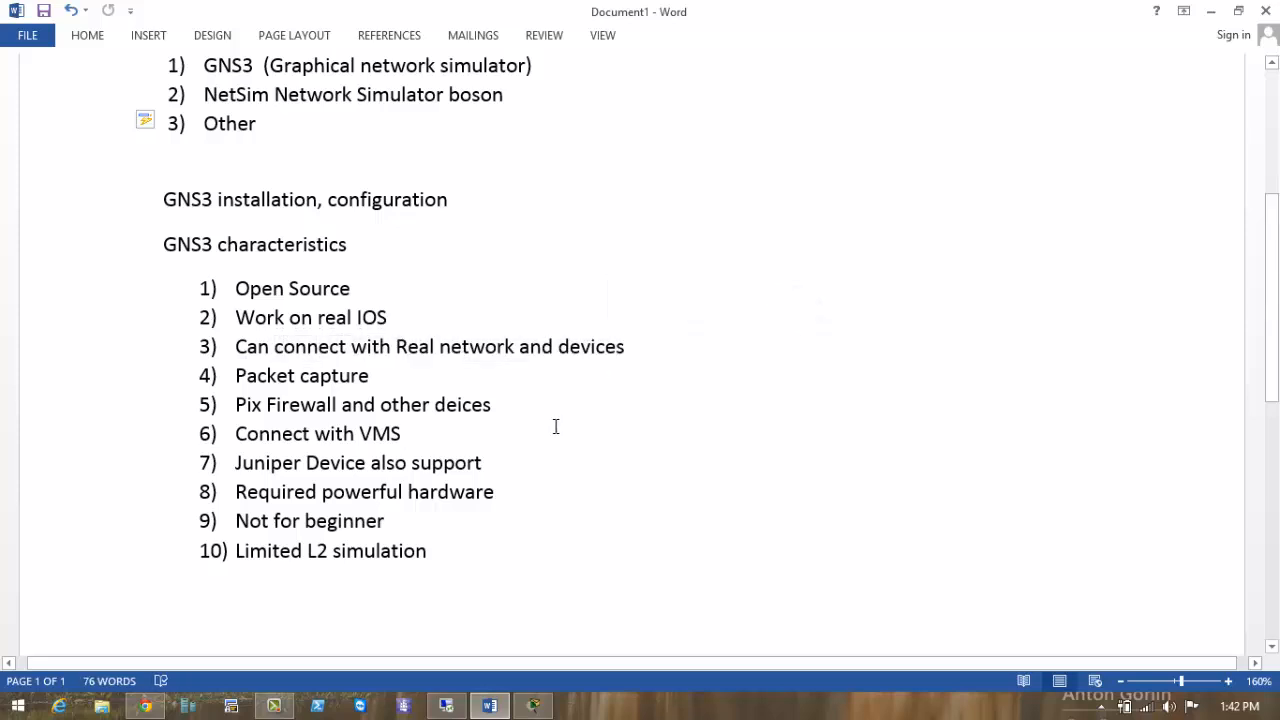
{"action": "left_click", "coordinate": [652, 401]}
{"action": "left_click_drag", "start_coordinate": [687, 322], "coordinate": [685, 394]}
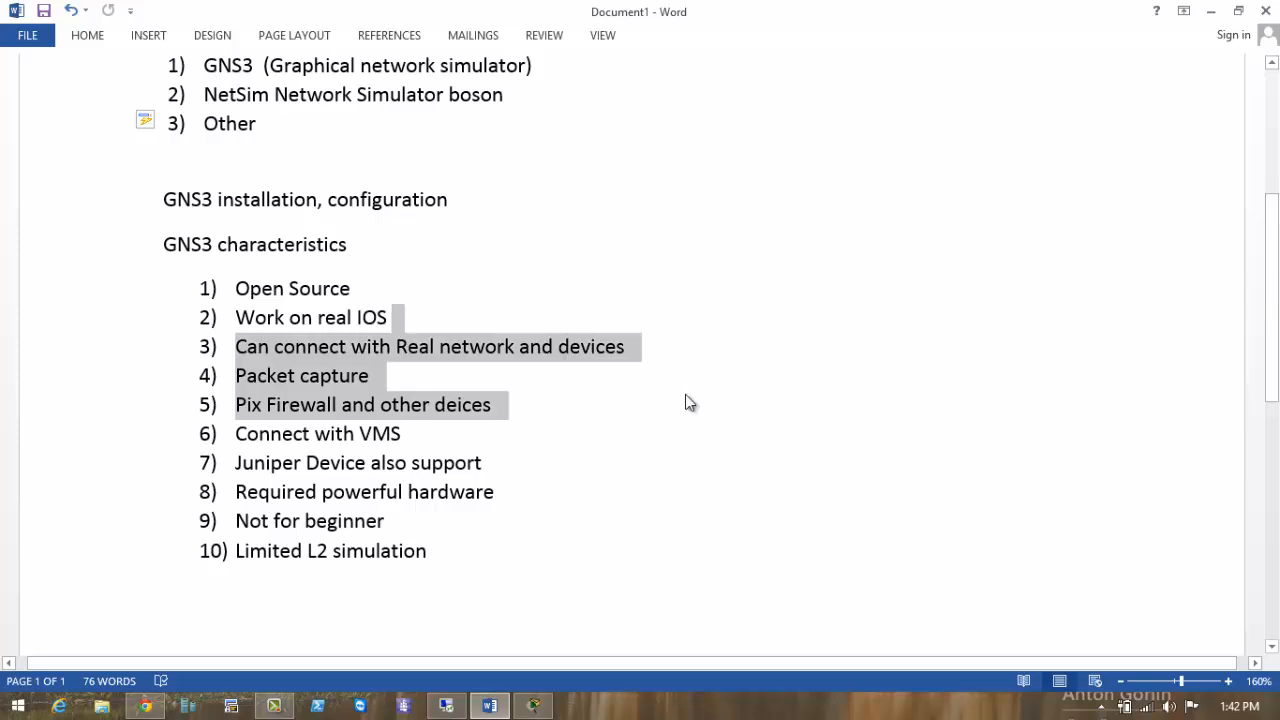
{"action": "left_click", "coordinate": [608, 426]}
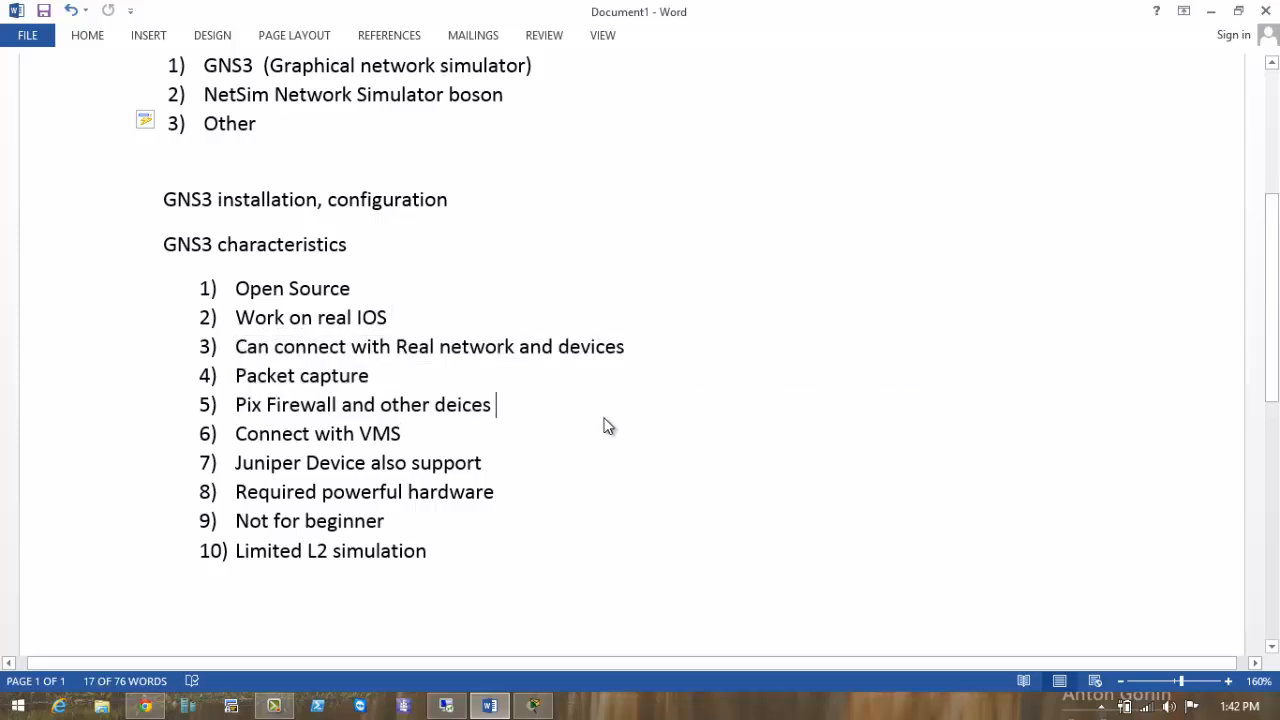
{"action": "left_click", "coordinate": [213, 245]}
{"action": "double_click", "coordinate": [192, 247]}
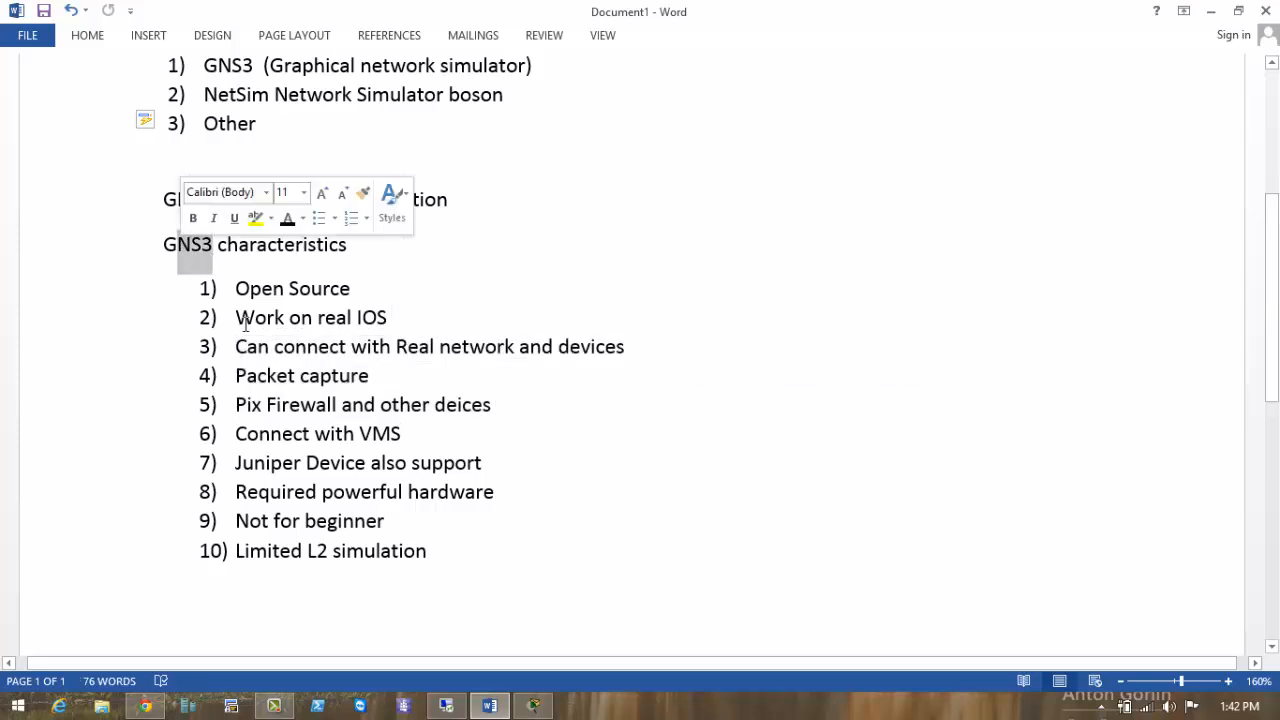
{"action": "left_click", "coordinate": [337, 358]}
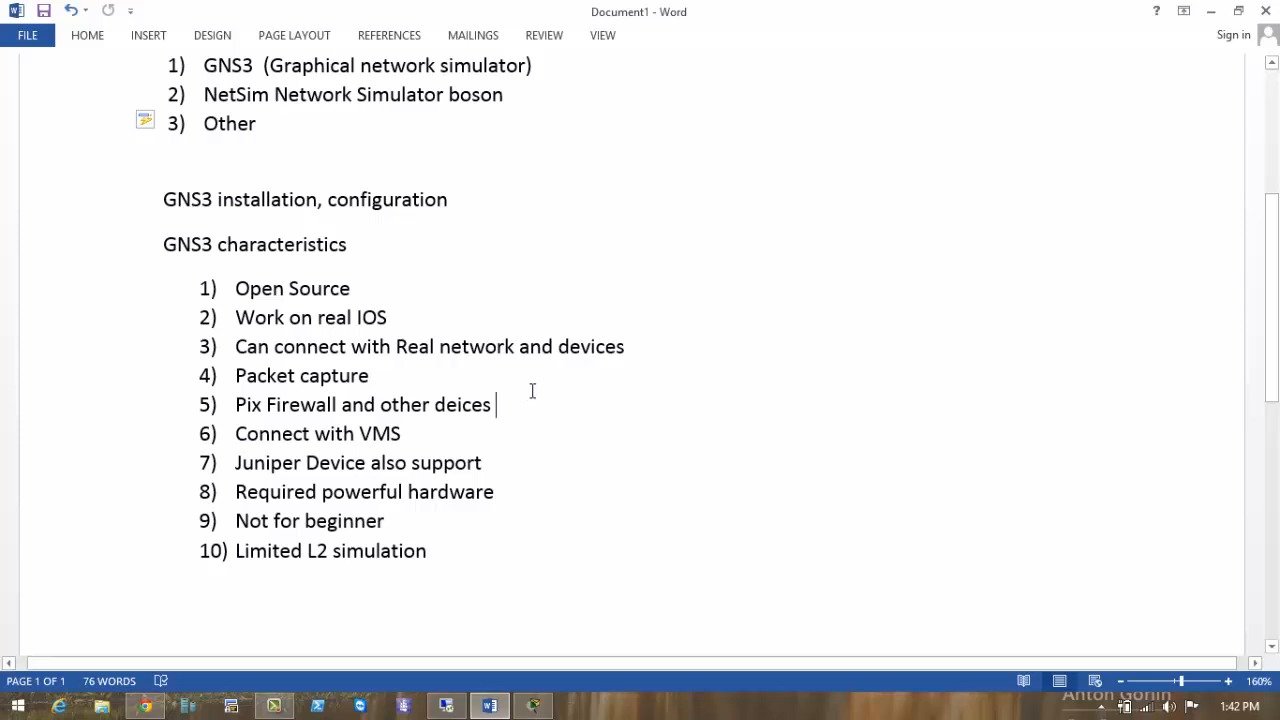
{"action": "left_click", "coordinate": [386, 381]}
{"action": "left_click_drag", "start_coordinate": [386, 376], "coordinate": [236, 377]}
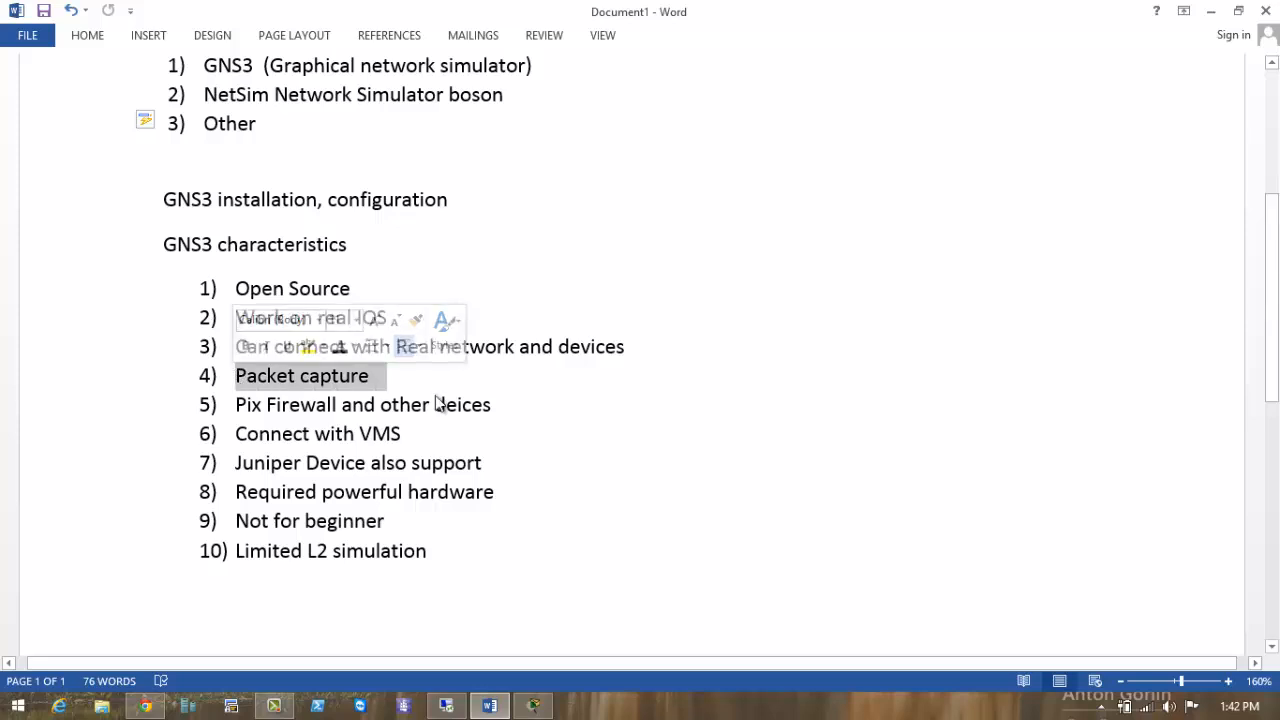
{"action": "left_click", "coordinate": [386, 388]}
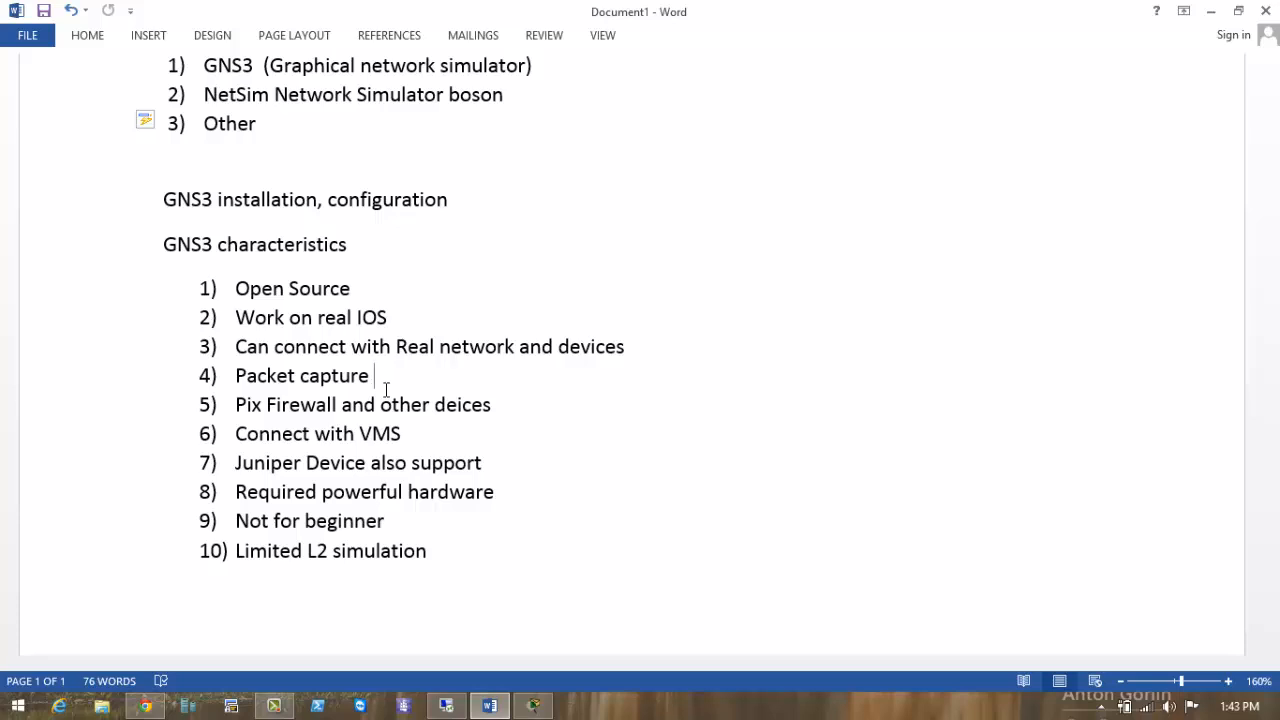
{"action": "left_click_drag", "start_coordinate": [386, 372], "coordinate": [237, 375]}
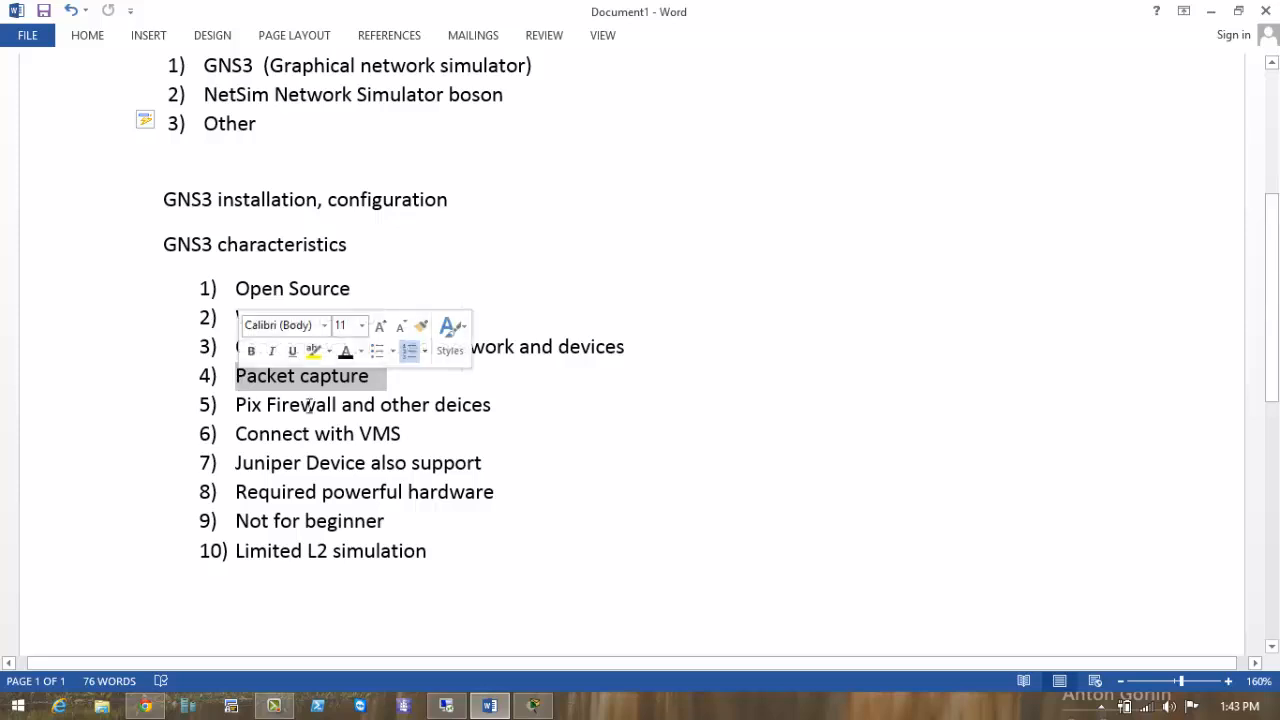
{"action": "left_click", "coordinate": [553, 431]}
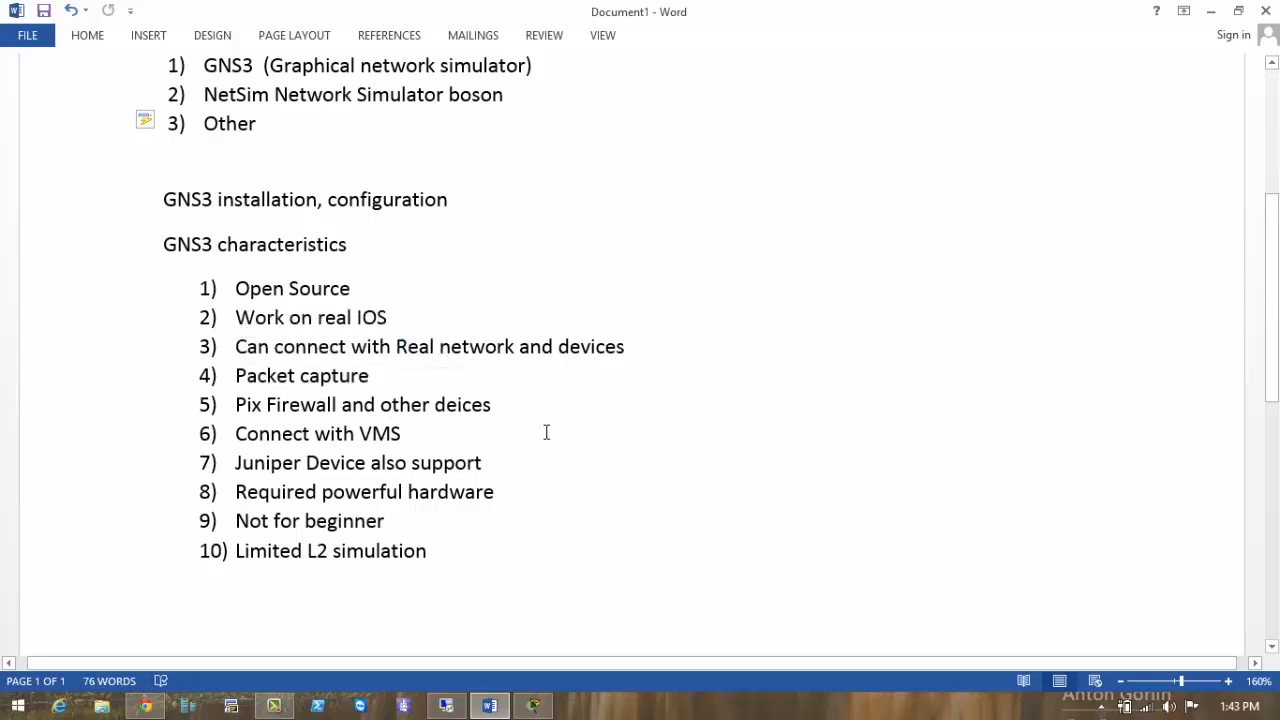
{"action": "left_click", "coordinate": [393, 379]}
{"action": "left_click_drag", "start_coordinate": [375, 376], "coordinate": [236, 375]}
Highlight item 5's Firewall text and the Pix Firewall item, then select the word VMS.
{"action": "left_click", "coordinate": [458, 404]}
{"action": "scroll", "coordinate": [460, 406], "scroll_direction": "down", "scroll_amount": 1}
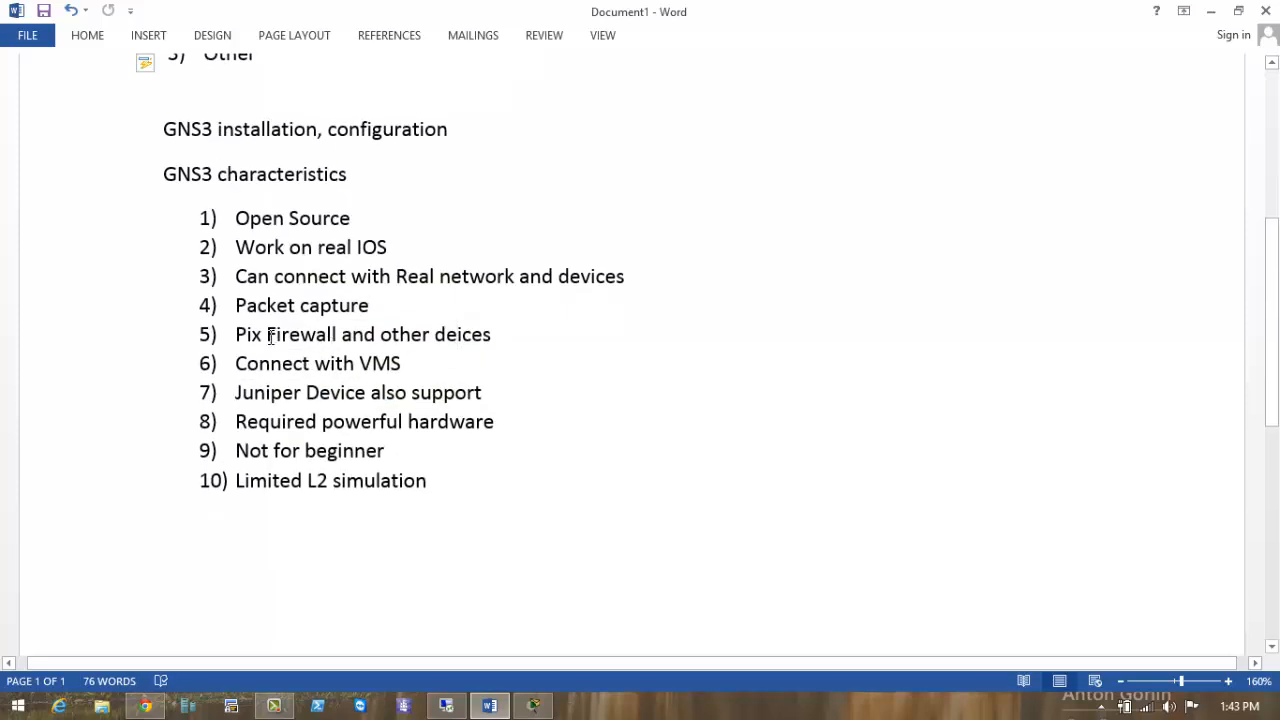
{"action": "left_click_drag", "start_coordinate": [268, 337], "coordinate": [488, 347]}
{"action": "left_click", "coordinate": [506, 371]}
{"action": "left_click_drag", "start_coordinate": [500, 337], "coordinate": [236, 338]}
{"action": "left_click", "coordinate": [406, 363]}
{"action": "left_click_drag", "start_coordinate": [505, 337], "coordinate": [245, 338]}
{"action": "left_click", "coordinate": [395, 392]}
{"action": "double_click", "coordinate": [389, 363]}
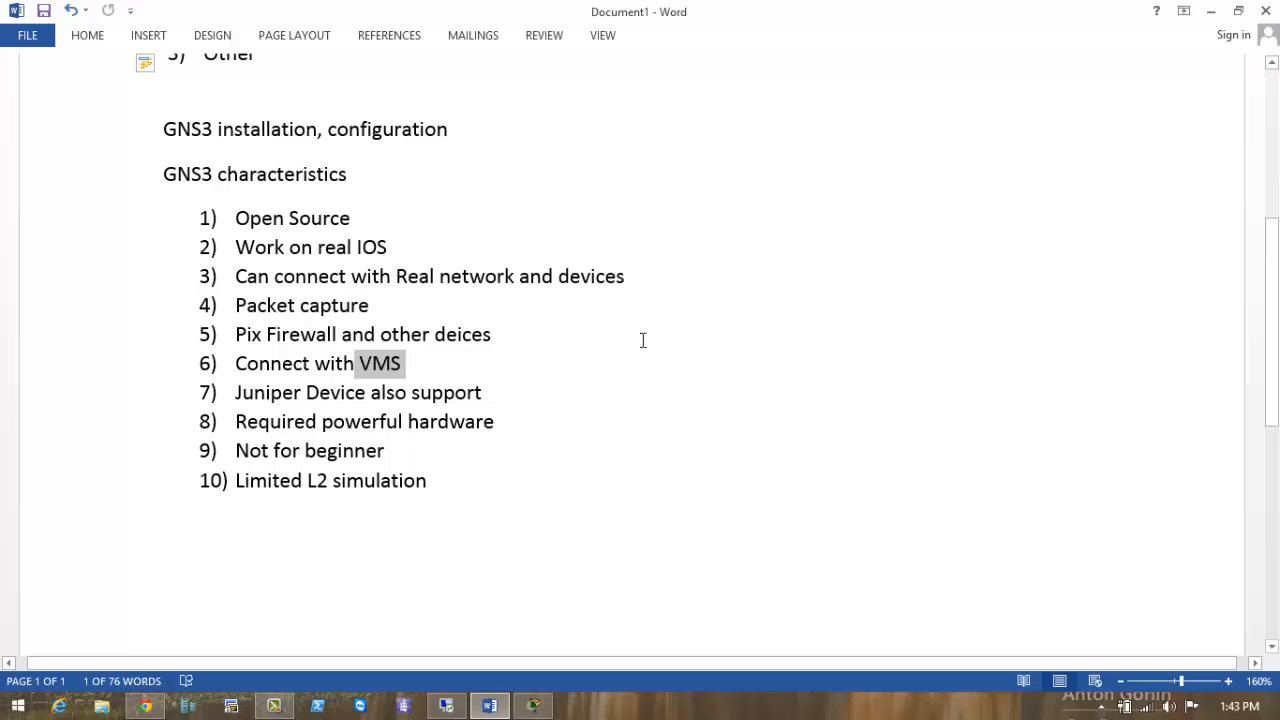
Launch Paint from the Run prompt using an earlier run entry.
{"action": "key", "text": "super+r"}
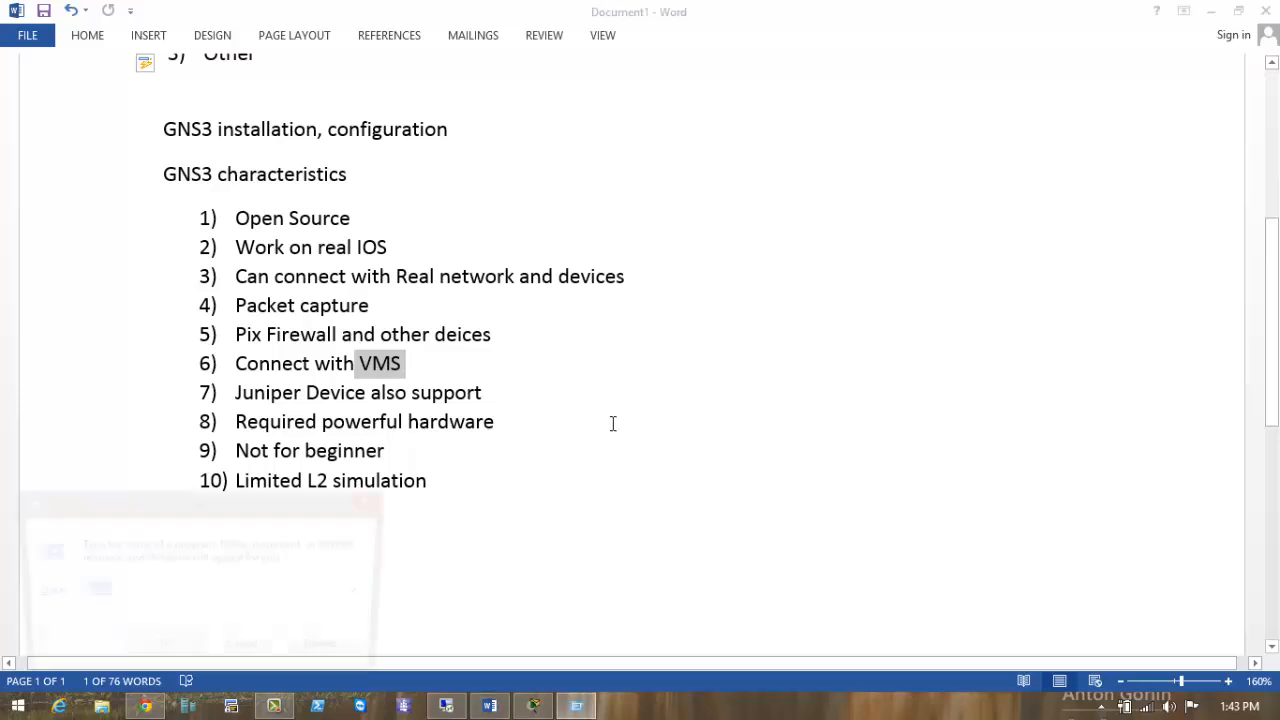
{"action": "type", "text": "mstsc"}
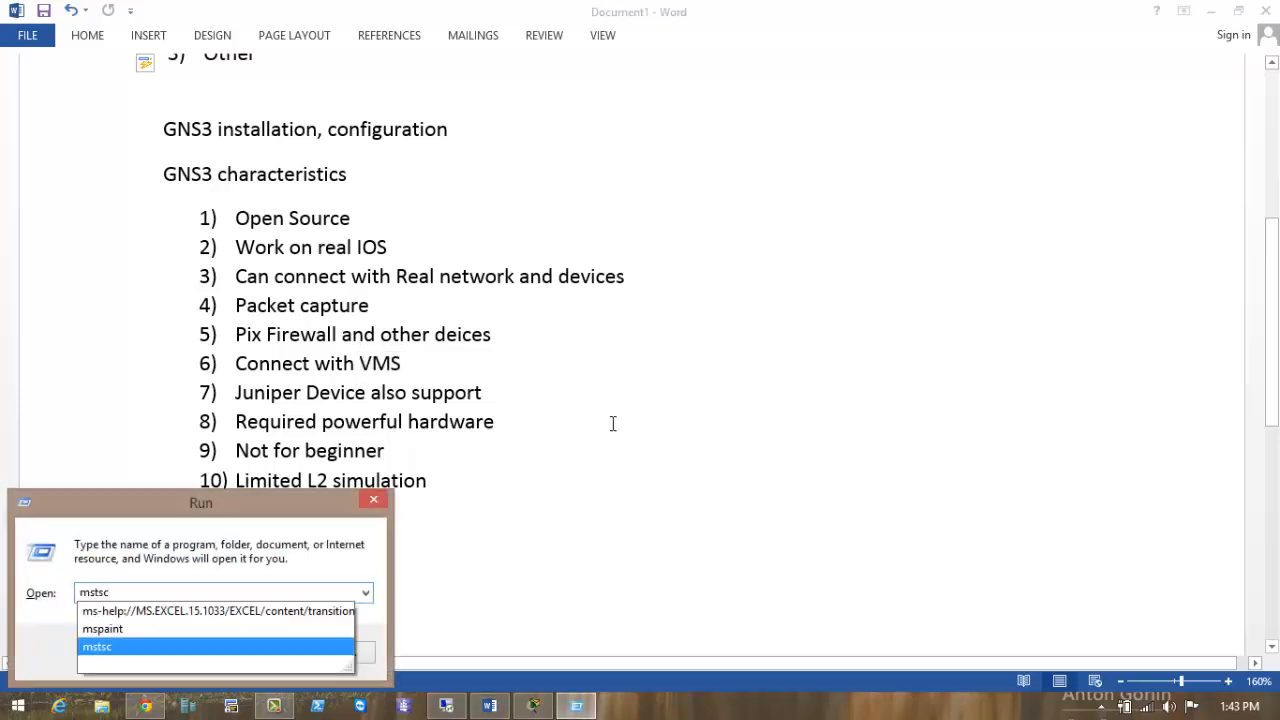
{"action": "key", "text": "Up"}
{"action": "key", "text": "Return"}
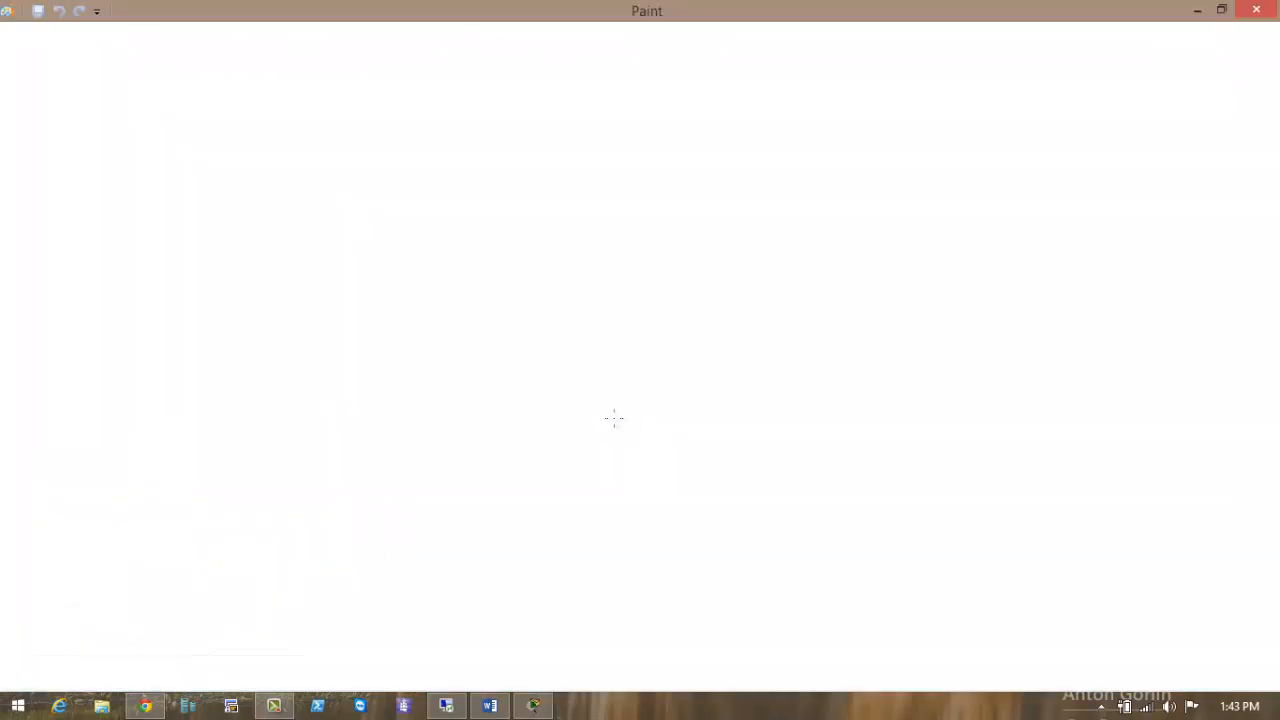
Pencil-draw two boxes linked through a router circle marked R.
{"action": "mouse_move", "coordinate": [556, 204]}
{"action": "left_mouse_down"}
{"action": "mouse_move", "coordinate": [531, 266]}
{"action": "mouse_move", "coordinate": [562, 204]}
{"action": "left_mouse_up"}
{"action": "left_click_drag", "start_coordinate": [539, 248], "coordinate": [430, 250]}
{"action": "mouse_move", "coordinate": [357, 197]}
{"action": "left_mouse_down"}
{"action": "mouse_move", "coordinate": [351, 324]}
{"action": "mouse_move", "coordinate": [425, 306]}
{"action": "mouse_move", "coordinate": [334, 326]}
{"action": "left_mouse_up"}
{"action": "mouse_move", "coordinate": [395, 319]}
{"action": "left_mouse_down"}
{"action": "mouse_move", "coordinate": [379, 358]}
{"action": "mouse_move", "coordinate": [437, 359]}
{"action": "left_mouse_up"}
{"action": "left_click_drag", "start_coordinate": [628, 240], "coordinate": [707, 245]}
{"action": "mouse_move", "coordinate": [717, 199]}
{"action": "left_mouse_down"}
{"action": "mouse_move", "coordinate": [777, 189]}
{"action": "mouse_move", "coordinate": [733, 290]}
{"action": "left_mouse_up"}
{"action": "mouse_move", "coordinate": [778, 292]}
{"action": "left_mouse_down"}
{"action": "mouse_move", "coordinate": [772, 315]}
{"action": "mouse_move", "coordinate": [786, 306]}
{"action": "left_mouse_up"}
{"action": "left_click_drag", "start_coordinate": [770, 404], "coordinate": [778, 362]}
{"action": "mouse_move", "coordinate": [800, 418]}
{"action": "left_mouse_down"}
{"action": "mouse_move", "coordinate": [810, 408]}
{"action": "mouse_move", "coordinate": [776, 365]}
{"action": "left_mouse_up"}
{"action": "mouse_move", "coordinate": [584, 233]}
{"action": "left_mouse_down"}
{"action": "mouse_move", "coordinate": [581, 260]}
{"action": "mouse_move", "coordinate": [604, 291]}
{"action": "left_mouse_up"}
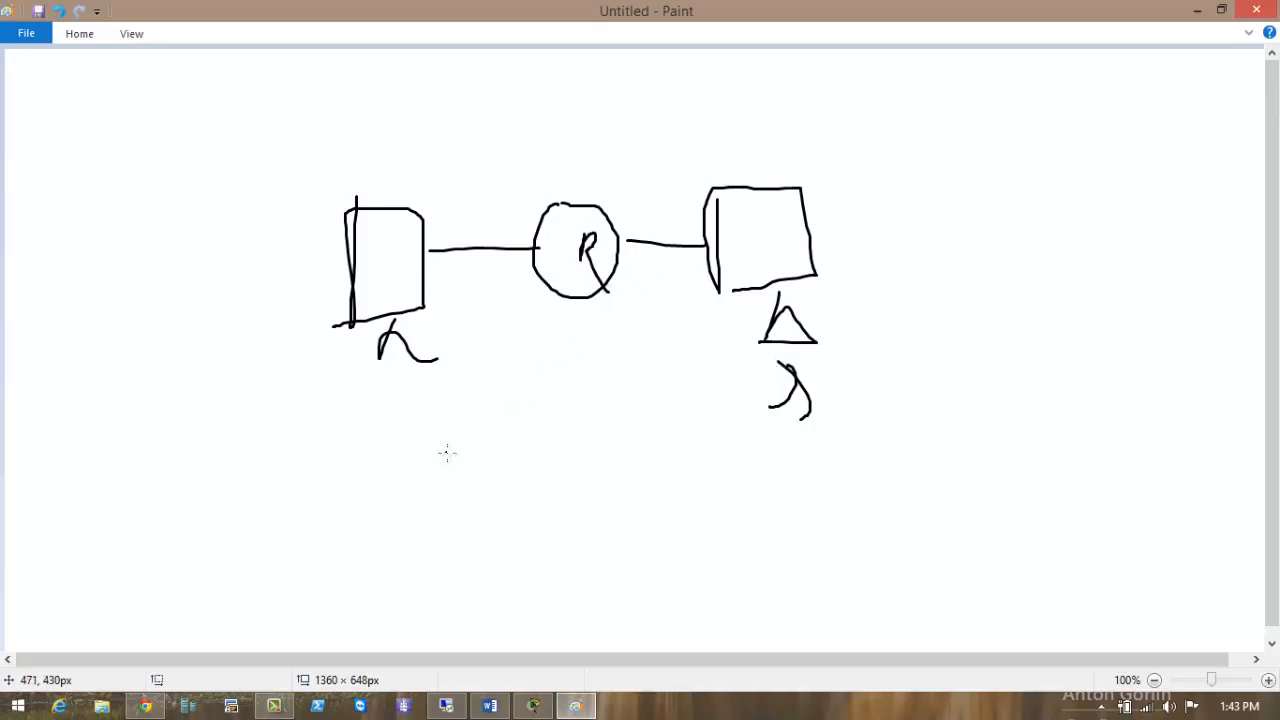
Draw a second diagram below: a box, teardrop and round nodes joined by links.
{"action": "left_click_drag", "start_coordinate": [471, 440], "coordinate": [471, 500]}
{"action": "left_click_drag", "start_coordinate": [471, 438], "coordinate": [574, 527]}
{"action": "mouse_move", "coordinate": [480, 523]}
{"action": "left_mouse_down"}
{"action": "mouse_move", "coordinate": [574, 526]}
{"action": "mouse_move", "coordinate": [548, 608]}
{"action": "left_mouse_up"}
{"action": "left_click_drag", "start_coordinate": [549, 578], "coordinate": [636, 605]}
{"action": "left_click_drag", "start_coordinate": [774, 444], "coordinate": [758, 497]}
{"action": "left_click_drag", "start_coordinate": [790, 464], "coordinate": [888, 456]}
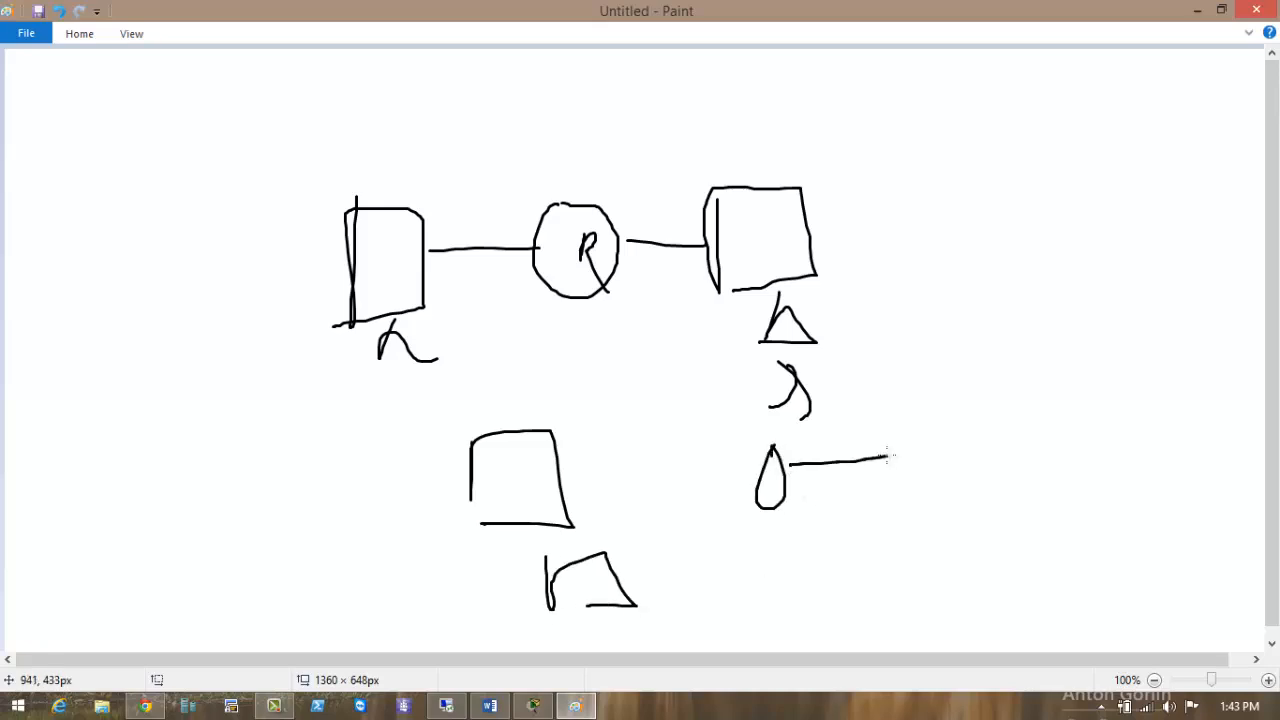
{"action": "left_click_drag", "start_coordinate": [773, 542], "coordinate": [803, 553]}
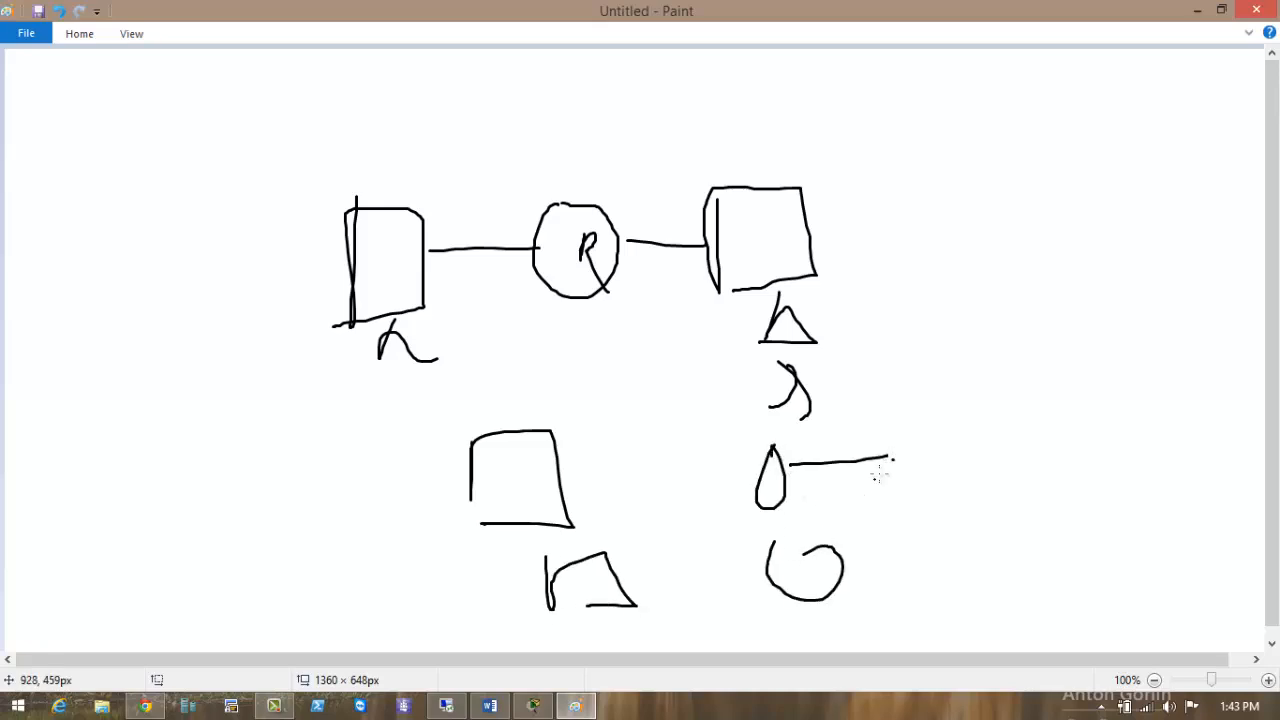
{"action": "mouse_move", "coordinate": [890, 459]}
{"action": "left_mouse_down"}
{"action": "mouse_move", "coordinate": [937, 523]}
{"action": "mouse_move", "coordinate": [840, 552]}
{"action": "left_mouse_up"}
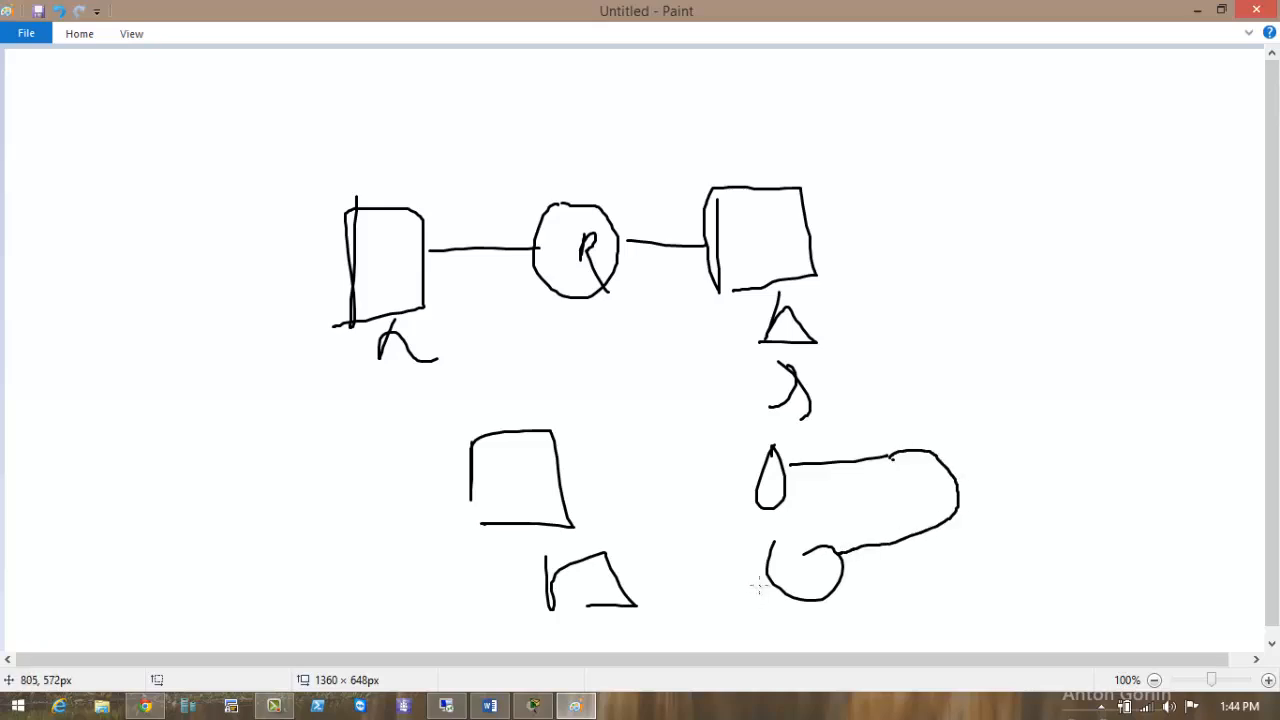
{"action": "left_click_drag", "start_coordinate": [760, 585], "coordinate": [620, 588]}
{"action": "left_click_drag", "start_coordinate": [560, 486], "coordinate": [785, 484]}
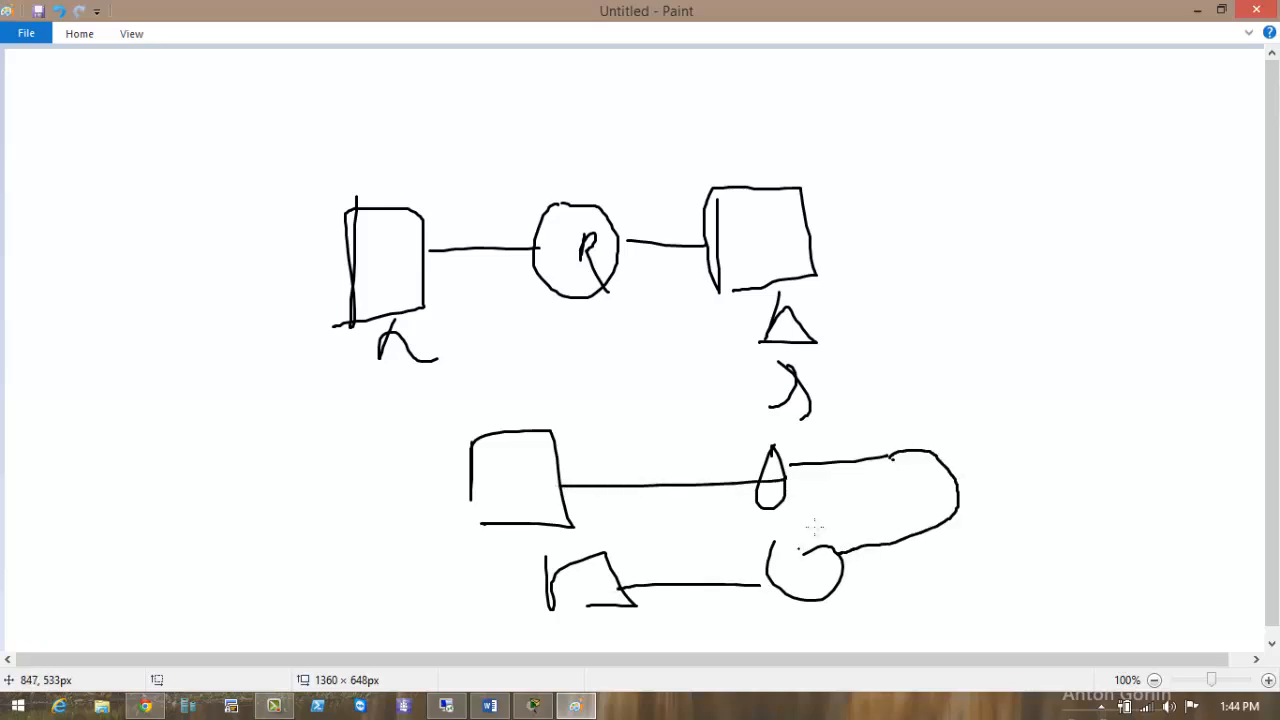
Add arrows into the left box and router, a label above the router, and circle the group.
{"action": "mouse_move", "coordinate": [380, 116]}
{"action": "left_mouse_down"}
{"action": "mouse_move", "coordinate": [387, 215]}
{"action": "mouse_move", "coordinate": [400, 220]}
{"action": "mouse_move", "coordinate": [384, 270]}
{"action": "mouse_move", "coordinate": [398, 265]}
{"action": "mouse_move", "coordinate": [395, 279]}
{"action": "left_mouse_up"}
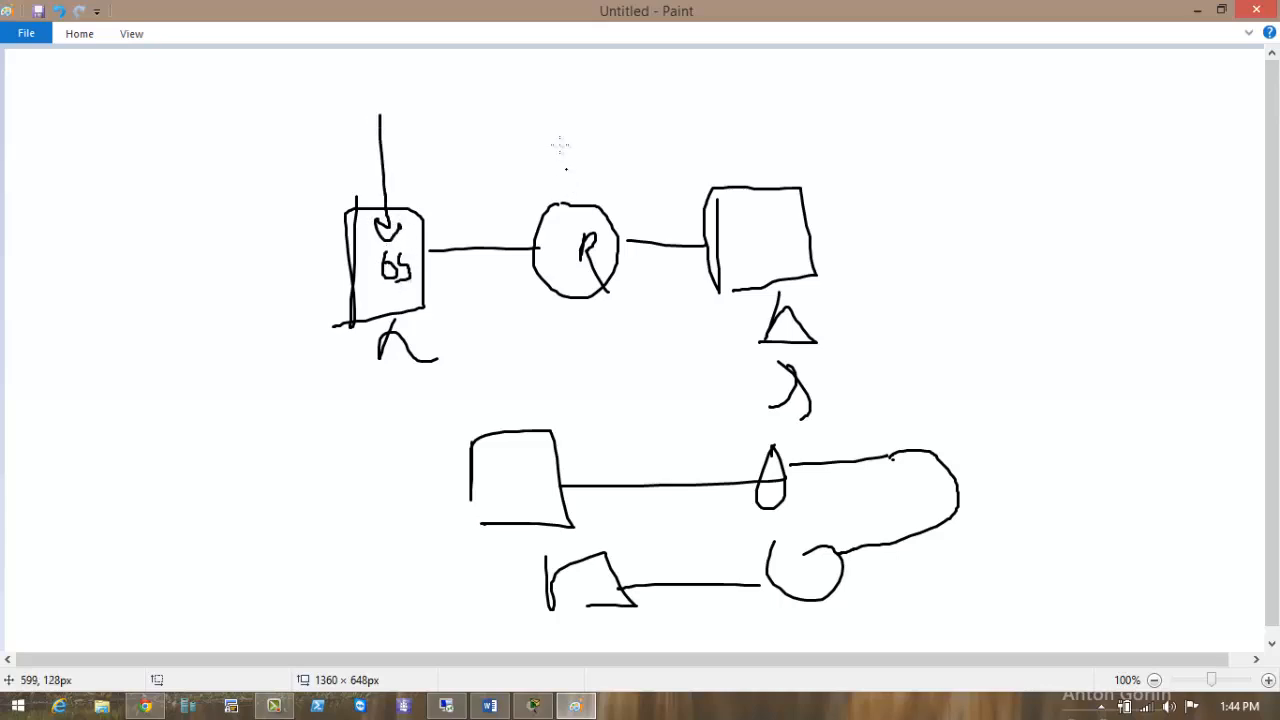
{"action": "mouse_move", "coordinate": [560, 140]}
{"action": "left_mouse_down"}
{"action": "mouse_move", "coordinate": [559, 192]}
{"action": "mouse_move", "coordinate": [566, 184]}
{"action": "left_mouse_up"}
{"action": "mouse_move", "coordinate": [573, 135]}
{"action": "left_mouse_down"}
{"action": "mouse_move", "coordinate": [572, 166]}
{"action": "mouse_move", "coordinate": [590, 168]}
{"action": "left_mouse_up"}
{"action": "mouse_move", "coordinate": [627, 116]}
{"action": "left_mouse_down"}
{"action": "mouse_move", "coordinate": [636, 140]}
{"action": "mouse_move", "coordinate": [622, 160]}
{"action": "left_mouse_up"}
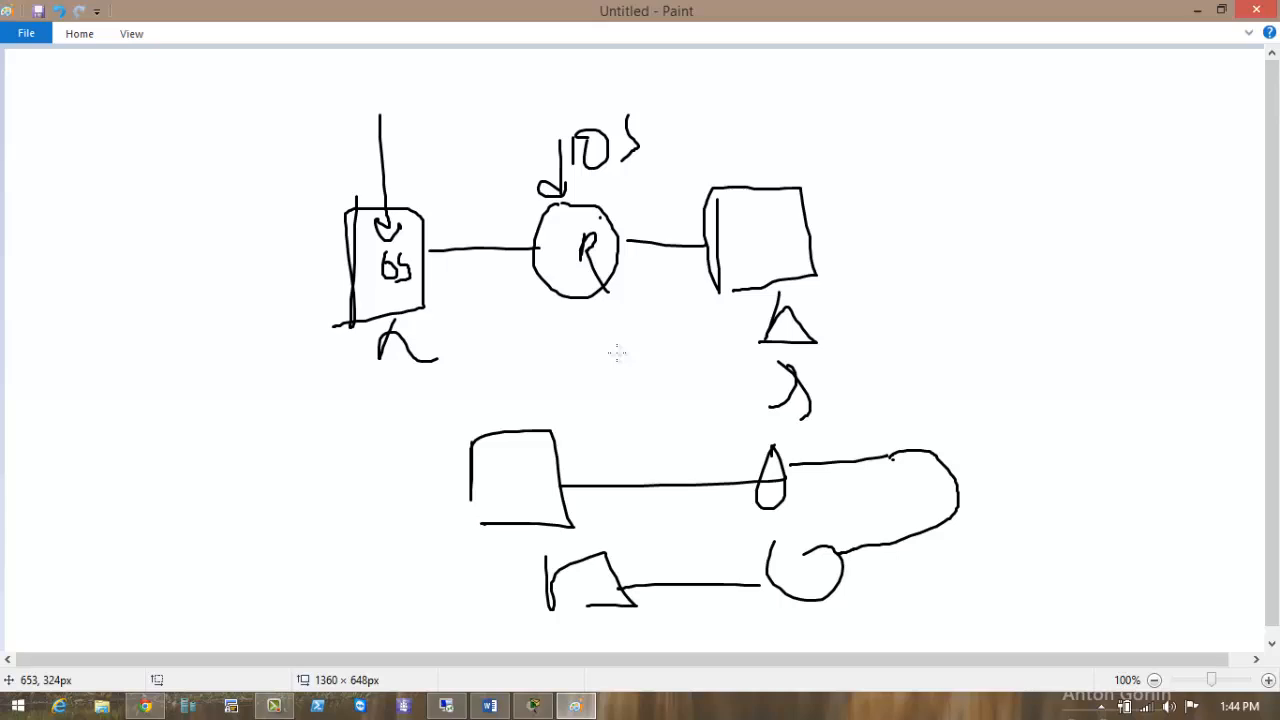
{"action": "mouse_move", "coordinate": [428, 246]}
{"action": "left_mouse_down"}
{"action": "mouse_move", "coordinate": [660, 205]}
{"action": "mouse_move", "coordinate": [705, 260]}
{"action": "mouse_move", "coordinate": [444, 254]}
{"action": "left_mouse_up"}
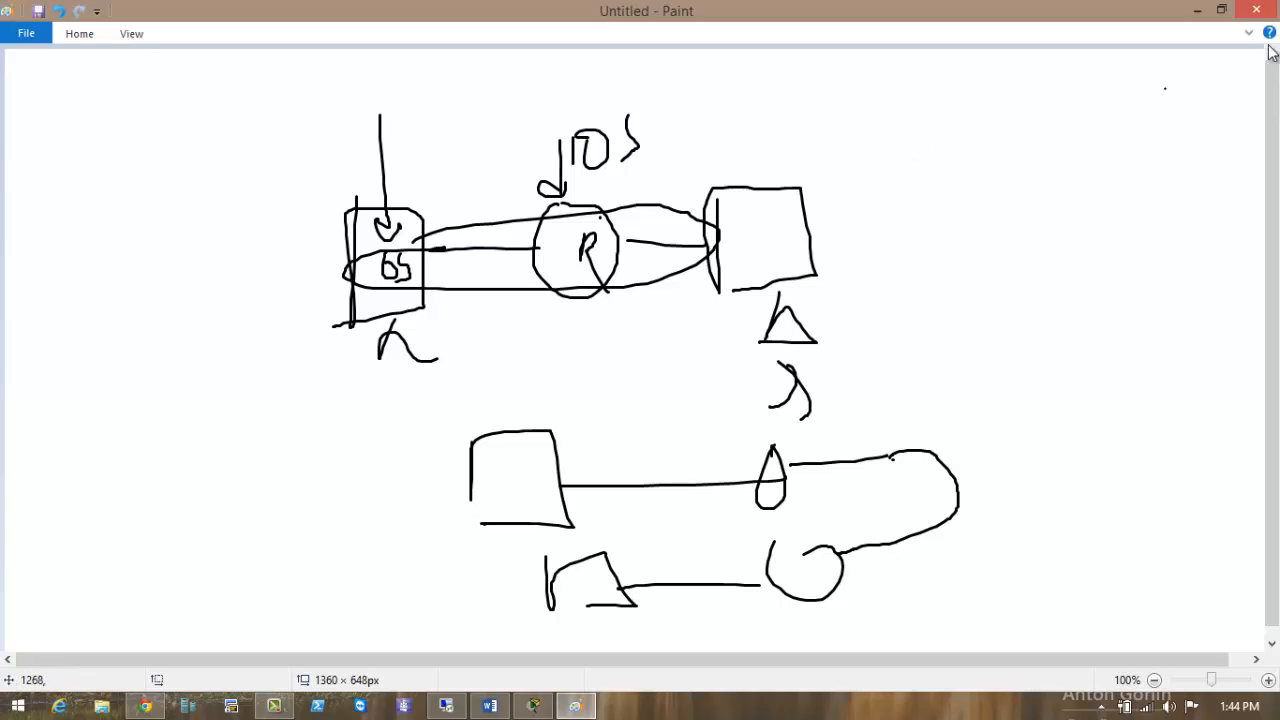
{"action": "left_click", "coordinate": [1197, 12]}
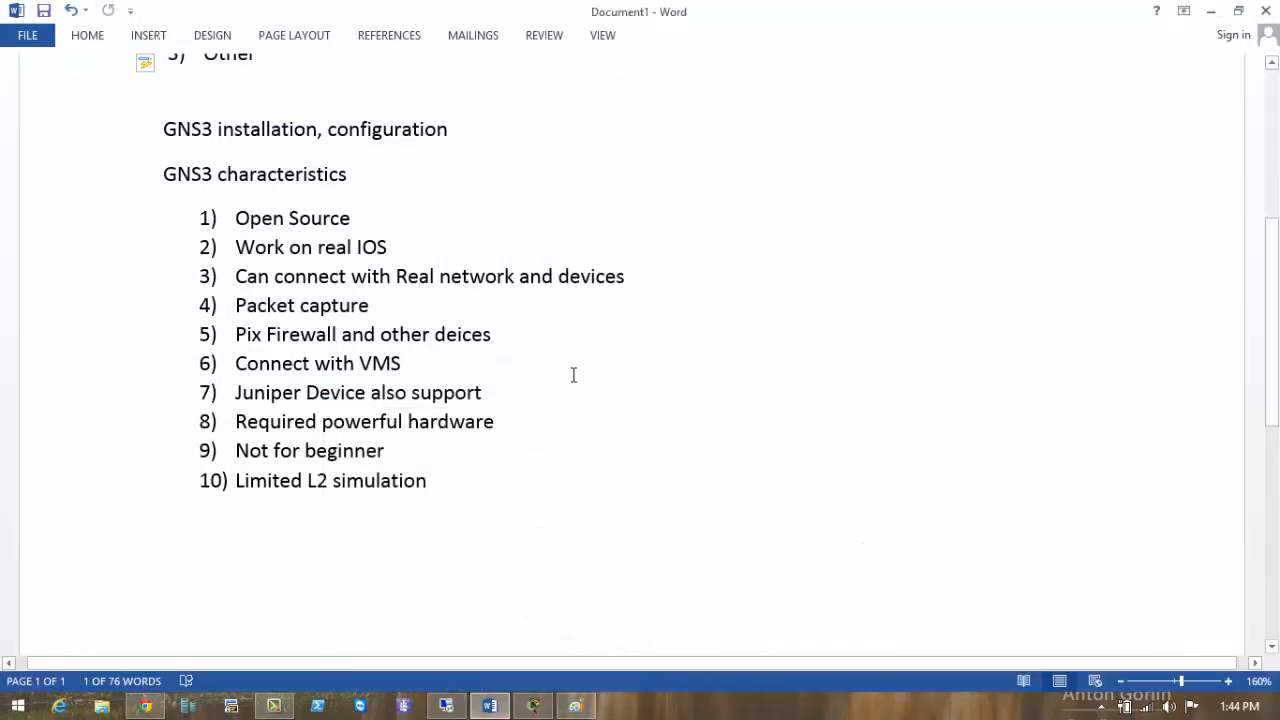
Select the line Juniper Device also support in Word, then switch to Paint.
{"action": "left_click", "coordinate": [491, 374]}
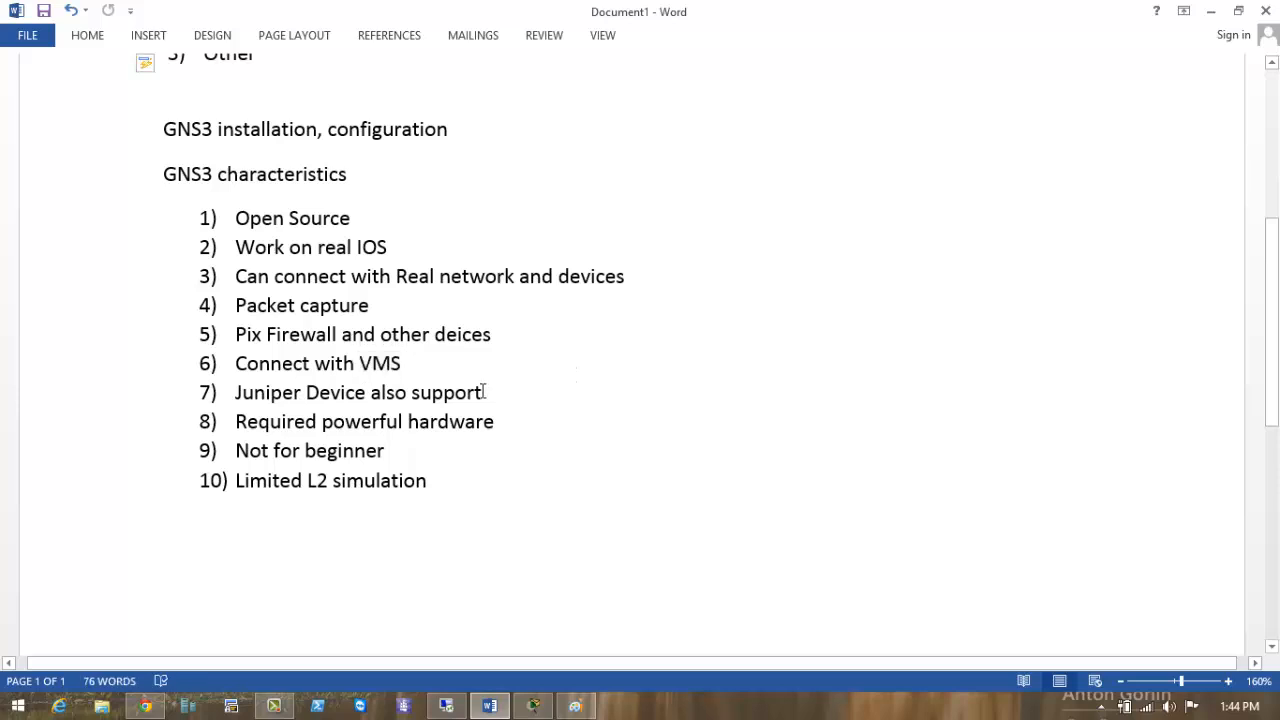
{"action": "left_click_drag", "start_coordinate": [482, 392], "coordinate": [237, 393]}
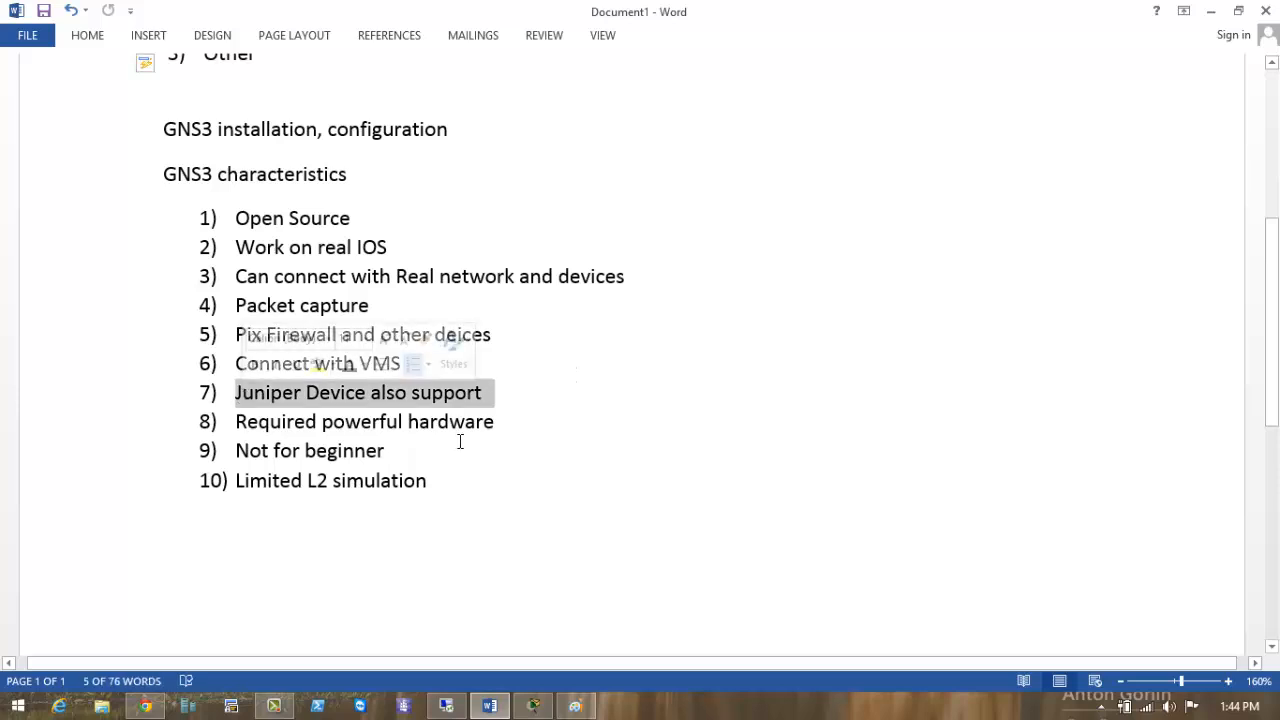
{"action": "key", "text": "alt+Tab"}
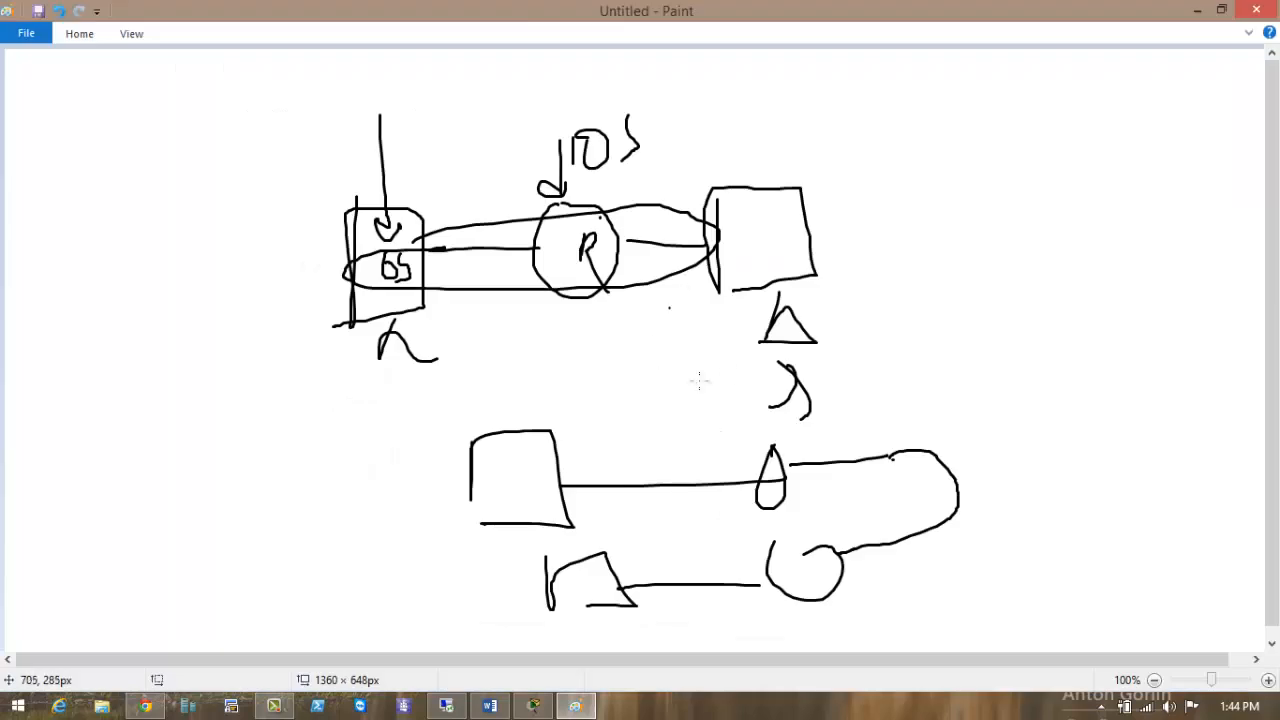
Sketch two ovals joined by a zigzag link, number them including 4, and add an arrow.
{"action": "mouse_move", "coordinate": [952, 157]}
{"action": "left_mouse_down"}
{"action": "mouse_move", "coordinate": [928, 242]}
{"action": "mouse_move", "coordinate": [1035, 186]}
{"action": "mouse_move", "coordinate": [1057, 224]}
{"action": "mouse_move", "coordinate": [1120, 215]}
{"action": "mouse_move", "coordinate": [1100, 188]}
{"action": "left_mouse_up"}
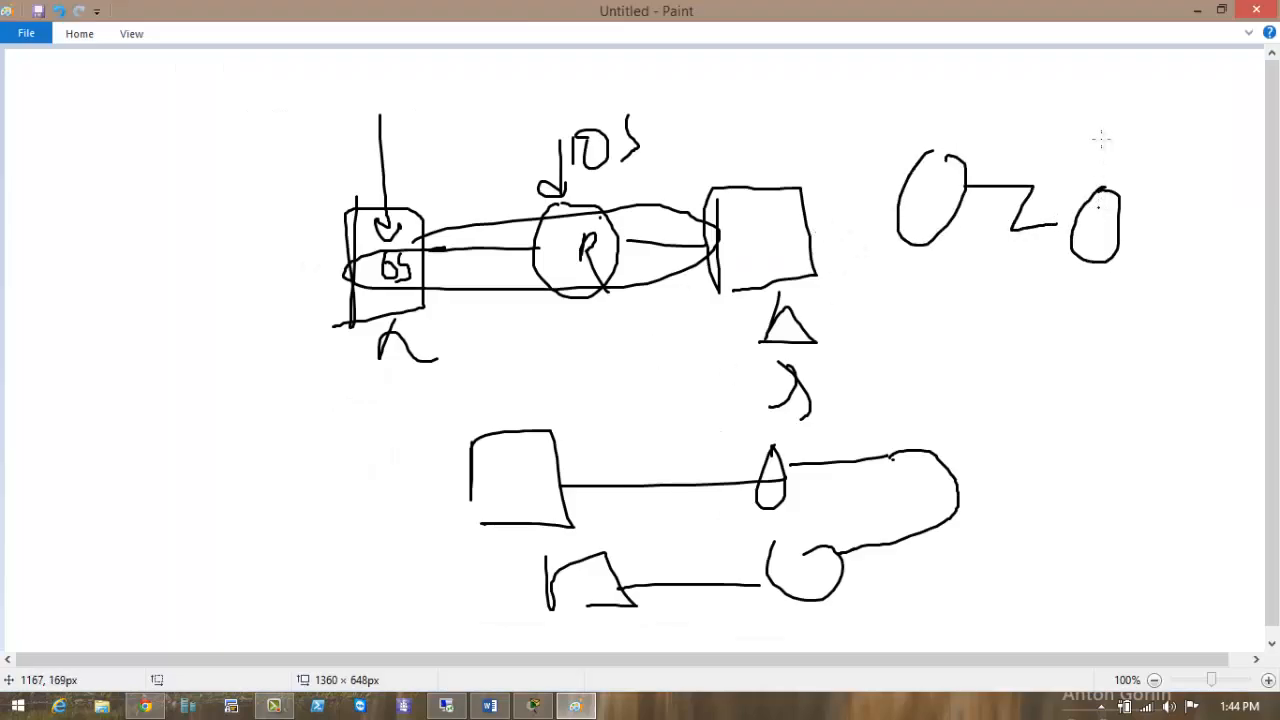
{"action": "mouse_move", "coordinate": [1094, 104]}
{"action": "left_mouse_down"}
{"action": "mouse_move", "coordinate": [1090, 157]}
{"action": "mouse_move", "coordinate": [1147, 143]}
{"action": "left_mouse_up"}
{"action": "left_click_drag", "start_coordinate": [1145, 135], "coordinate": [1148, 170]}
{"action": "left_click_drag", "start_coordinate": [860, 84], "coordinate": [866, 122]}
{"action": "left_click_drag", "start_coordinate": [876, 102], "coordinate": [877, 134]}
{"action": "left_click_drag", "start_coordinate": [913, 82], "coordinate": [912, 116]}
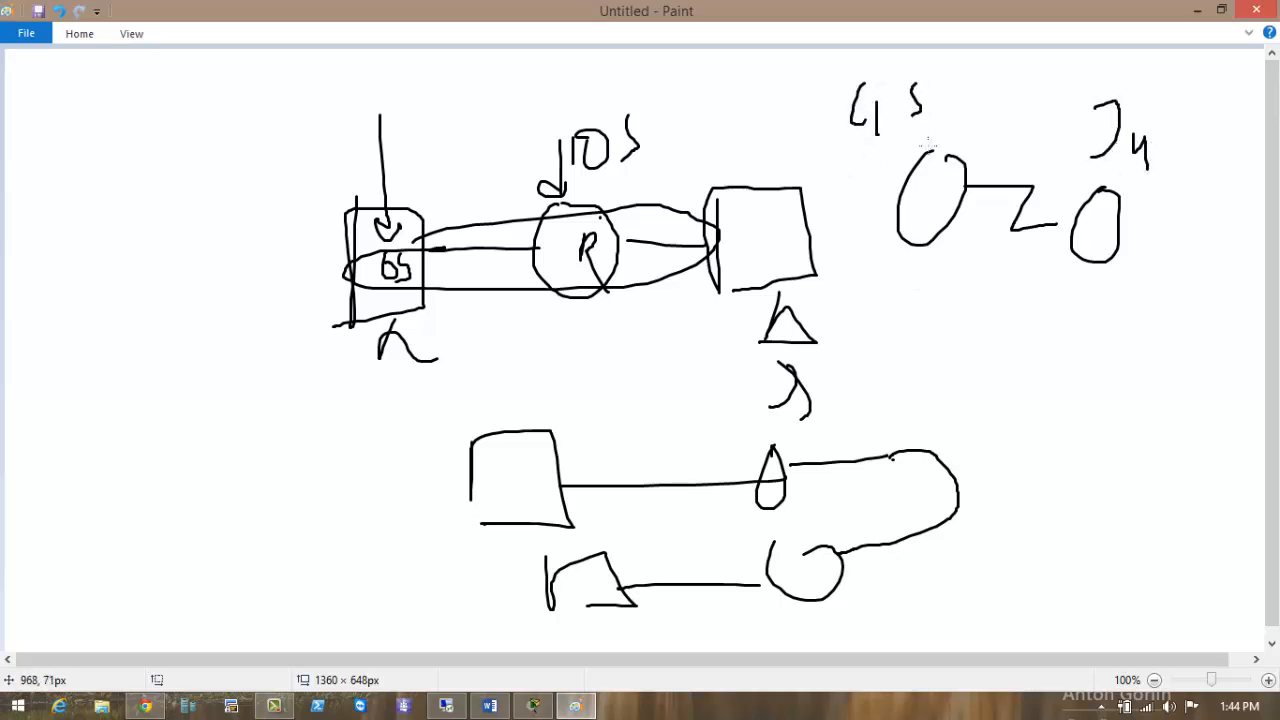
{"action": "mouse_move", "coordinate": [958, 174]}
{"action": "left_mouse_down"}
{"action": "mouse_move", "coordinate": [1008, 228]}
{"action": "mouse_move", "coordinate": [1084, 218]}
{"action": "mouse_move", "coordinate": [988, 297]}
{"action": "left_mouse_up"}
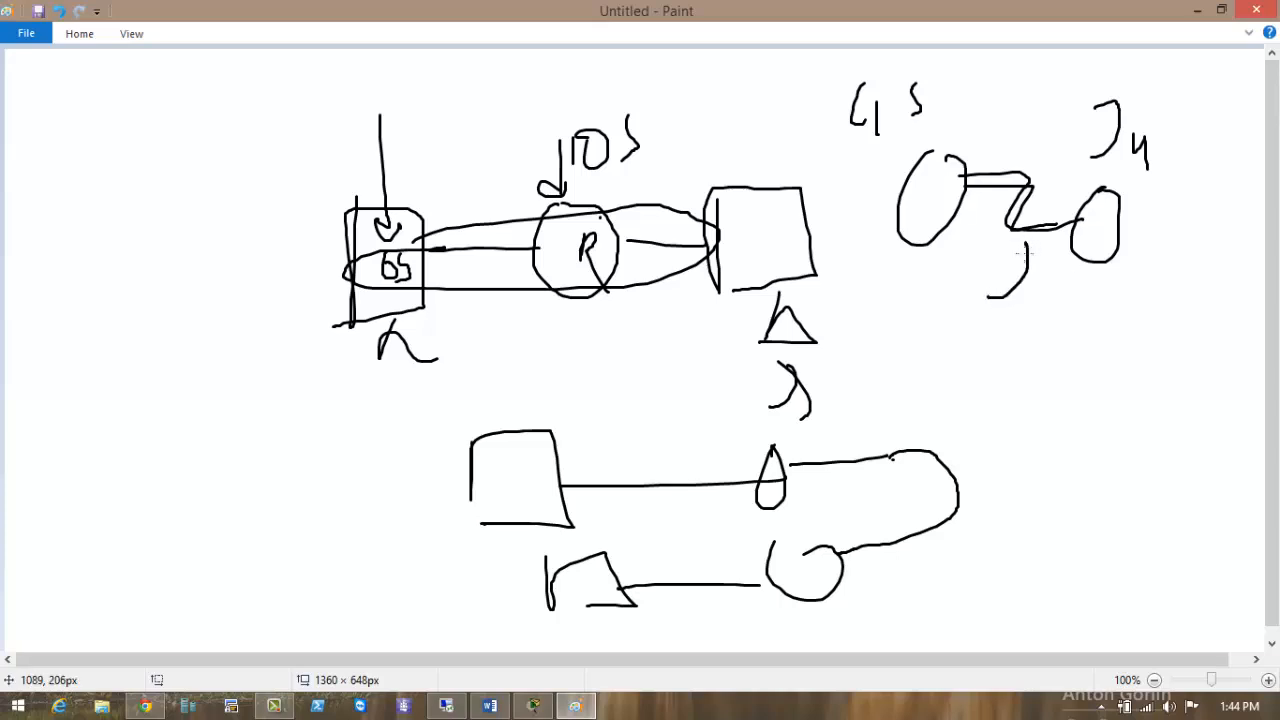
{"action": "left_click_drag", "start_coordinate": [1020, 249], "coordinate": [1055, 279]}
Minimize Paint, highlight the Required powerful hardware line in Word, then restore Paint.
{"action": "left_click", "coordinate": [1196, 9]}
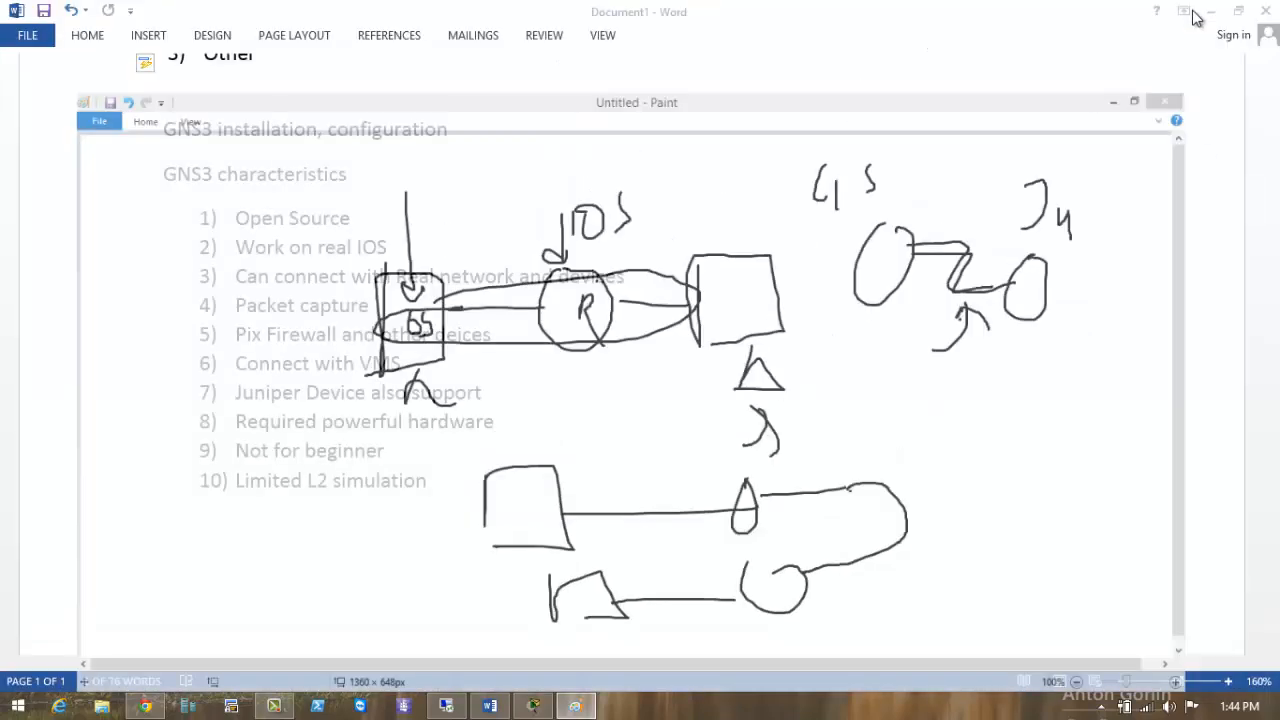
{"action": "left_click", "coordinate": [574, 414]}
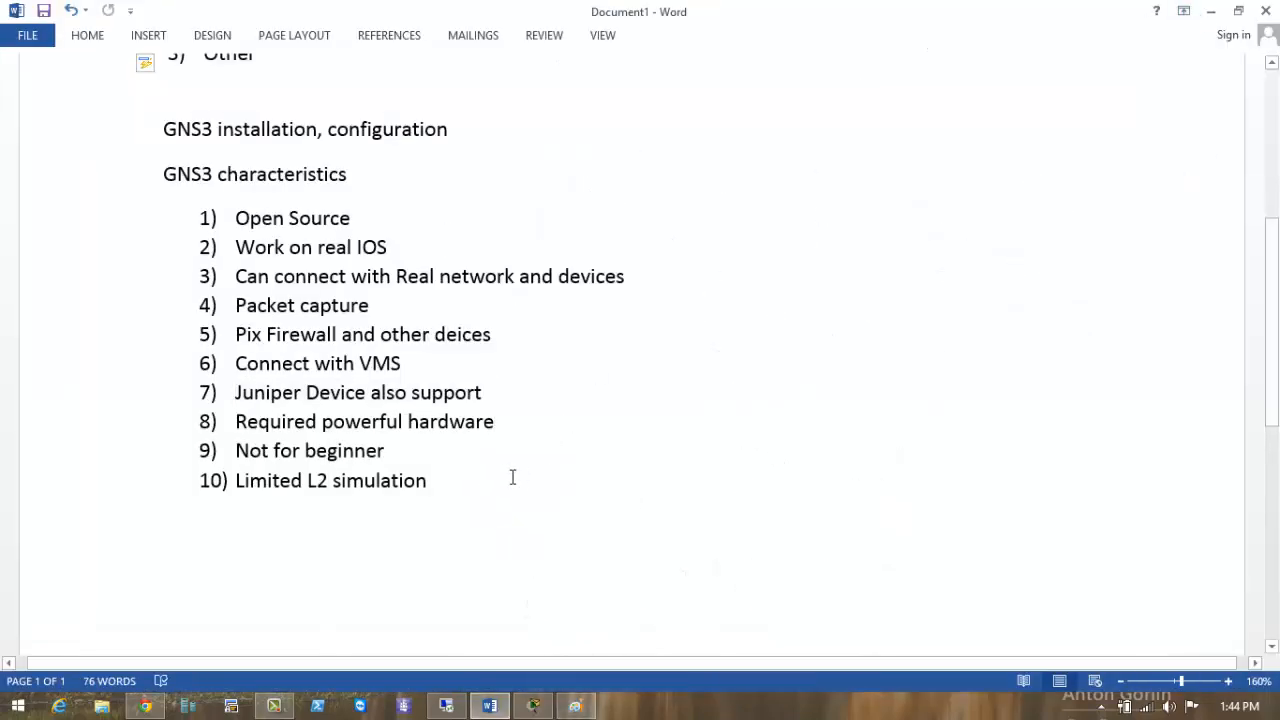
{"action": "left_click", "coordinate": [512, 477]}
{"action": "left_click_drag", "start_coordinate": [500, 422], "coordinate": [244, 437]}
{"action": "left_click", "coordinate": [556, 451]}
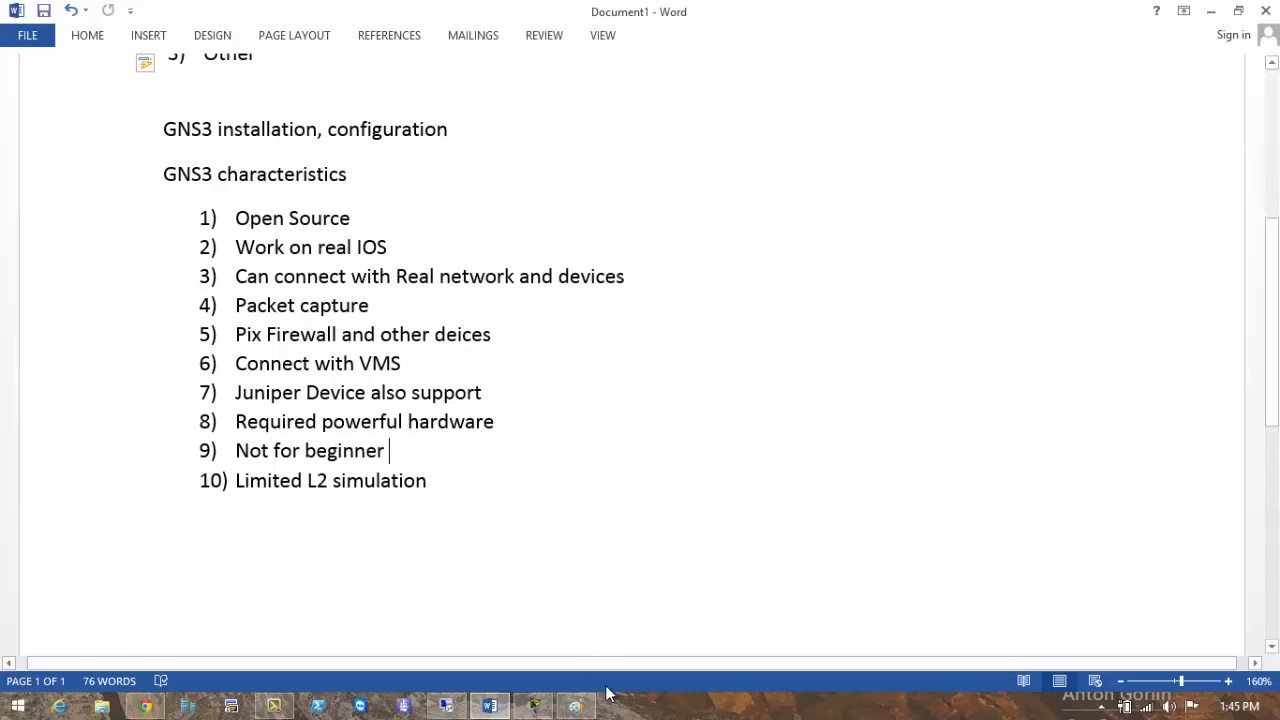
{"action": "left_click", "coordinate": [575, 706]}
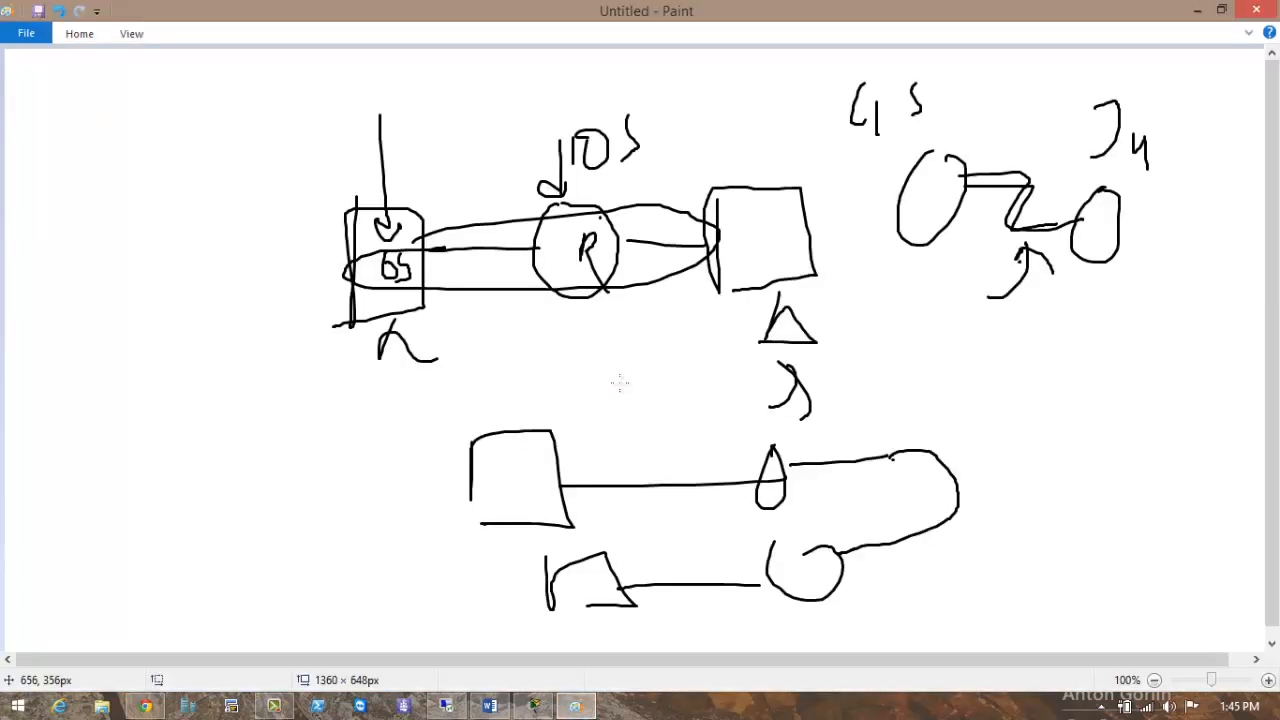
Clear the canvas and add the text 'Hypervisor' near its upper left.
{"action": "key", "text": "ctrl+a"}
{"action": "key", "text": "Delete"}
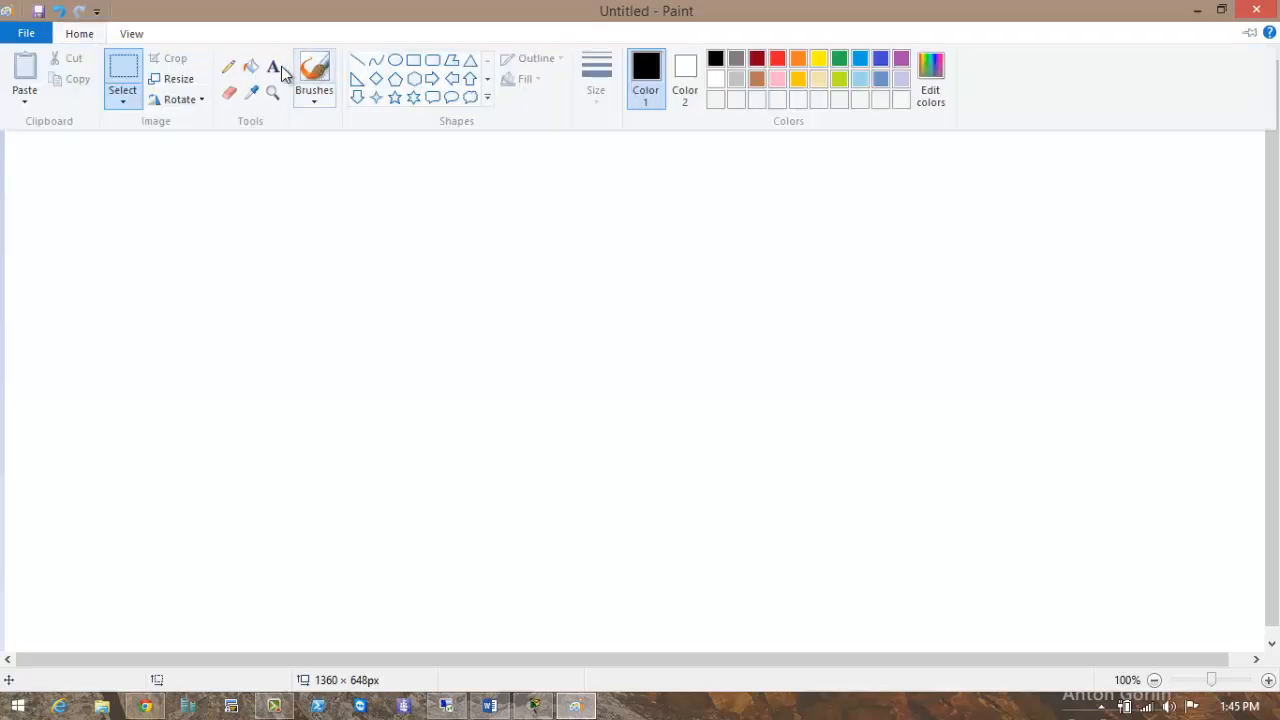
{"action": "left_click", "coordinate": [276, 64]}
{"action": "left_click", "coordinate": [320, 157]}
{"action": "type", "text": "Hy"}
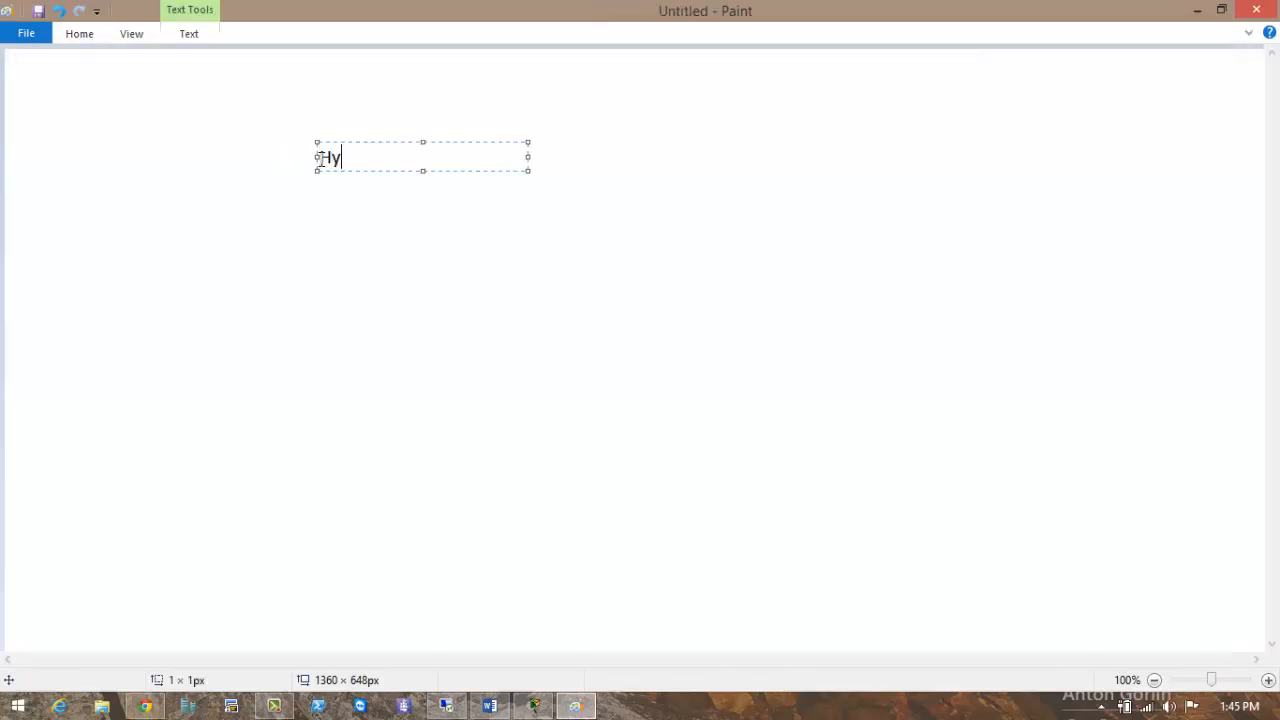
{"action": "type", "text": "pervisor"}
{"action": "left_click", "coordinate": [277, 220]}
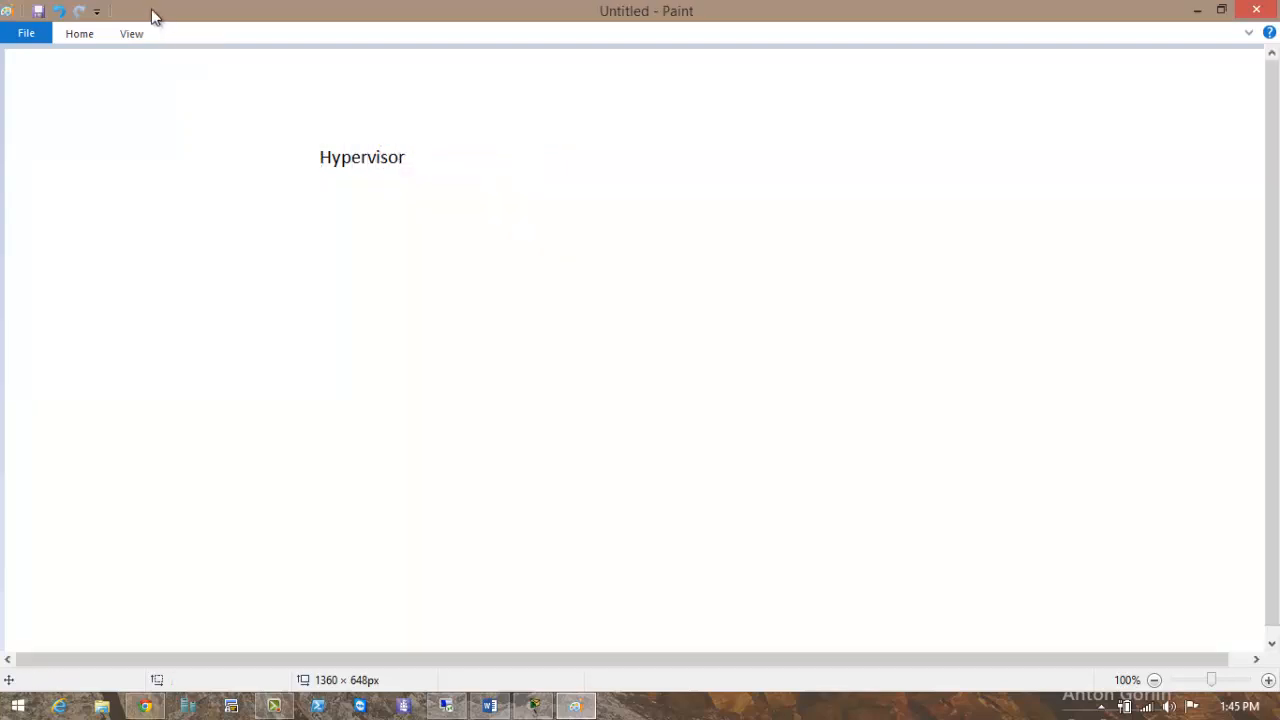
With the brush, handwrite Virt below Hypervisor, an oval, and Sub beside it.
{"action": "left_click", "coordinate": [86, 36]}
{"action": "left_click", "coordinate": [321, 63]}
{"action": "mouse_move", "coordinate": [367, 219]}
{"action": "left_mouse_down"}
{"action": "mouse_move", "coordinate": [400, 218]}
{"action": "mouse_move", "coordinate": [412, 277]}
{"action": "mouse_move", "coordinate": [458, 242]}
{"action": "left_mouse_up"}
{"action": "mouse_move", "coordinate": [483, 214]}
{"action": "left_mouse_down"}
{"action": "mouse_move", "coordinate": [487, 274]}
{"action": "mouse_move", "coordinate": [491, 252]}
{"action": "left_mouse_up"}
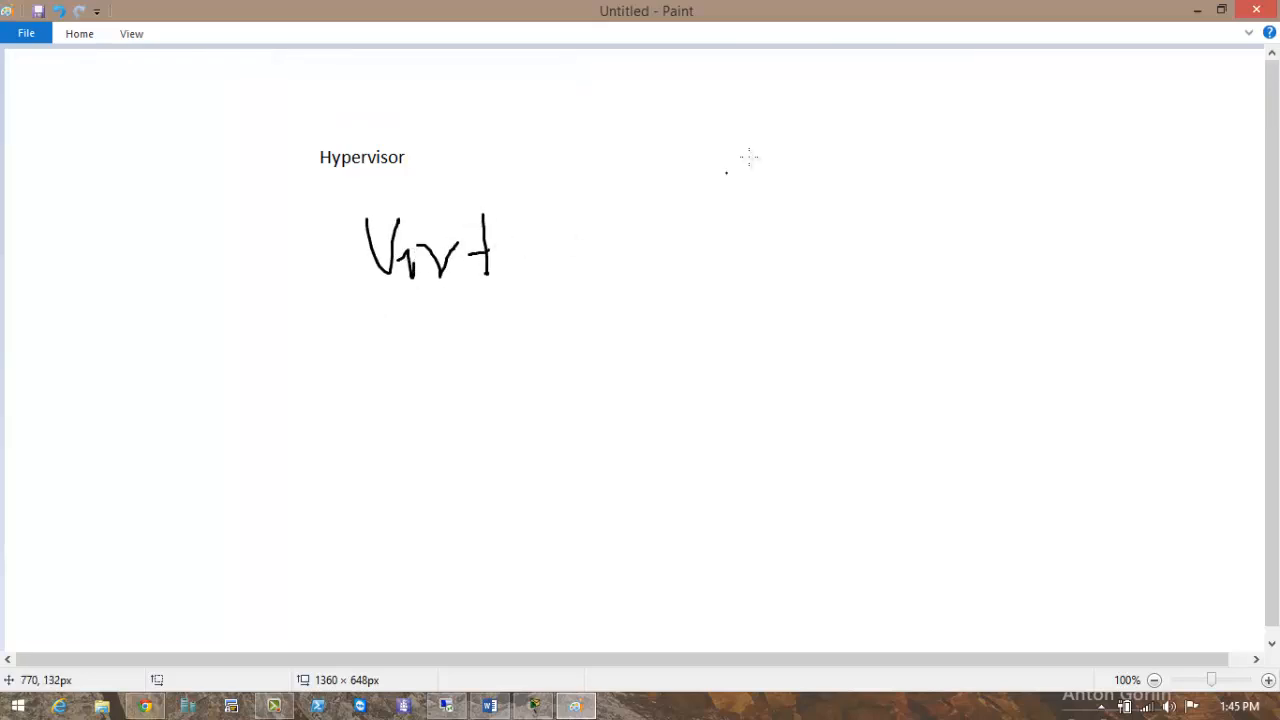
{"action": "mouse_move", "coordinate": [762, 128]}
{"action": "left_mouse_down"}
{"action": "mouse_move", "coordinate": [722, 140]}
{"action": "mouse_move", "coordinate": [796, 255]}
{"action": "mouse_move", "coordinate": [752, 131]}
{"action": "left_mouse_up"}
{"action": "mouse_move", "coordinate": [895, 118]}
{"action": "left_mouse_down"}
{"action": "mouse_move", "coordinate": [892, 166]}
{"action": "mouse_move", "coordinate": [936, 140]}
{"action": "left_mouse_up"}
{"action": "mouse_move", "coordinate": [955, 103]}
{"action": "left_mouse_down"}
{"action": "mouse_move", "coordinate": [971, 143]}
{"action": "mouse_move", "coordinate": [999, 156]}
{"action": "left_mouse_up"}
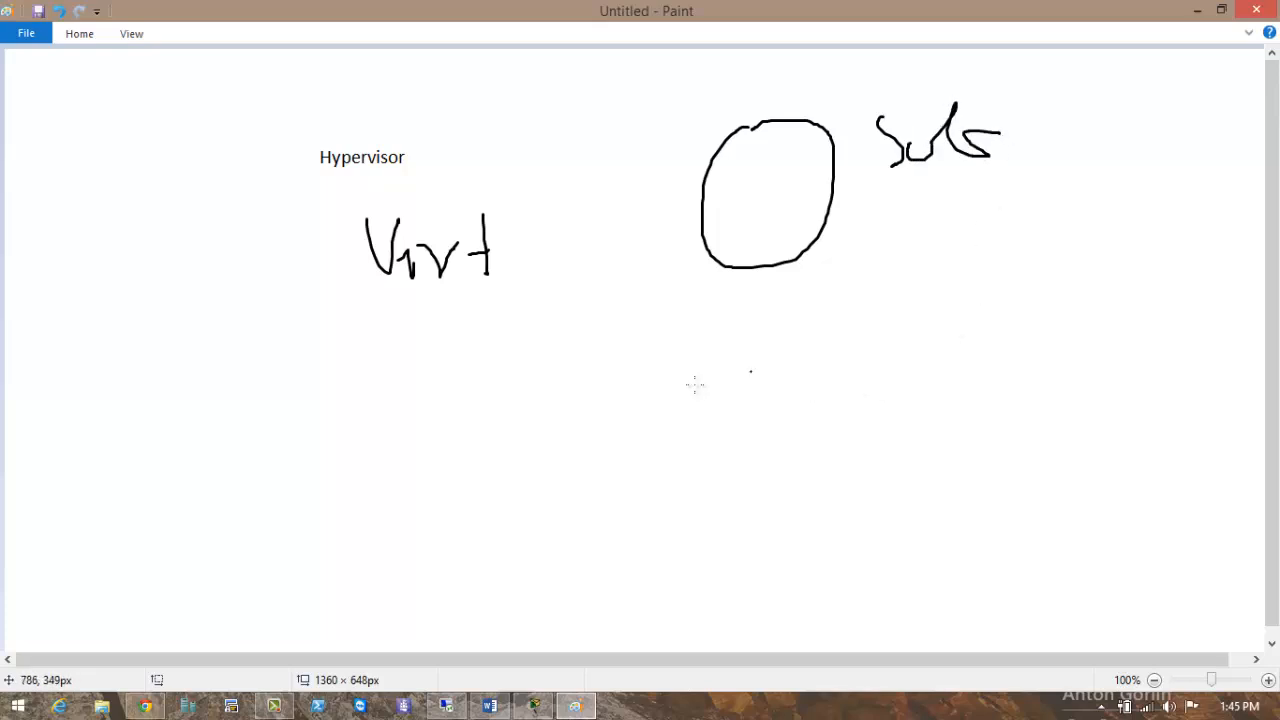
Draw a large box with small shapes inside, an arrow from the oval, and circle Hypervisor.
{"action": "left_click_drag", "start_coordinate": [694, 385], "coordinate": [709, 457]}
{"action": "mouse_move", "coordinate": [696, 378]}
{"action": "left_mouse_down"}
{"action": "mouse_move", "coordinate": [686, 324]}
{"action": "mouse_move", "coordinate": [1080, 494]}
{"action": "mouse_move", "coordinate": [855, 490]}
{"action": "left_mouse_up"}
{"action": "mouse_move", "coordinate": [866, 414]}
{"action": "left_mouse_down"}
{"action": "mouse_move", "coordinate": [942, 400]}
{"action": "mouse_move", "coordinate": [850, 433]}
{"action": "left_mouse_up"}
{"action": "left_click_drag", "start_coordinate": [815, 380], "coordinate": [805, 398]}
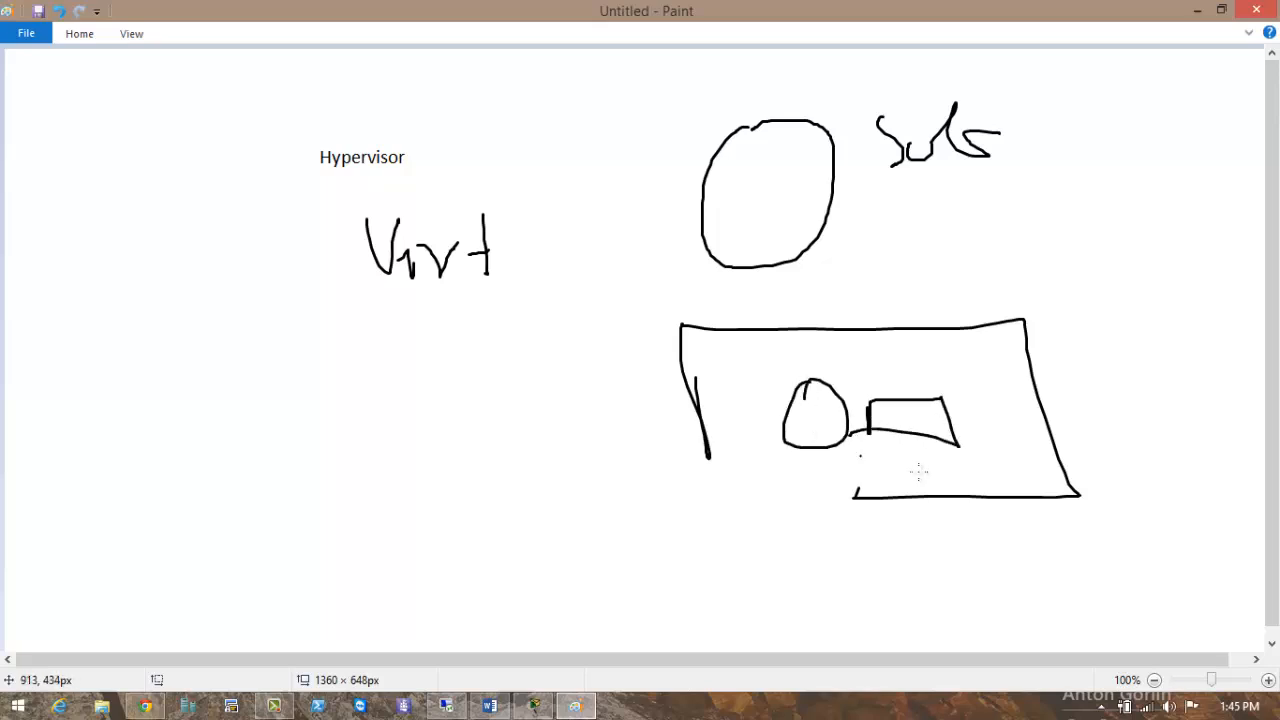
{"action": "left_click", "coordinate": [981, 468]}
{"action": "left_click_drag", "start_coordinate": [1080, 369], "coordinate": [1074, 397]}
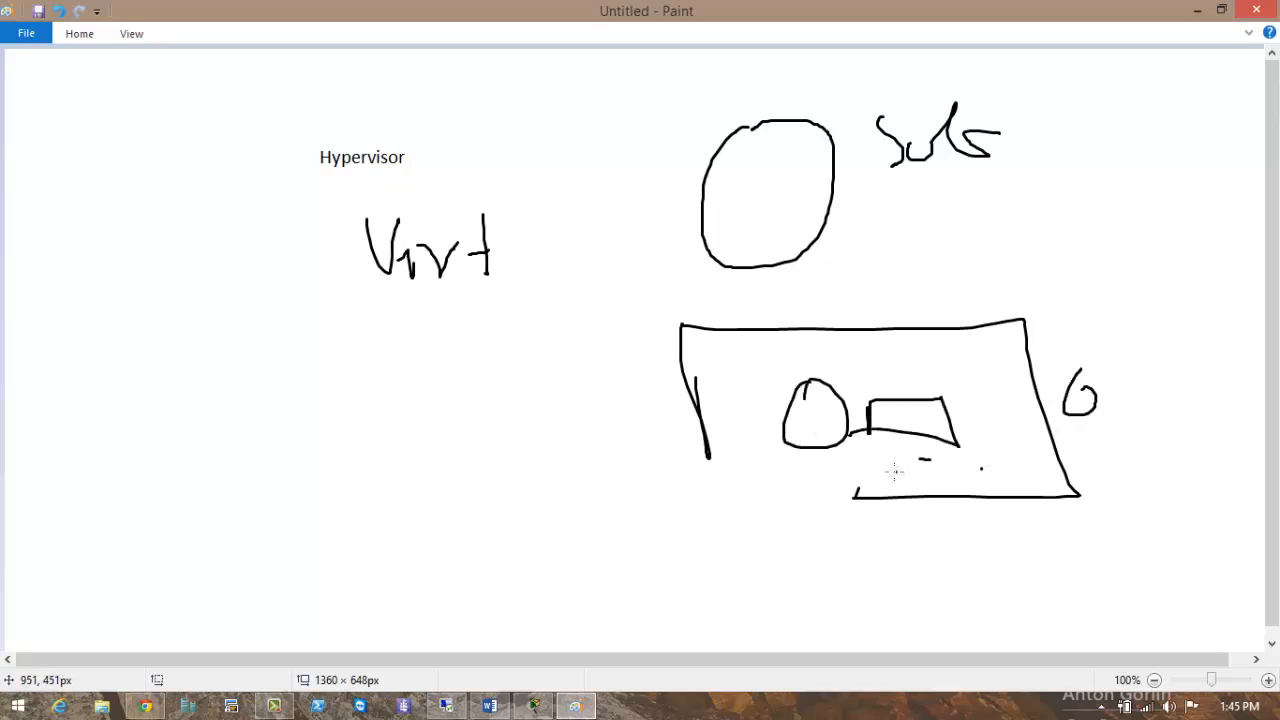
{"action": "mouse_move", "coordinate": [797, 280]}
{"action": "left_mouse_down"}
{"action": "mouse_move", "coordinate": [818, 370]}
{"action": "mouse_move", "coordinate": [786, 358]}
{"action": "left_mouse_up"}
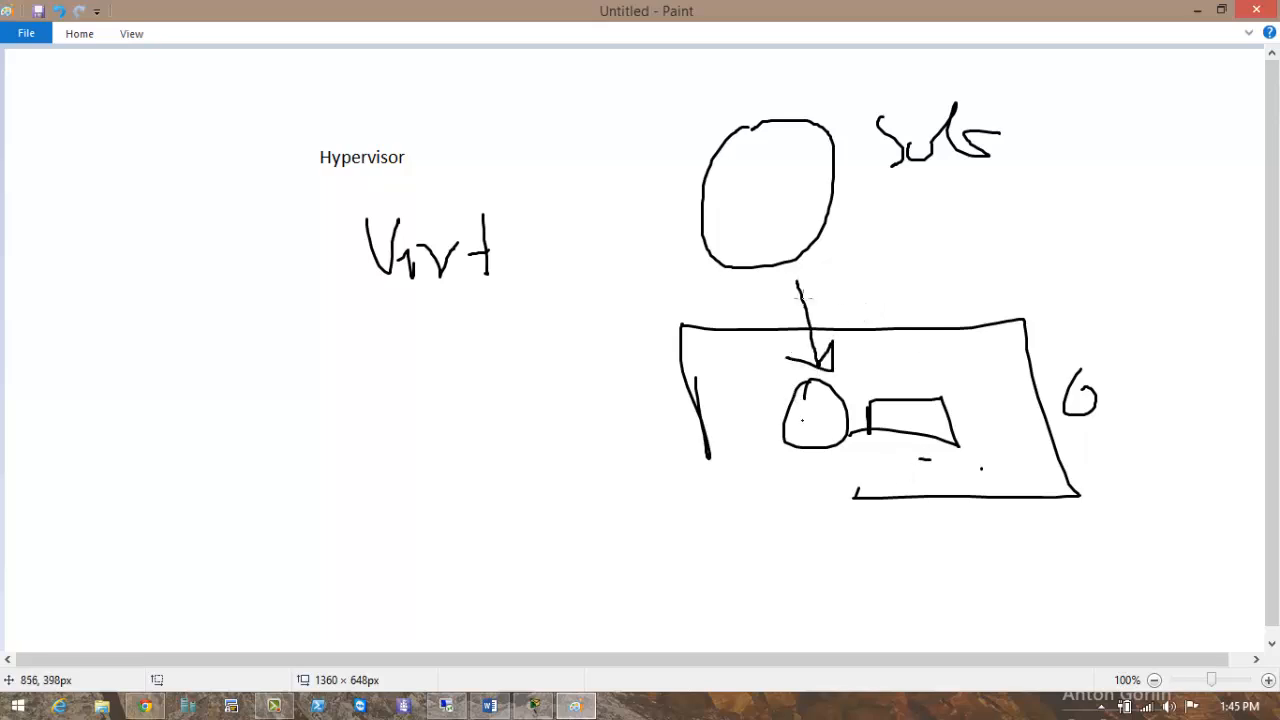
{"action": "mouse_move", "coordinate": [403, 157]}
{"action": "left_mouse_down"}
{"action": "mouse_move", "coordinate": [309, 131]}
{"action": "mouse_move", "coordinate": [400, 165]}
{"action": "mouse_move", "coordinate": [508, 140]}
{"action": "mouse_move", "coordinate": [500, 156]}
{"action": "left_mouse_up"}
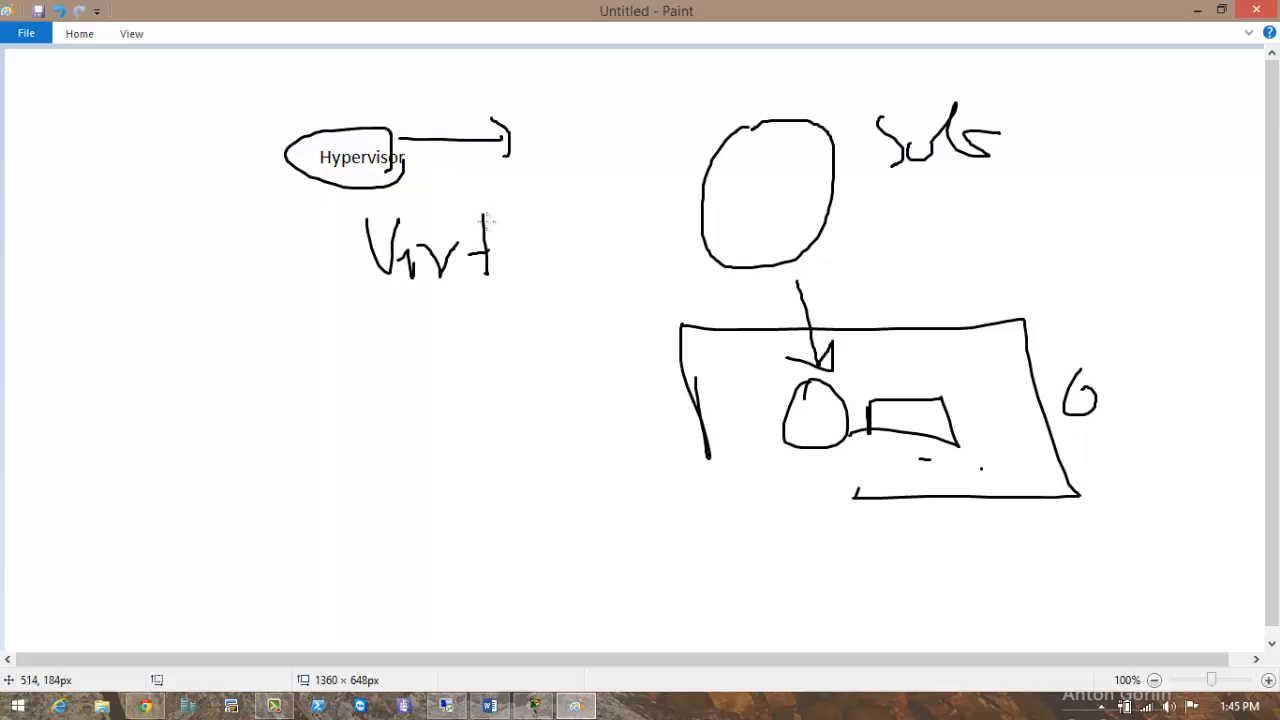
{"action": "left_click", "coordinate": [483, 279]}
Draw two rows of router ovals linked by arrows, plus a double arrow to Virt.
{"action": "mouse_move", "coordinate": [332, 376]}
{"action": "left_mouse_down"}
{"action": "mouse_move", "coordinate": [322, 450]}
{"action": "mouse_move", "coordinate": [354, 393]}
{"action": "left_mouse_up"}
{"action": "mouse_move", "coordinate": [505, 364]}
{"action": "left_mouse_down"}
{"action": "mouse_move", "coordinate": [537, 402]}
{"action": "mouse_move", "coordinate": [532, 384]}
{"action": "left_mouse_up"}
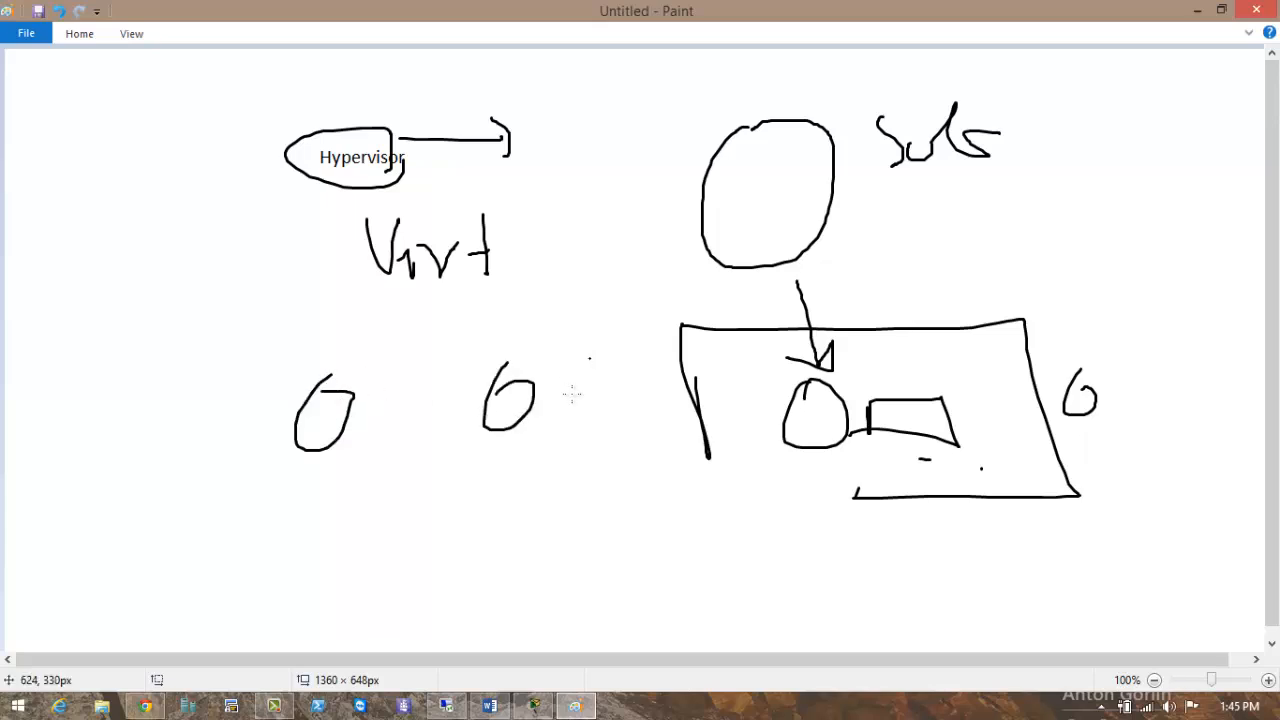
{"action": "left_click_drag", "start_coordinate": [588, 348], "coordinate": [596, 346]}
{"action": "left_click_drag", "start_coordinate": [408, 514], "coordinate": [441, 528]}
{"action": "left_click_drag", "start_coordinate": [530, 512], "coordinate": [582, 532]}
{"action": "left_click_drag", "start_coordinate": [652, 503], "coordinate": [656, 538]}
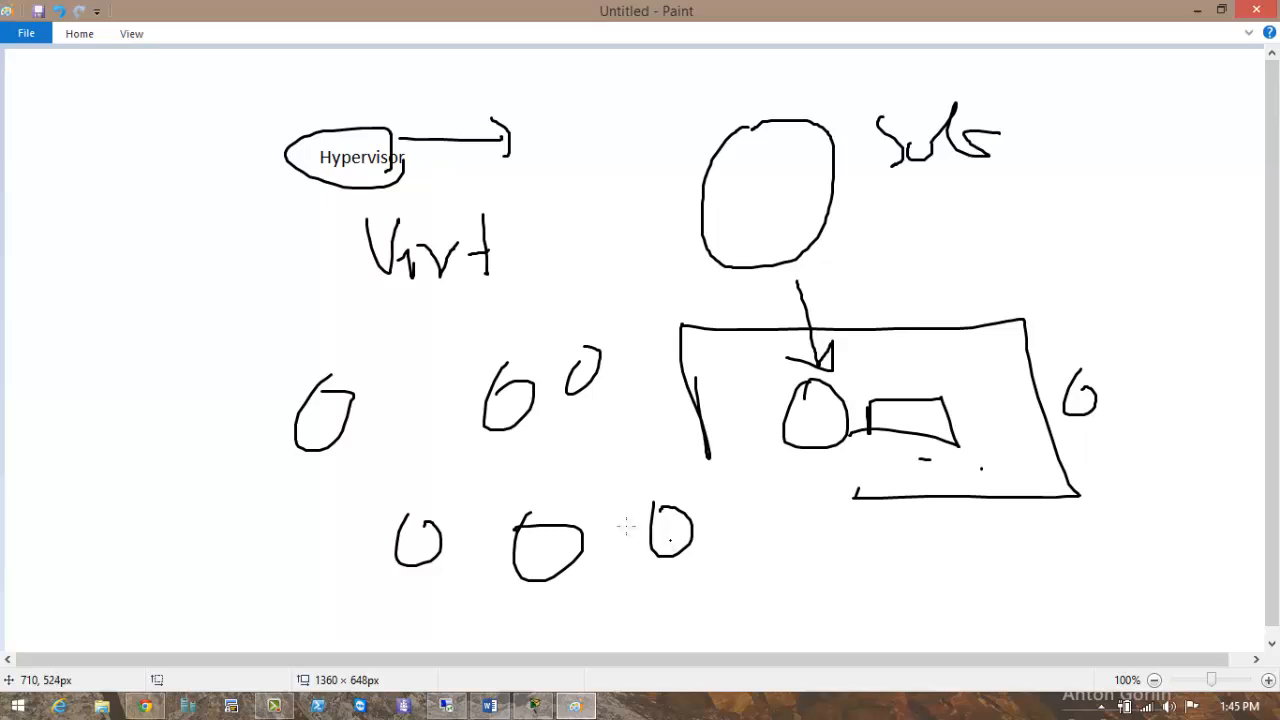
{"action": "mouse_move", "coordinate": [275, 296]}
{"action": "left_mouse_down"}
{"action": "mouse_move", "coordinate": [310, 388]}
{"action": "mouse_move", "coordinate": [273, 398]}
{"action": "left_mouse_up"}
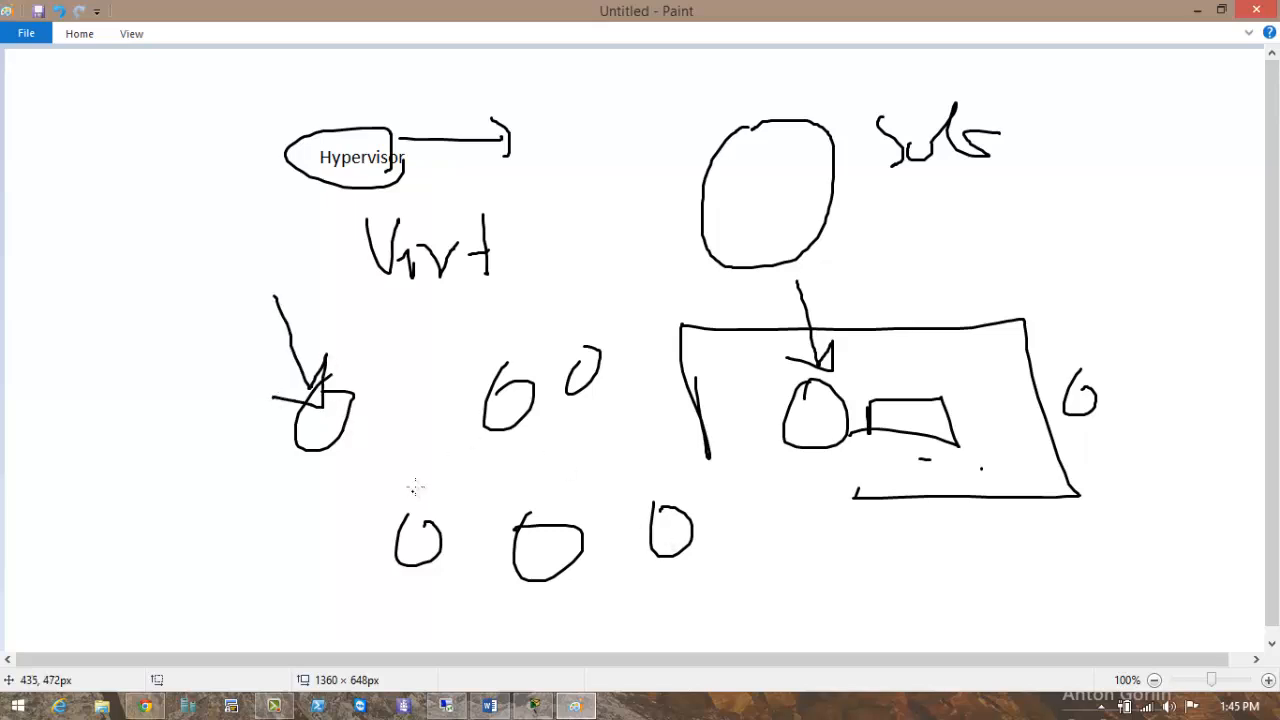
{"action": "mouse_move", "coordinate": [420, 482]}
{"action": "left_mouse_down"}
{"action": "mouse_move", "coordinate": [471, 425]}
{"action": "mouse_move", "coordinate": [497, 458]}
{"action": "left_mouse_up"}
{"action": "left_click_drag", "start_coordinate": [622, 445], "coordinate": [597, 550]}
{"action": "mouse_move", "coordinate": [486, 634]}
{"action": "left_mouse_down"}
{"action": "mouse_move", "coordinate": [459, 580]}
{"action": "mouse_move", "coordinate": [491, 560]}
{"action": "left_mouse_up"}
{"action": "left_click_drag", "start_coordinate": [532, 466], "coordinate": [549, 380]}
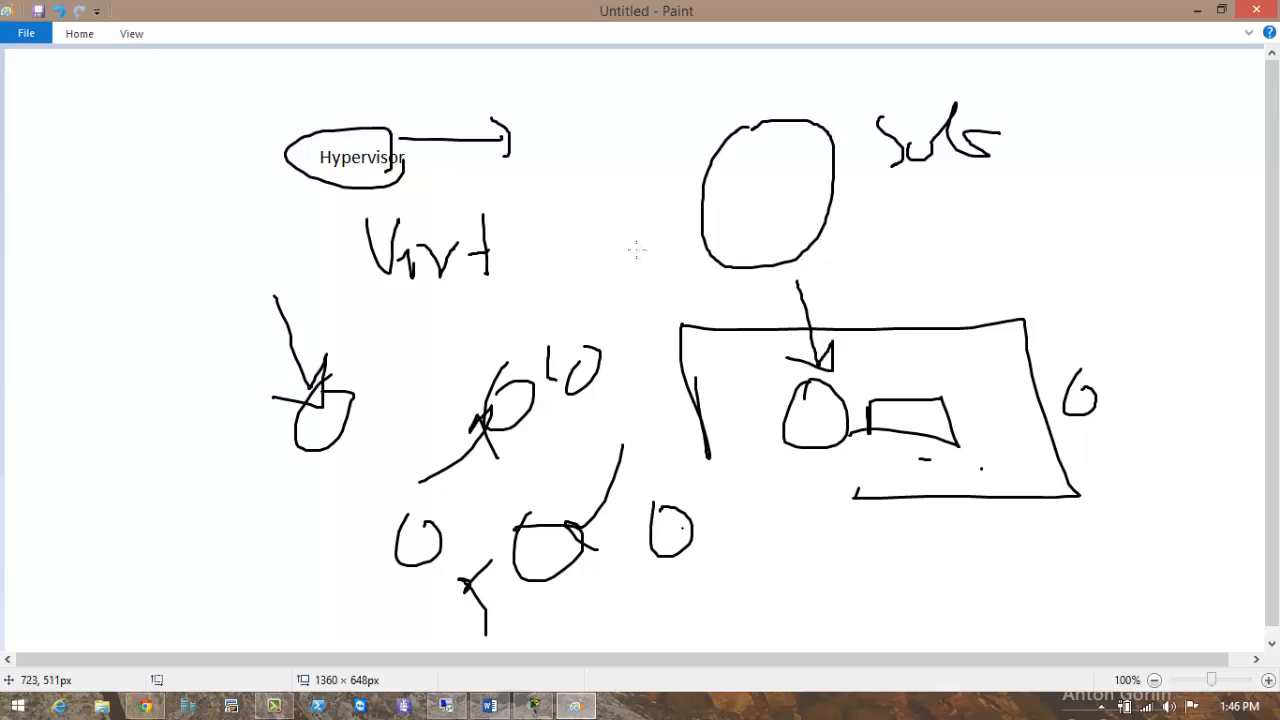
{"action": "mouse_move", "coordinate": [601, 124]}
{"action": "left_mouse_down"}
{"action": "mouse_move", "coordinate": [608, 283]}
{"action": "mouse_move", "coordinate": [640, 252]}
{"action": "mouse_move", "coordinate": [577, 166]}
{"action": "mouse_move", "coordinate": [620, 170]}
{"action": "left_mouse_up"}
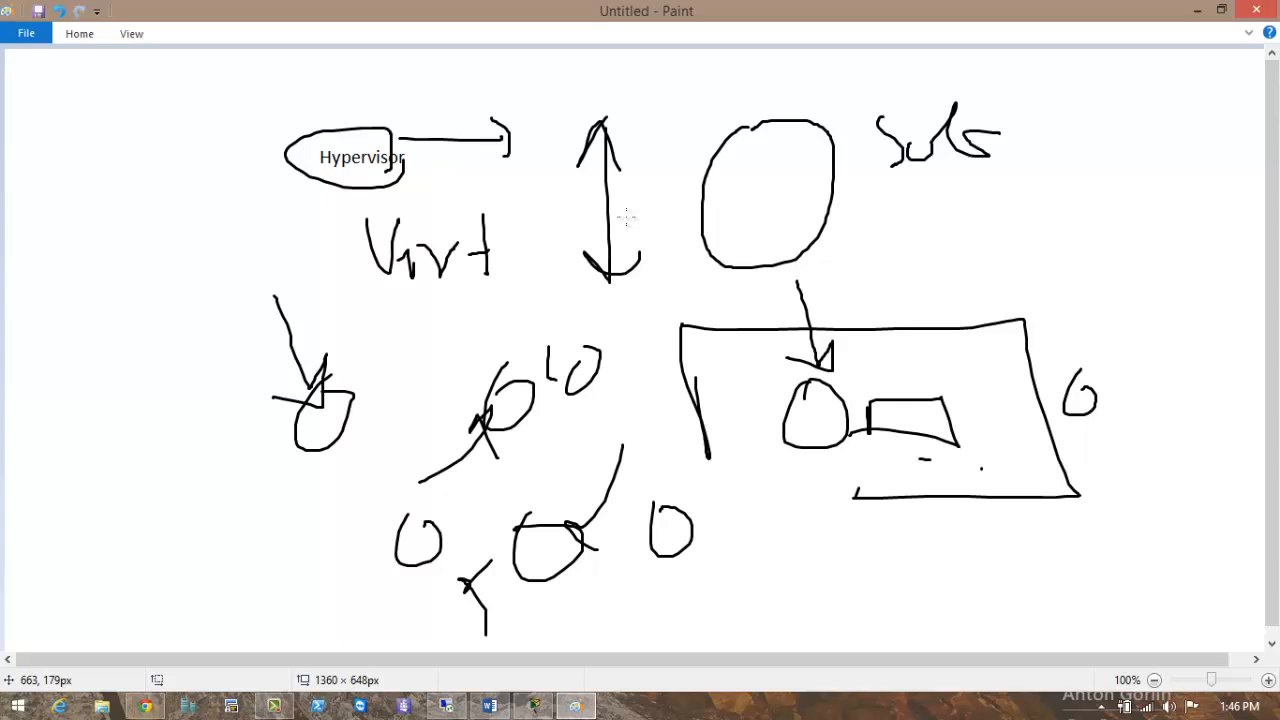
Erase the whole canvas and minimize Paint to show the Word outline.
{"action": "key", "text": "ctrl+a"}
{"action": "key", "text": "Delete"}
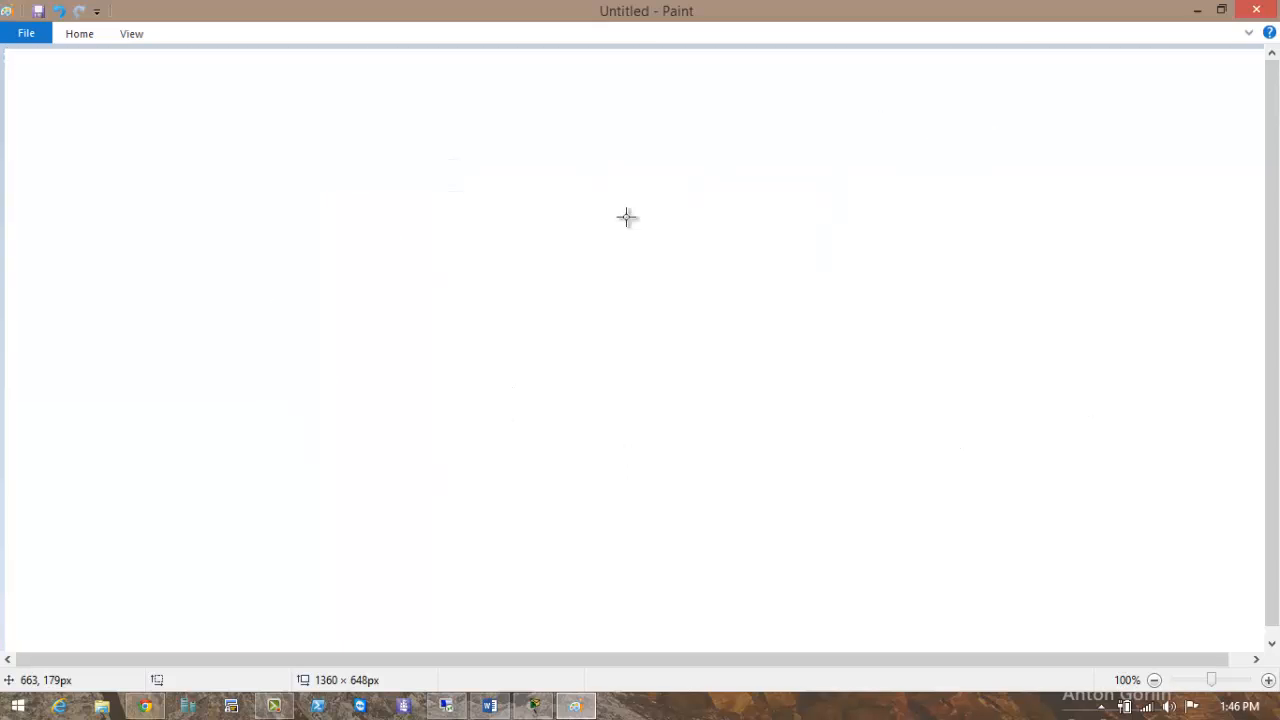
{"action": "left_click", "coordinate": [1200, 14]}
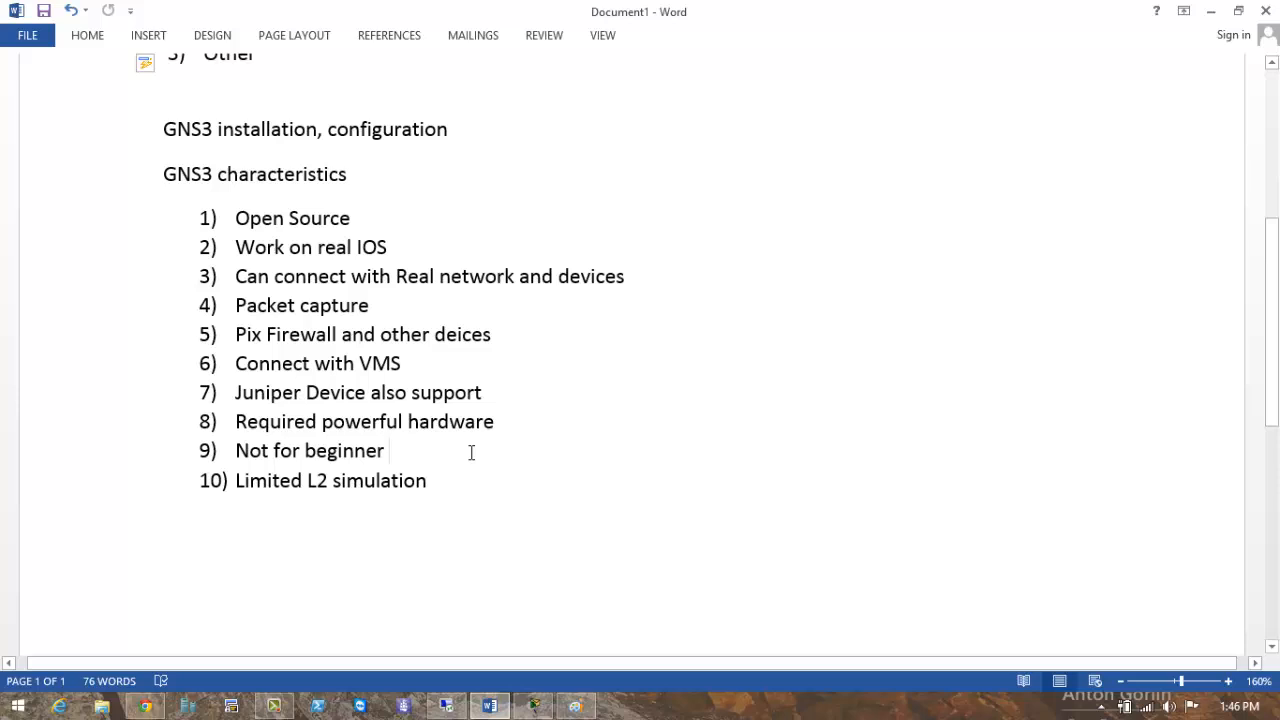
{"action": "left_click_drag", "start_coordinate": [496, 422], "coordinate": [443, 425]}
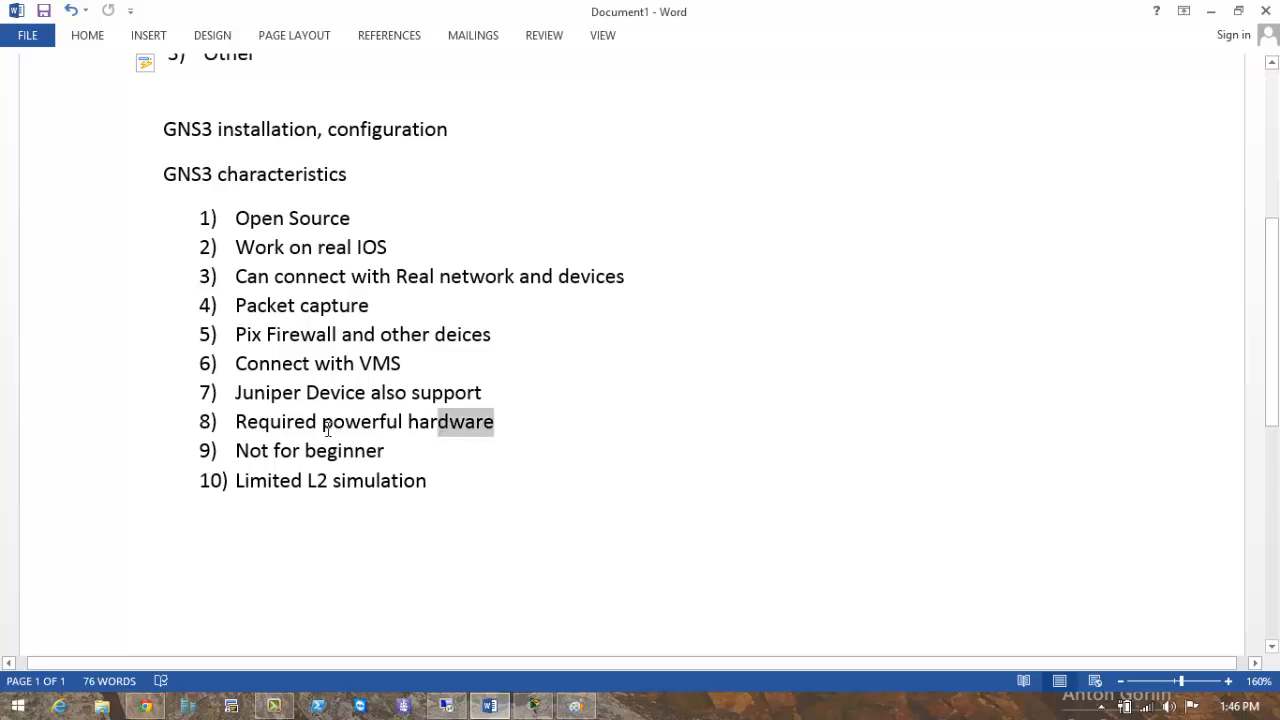
{"action": "left_click_drag", "start_coordinate": [327, 428], "coordinate": [326, 428]}
{"action": "left_click", "coordinate": [418, 438]}
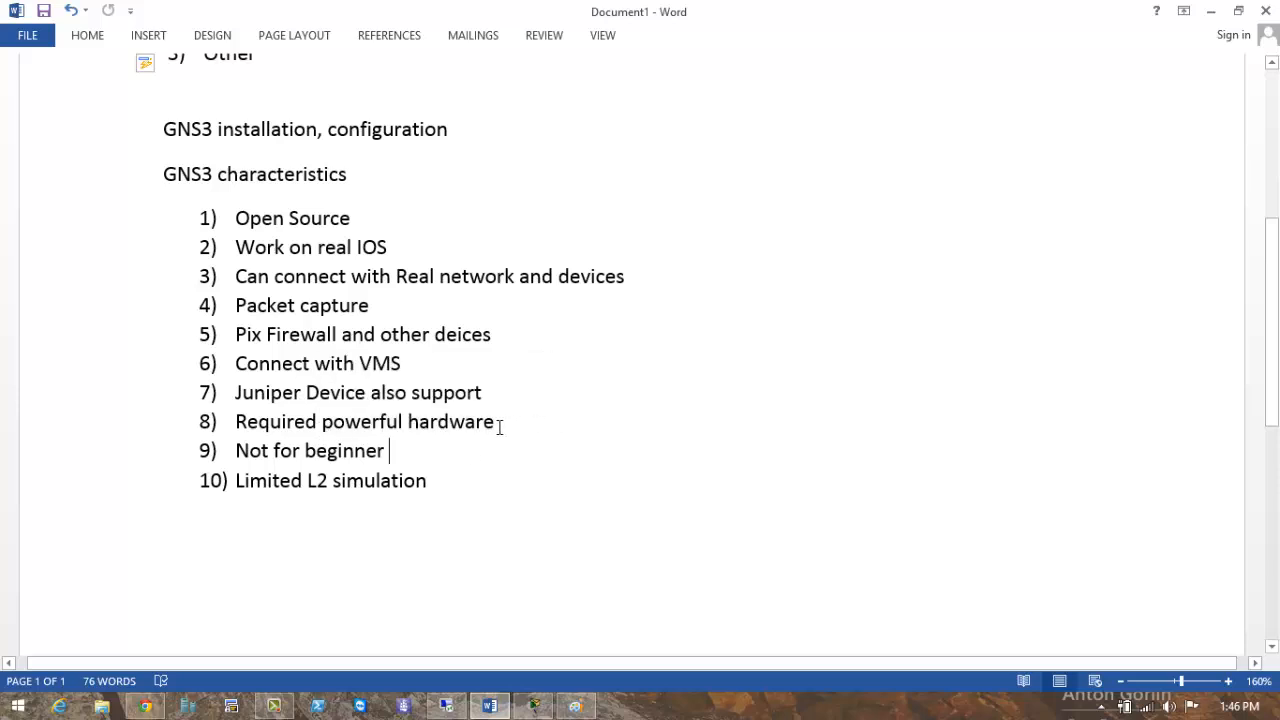
{"action": "left_click", "coordinate": [498, 423]}
{"action": "left_click", "coordinate": [428, 482]}
{"action": "left_click_drag", "start_coordinate": [394, 452], "coordinate": [242, 455]}
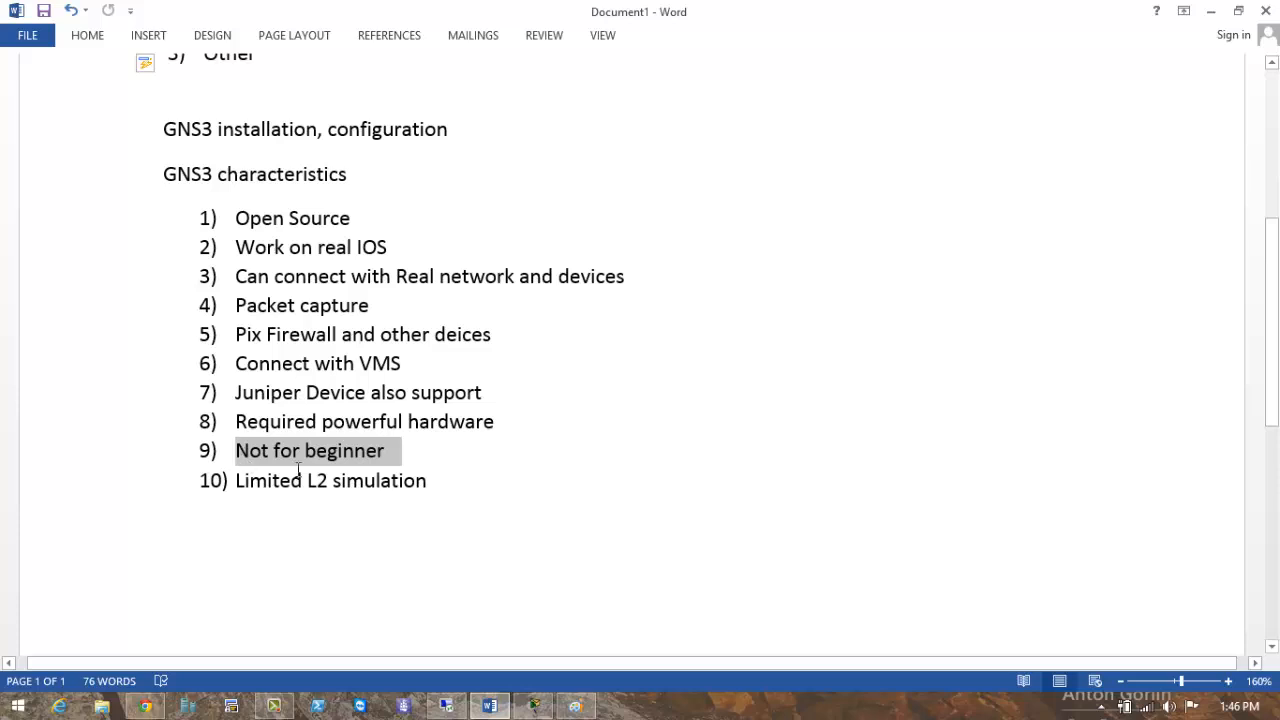
{"action": "key", "text": "Right"}
{"action": "left_click_drag", "start_coordinate": [390, 451], "coordinate": [242, 451]}
{"action": "left_click", "coordinate": [311, 515]}
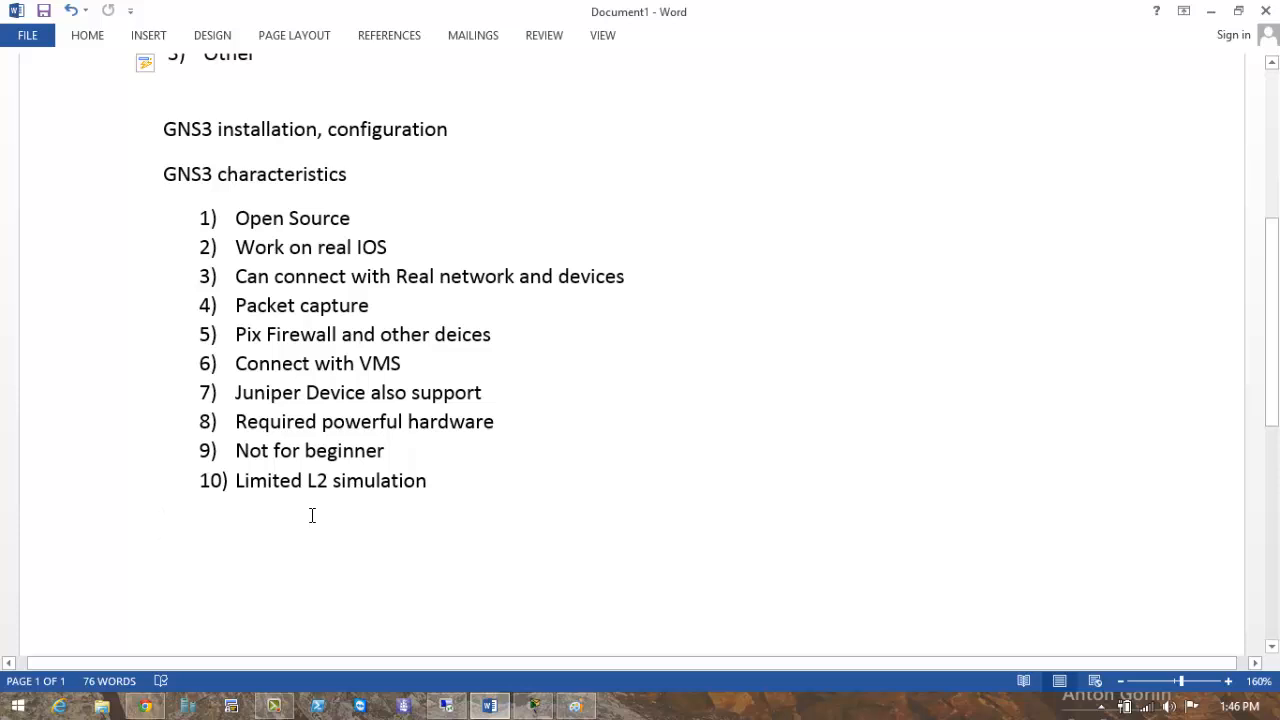
{"action": "left_click", "coordinate": [390, 451]}
{"action": "left_click_drag", "start_coordinate": [313, 453], "coordinate": [249, 455]}
{"action": "left_click", "coordinate": [292, 519]}
{"action": "scroll", "coordinate": [331, 543], "scroll_direction": "down", "scroll_amount": 2}
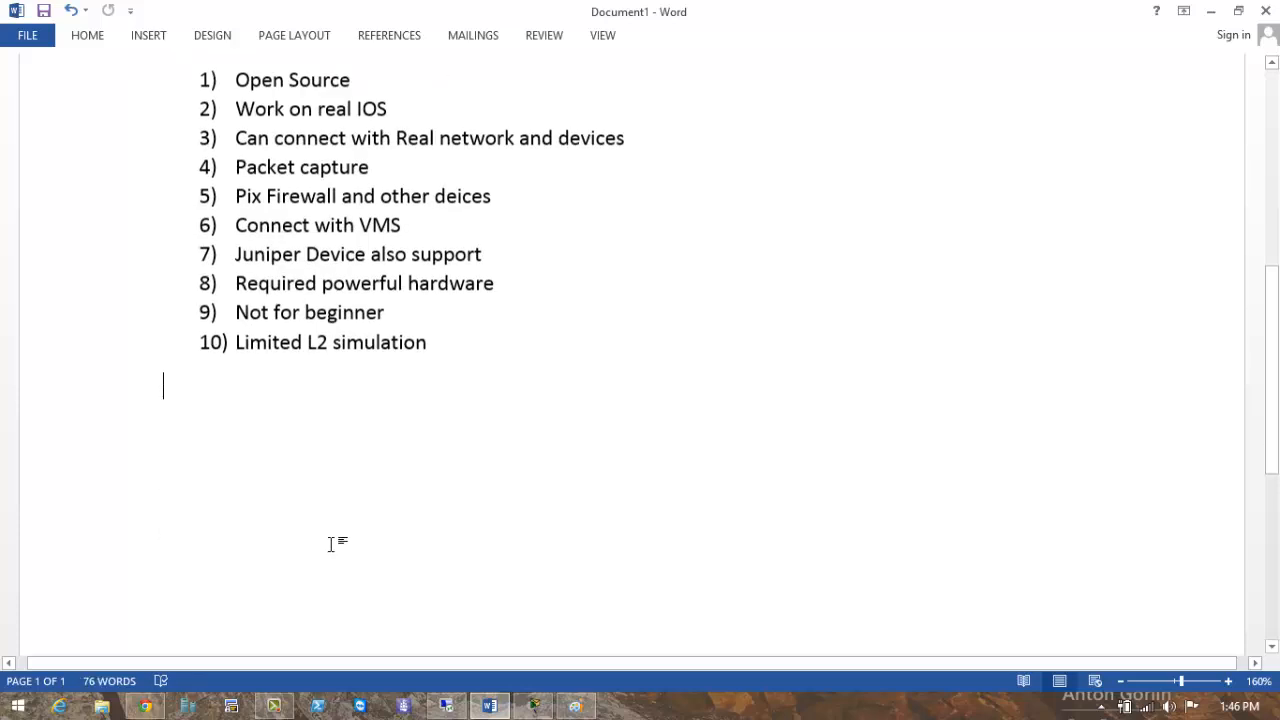
{"action": "triple_click", "coordinate": [286, 343]}
{"action": "left_click", "coordinate": [372, 399]}
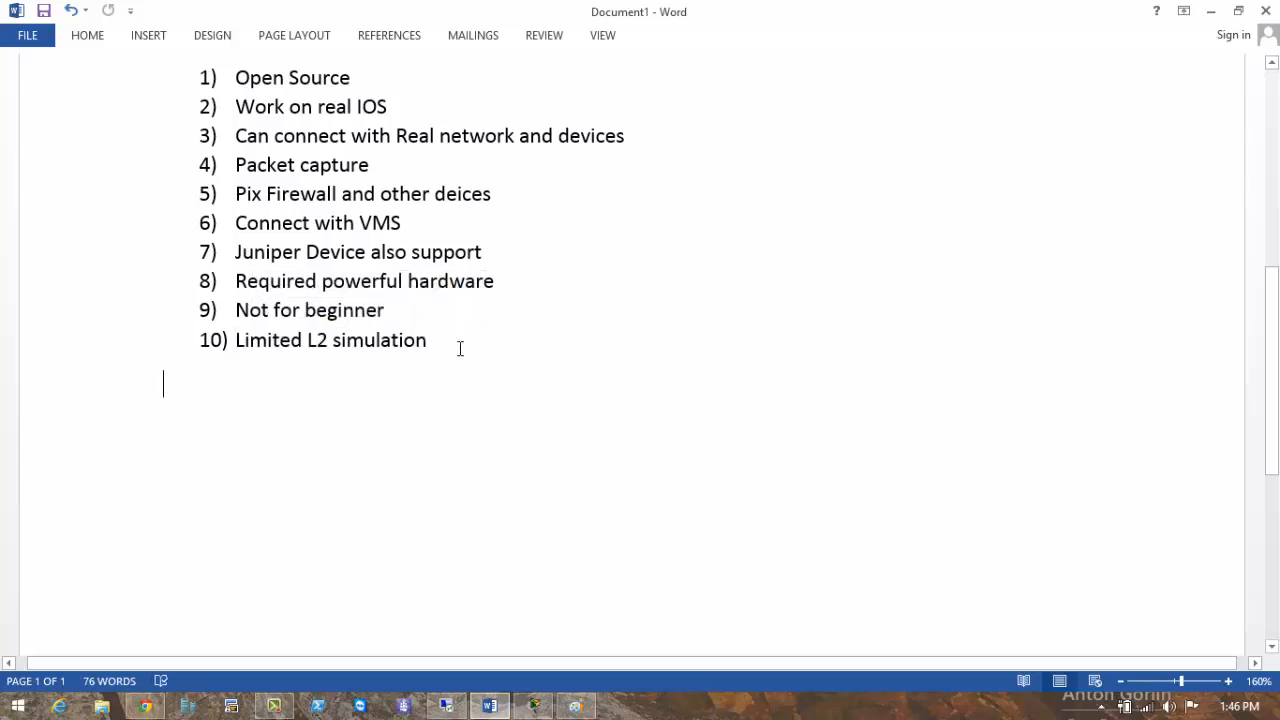
{"action": "left_click", "coordinate": [455, 344]}
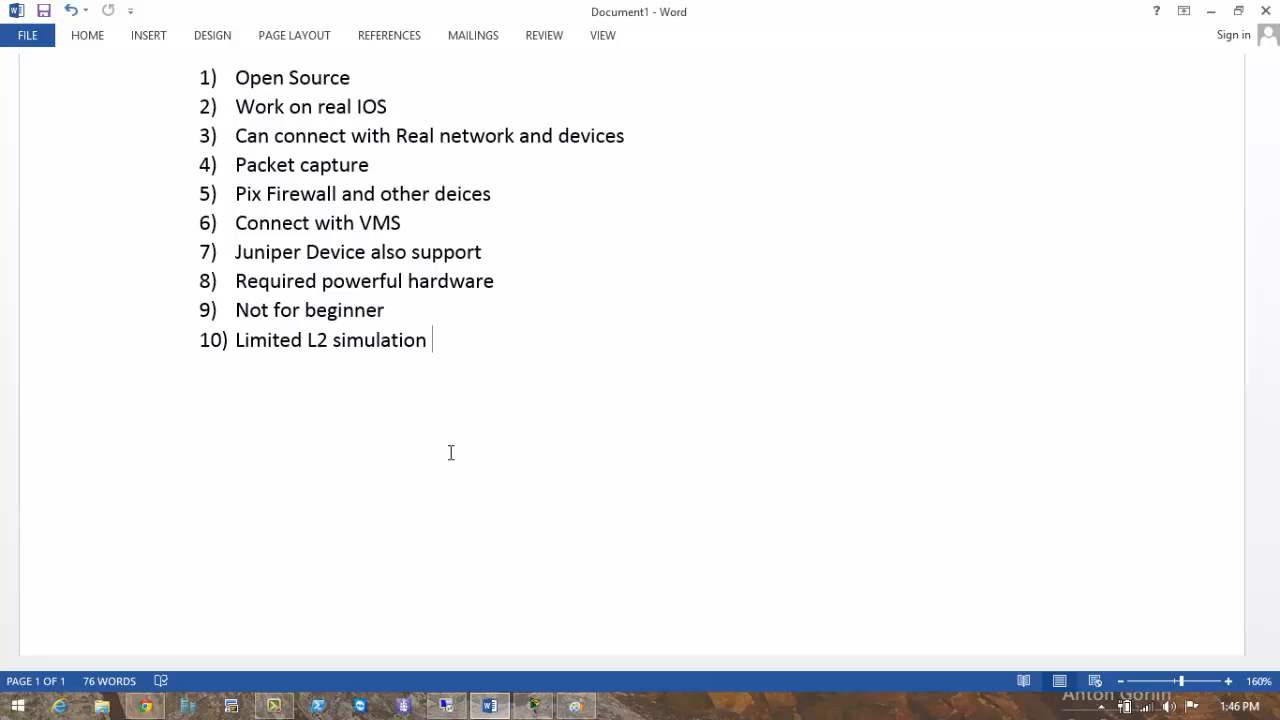
{"action": "scroll", "coordinate": [530, 428], "scroll_direction": "up", "scroll_amount": 5}
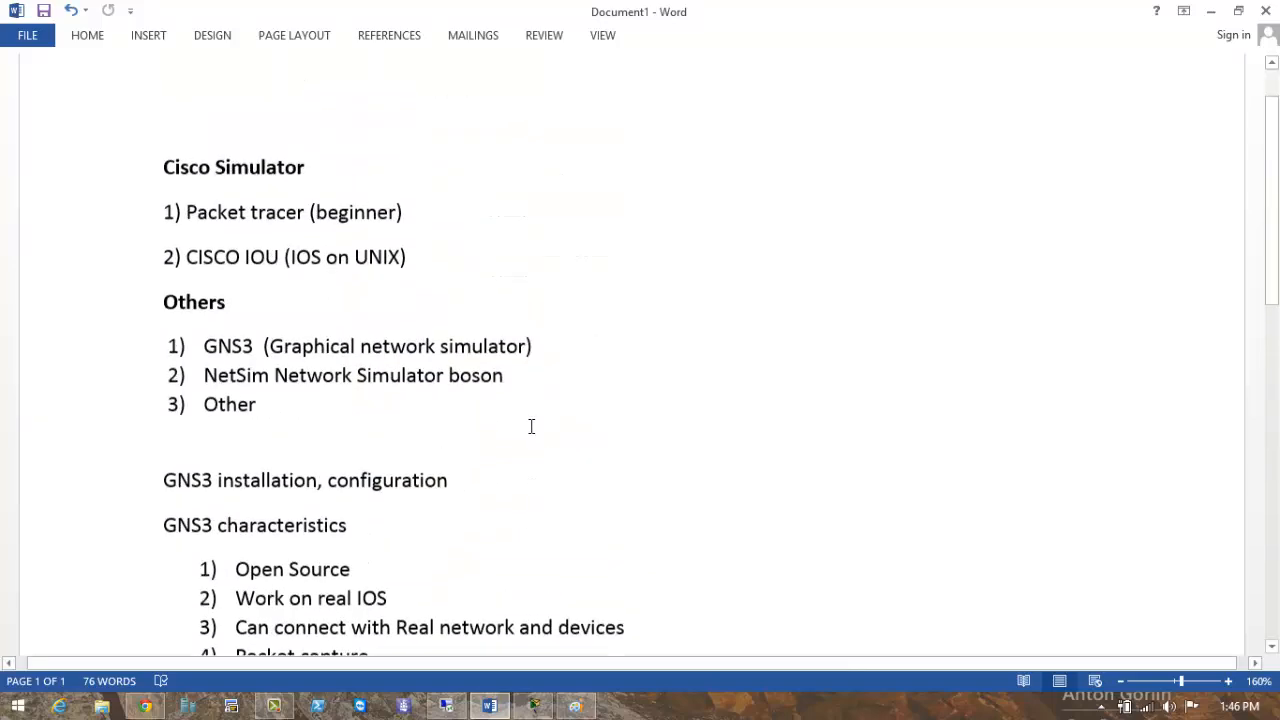
{"action": "scroll", "coordinate": [531, 426], "scroll_direction": "down", "scroll_amount": 8}
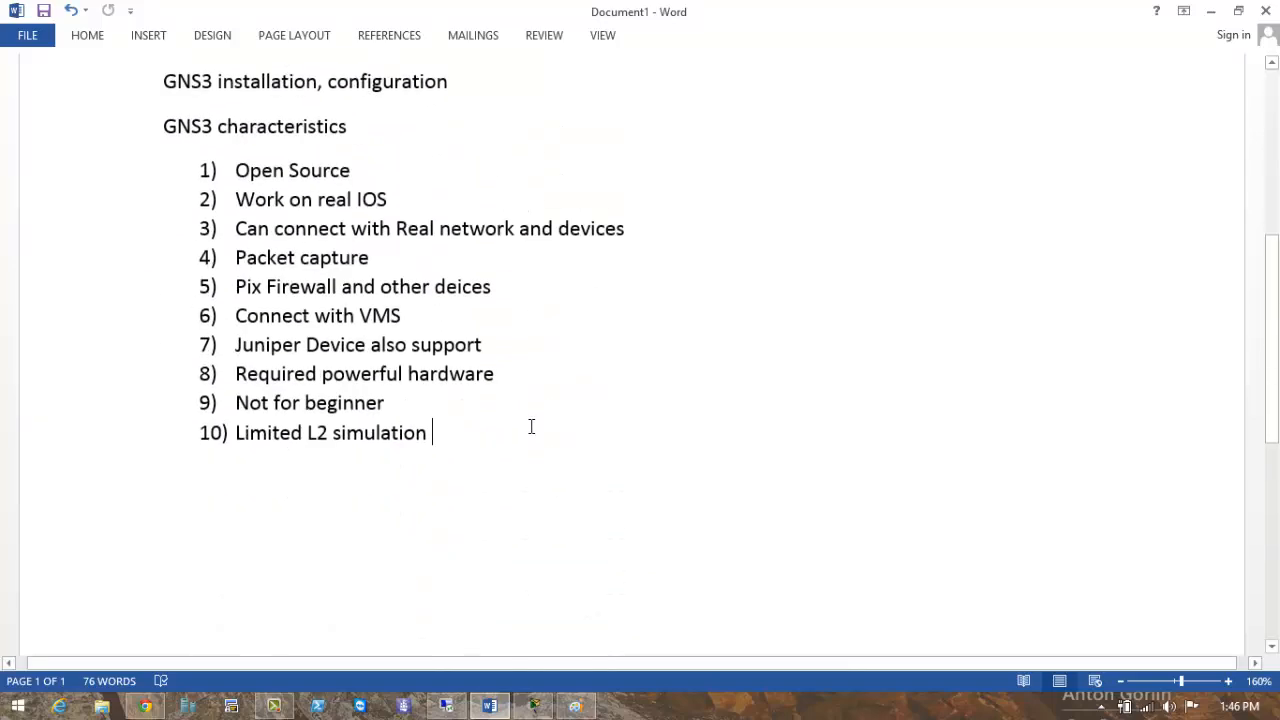
{"action": "scroll", "coordinate": [531, 426], "scroll_direction": "up", "scroll_amount": 1}
{"action": "scroll", "coordinate": [531, 426], "scroll_direction": "up", "scroll_amount": 7}
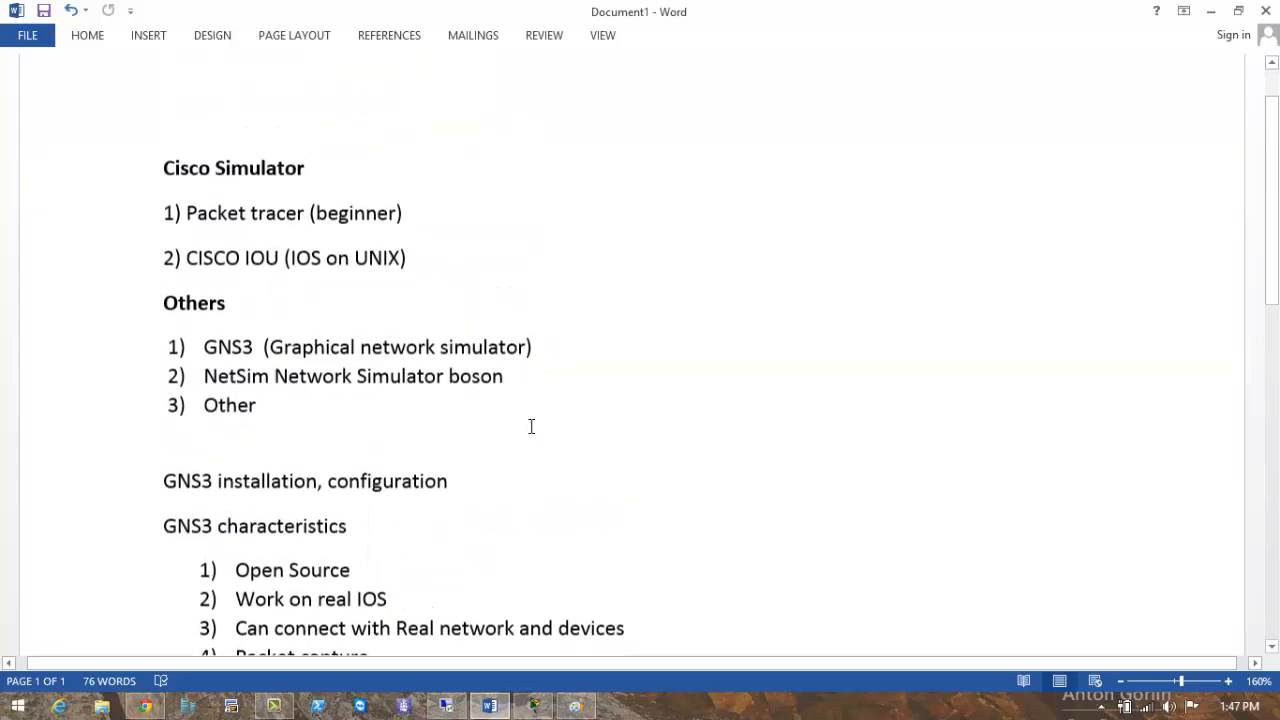
{"action": "scroll", "coordinate": [593, 251], "scroll_direction": "down", "scroll_amount": 8}
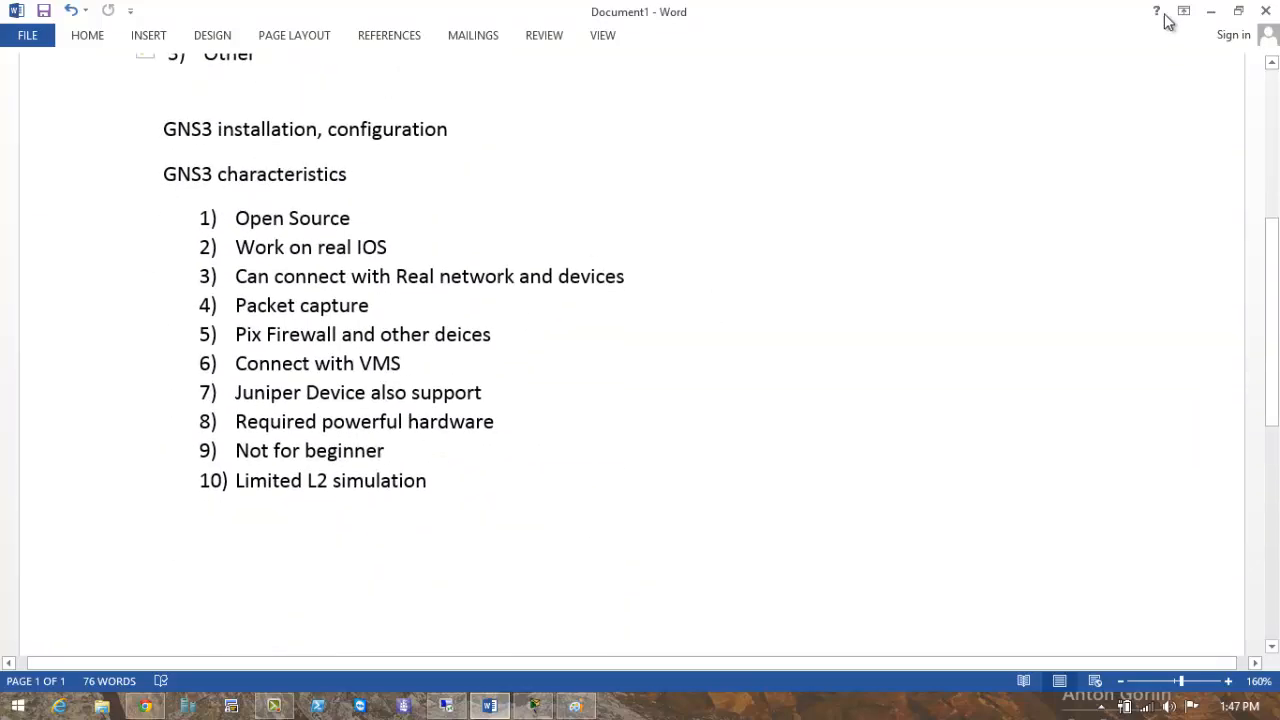
Minimize the document, then refresh the local desktop and the remote desktop.
{"action": "left_click", "coordinate": [1210, 11]}
{"action": "right_click", "coordinate": [764, 292]}
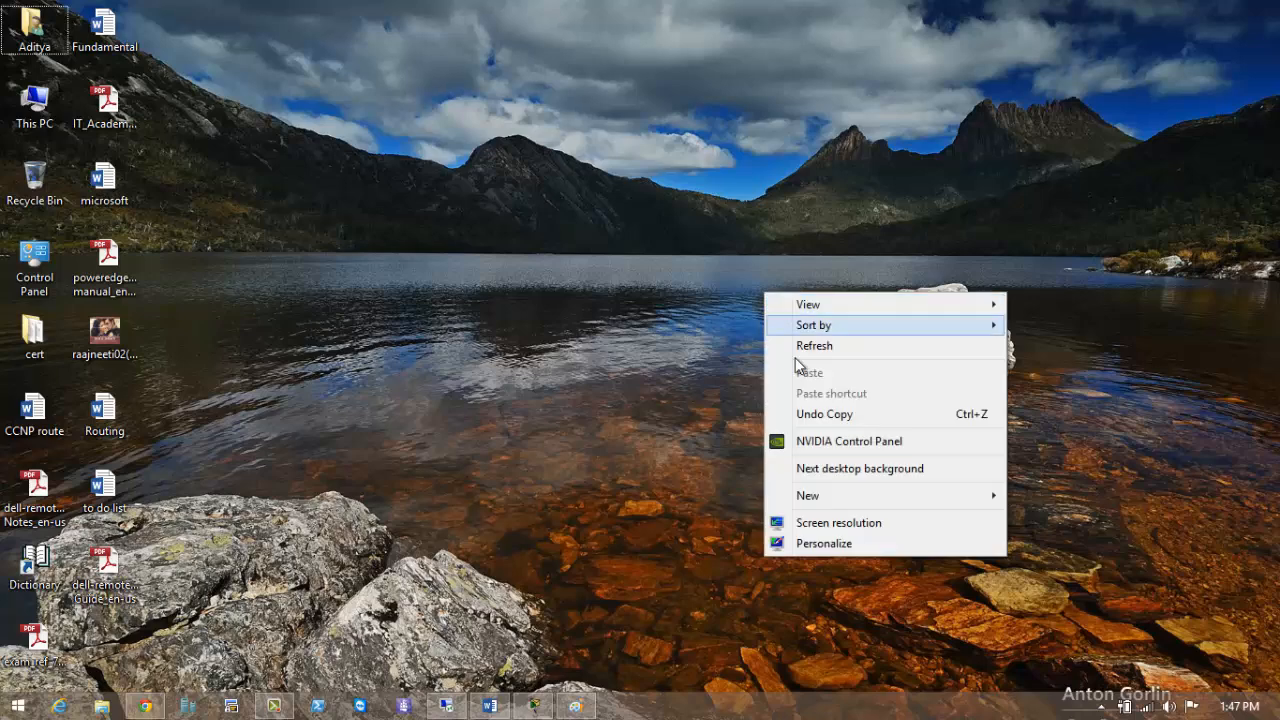
{"action": "left_click", "coordinate": [800, 346]}
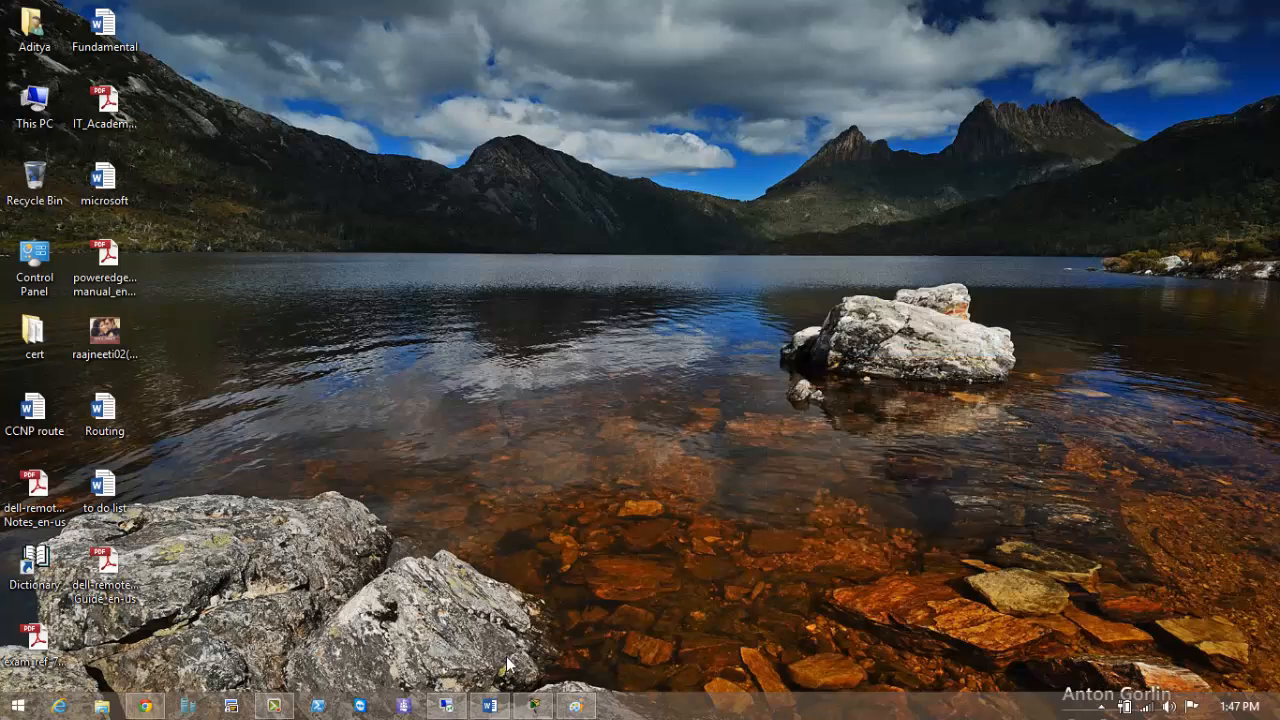
{"action": "left_click", "coordinate": [458, 710]}
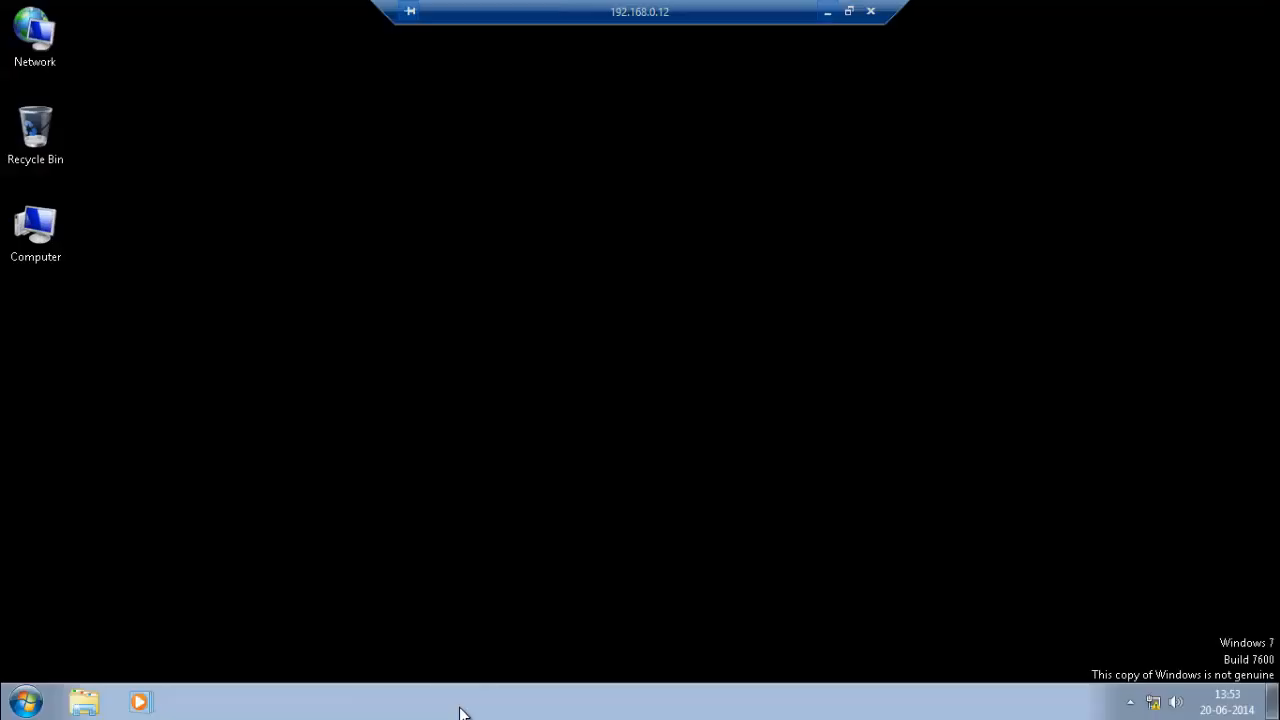
{"action": "left_click", "coordinate": [827, 12]}
{"action": "right_click", "coordinate": [356, 318]}
{"action": "left_click", "coordinate": [405, 367]}
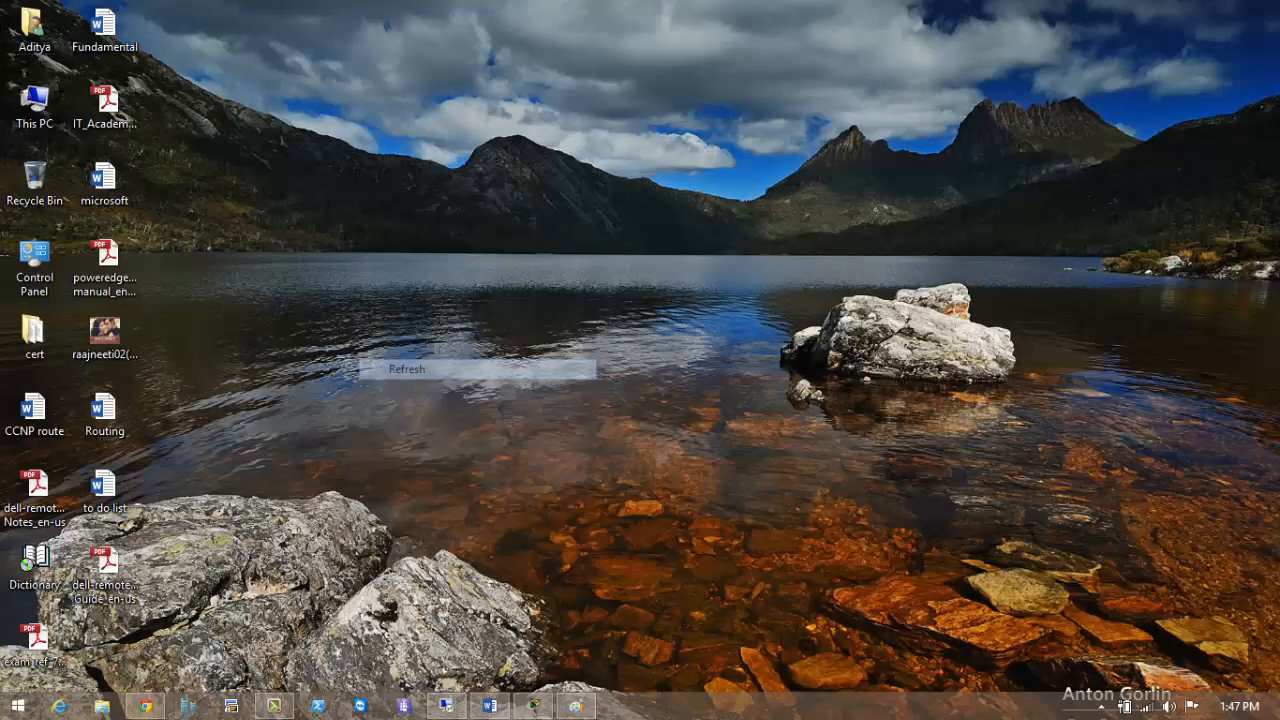
{"action": "left_click", "coordinate": [446, 706]}
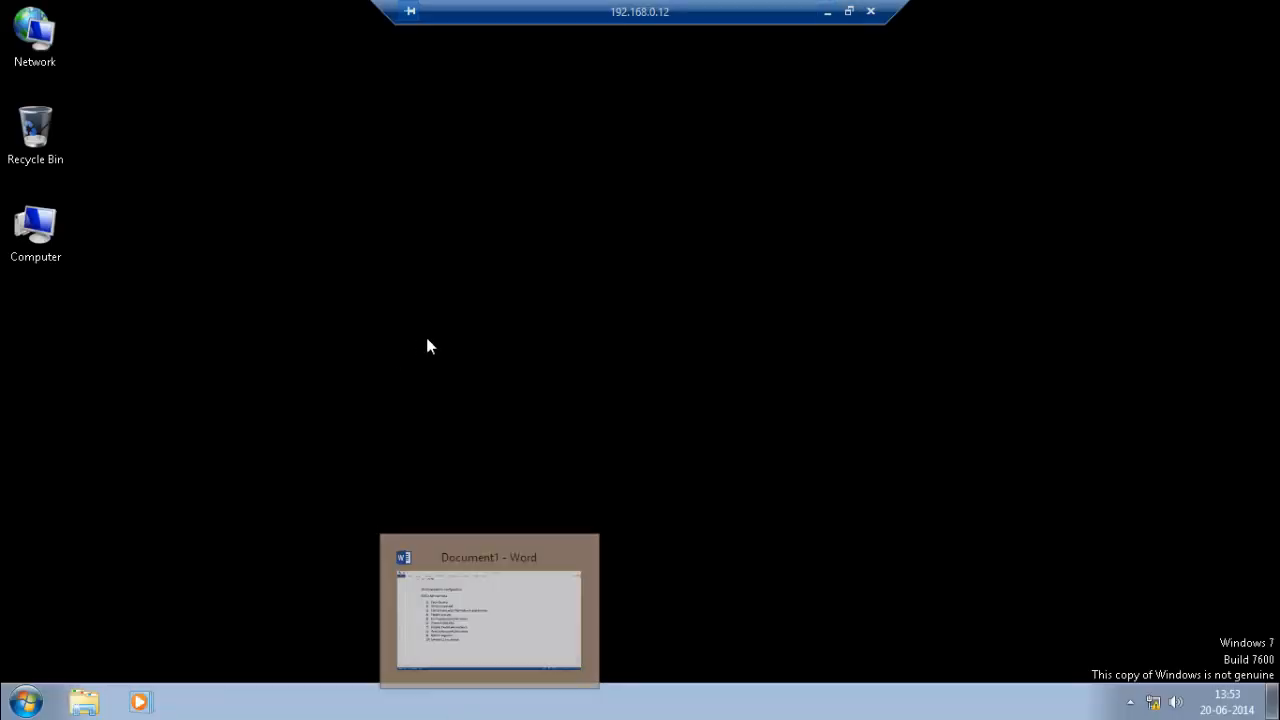
{"action": "right_click", "coordinate": [430, 320]}
{"action": "left_click", "coordinate": [464, 371]}
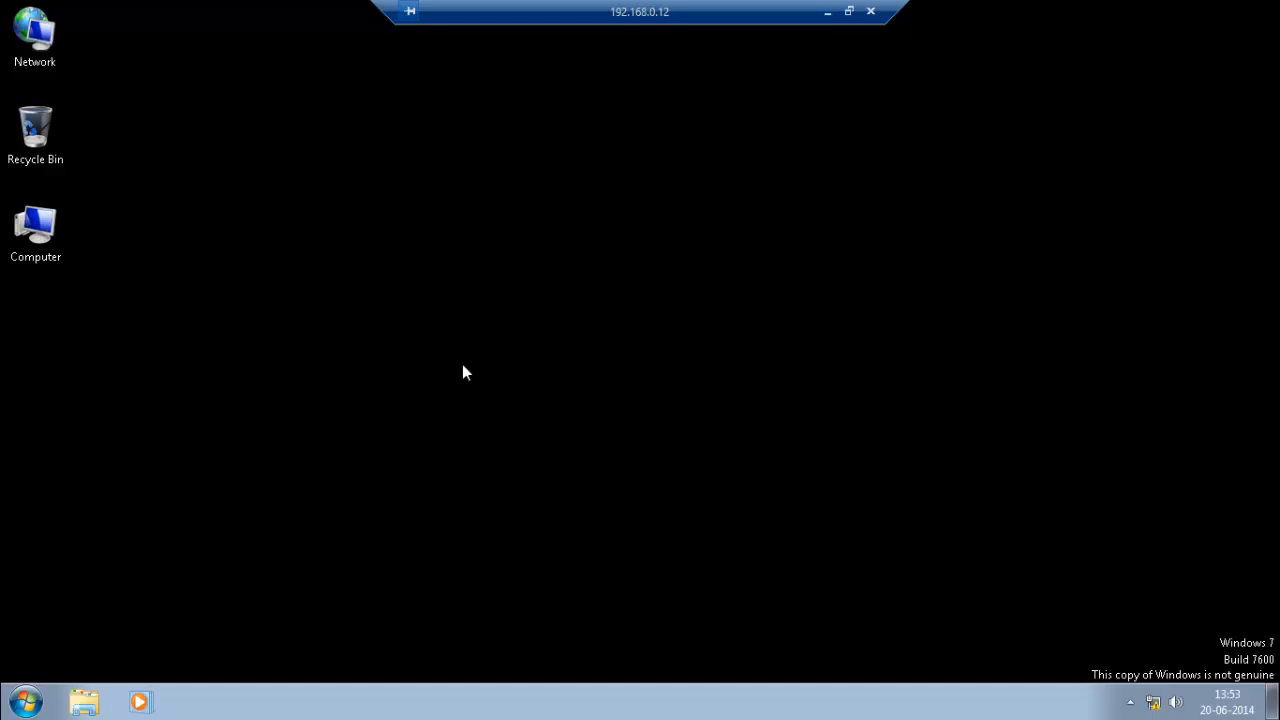
Check the remote computer's System information window, then close it.
{"action": "key", "text": "super+Pause"}
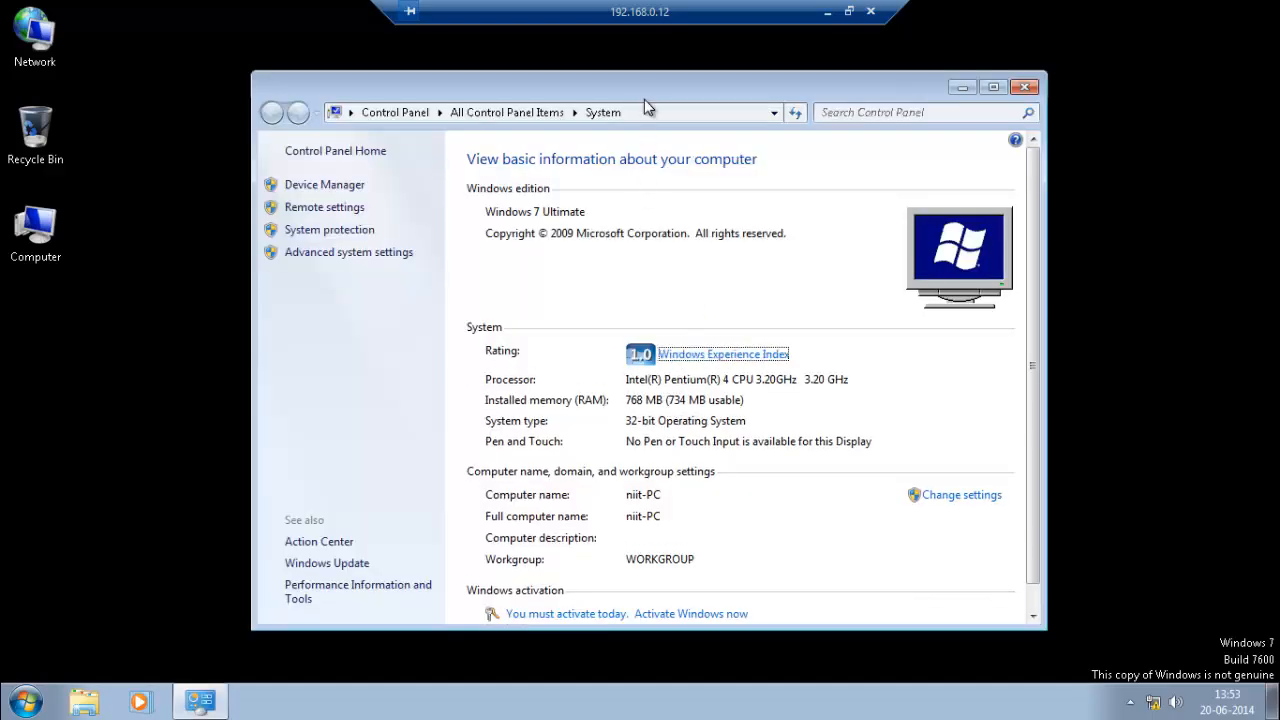
{"action": "left_click_drag", "start_coordinate": [644, 99], "coordinate": [646, 47]}
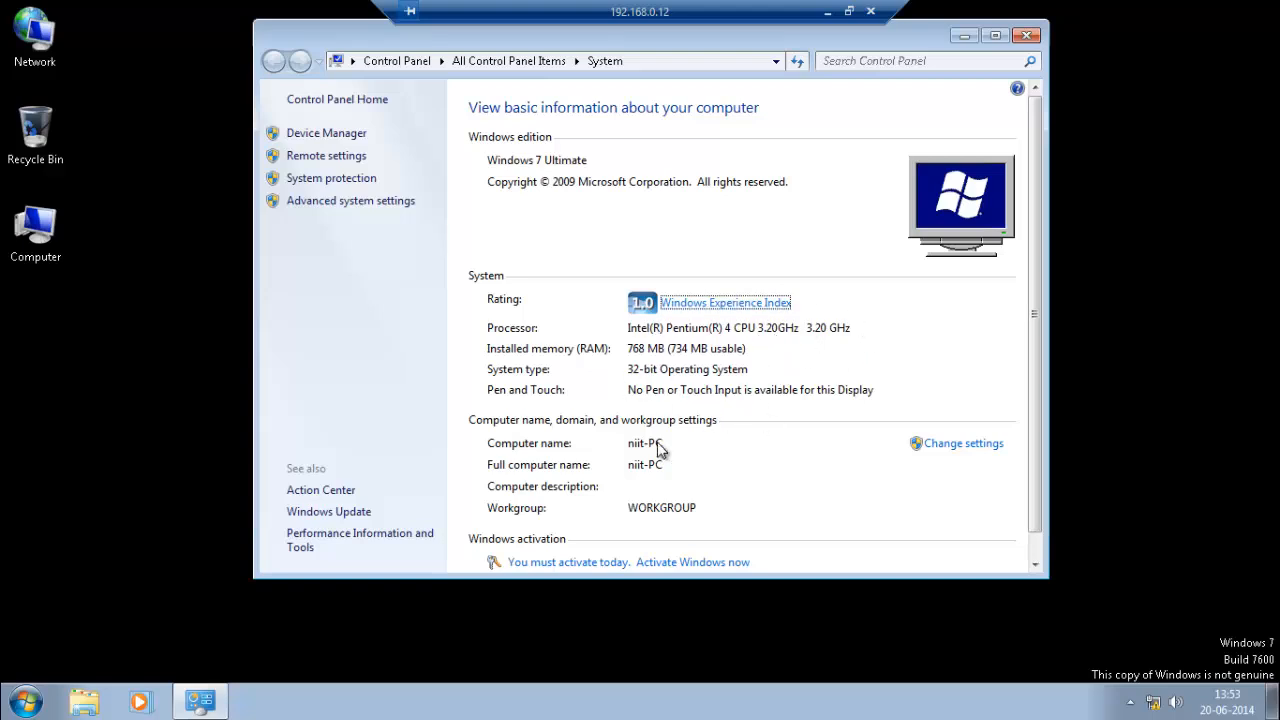
{"action": "left_click", "coordinate": [1026, 35]}
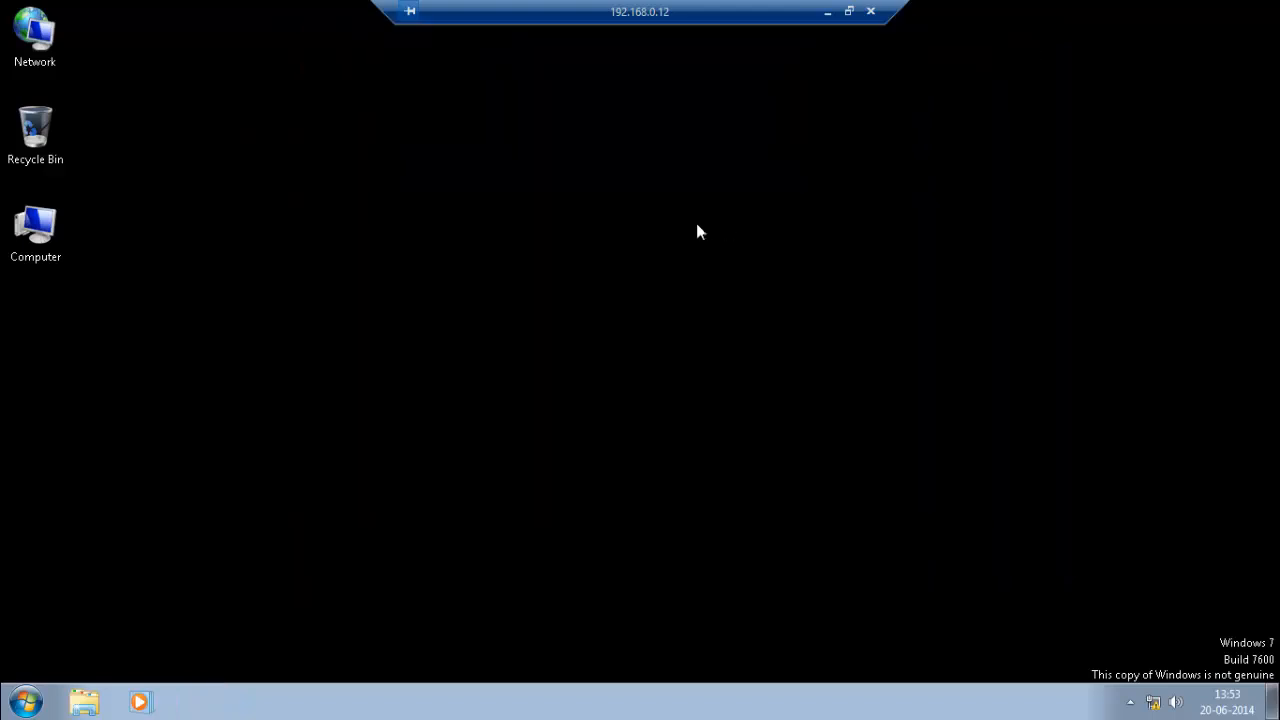
Browse Computer to Removable Disk (F:) > GNS, then minimize the remote session.
{"action": "double_click", "coordinate": [38, 235]}
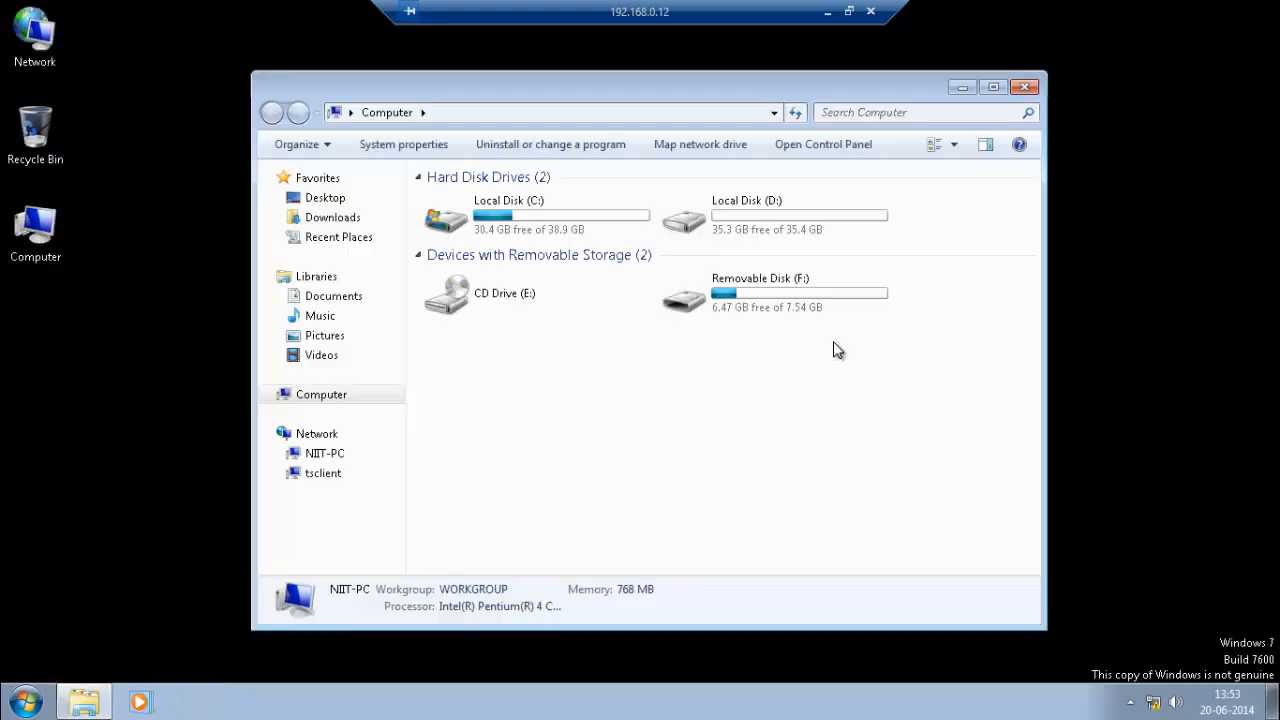
{"action": "double_click", "coordinate": [788, 296]}
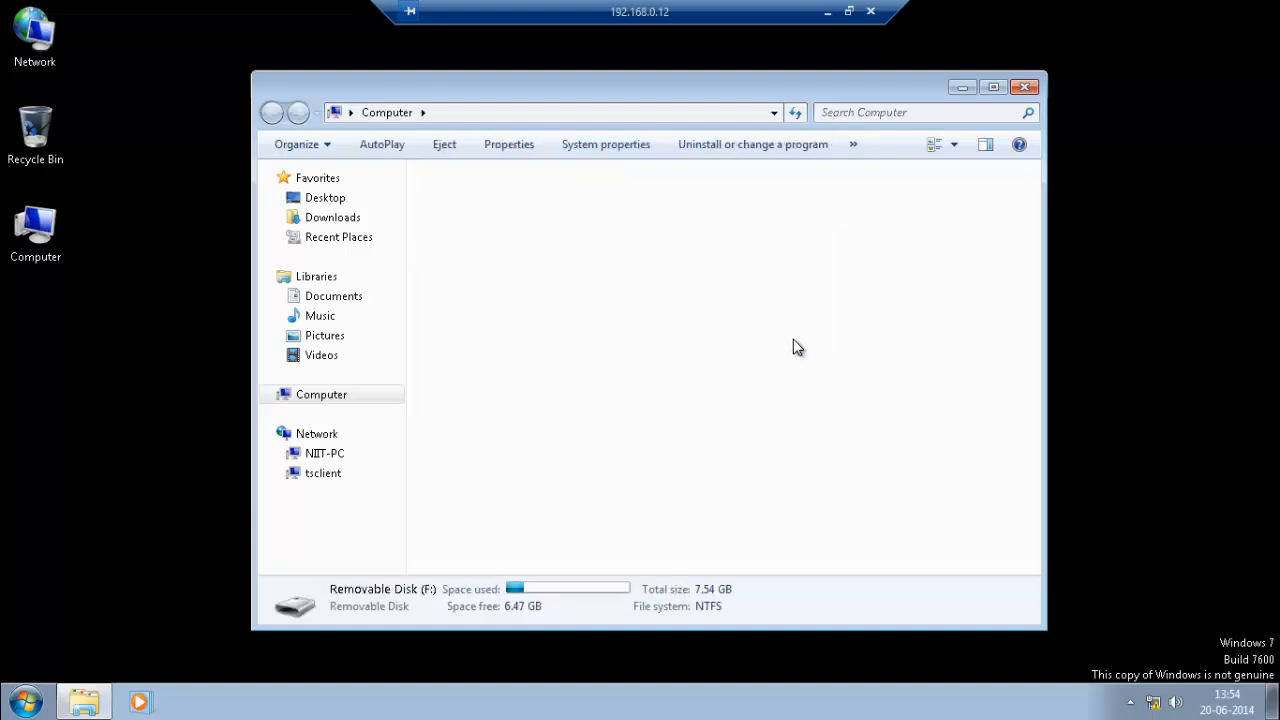
{"action": "double_click", "coordinate": [486, 228]}
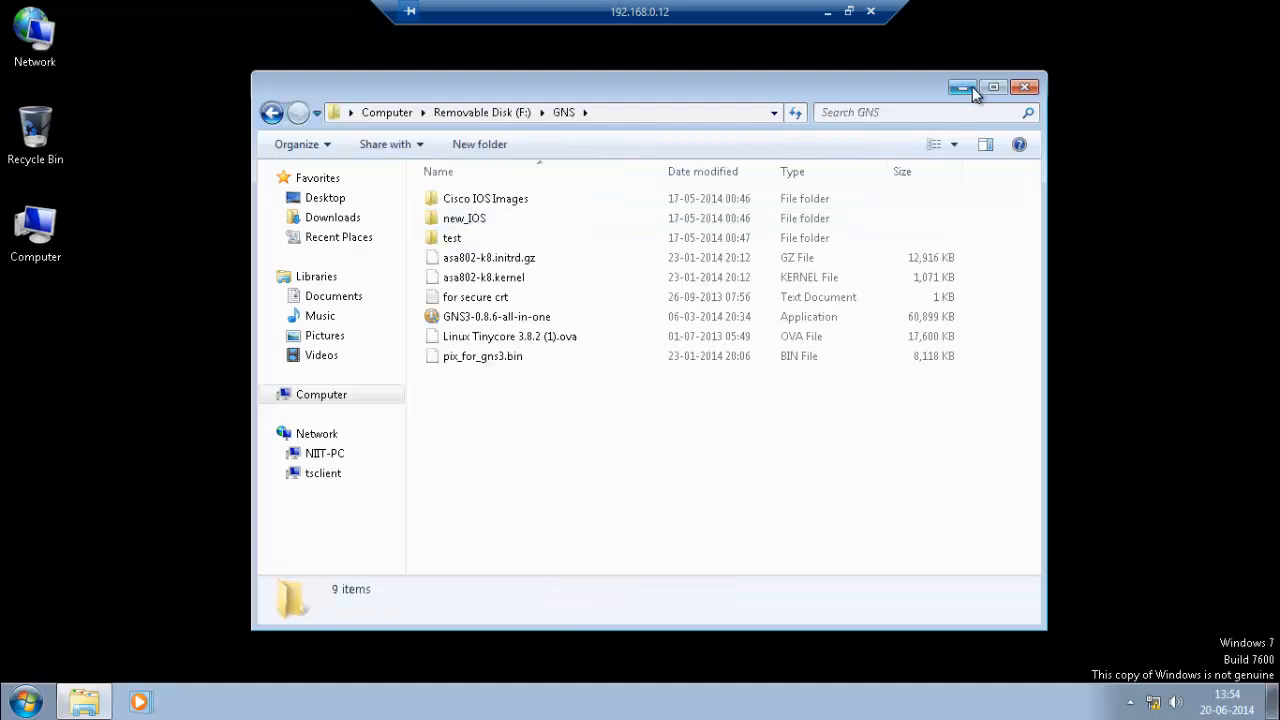
{"action": "left_click", "coordinate": [826, 14]}
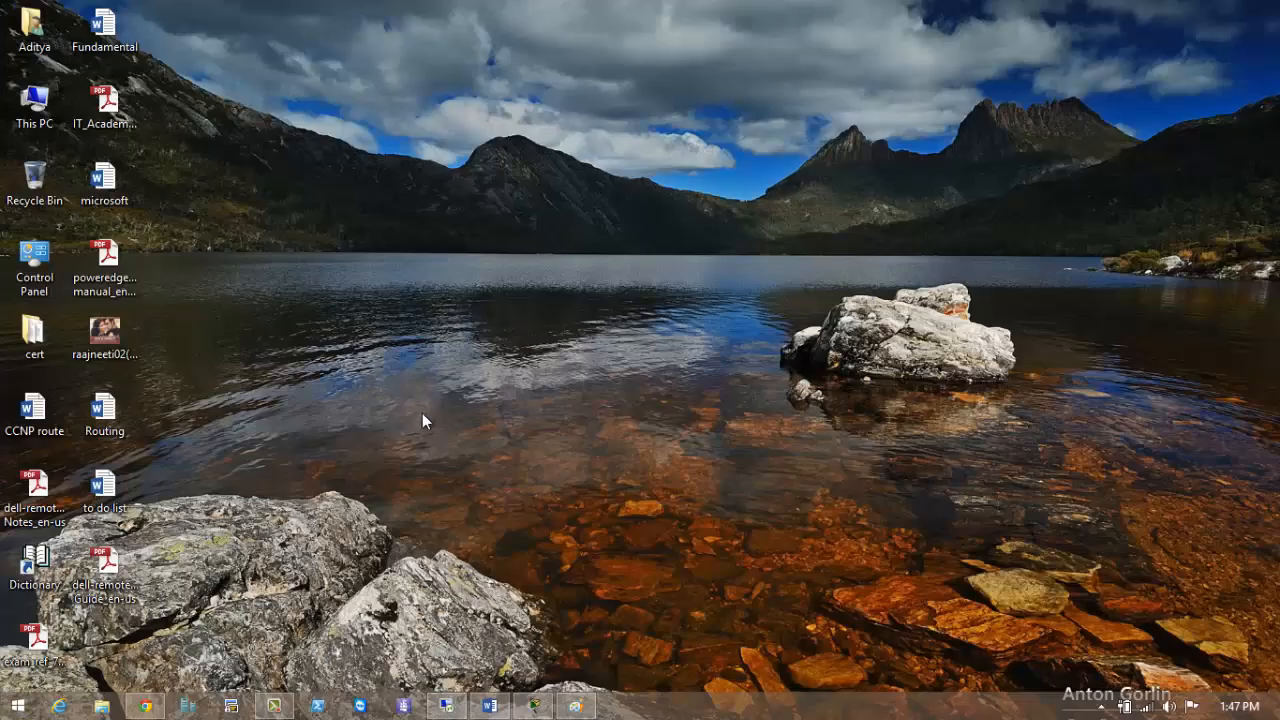
Restore Chrome and read the cisco iou results and IOU/IOL unsupported features page.
{"action": "left_click", "coordinate": [145, 706]}
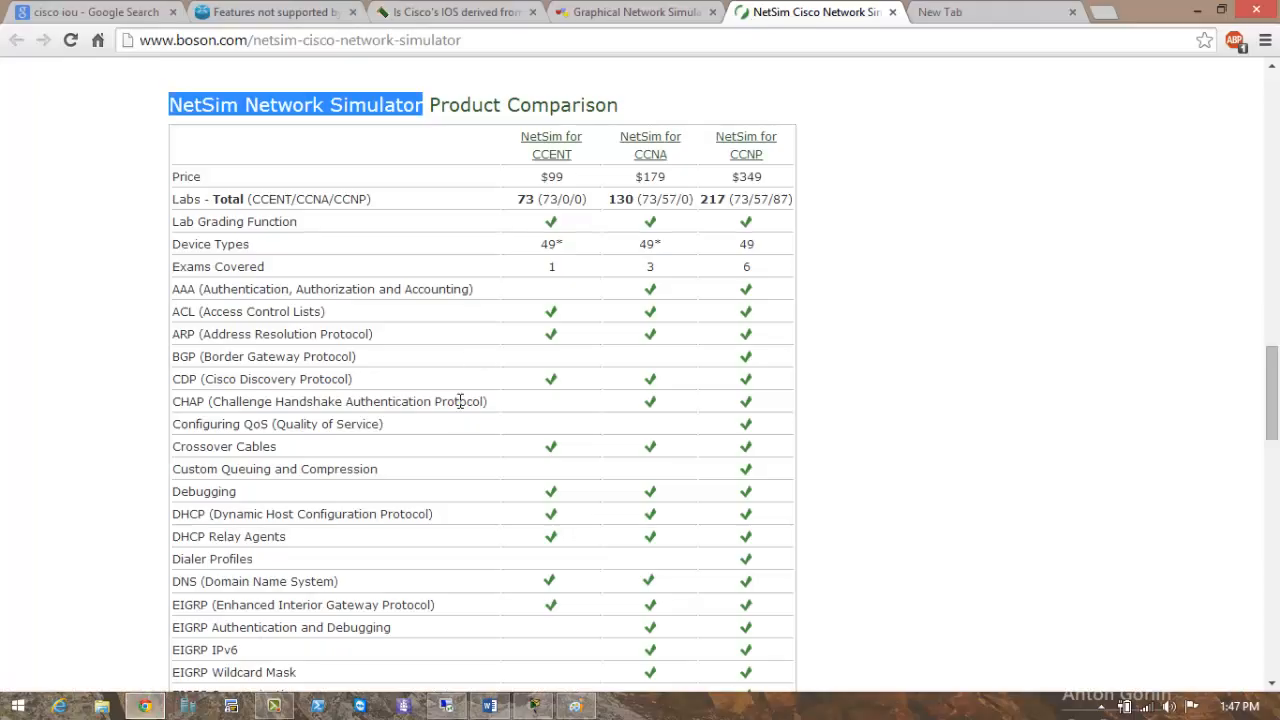
{"action": "left_click", "coordinate": [106, 11]}
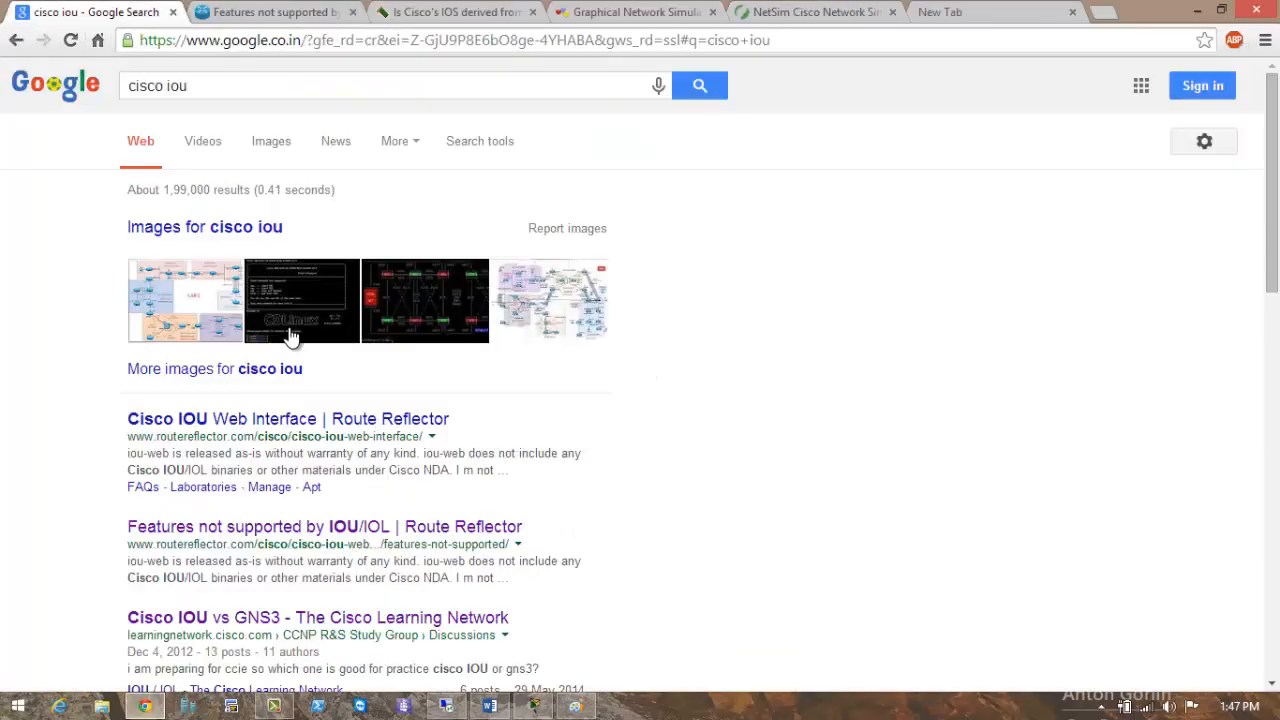
{"action": "left_click", "coordinate": [255, 11]}
{"action": "scroll", "coordinate": [365, 255], "scroll_direction": "up", "scroll_amount": 3}
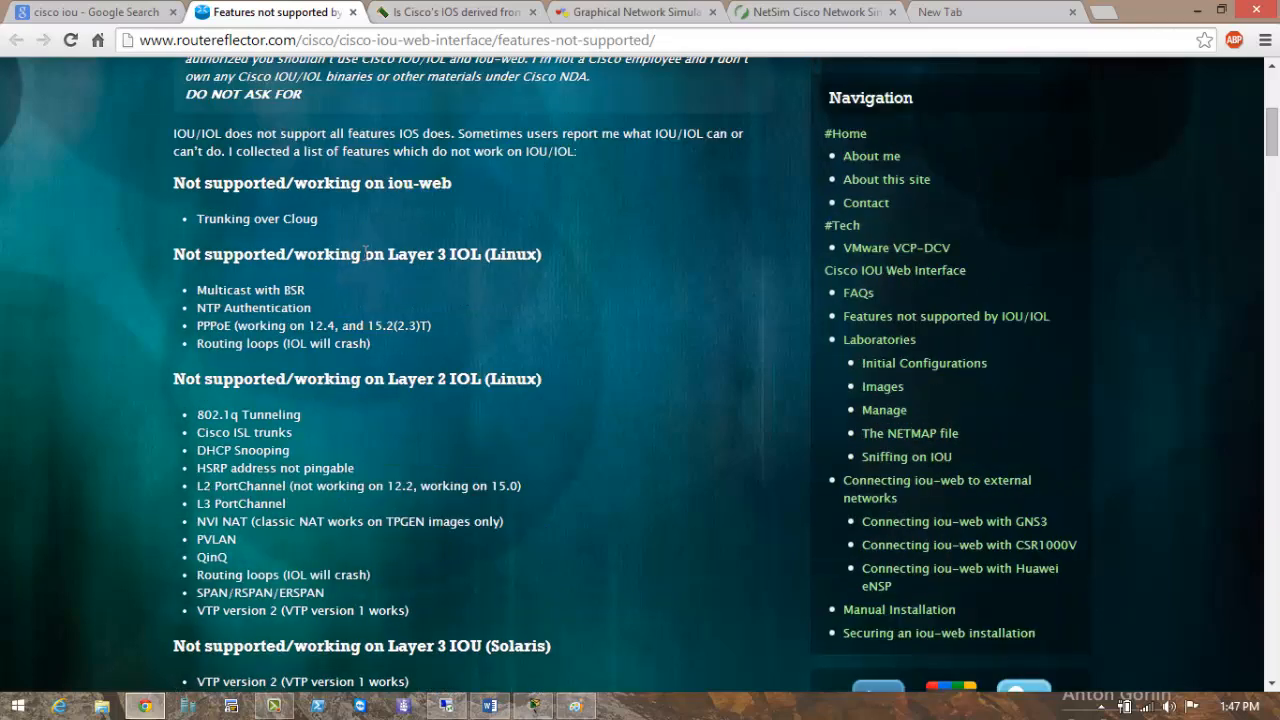
{"action": "scroll", "coordinate": [365, 255], "scroll_direction": "up", "scroll_amount": 3}
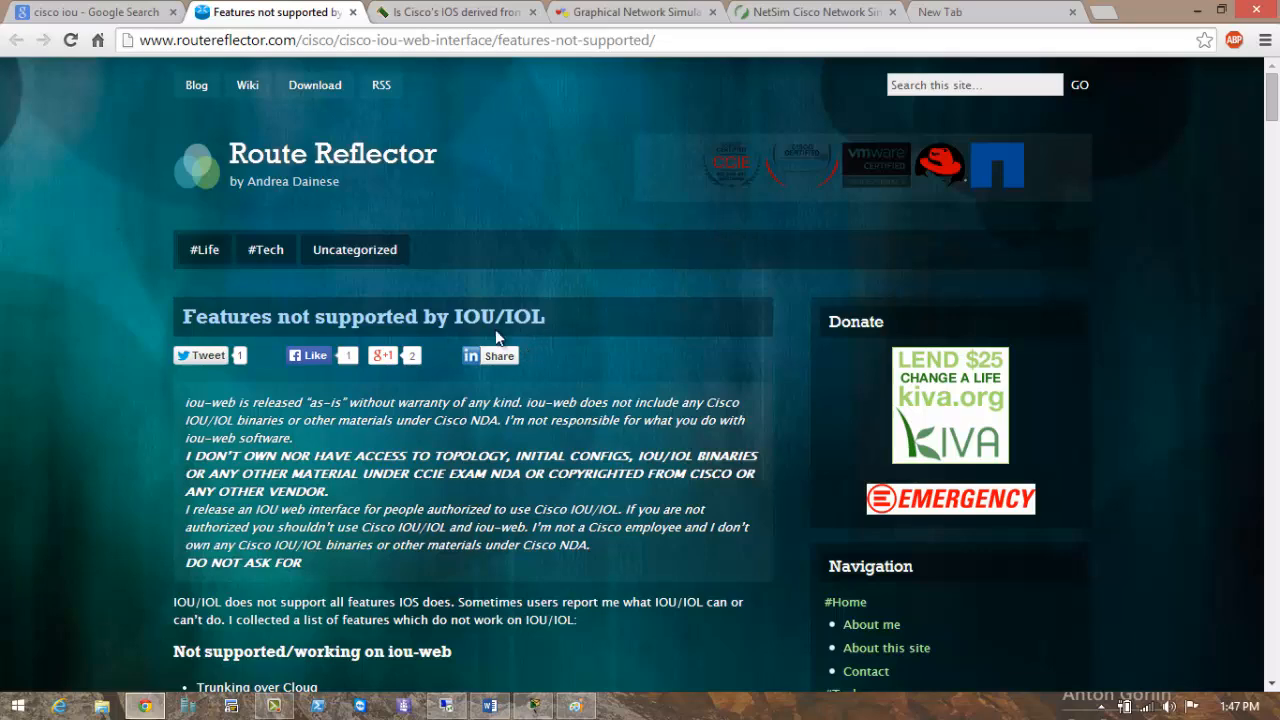
{"action": "scroll", "coordinate": [496, 340], "scroll_direction": "down", "scroll_amount": 1}
{"action": "scroll", "coordinate": [472, 318], "scroll_direction": "down", "scroll_amount": 7}
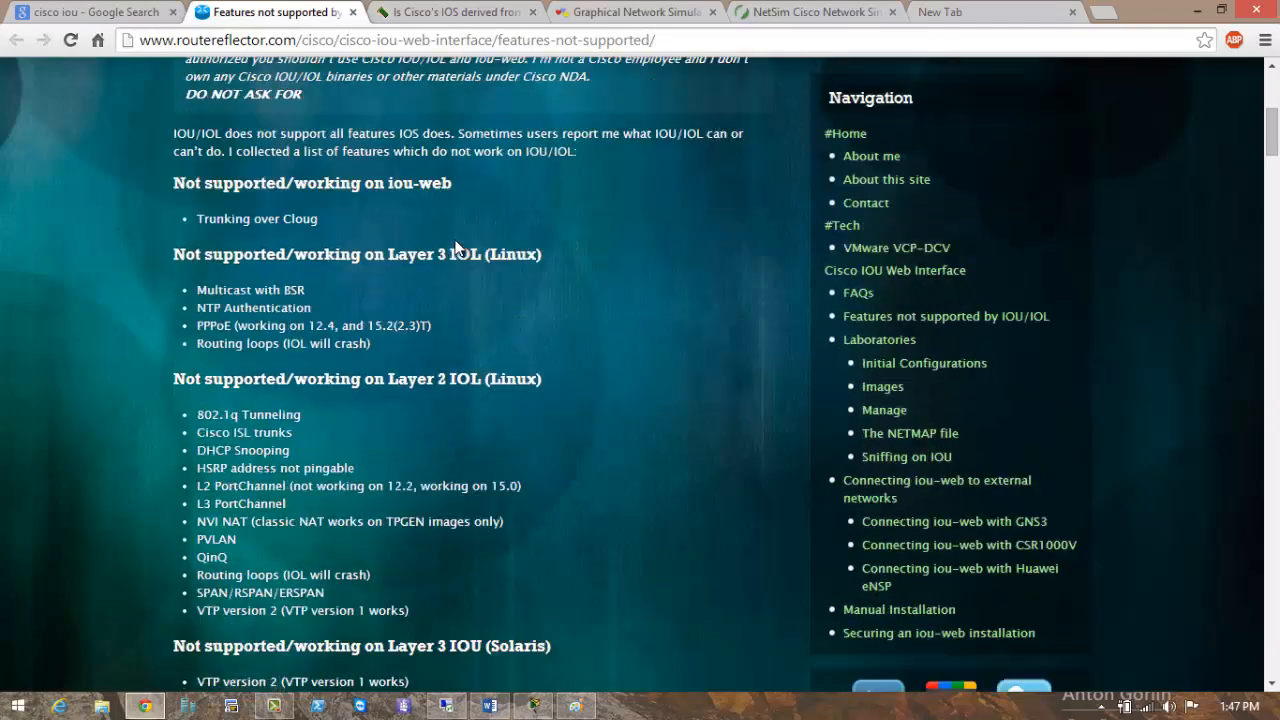
Skim the arstechnica Cisco IOS discussion, then go to the GNS3 home page.
{"action": "left_click", "coordinate": [447, 10]}
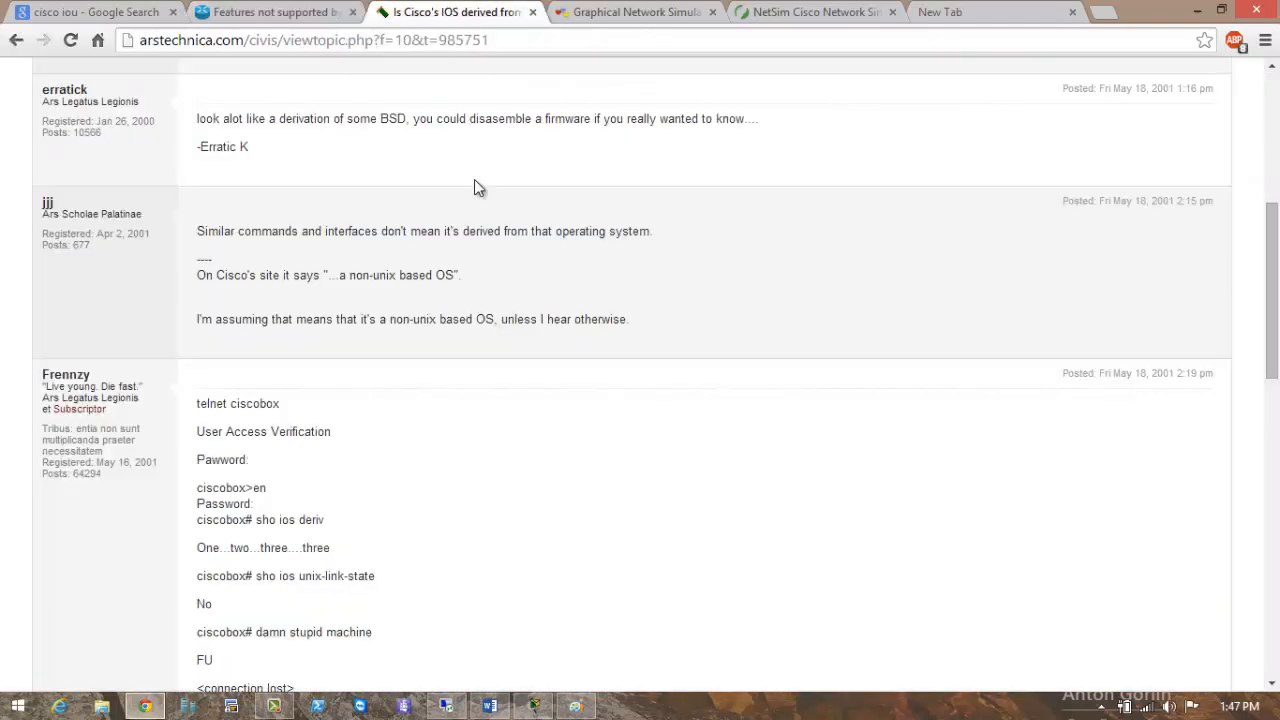
{"action": "scroll", "coordinate": [474, 186], "scroll_direction": "up", "scroll_amount": 3}
{"action": "left_click", "coordinate": [657, 10]}
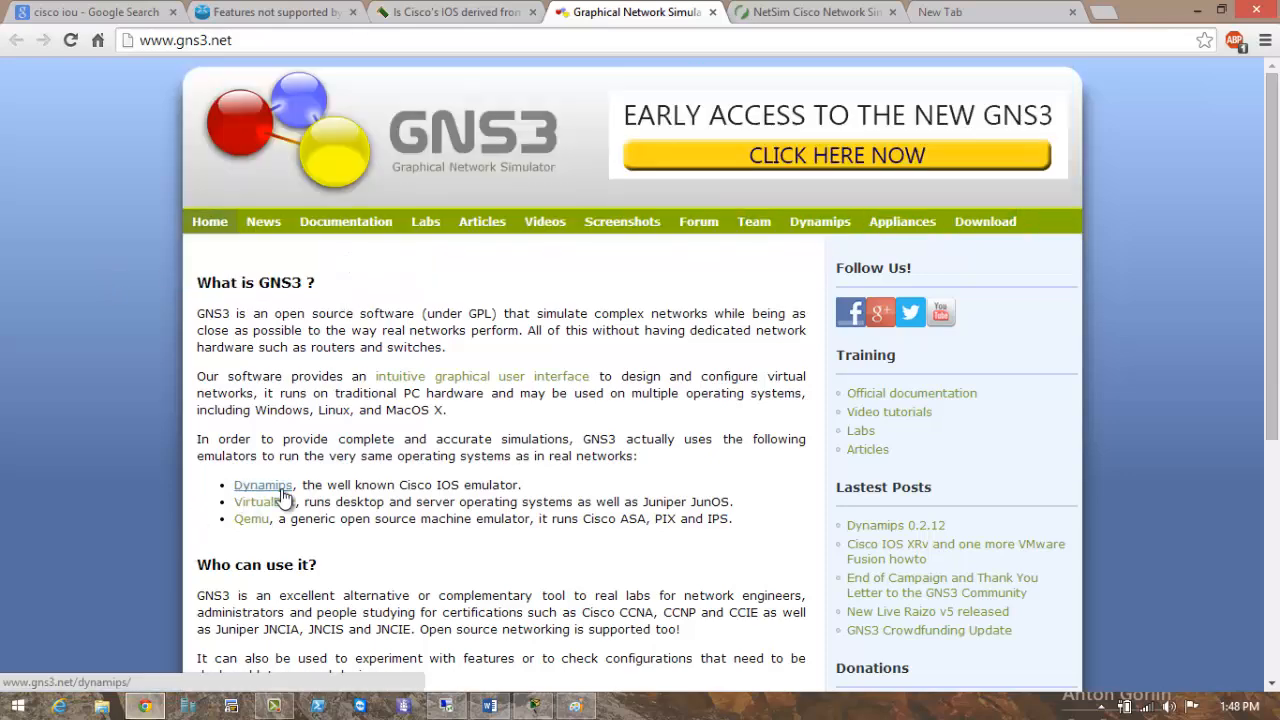
Highlight 'Cisco ASA, PIX and IPS.' in the Qemu bullet and scroll the GNS3 page.
{"action": "scroll", "coordinate": [266, 488], "scroll_direction": "down", "scroll_amount": 1}
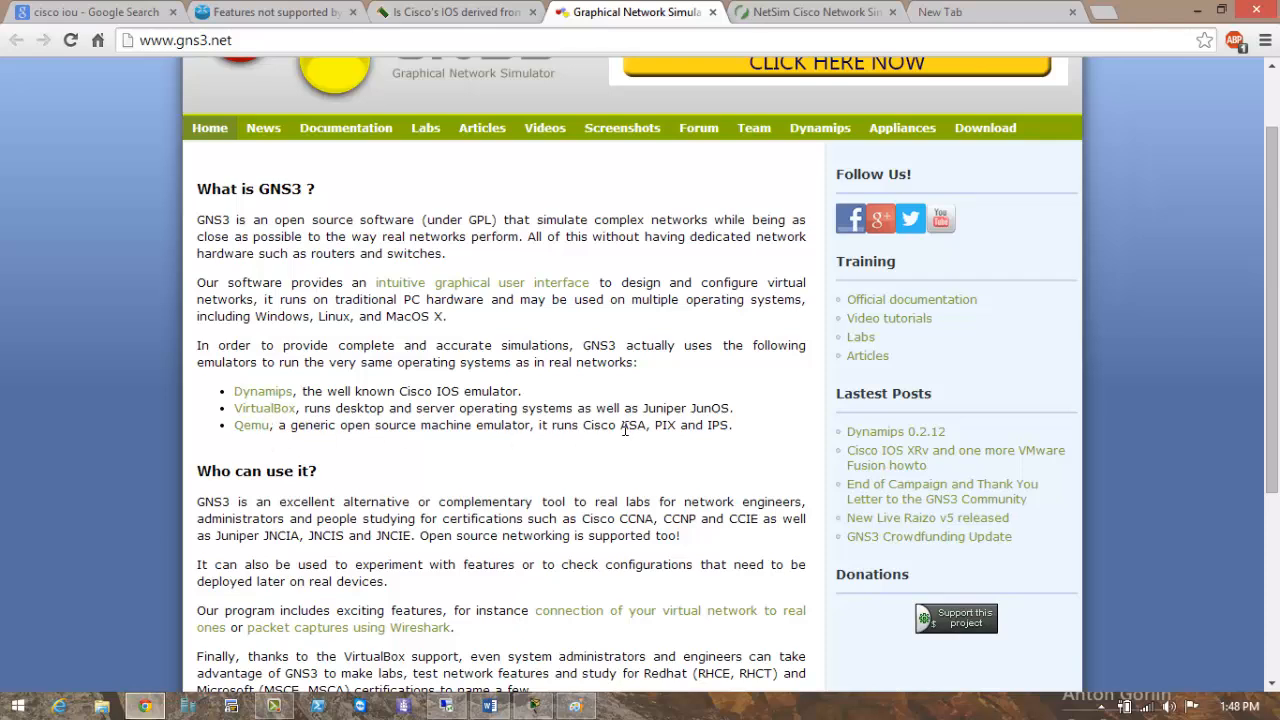
{"action": "left_click_drag", "start_coordinate": [593, 430], "coordinate": [648, 426]}
{"action": "left_click_drag", "start_coordinate": [748, 430], "coordinate": [572, 428]}
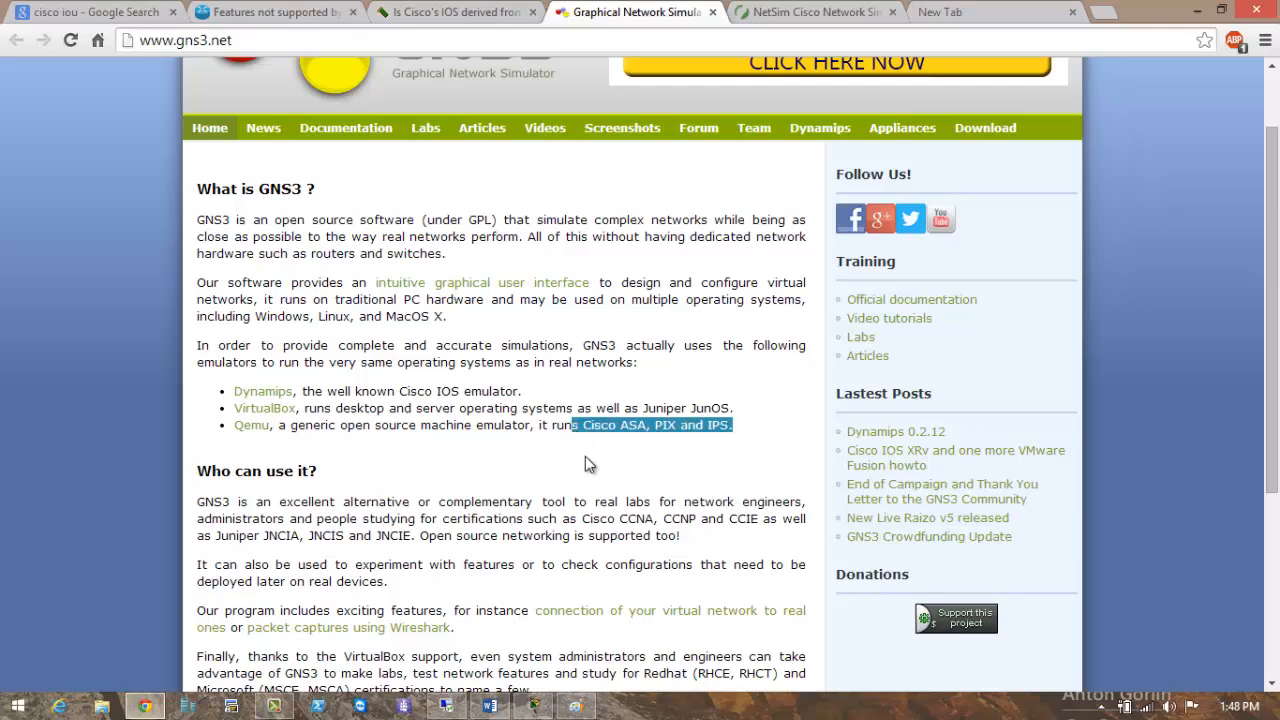
{"action": "scroll", "coordinate": [586, 463], "scroll_direction": "down", "scroll_amount": 1}
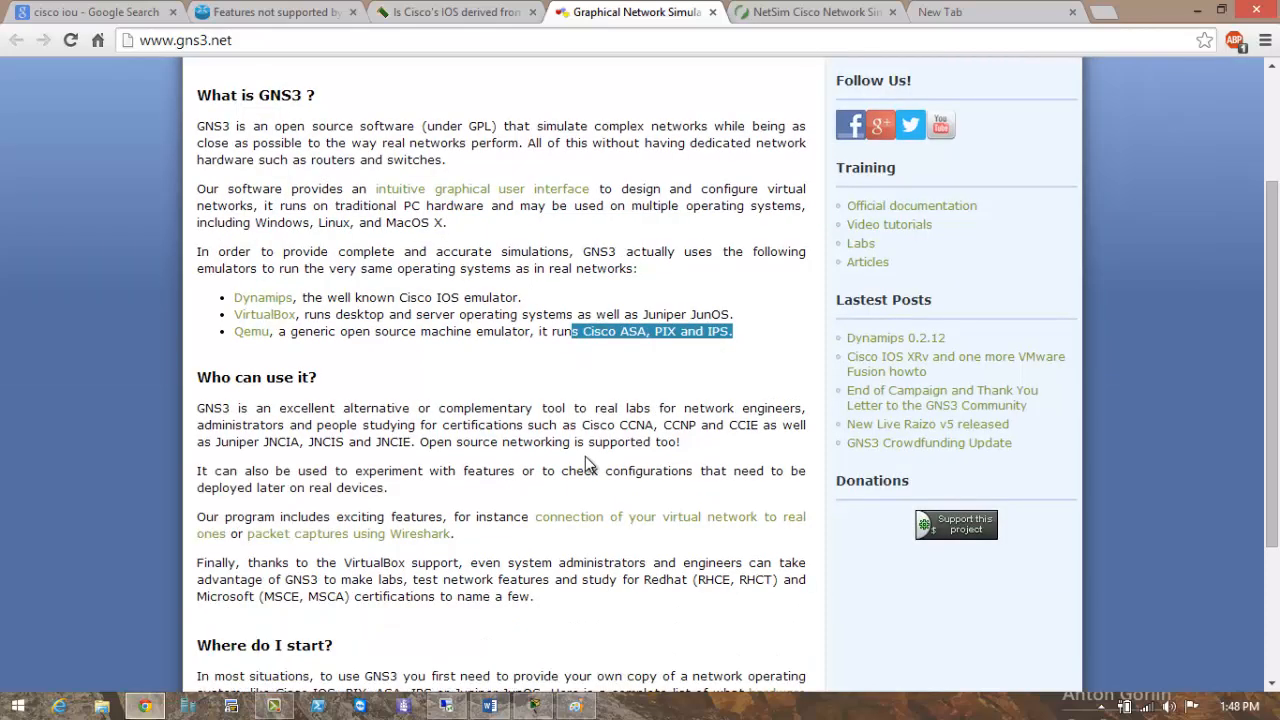
{"action": "scroll", "coordinate": [585, 463], "scroll_direction": "down", "scroll_amount": 1}
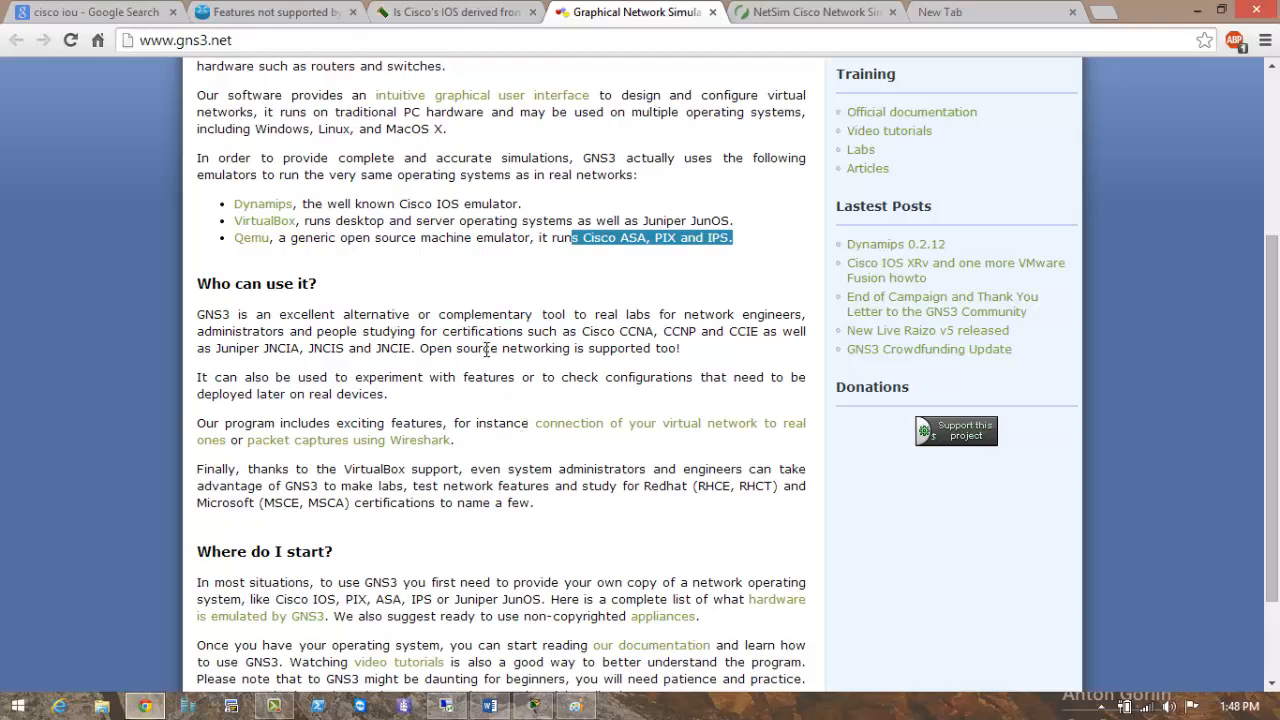
{"action": "scroll", "coordinate": [487, 349], "scroll_direction": "down", "scroll_amount": 1}
{"action": "scroll", "coordinate": [487, 355], "scroll_direction": "down", "scroll_amount": 1}
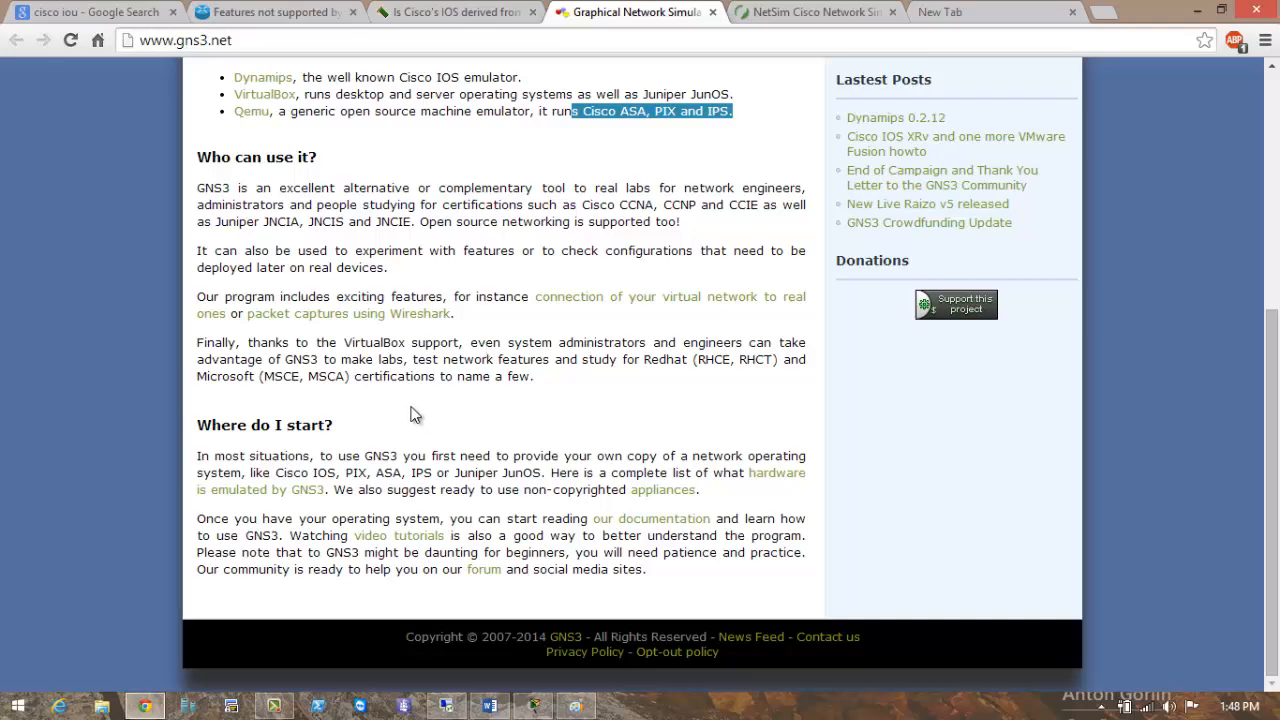
{"action": "scroll", "coordinate": [407, 402], "scroll_direction": "up", "scroll_amount": 4}
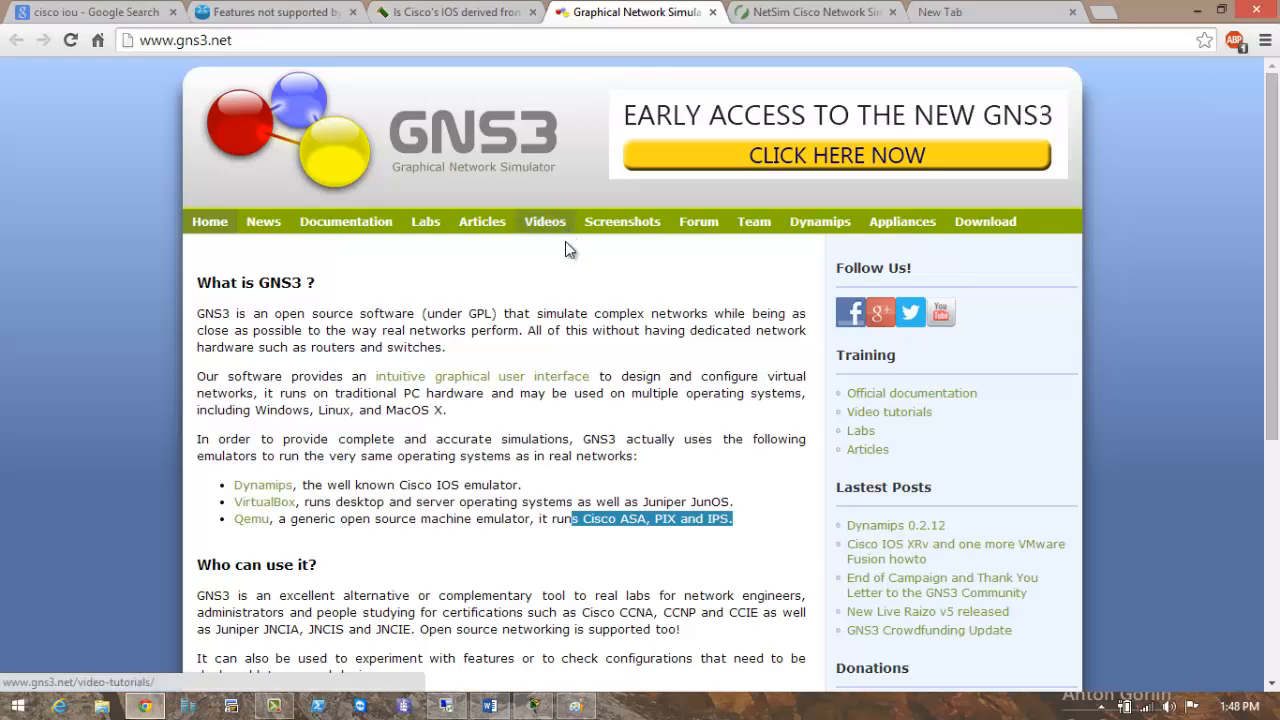
Look over Boson's NetSim simulator page, then minimize Chrome.
{"action": "left_click", "coordinate": [800, 18]}
{"action": "scroll", "coordinate": [432, 185], "scroll_direction": "up", "scroll_amount": 2}
{"action": "scroll", "coordinate": [430, 197], "scroll_direction": "up", "scroll_amount": 15}
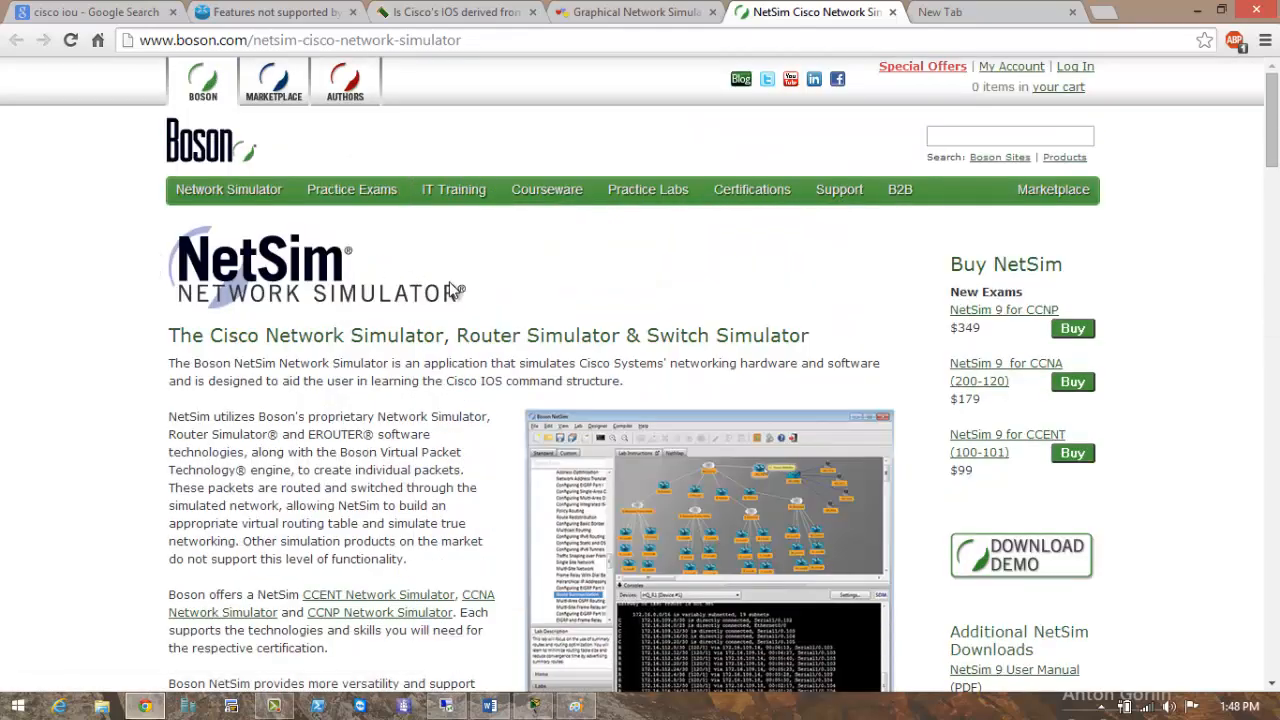
{"action": "scroll", "coordinate": [683, 266], "scroll_direction": "down", "scroll_amount": 9}
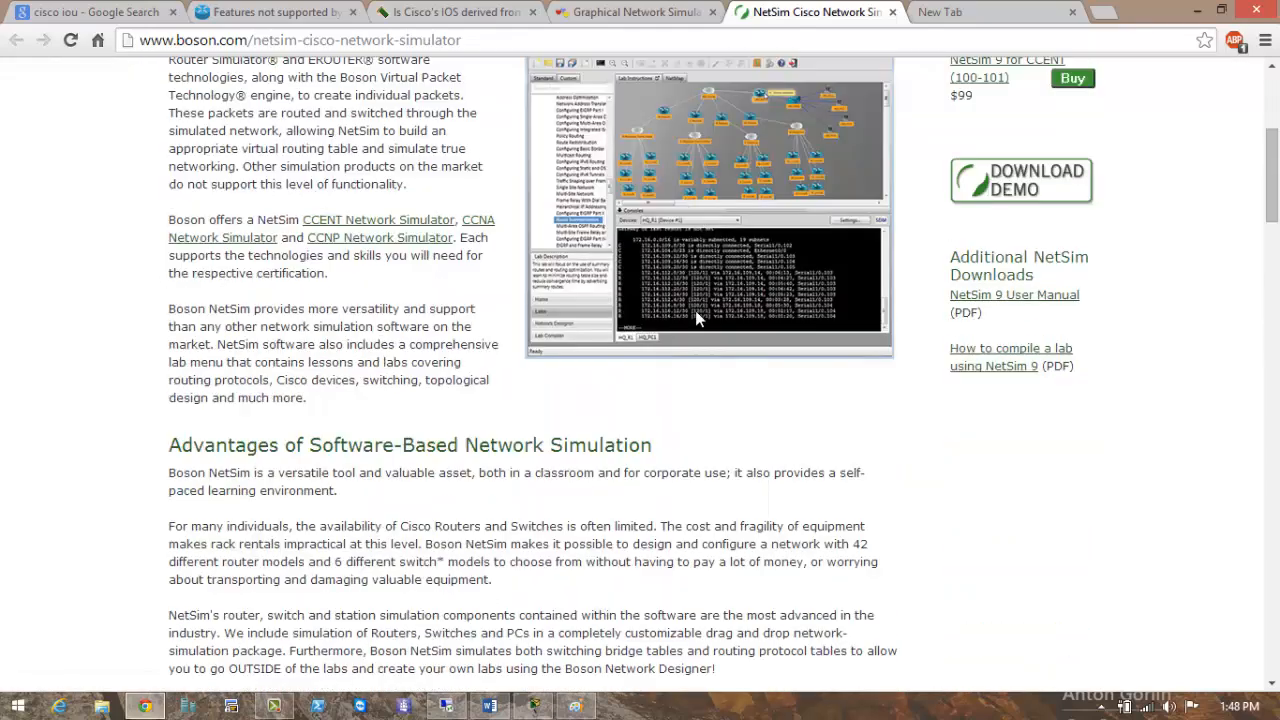
{"action": "left_click", "coordinate": [1197, 10]}
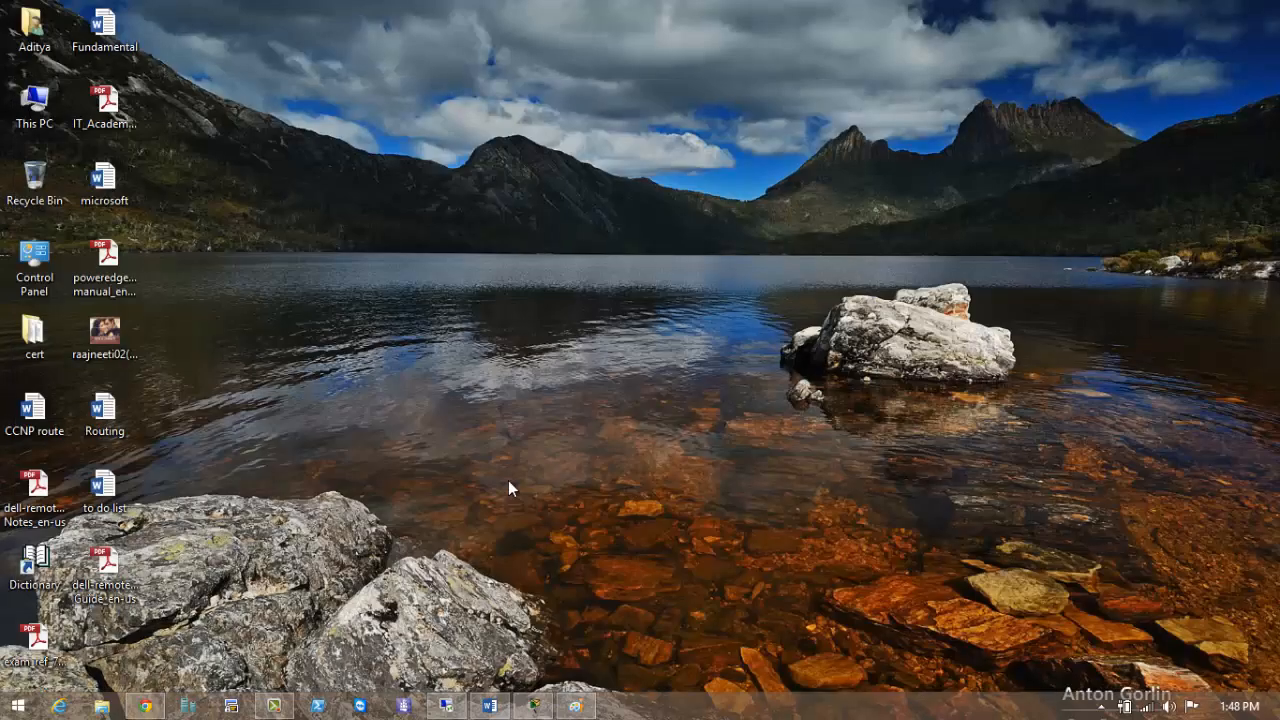
Run GNS3-0.8.6-all-in-one and install with default license, folder, components and location.
{"action": "left_click", "coordinate": [446, 706]}
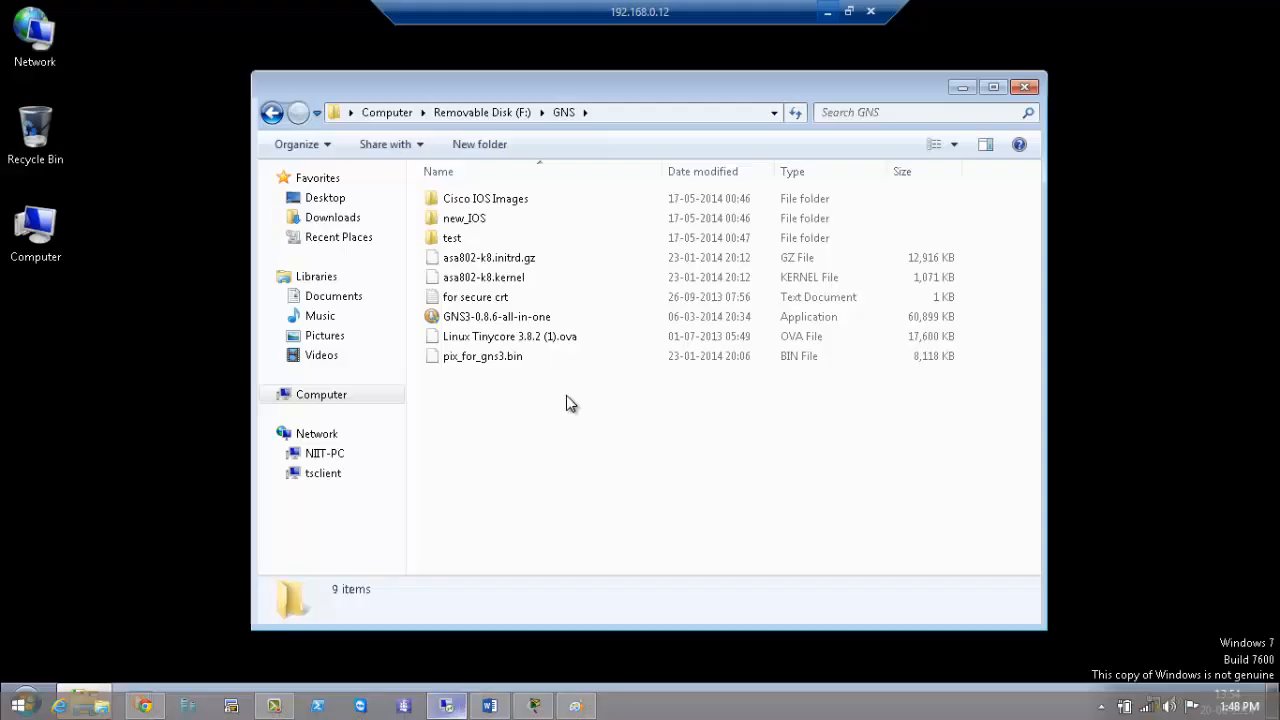
{"action": "double_click", "coordinate": [500, 316]}
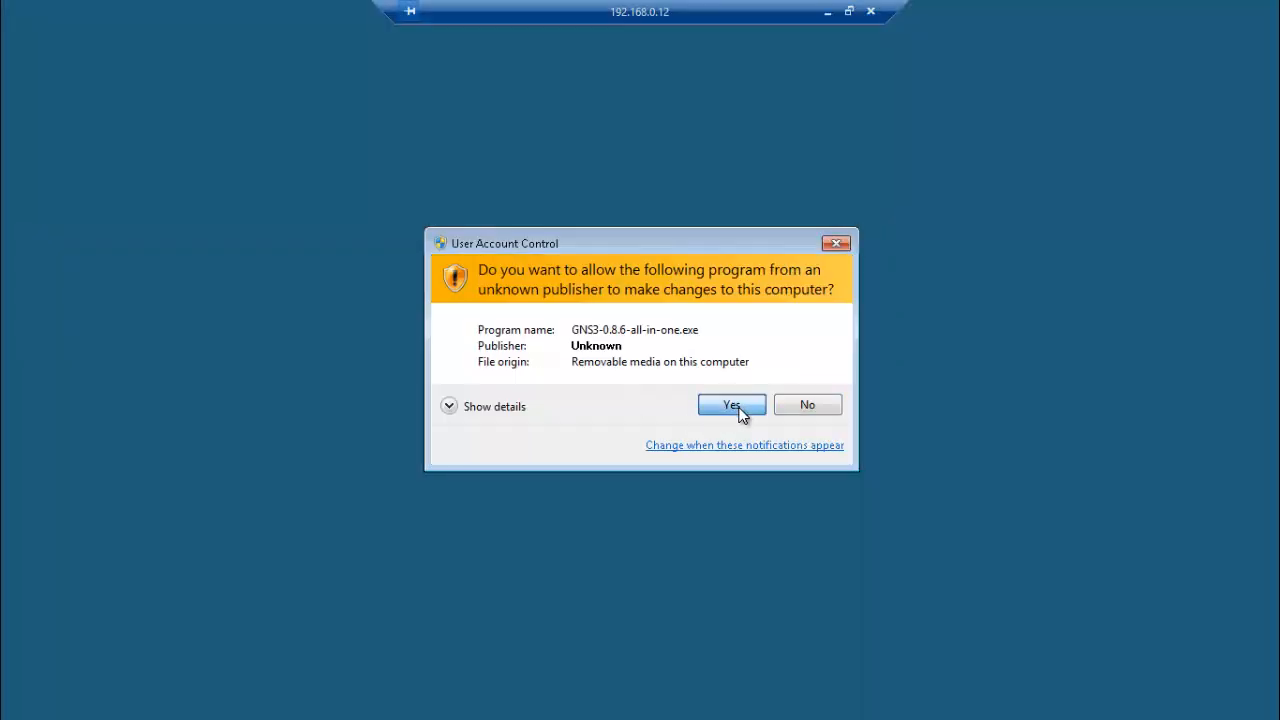
{"action": "left_click", "coordinate": [732, 405]}
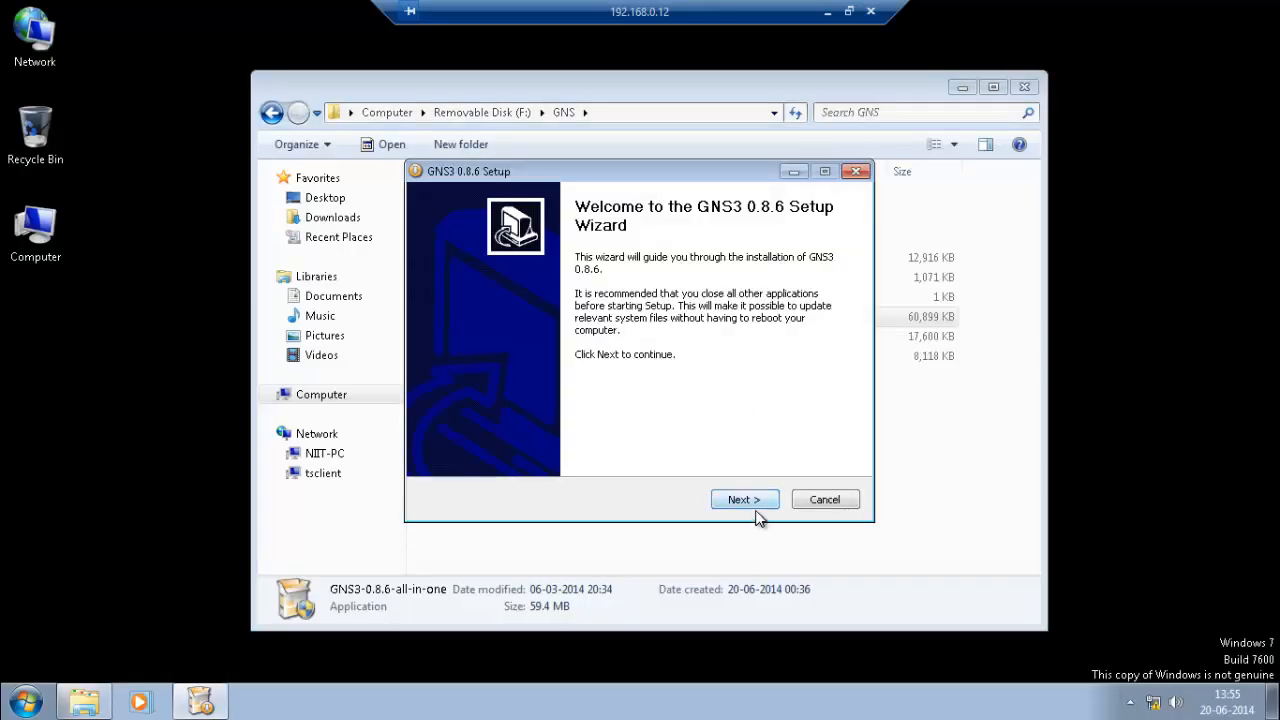
{"action": "left_click", "coordinate": [749, 498]}
{"action": "left_click", "coordinate": [750, 499]}
{"action": "left_click", "coordinate": [750, 499]}
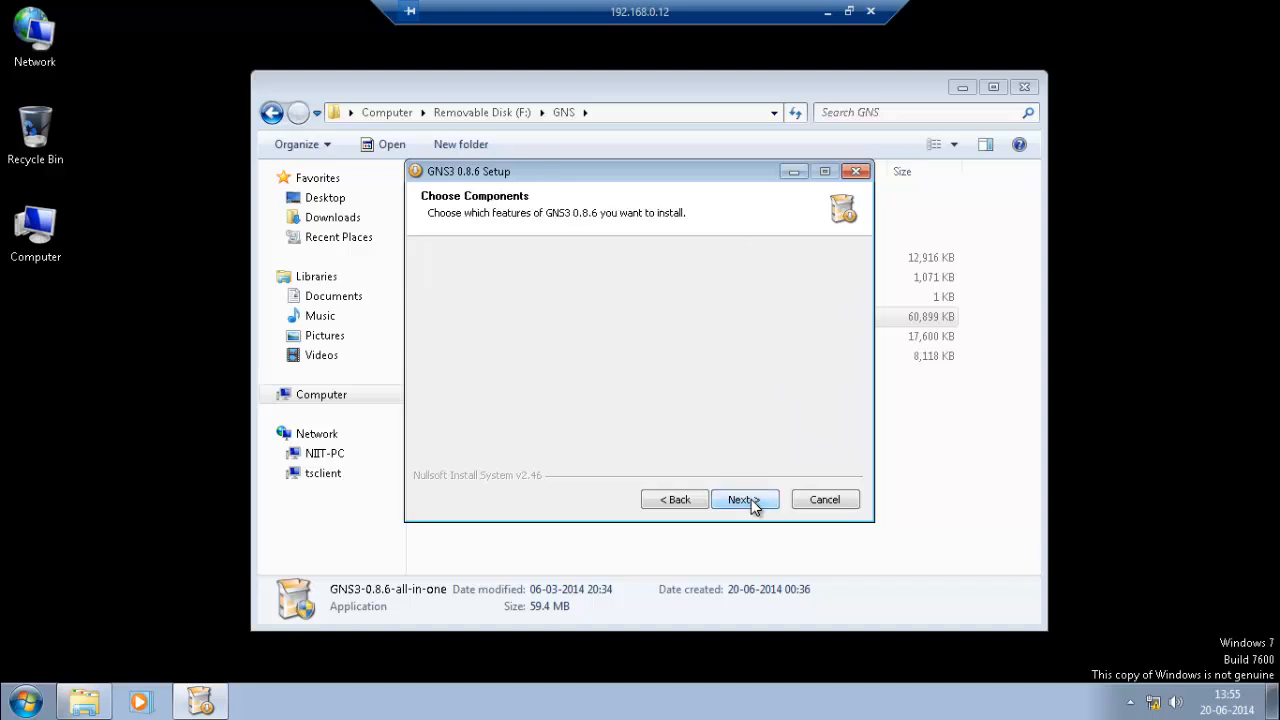
{"action": "left_click", "coordinate": [750, 499]}
{"action": "left_click", "coordinate": [751, 499]}
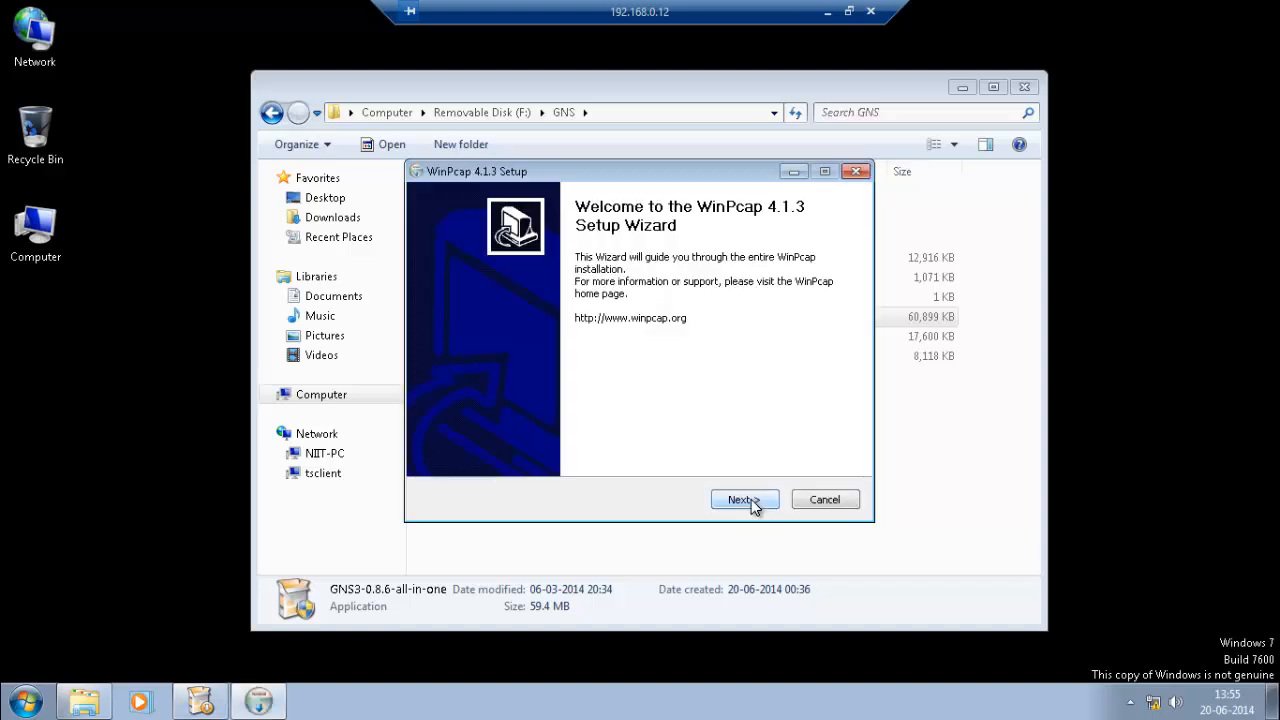
Install the bundled WinPcap 4.1.3 with default options through Finish.
{"action": "left_click", "coordinate": [751, 499]}
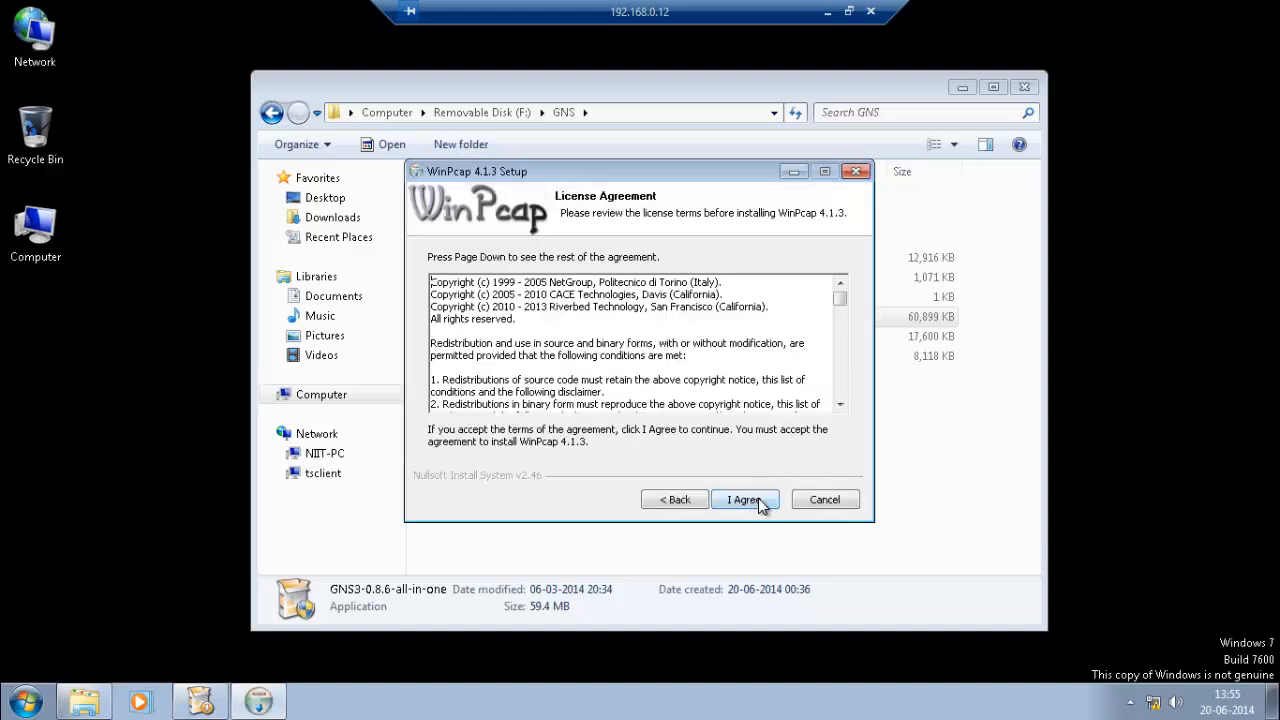
{"action": "left_click", "coordinate": [759, 500]}
{"action": "left_click", "coordinate": [759, 500]}
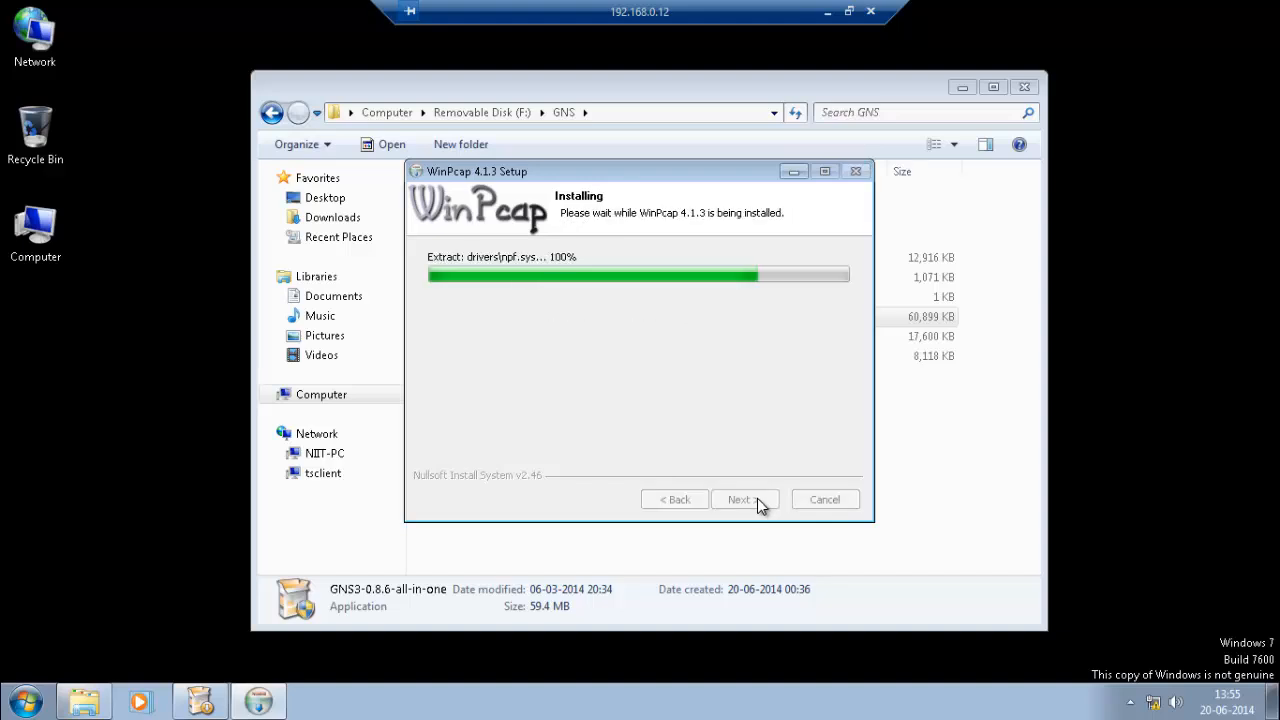
{"action": "left_click", "coordinate": [757, 498]}
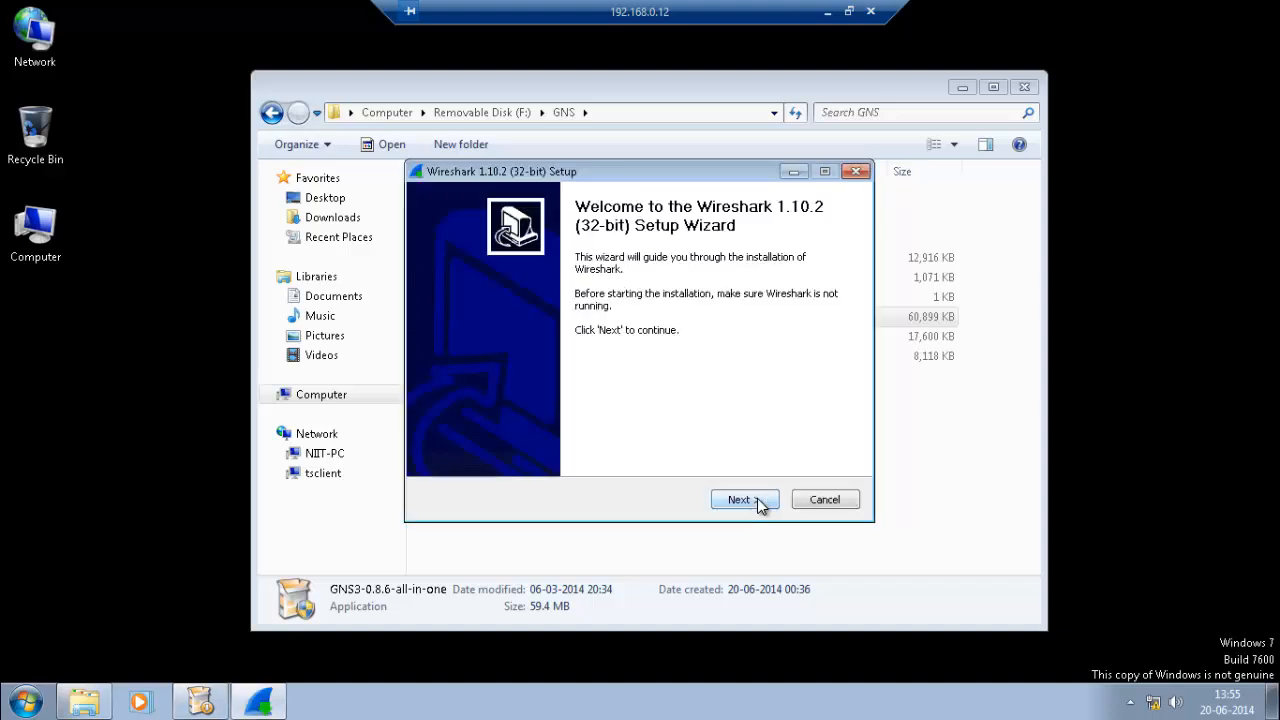
Install Wireshark 1.10.2 with default components and location, skipping WinPcap, then minimize the session.
{"action": "left_click_drag", "start_coordinate": [687, 176], "coordinate": [695, 128]}
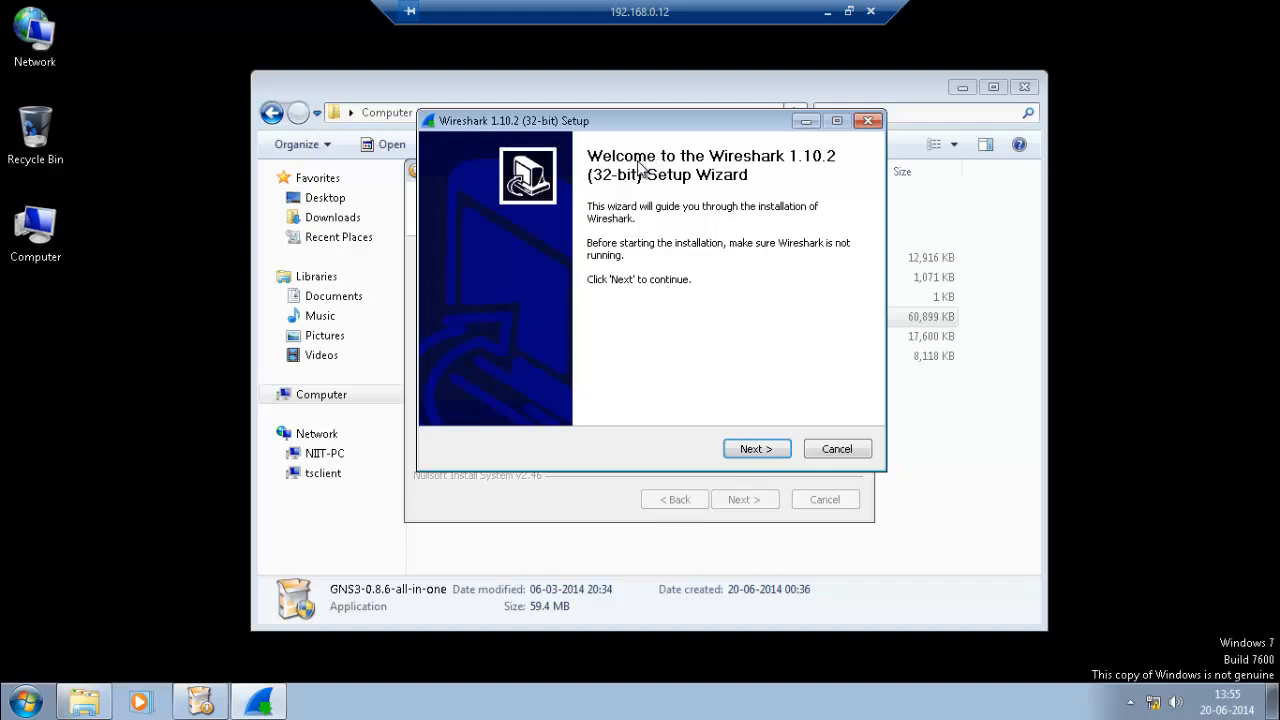
{"action": "left_click", "coordinate": [775, 450]}
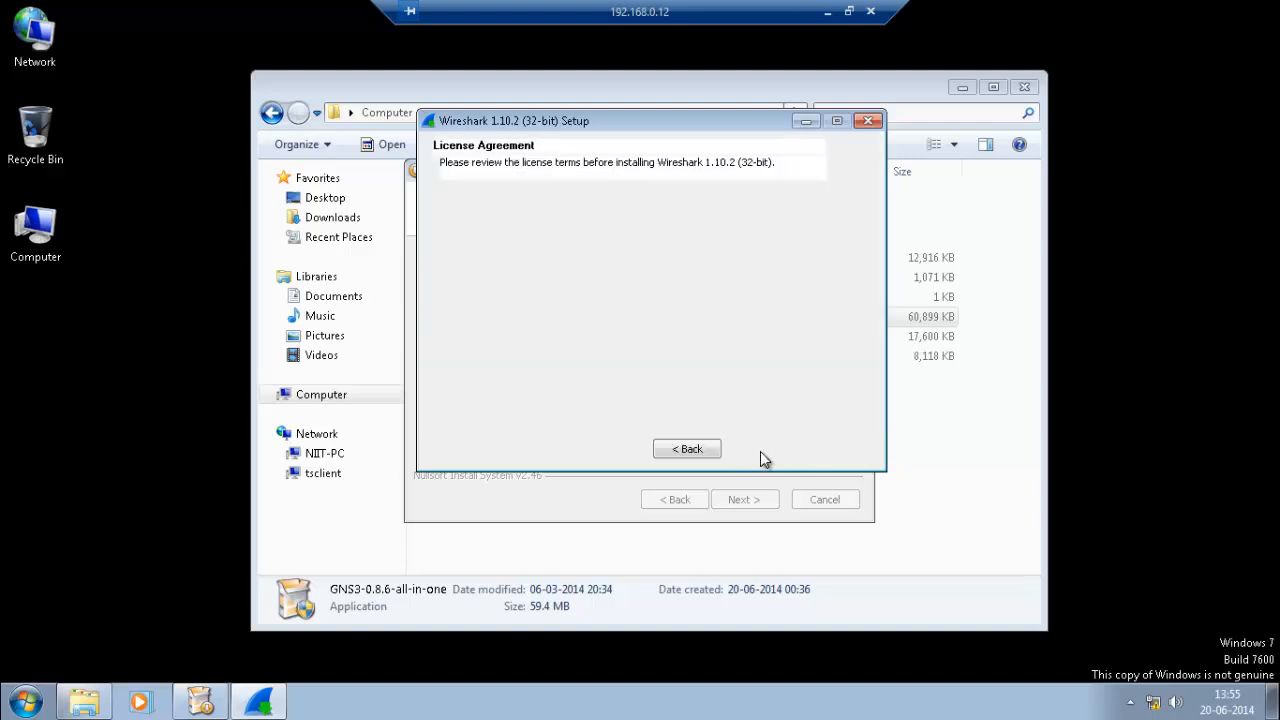
{"action": "left_click", "coordinate": [758, 452]}
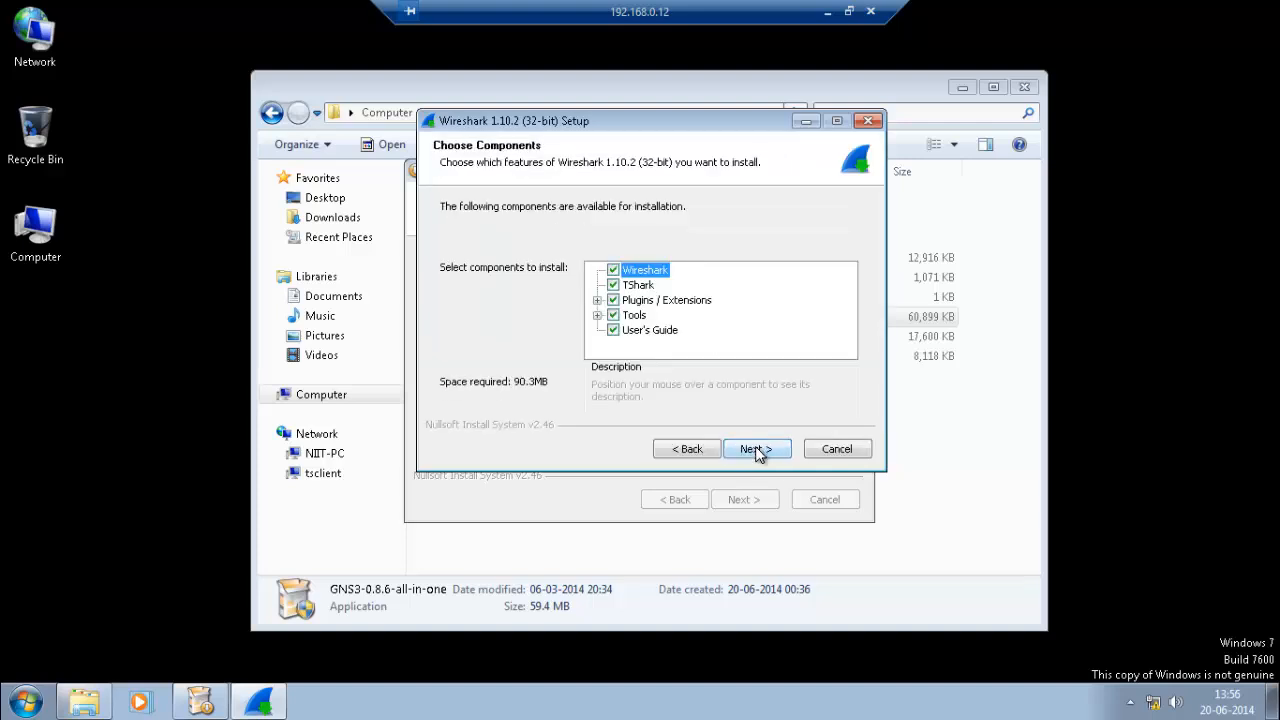
{"action": "left_click", "coordinate": [758, 450]}
{"action": "left_click", "coordinate": [756, 449]}
{"action": "left_click", "coordinate": [756, 449]}
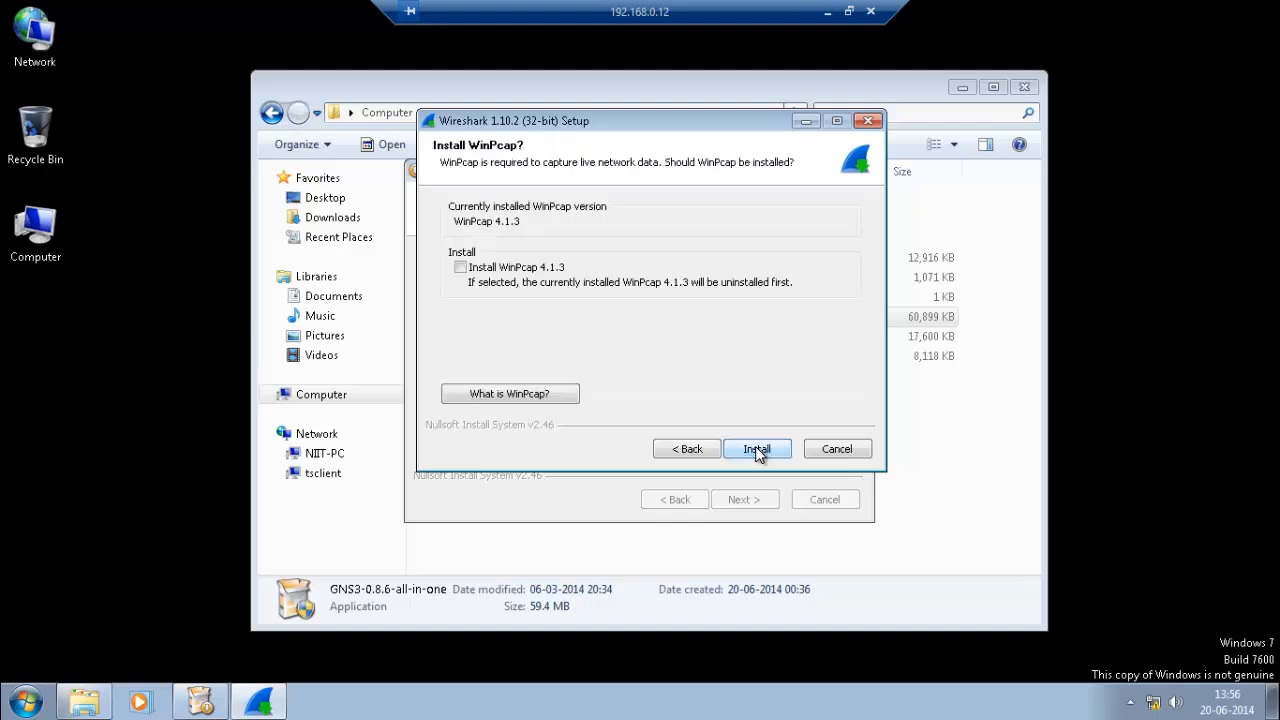
{"action": "left_click", "coordinate": [757, 450]}
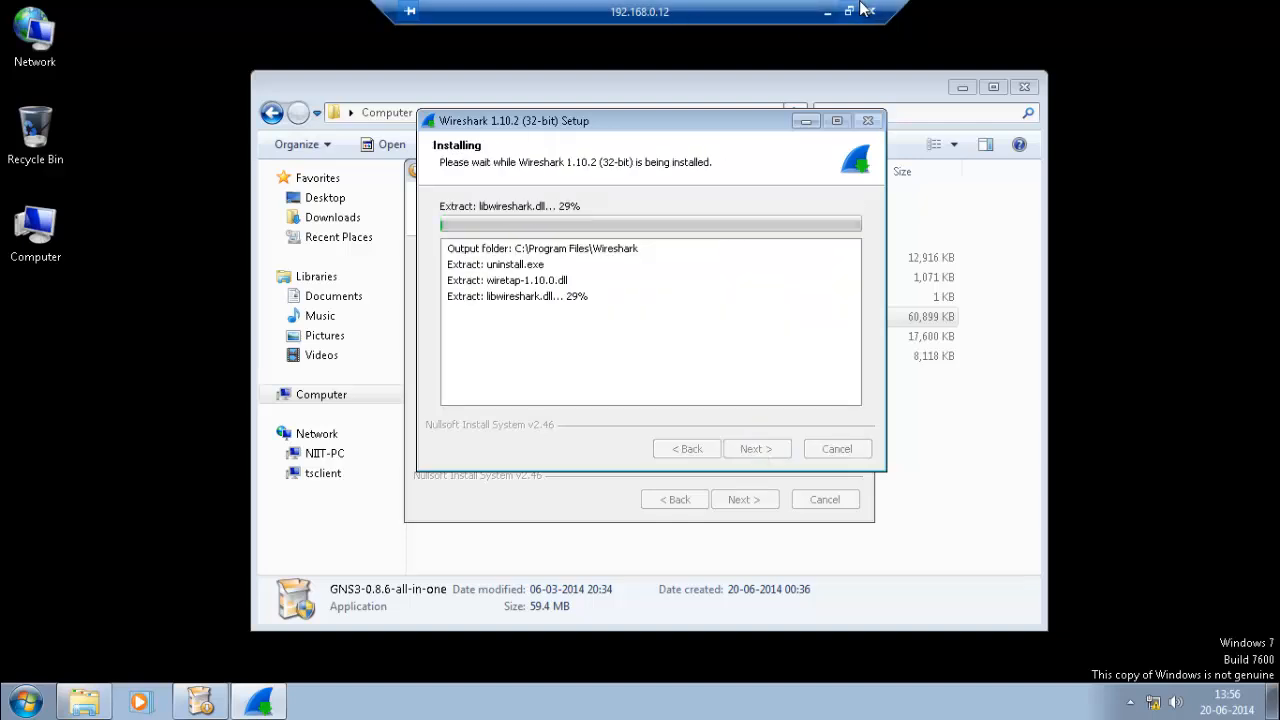
{"action": "left_click", "coordinate": [828, 12]}
With Paint's brush, sketch two device boxes joined by a curved link.
{"action": "left_click", "coordinate": [576, 706]}
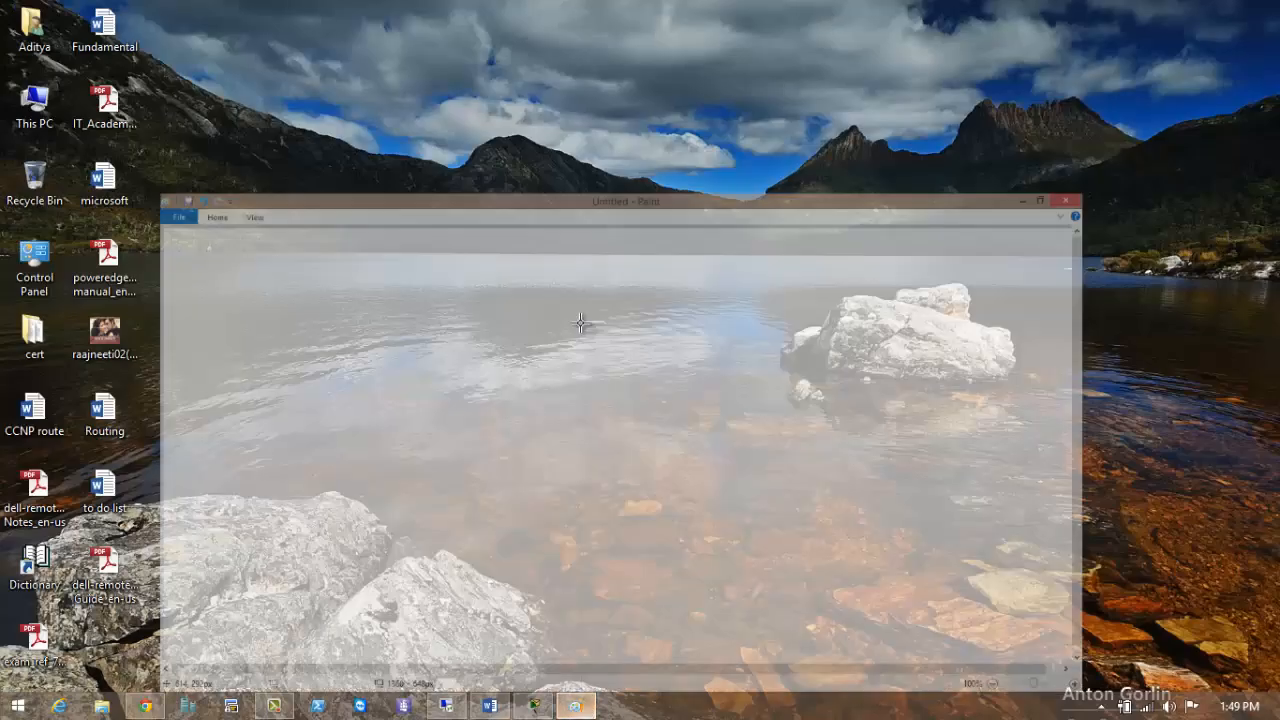
{"action": "left_click", "coordinate": [80, 33]}
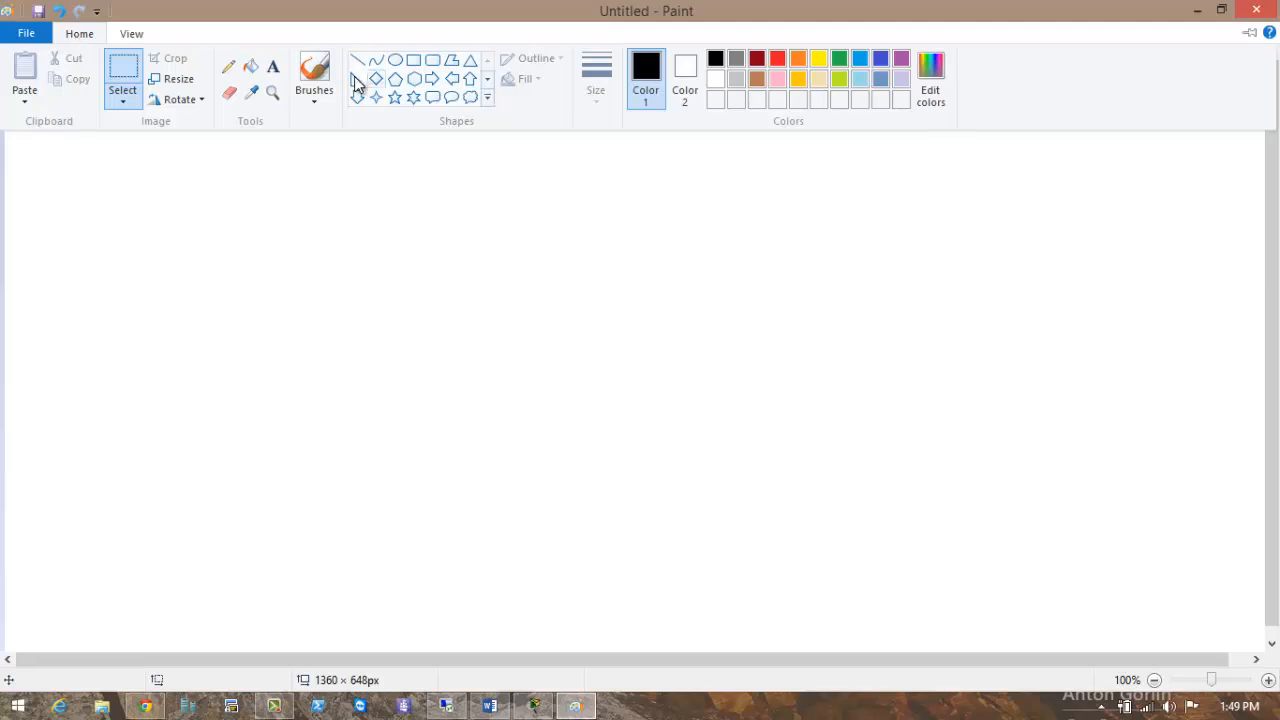
{"action": "left_click", "coordinate": [318, 68]}
{"action": "mouse_move", "coordinate": [574, 118]}
{"action": "left_mouse_down"}
{"action": "mouse_move", "coordinate": [557, 106]}
{"action": "mouse_move", "coordinate": [663, 183]}
{"action": "mouse_move", "coordinate": [566, 183]}
{"action": "mouse_move", "coordinate": [640, 206]}
{"action": "mouse_move", "coordinate": [582, 208]}
{"action": "left_mouse_up"}
{"action": "left_click_drag", "start_coordinate": [877, 118], "coordinate": [880, 122]}
{"action": "left_click_drag", "start_coordinate": [887, 216], "coordinate": [903, 250]}
{"action": "left_click_drag", "start_coordinate": [977, 214], "coordinate": [888, 216]}
{"action": "mouse_move", "coordinate": [977, 216]}
{"action": "left_mouse_down"}
{"action": "mouse_move", "coordinate": [898, 279]}
{"action": "mouse_move", "coordinate": [668, 146]}
{"action": "mouse_move", "coordinate": [645, 155]}
{"action": "mouse_move", "coordinate": [660, 172]}
{"action": "left_mouse_up"}
{"action": "left_click_drag", "start_coordinate": [901, 204], "coordinate": [879, 244]}
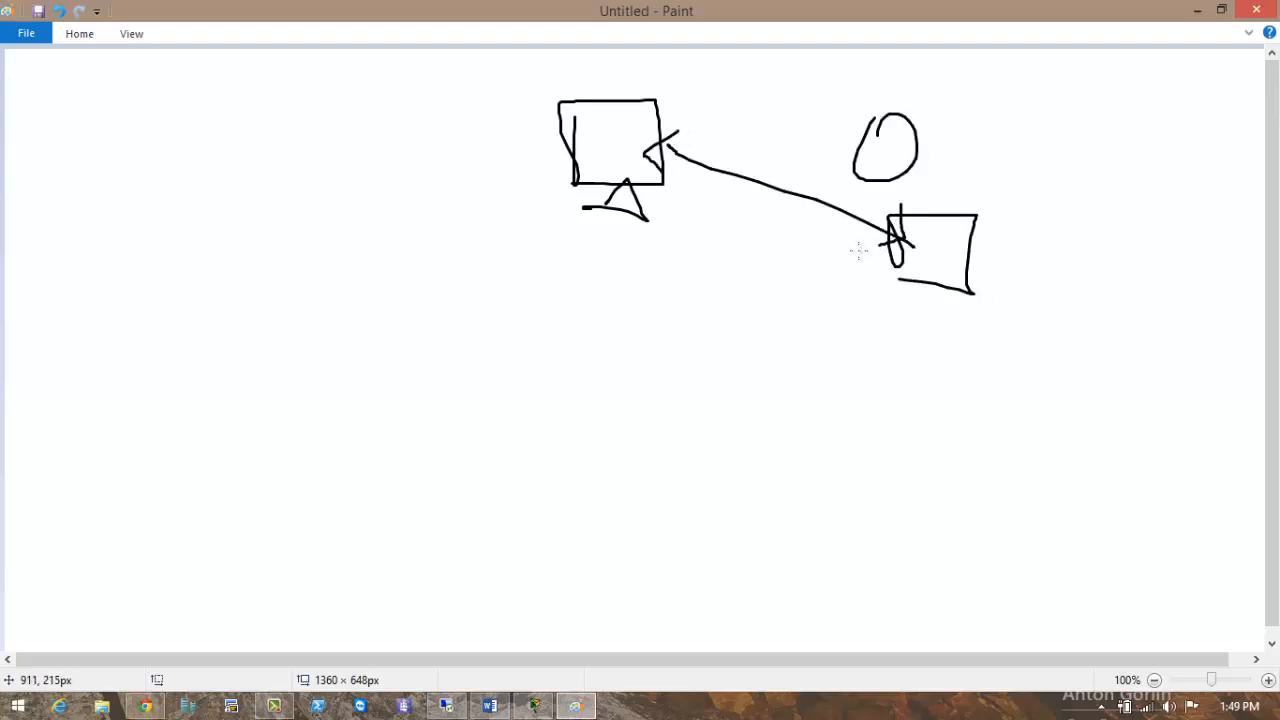
Handwrite 'Terminal' with a word beneath it and add marks around the boxes.
{"action": "mouse_move", "coordinate": [322, 287]}
{"action": "left_mouse_down"}
{"action": "mouse_move", "coordinate": [362, 285]}
{"action": "mouse_move", "coordinate": [340, 344]}
{"action": "mouse_move", "coordinate": [371, 326]}
{"action": "mouse_move", "coordinate": [470, 345]}
{"action": "mouse_move", "coordinate": [468, 326]}
{"action": "mouse_move", "coordinate": [545, 323]}
{"action": "mouse_move", "coordinate": [634, 280]}
{"action": "mouse_move", "coordinate": [658, 348]}
{"action": "left_mouse_up"}
{"action": "left_click", "coordinate": [474, 296]}
{"action": "mouse_move", "coordinate": [436, 392]}
{"action": "left_mouse_down"}
{"action": "mouse_move", "coordinate": [486, 450]}
{"action": "mouse_move", "coordinate": [437, 383]}
{"action": "left_mouse_up"}
{"action": "mouse_move", "coordinate": [442, 434]}
{"action": "left_mouse_down"}
{"action": "mouse_move", "coordinate": [528, 398]}
{"action": "mouse_move", "coordinate": [588, 432]}
{"action": "mouse_move", "coordinate": [605, 404]}
{"action": "left_mouse_up"}
{"action": "left_click_drag", "start_coordinate": [635, 352], "coordinate": [636, 420]}
{"action": "left_click_drag", "start_coordinate": [616, 382], "coordinate": [684, 372]}
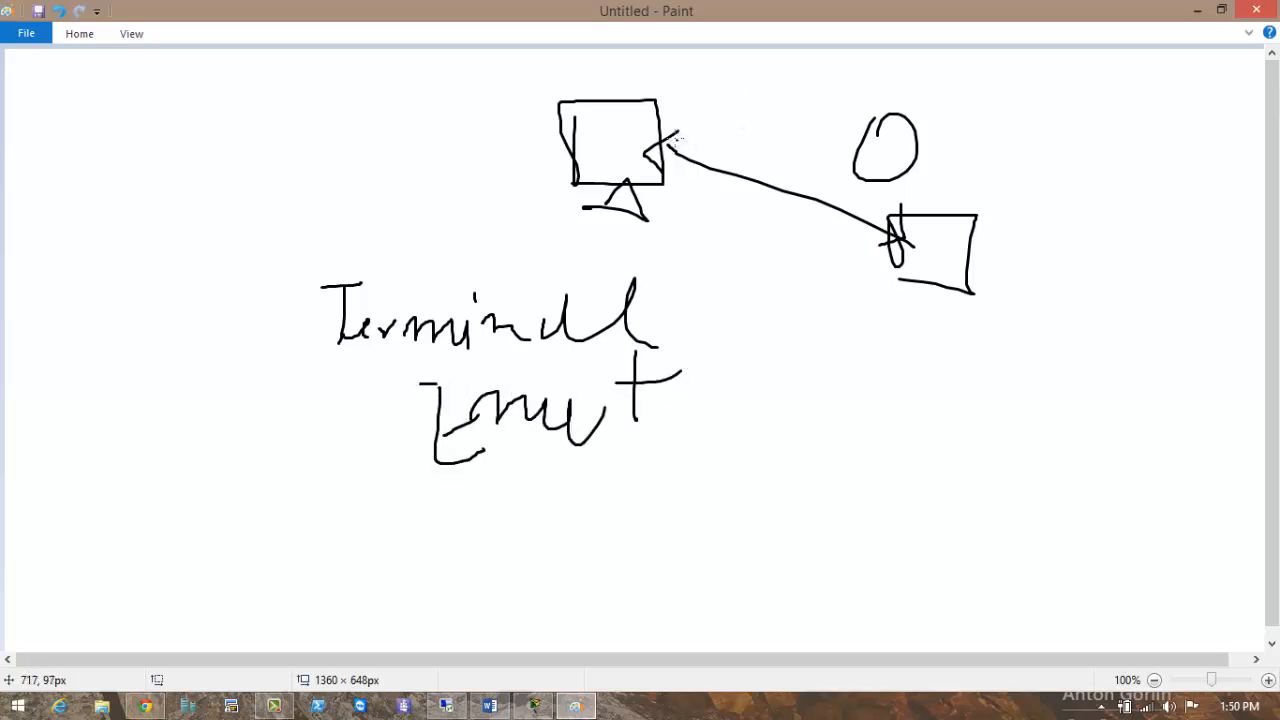
{"action": "mouse_move", "coordinate": [680, 142]}
{"action": "left_mouse_down"}
{"action": "mouse_move", "coordinate": [915, 240]}
{"action": "mouse_move", "coordinate": [895, 245]}
{"action": "left_mouse_up"}
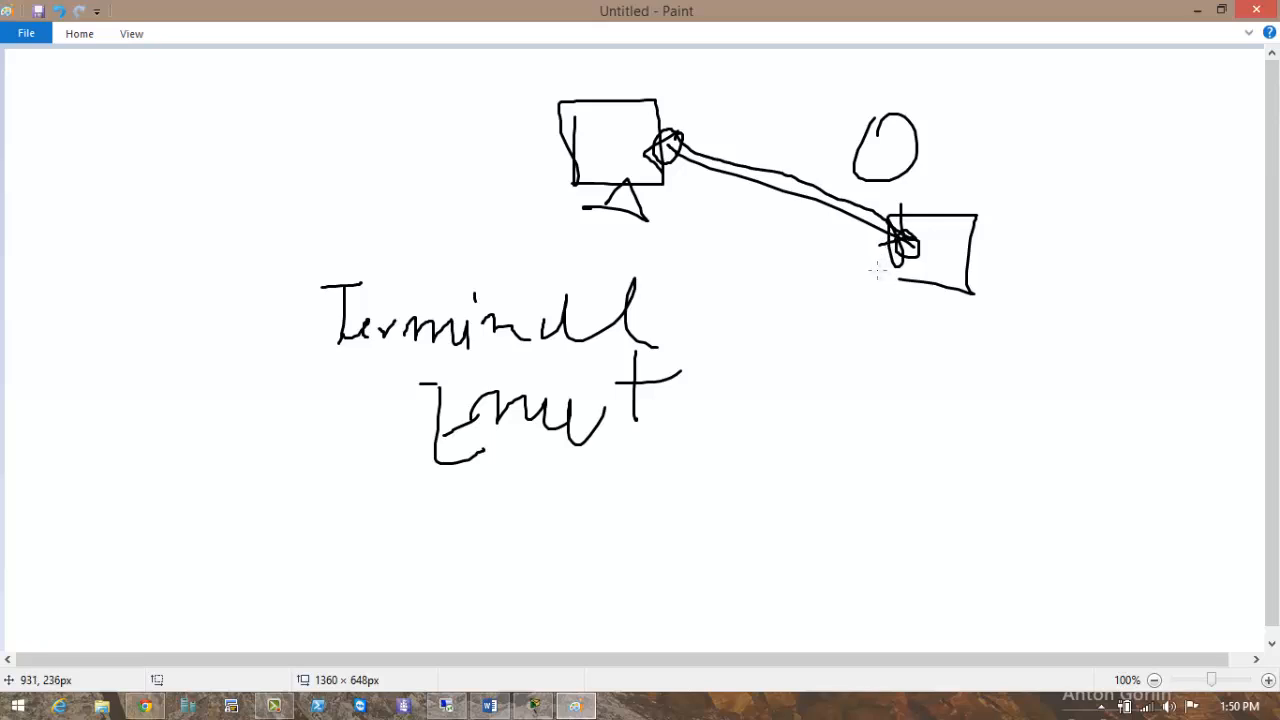
{"action": "left_click_drag", "start_coordinate": [1001, 236], "coordinate": [1046, 211]}
{"action": "left_click_drag", "start_coordinate": [973, 150], "coordinate": [998, 133]}
{"action": "left_click_drag", "start_coordinate": [800, 96], "coordinate": [788, 152]}
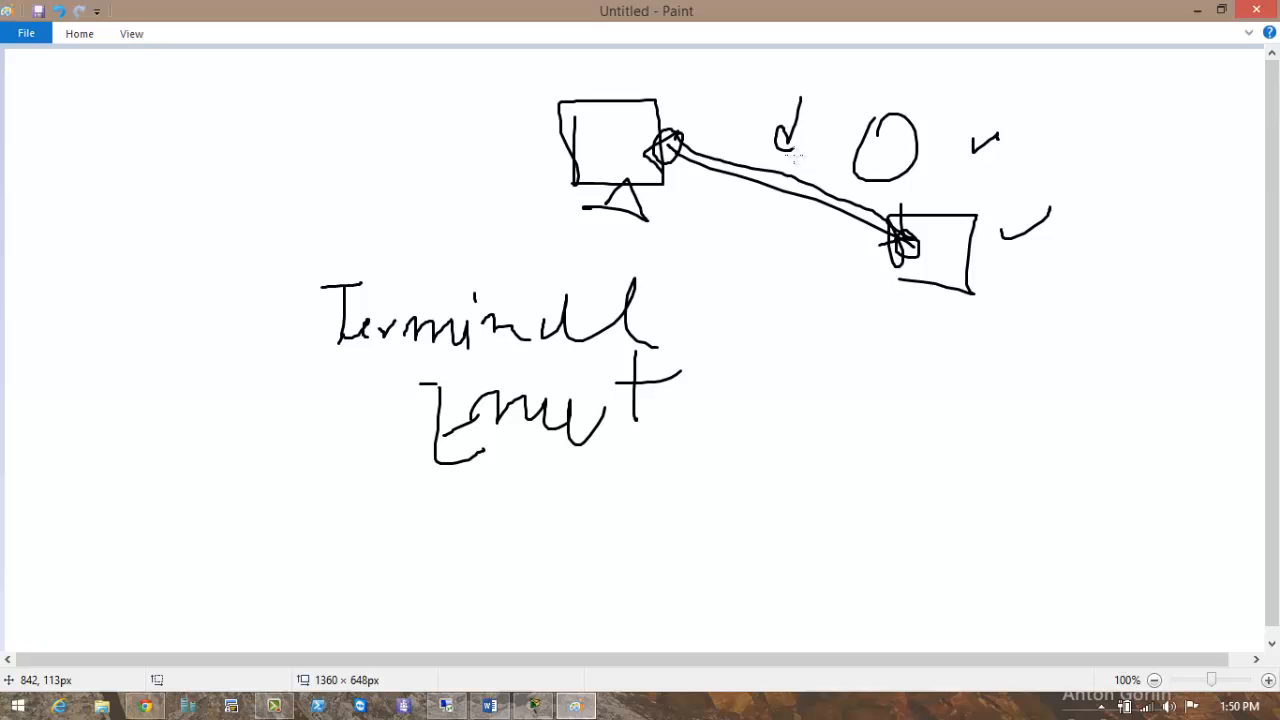
Write numbered notes, circled 1 'Hyper' and circled 2 with text, then minimize Paint.
{"action": "mouse_move", "coordinate": [767, 322]}
{"action": "left_mouse_down"}
{"action": "mouse_move", "coordinate": [766, 360]}
{"action": "mouse_move", "coordinate": [805, 340]}
{"action": "mouse_move", "coordinate": [782, 316]}
{"action": "left_mouse_up"}
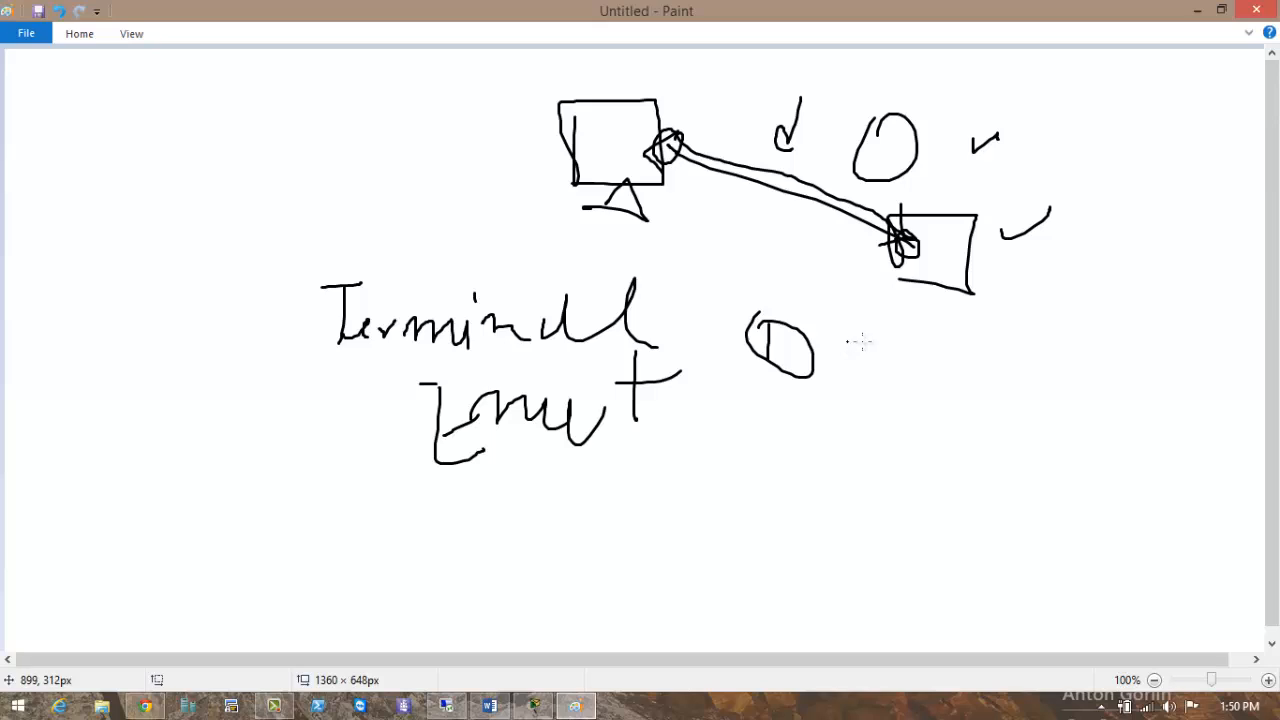
{"action": "mouse_move", "coordinate": [862, 336]}
{"action": "left_mouse_down"}
{"action": "mouse_move", "coordinate": [862, 366]}
{"action": "mouse_move", "coordinate": [886, 370]}
{"action": "left_mouse_up"}
{"action": "left_click_drag", "start_coordinate": [895, 355], "coordinate": [918, 405]}
{"action": "mouse_move", "coordinate": [940, 345]}
{"action": "left_mouse_down"}
{"action": "mouse_move", "coordinate": [936, 395]}
{"action": "mouse_move", "coordinate": [950, 370]}
{"action": "mouse_move", "coordinate": [982, 362]}
{"action": "left_mouse_up"}
{"action": "mouse_move", "coordinate": [988, 370]}
{"action": "left_mouse_down"}
{"action": "mouse_move", "coordinate": [1000, 354]}
{"action": "mouse_move", "coordinate": [991, 370]}
{"action": "left_mouse_up"}
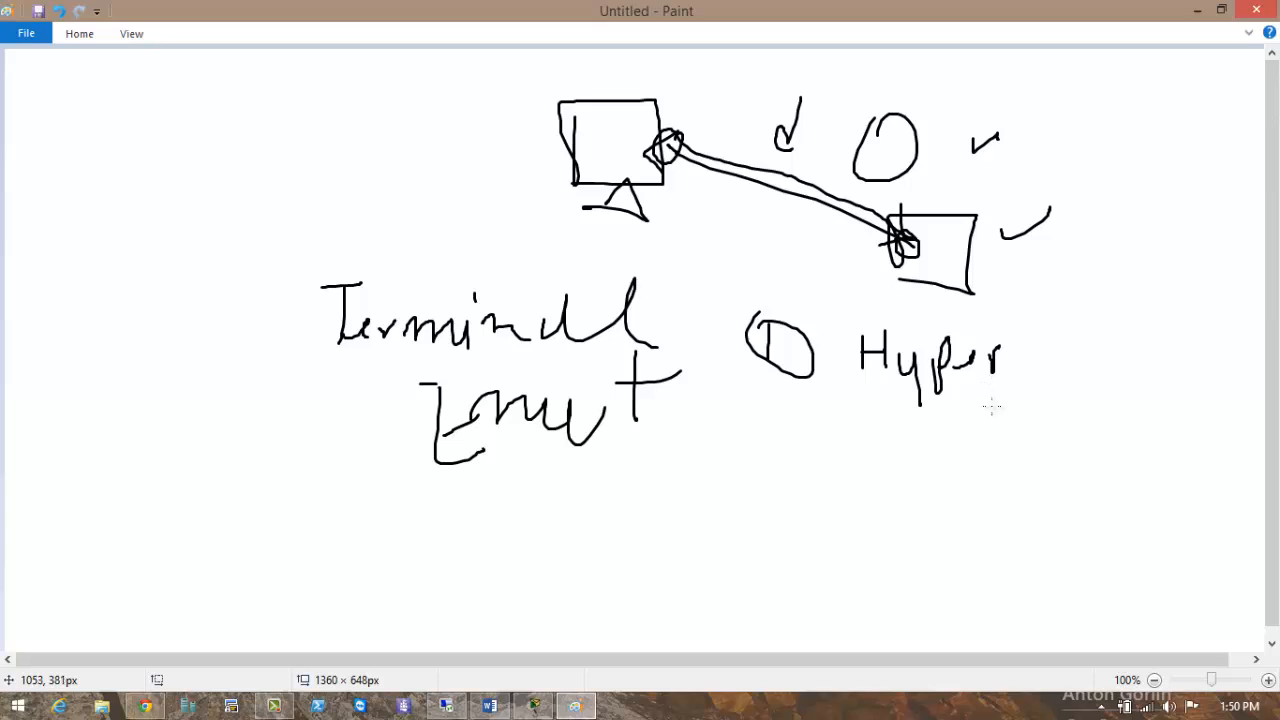
{"action": "left_click_drag", "start_coordinate": [775, 409], "coordinate": [799, 433]}
{"action": "mouse_move", "coordinate": [788, 397]}
{"action": "left_mouse_down"}
{"action": "mouse_move", "coordinate": [806, 418]}
{"action": "mouse_move", "coordinate": [763, 403]}
{"action": "left_mouse_up"}
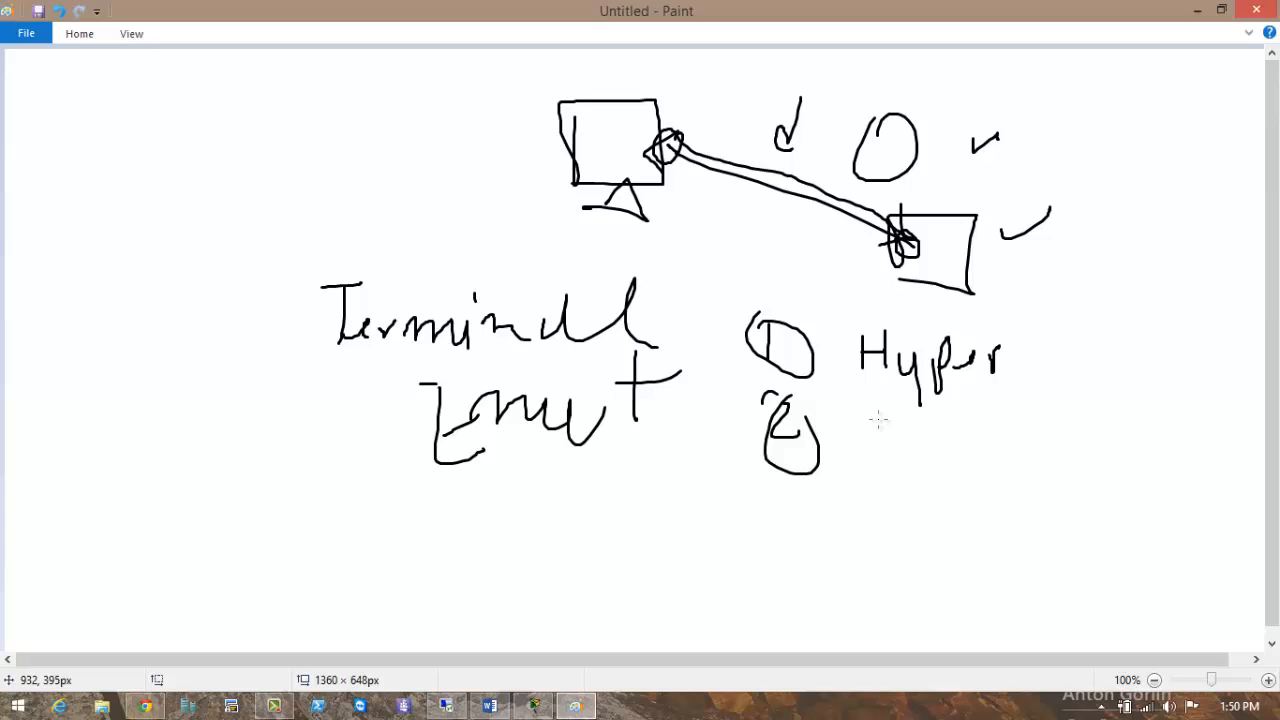
{"action": "left_click_drag", "start_coordinate": [878, 430], "coordinate": [882, 462]}
{"action": "mouse_move", "coordinate": [848, 423]}
{"action": "left_mouse_down"}
{"action": "mouse_move", "coordinate": [910, 418]}
{"action": "mouse_move", "coordinate": [935, 440]}
{"action": "mouse_move", "coordinate": [972, 428]}
{"action": "left_mouse_up"}
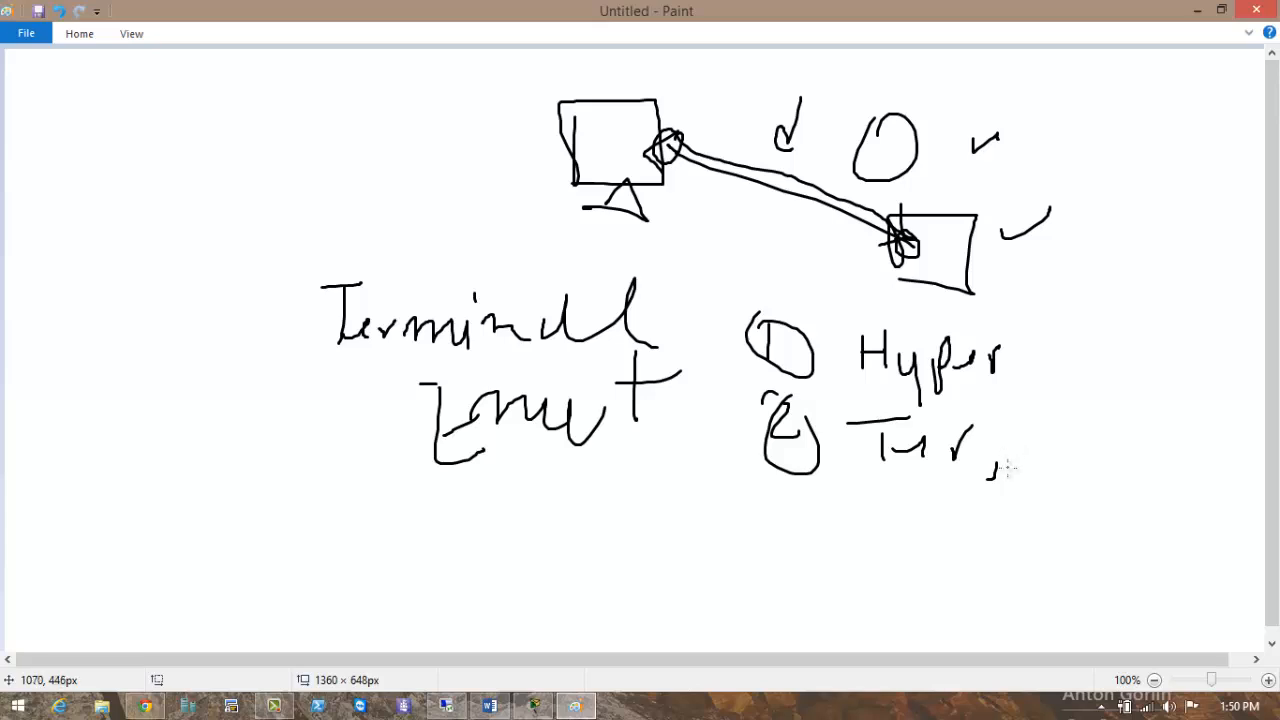
{"action": "left_click", "coordinate": [1005, 474]}
{"action": "left_click", "coordinate": [1015, 503]}
{"action": "mouse_move", "coordinate": [1014, 458]}
{"action": "left_mouse_down"}
{"action": "mouse_move", "coordinate": [1045, 422]}
{"action": "mouse_move", "coordinate": [1043, 478]}
{"action": "mouse_move", "coordinate": [1046, 426]}
{"action": "left_mouse_up"}
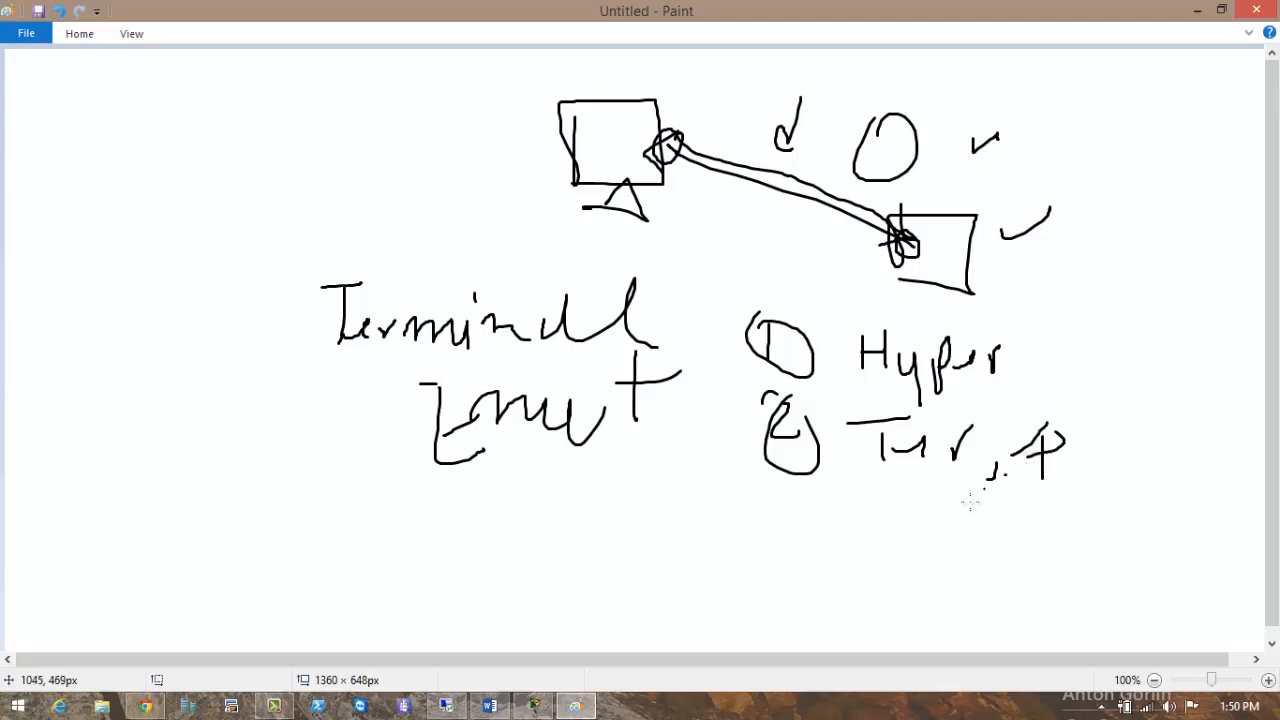
{"action": "left_click", "coordinate": [1195, 11]}
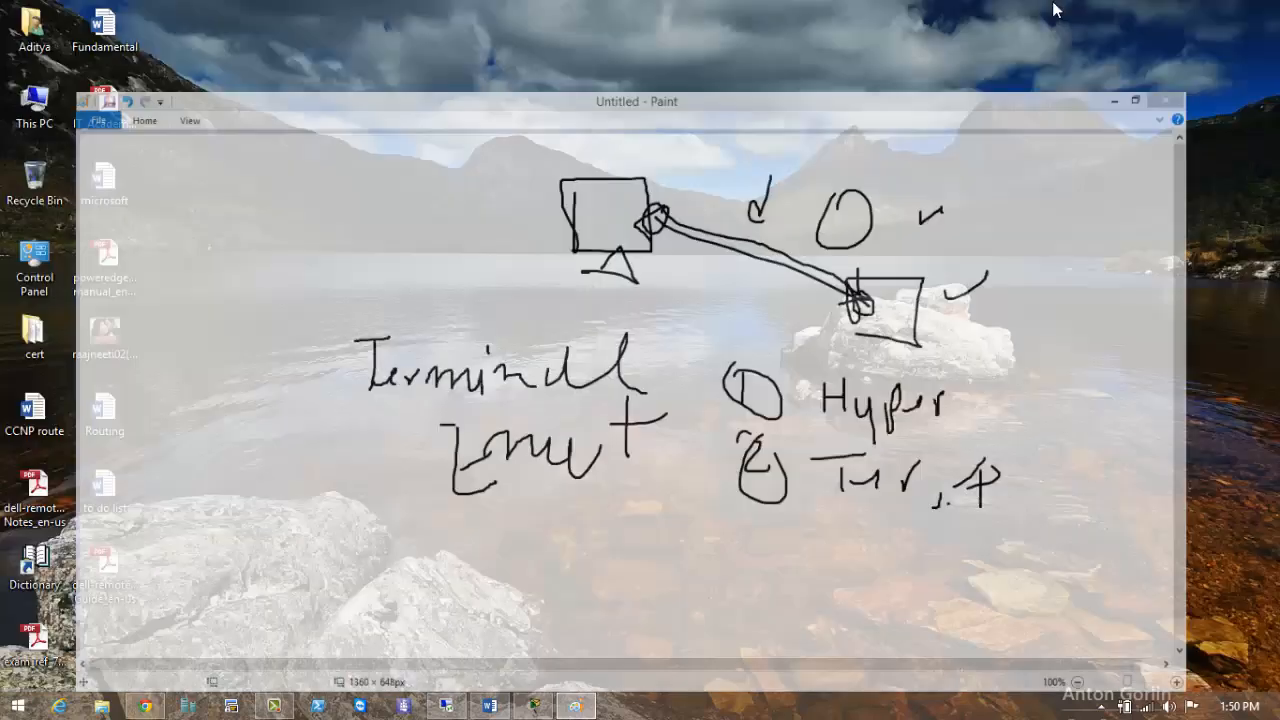
Finish and close the completed Wireshark setup in the remote session.
{"action": "left_click", "coordinate": [461, 705]}
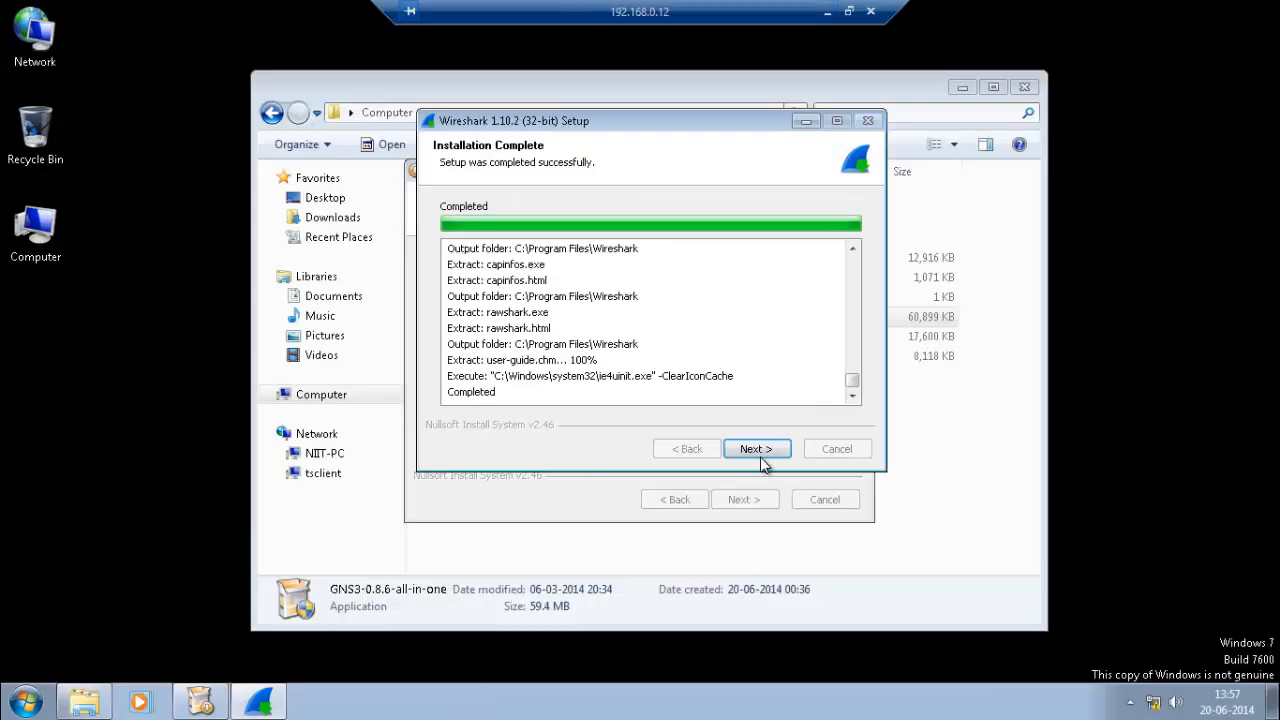
{"action": "left_click", "coordinate": [760, 452]}
{"action": "left_click", "coordinate": [760, 452]}
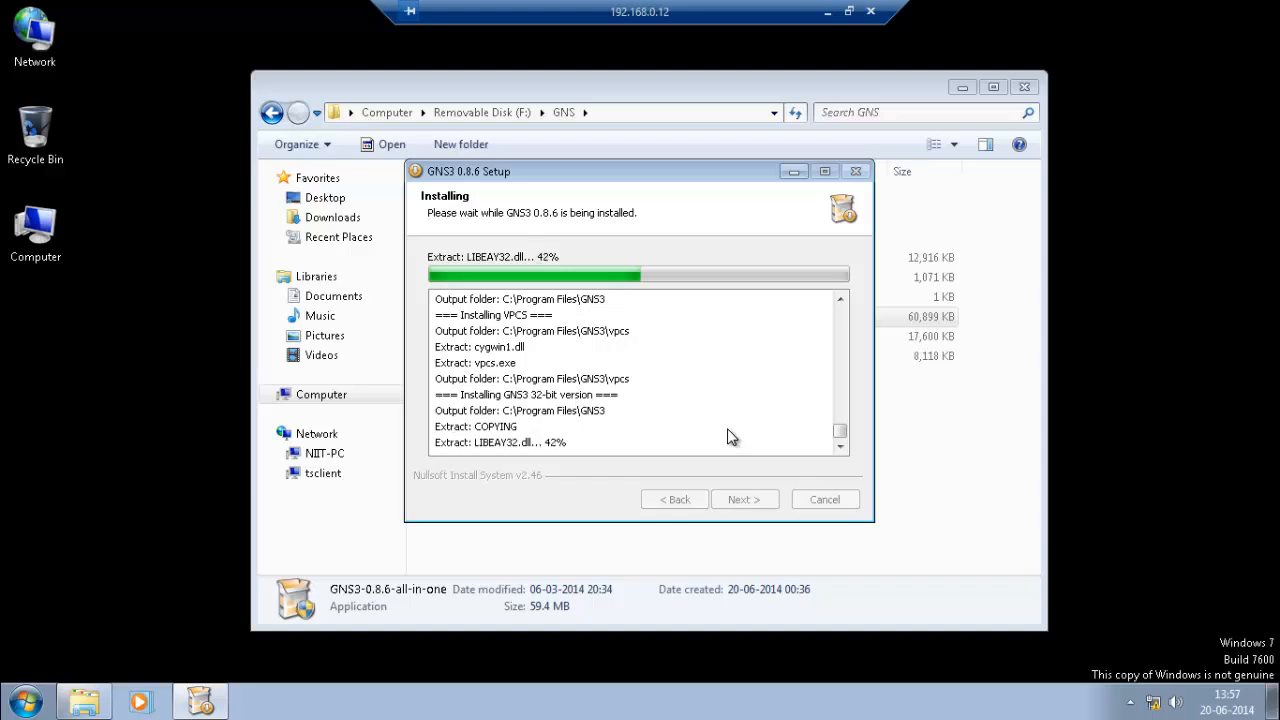
{"action": "left_click", "coordinate": [492, 366]}
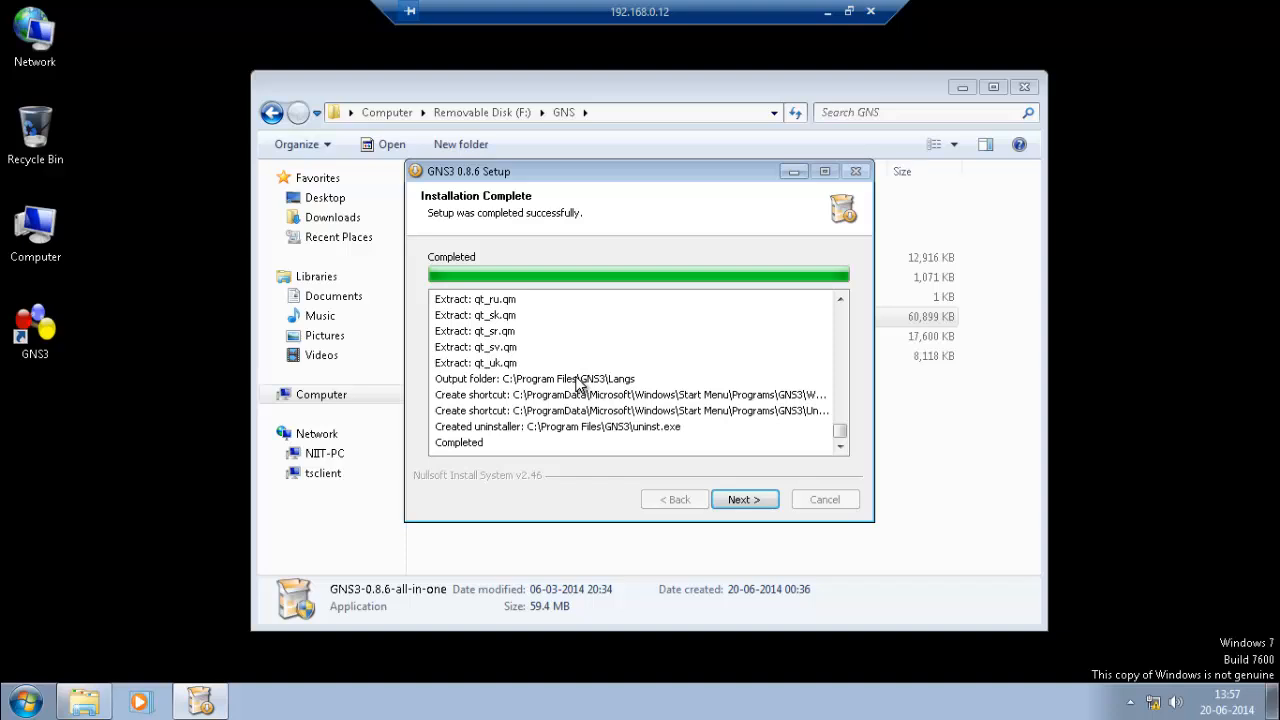
Complete GNS3 0.8.6 setup, declining the newsletter and keeping Start GNS3 checked.
{"action": "left_click", "coordinate": [759, 498]}
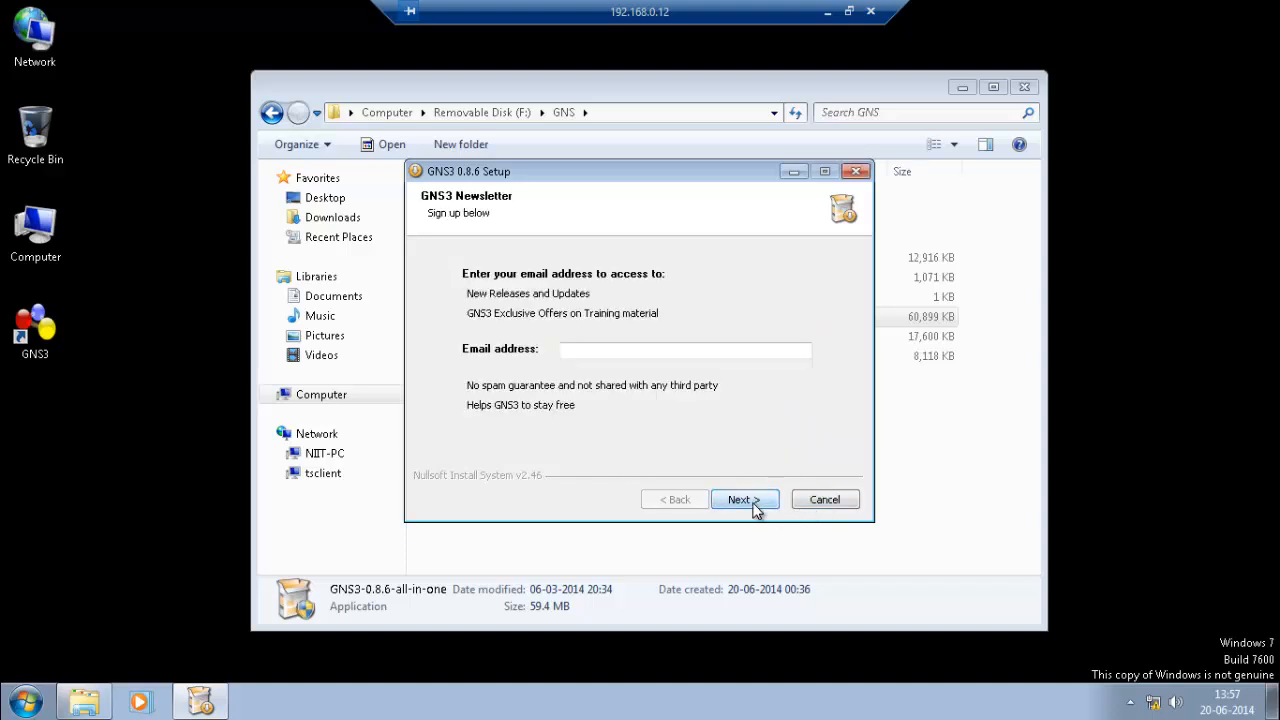
{"action": "left_click", "coordinate": [754, 508]}
{"action": "left_click", "coordinate": [667, 413]}
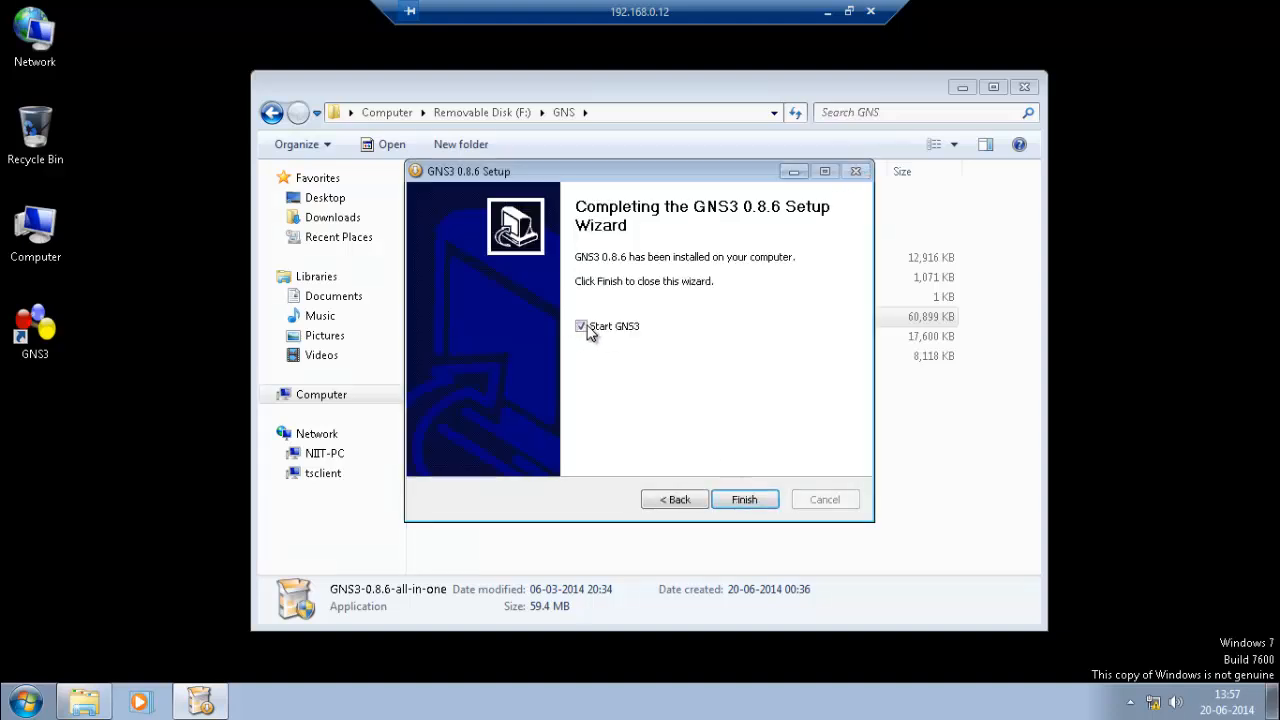
{"action": "left_click", "coordinate": [743, 502]}
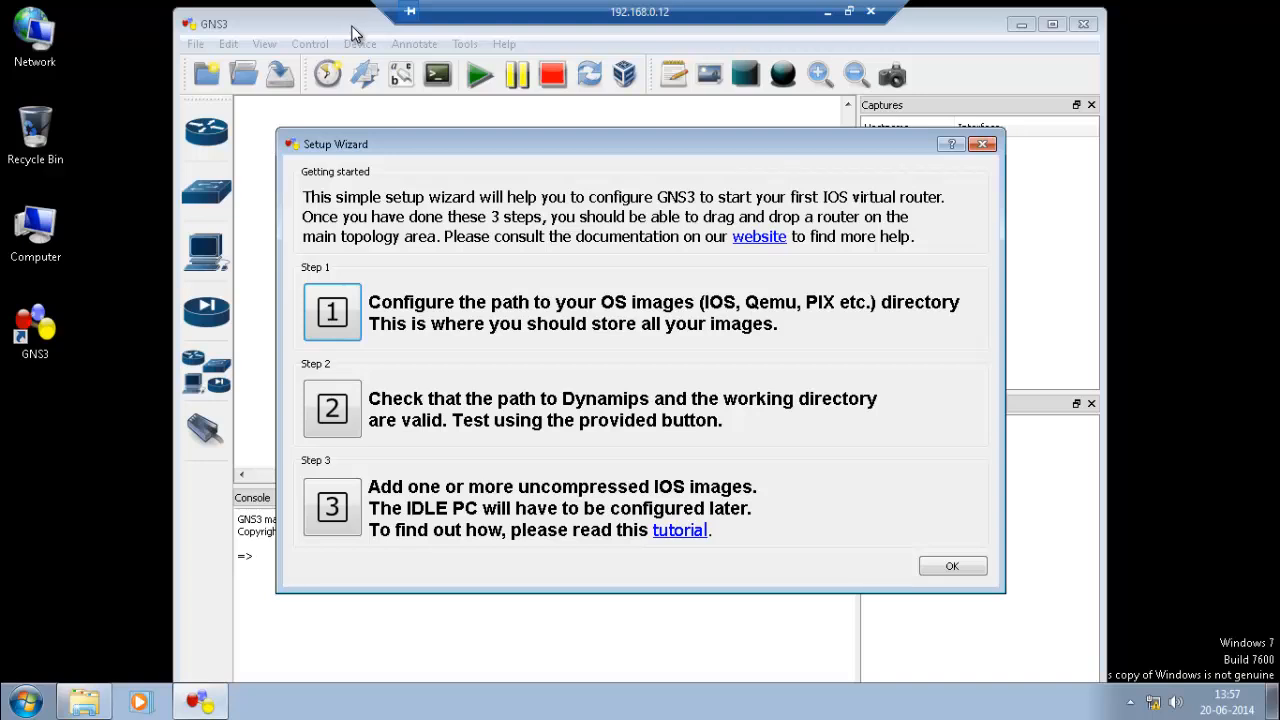
Test Dynamips in Preferences and look over the Capture, Qemu and VirtualBox settings.
{"action": "left_click_drag", "start_coordinate": [443, 132], "coordinate": [449, 106]}
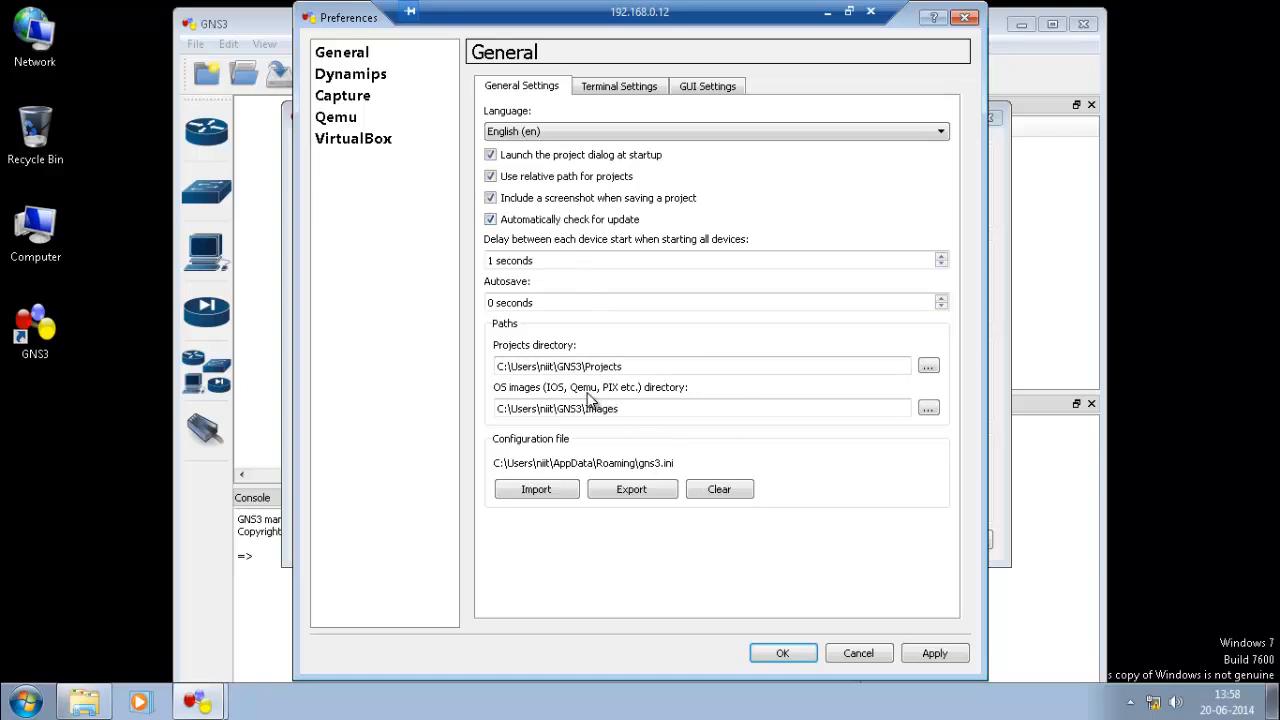
{"action": "left_click", "coordinate": [360, 80]}
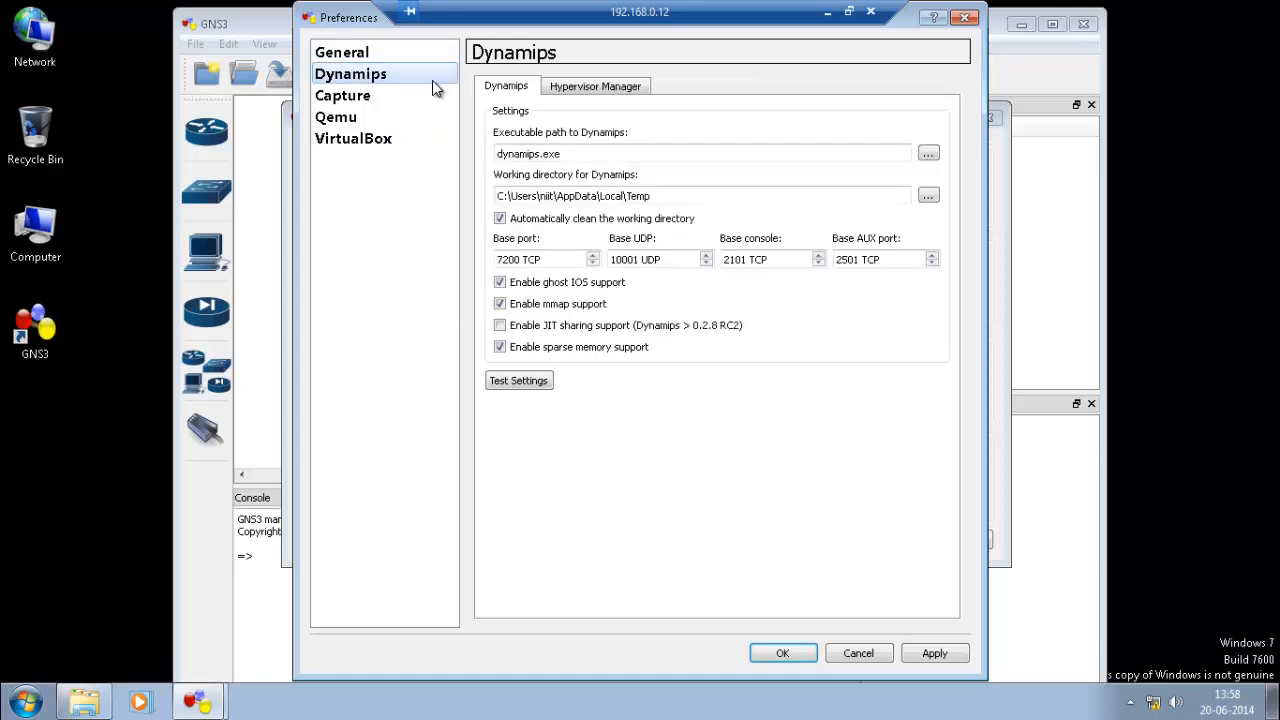
{"action": "left_click", "coordinate": [521, 386]}
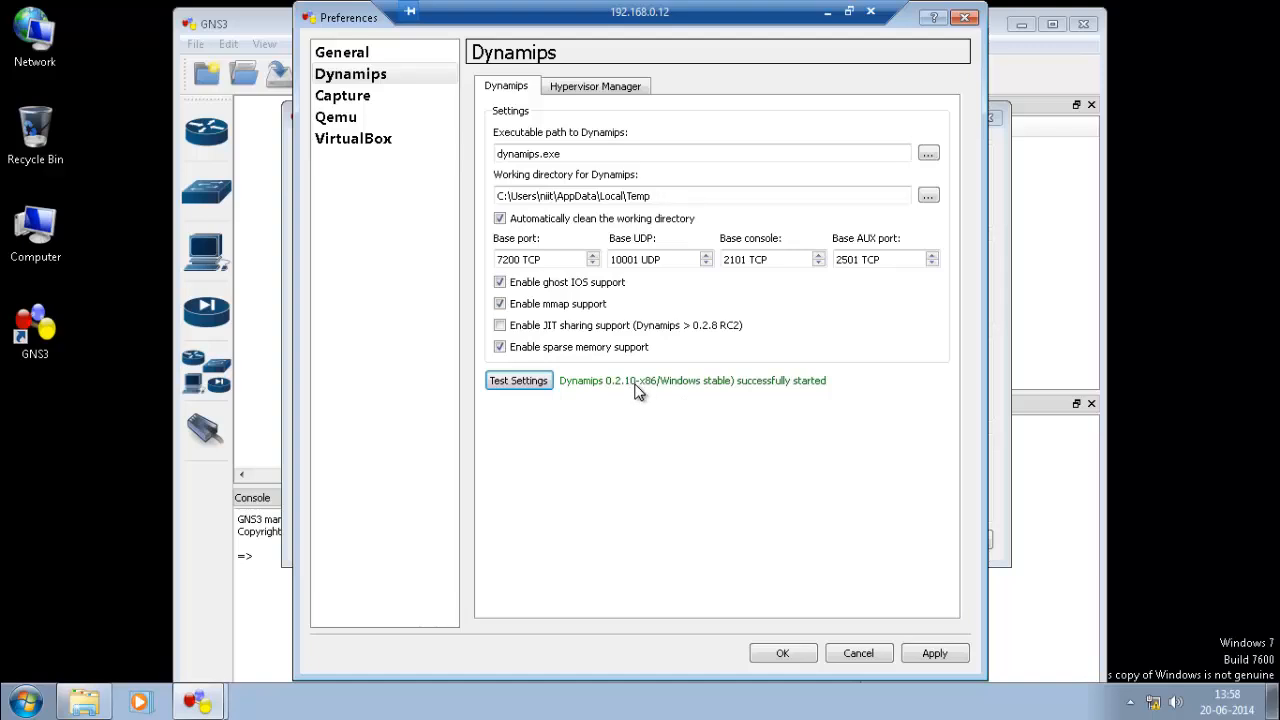
{"action": "left_click", "coordinate": [360, 100]}
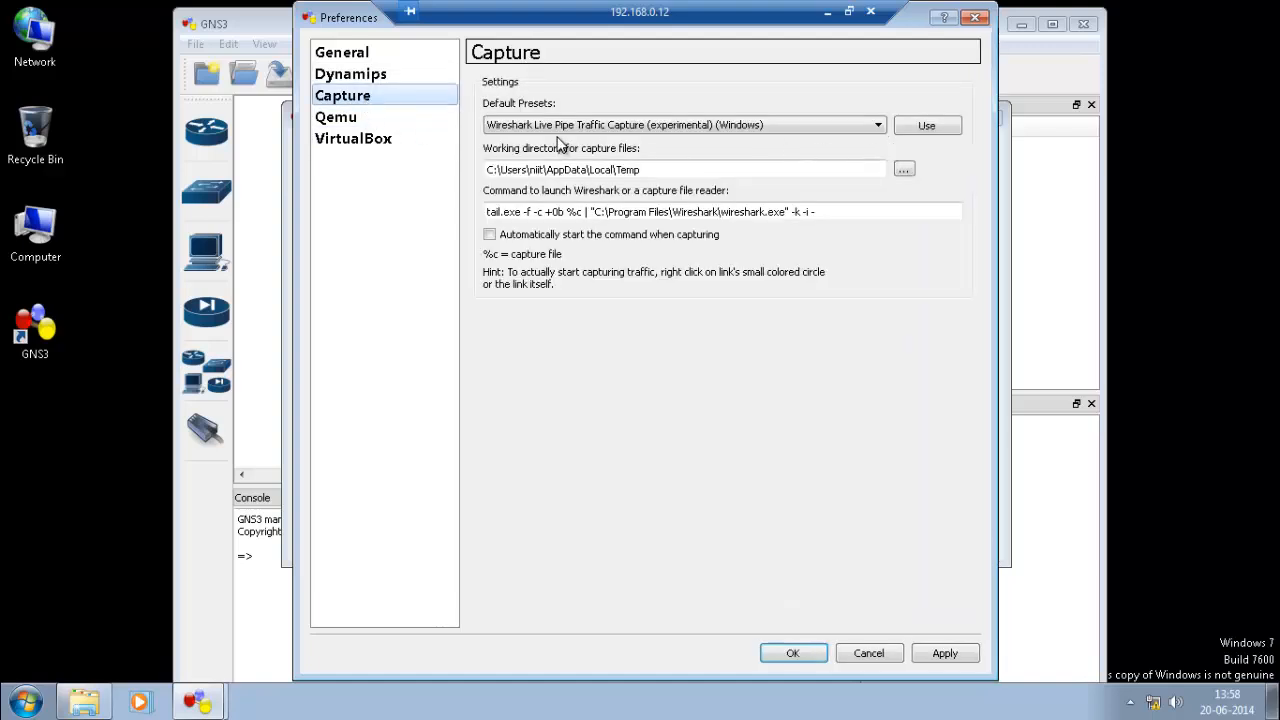
{"action": "left_click", "coordinate": [360, 117]}
{"action": "left_click", "coordinate": [360, 138]}
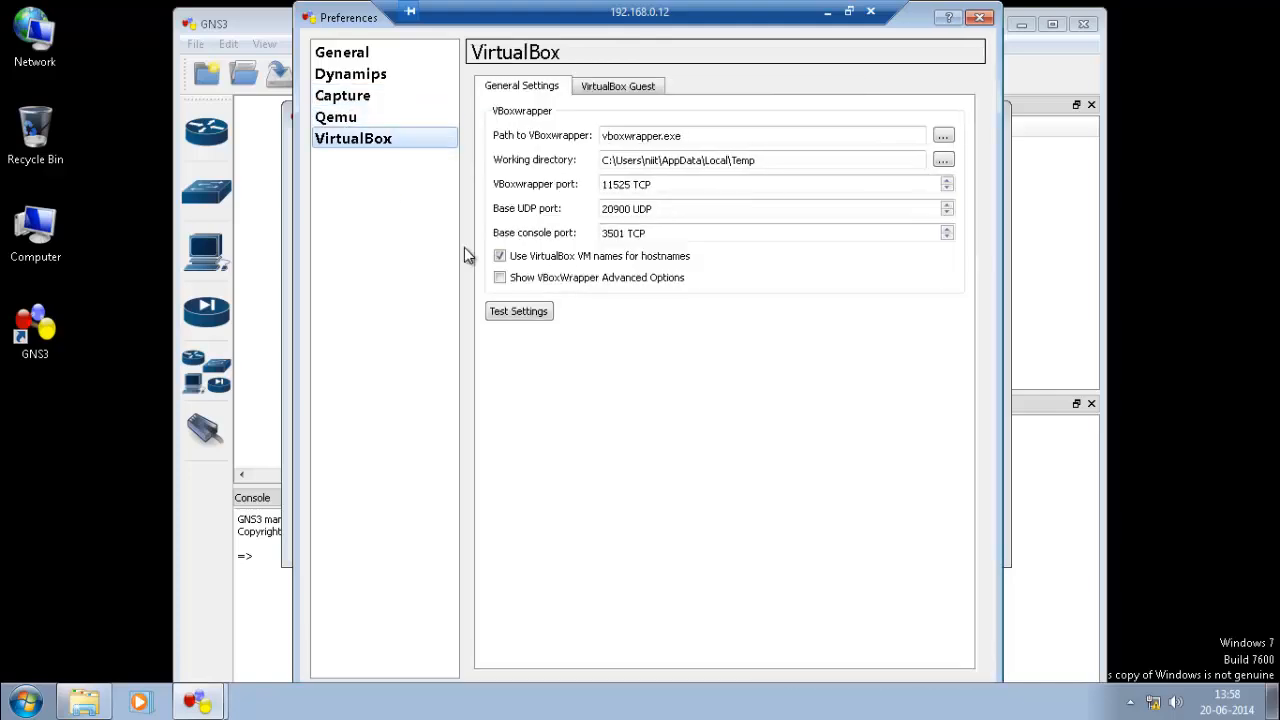
{"action": "left_click", "coordinate": [981, 19]}
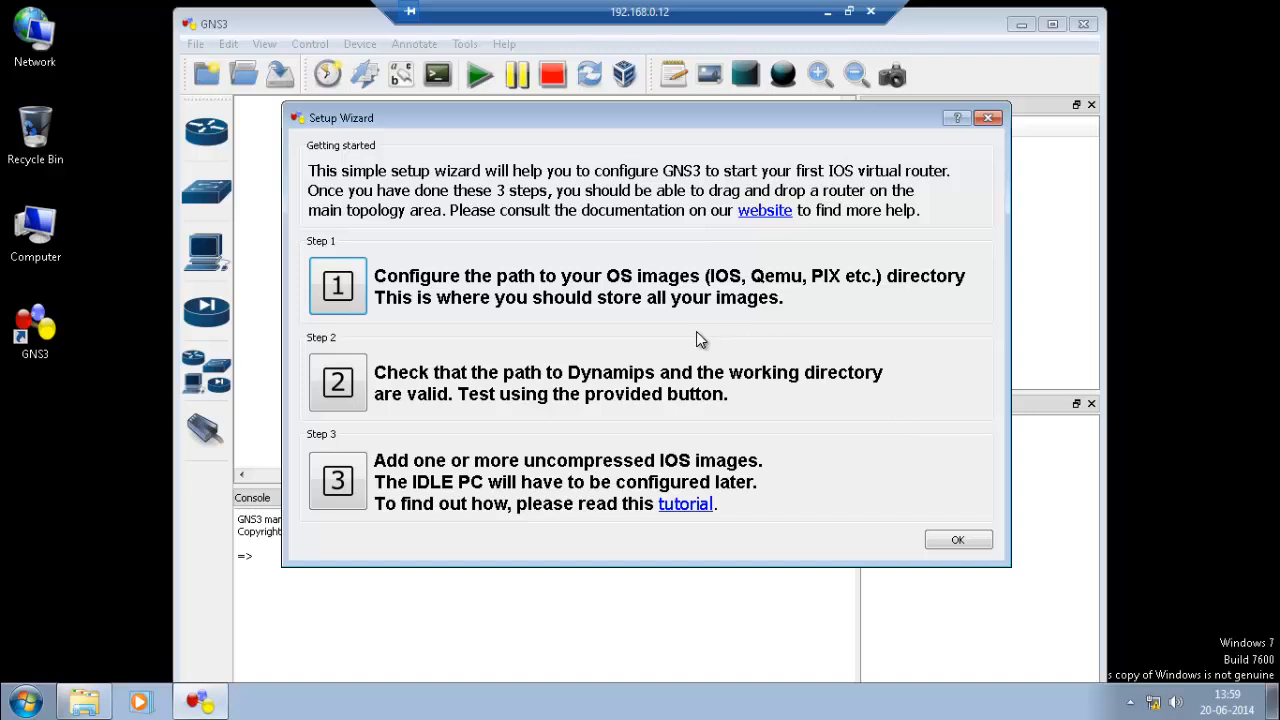
Open the Dynamips path check and IOS images windows, then minimize the remote session.
{"action": "left_click", "coordinate": [340, 387]}
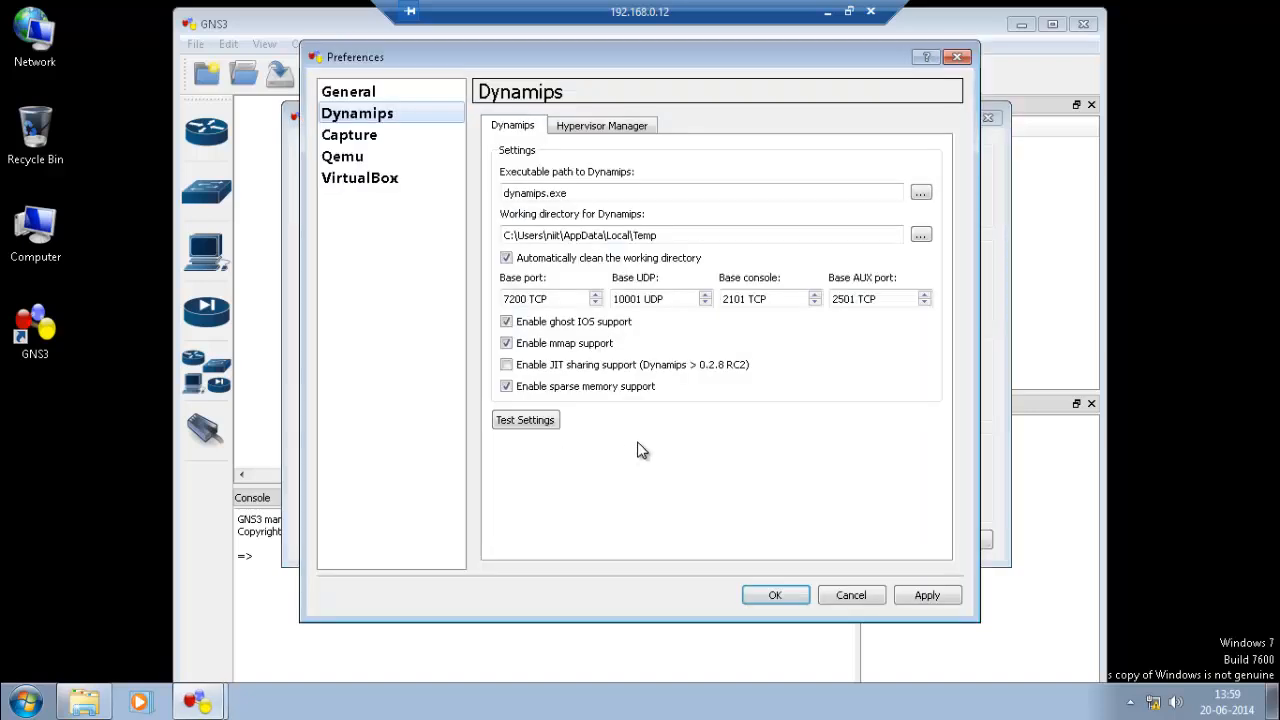
{"action": "left_click", "coordinate": [957, 58]}
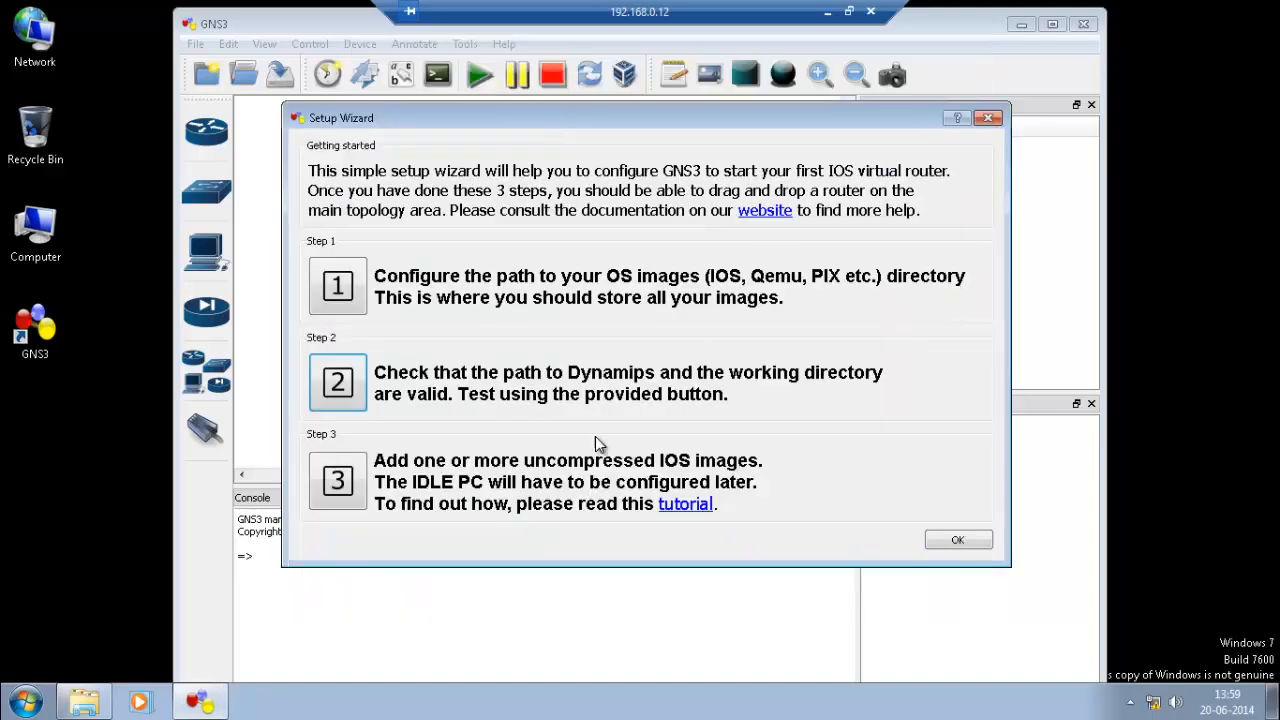
{"action": "left_click", "coordinate": [338, 500]}
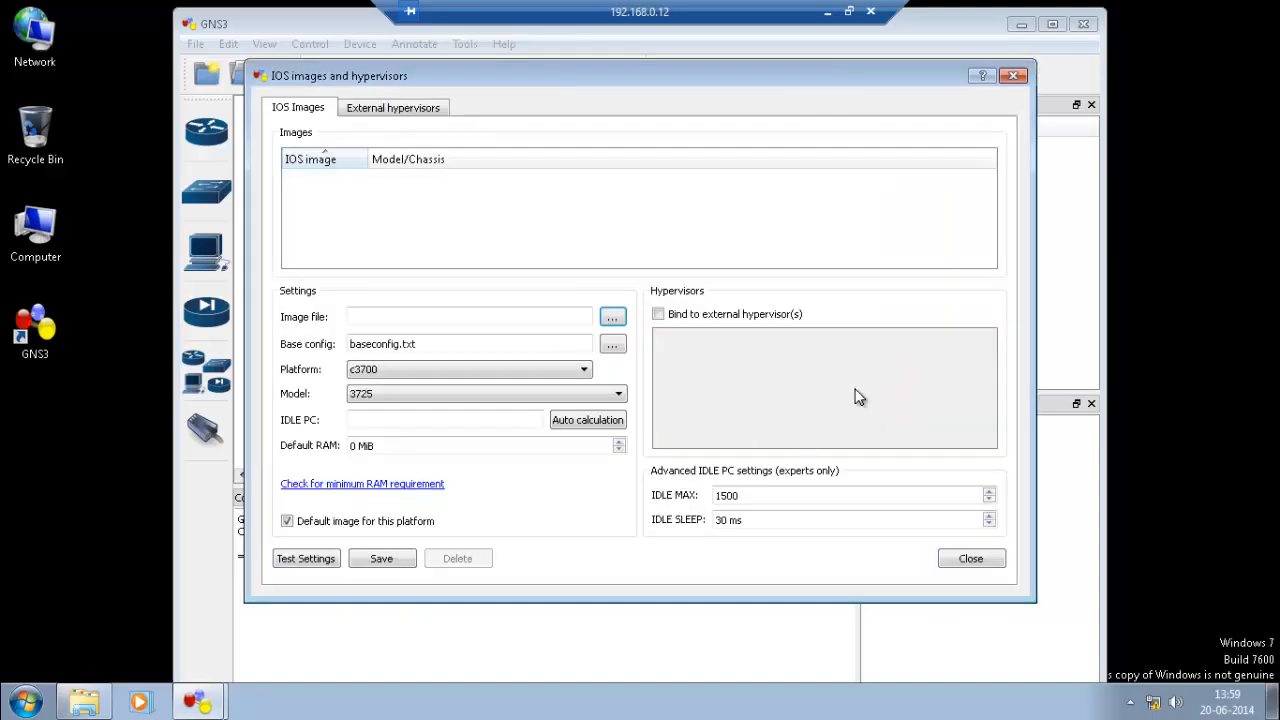
{"action": "left_click", "coordinate": [1013, 76]}
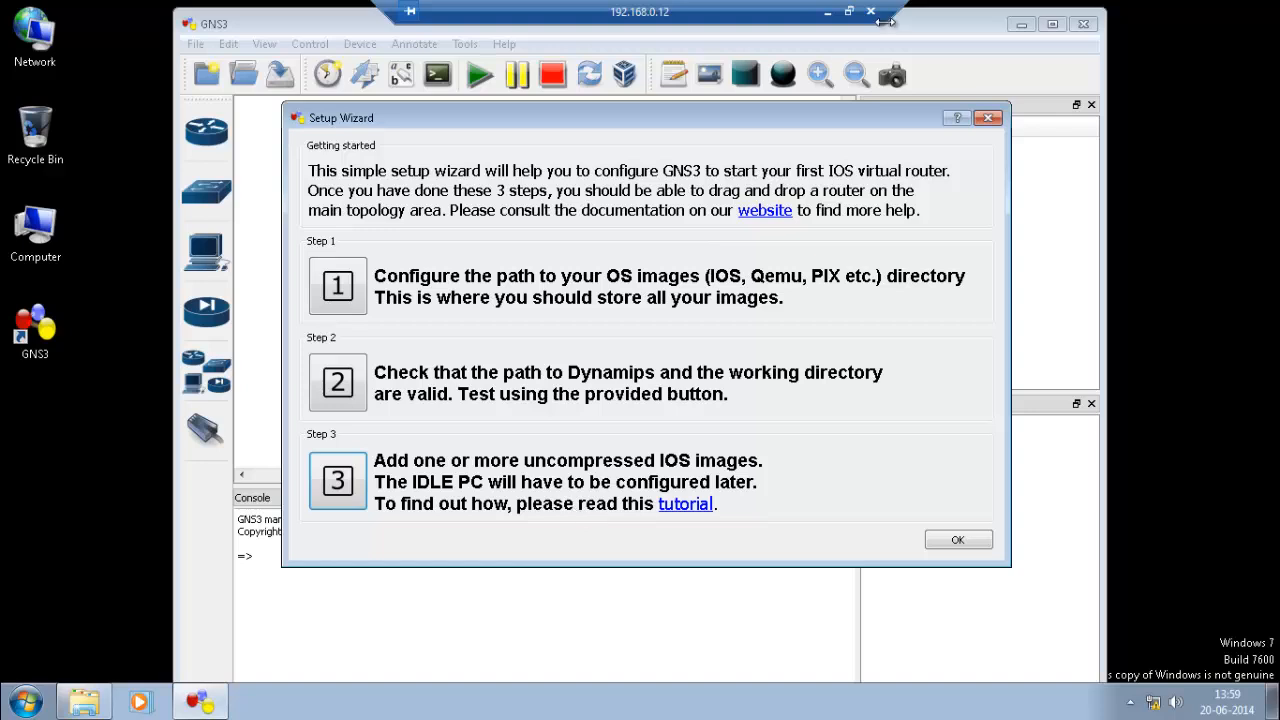
{"action": "left_click", "coordinate": [827, 12]}
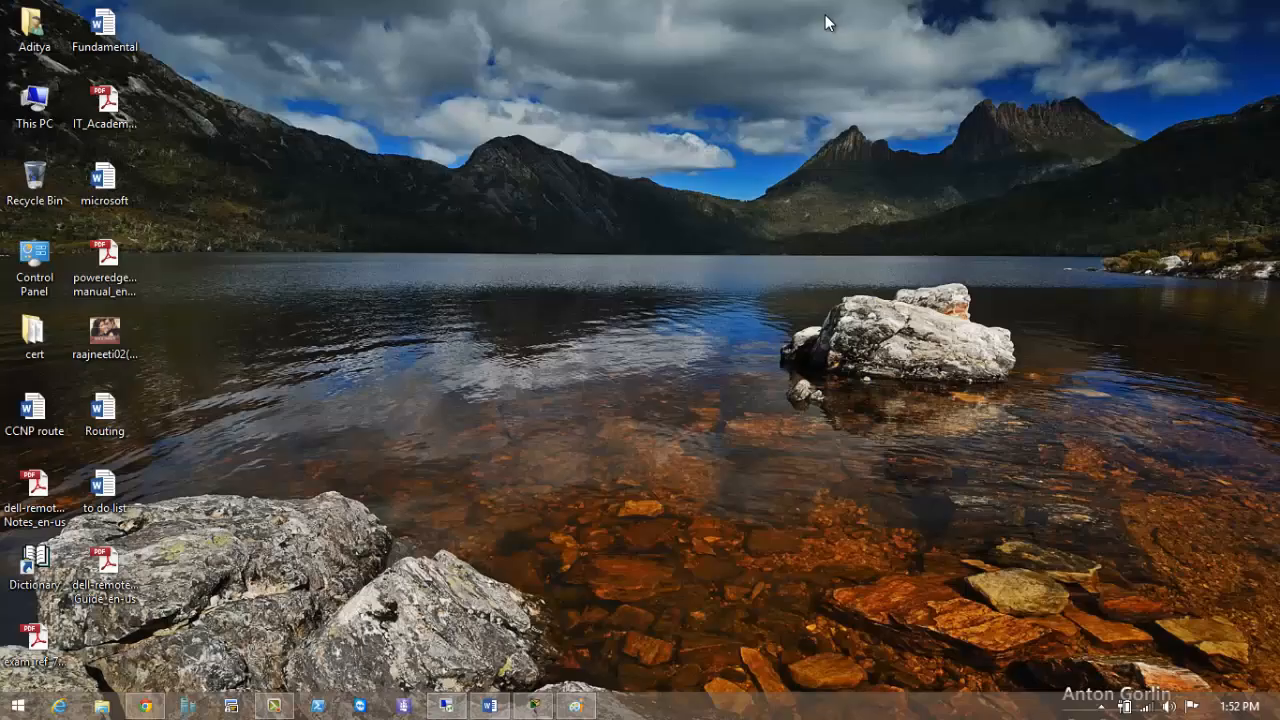
Restore Paint and erase the entire old sketch.
{"action": "left_click", "coordinate": [575, 706]}
{"action": "key", "text": "ctrl+a"}
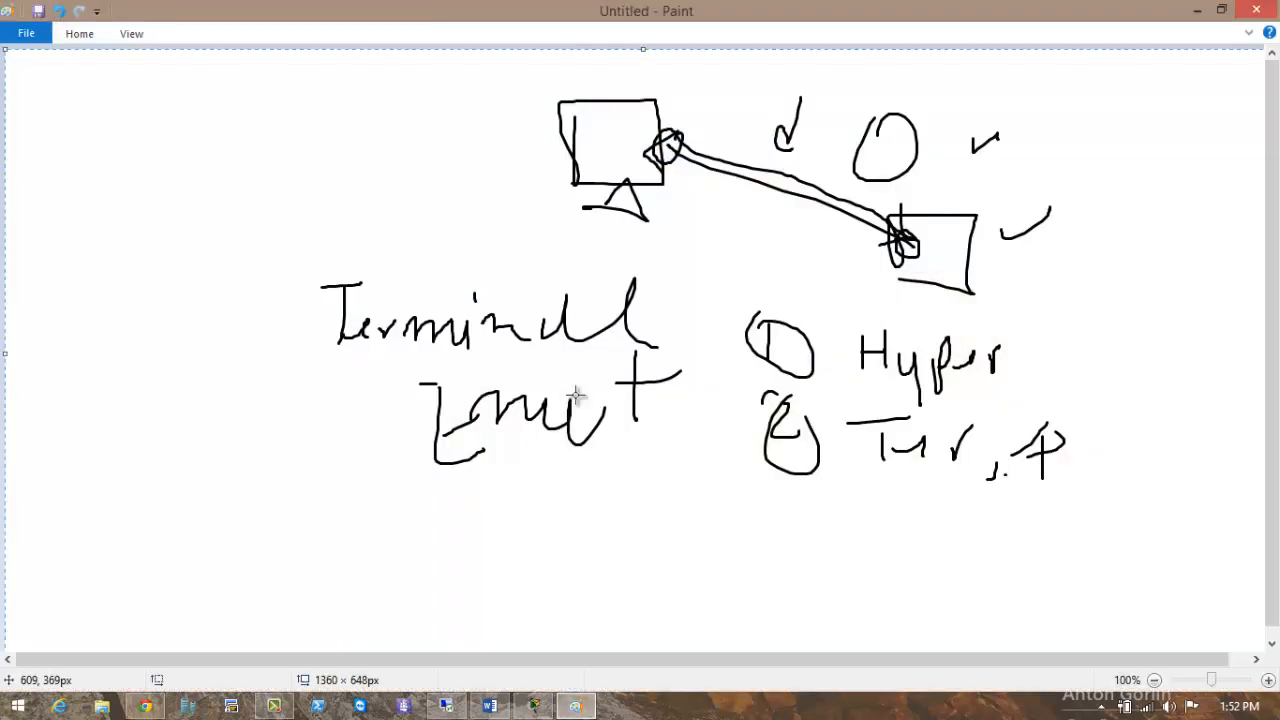
{"action": "key", "text": "Delete"}
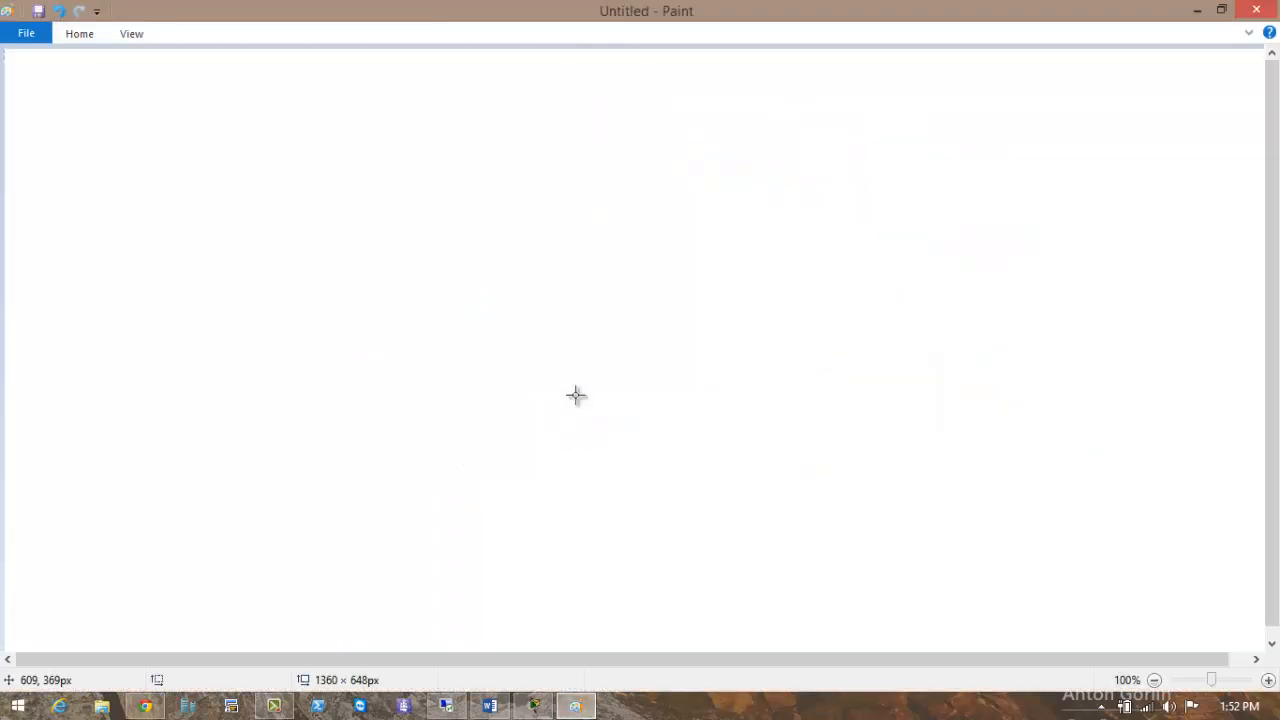
Brush a circle with arrows pointing into it from both sides, then minimize Paint.
{"action": "left_click", "coordinate": [86, 36]}
{"action": "left_click", "coordinate": [314, 75]}
{"action": "left_click_drag", "start_coordinate": [545, 165], "coordinate": [551, 169]}
{"action": "left_click_drag", "start_coordinate": [702, 120], "coordinate": [612, 193]}
{"action": "left_click_drag", "start_coordinate": [655, 158], "coordinate": [642, 216]}
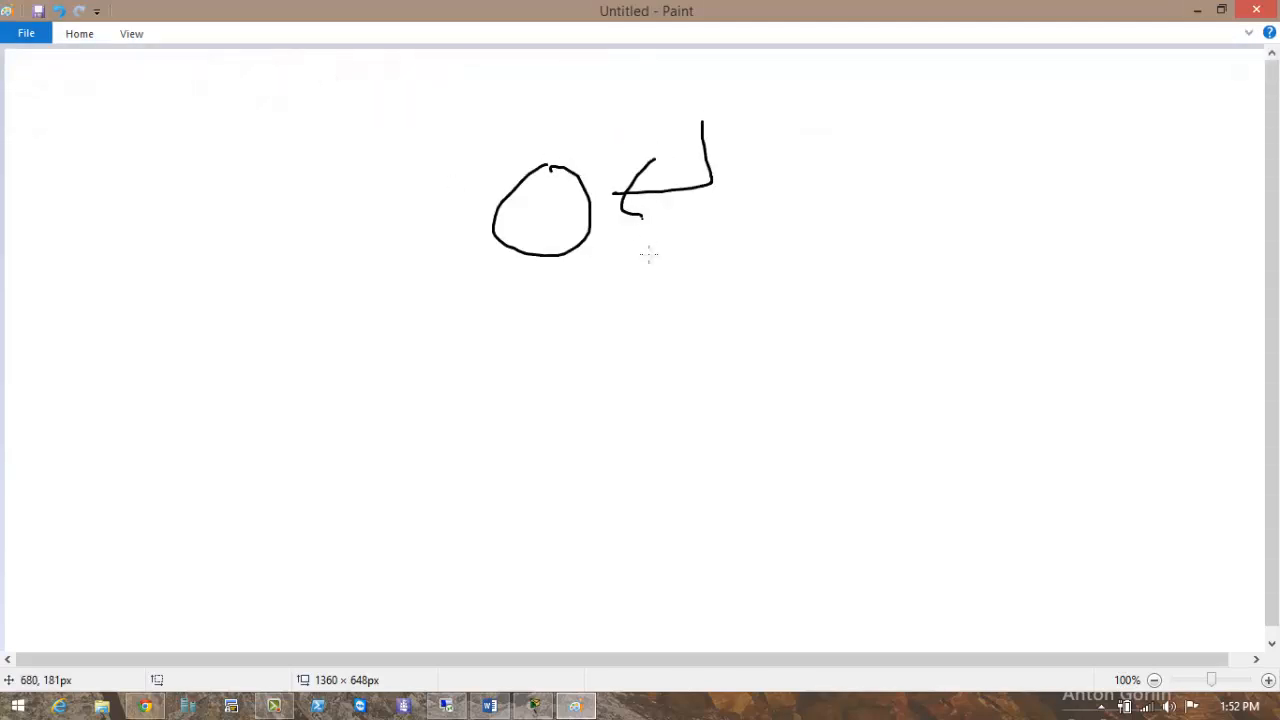
{"action": "mouse_move", "coordinate": [318, 82]}
{"action": "left_mouse_down"}
{"action": "mouse_move", "coordinate": [466, 186]}
{"action": "mouse_move", "coordinate": [449, 215]}
{"action": "left_mouse_up"}
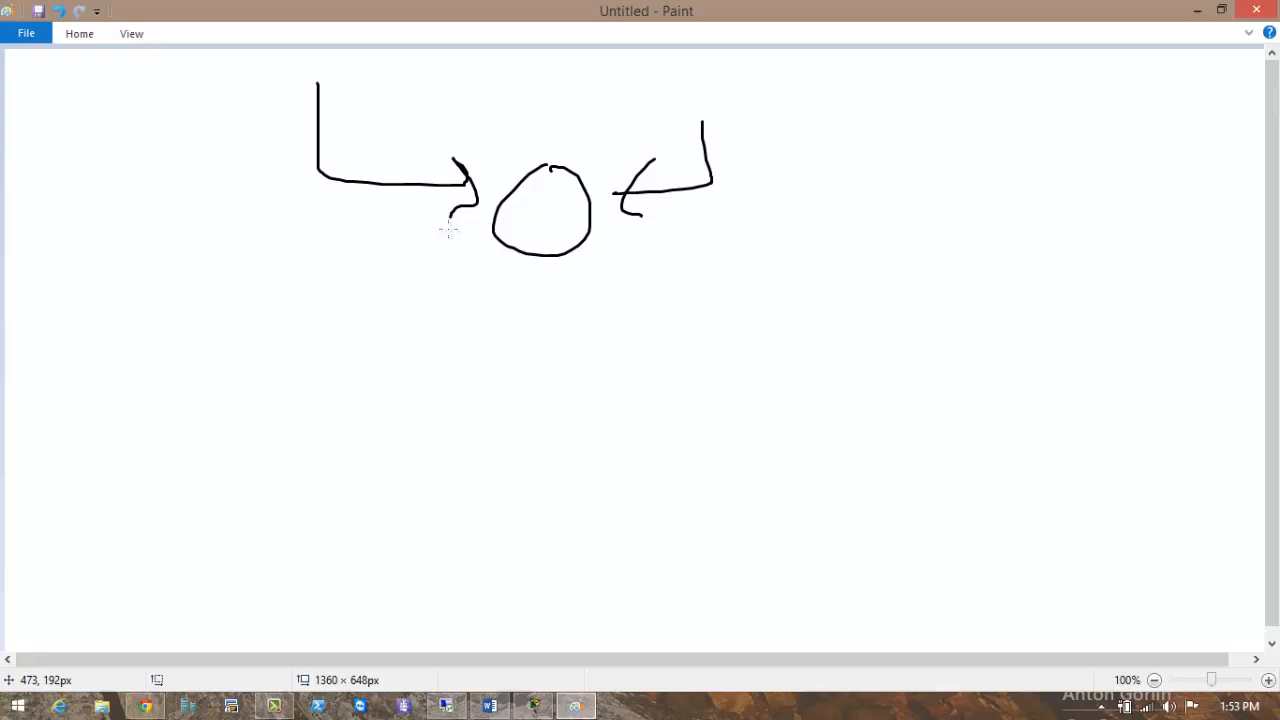
{"action": "left_click", "coordinate": [1196, 11]}
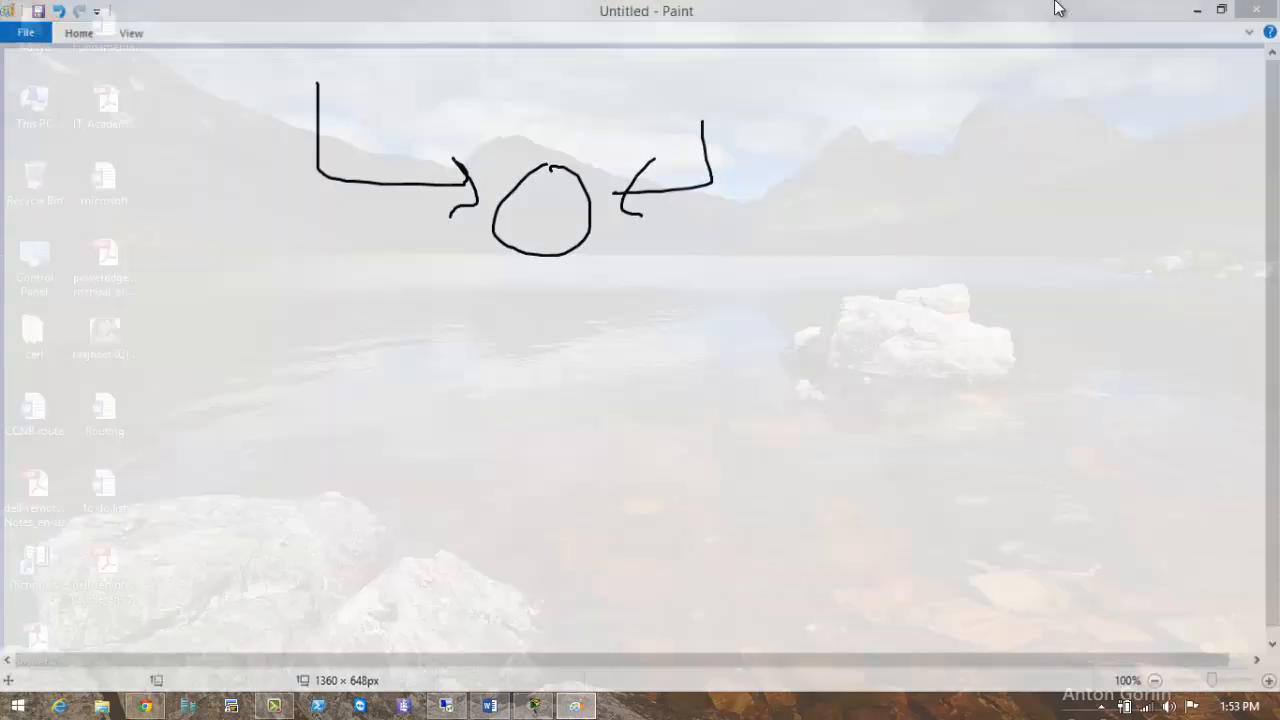
Add the c1720-sy-mz.122-40a image from Removable Disk F:'s GNS folder and save it.
{"action": "left_click", "coordinate": [459, 708]}
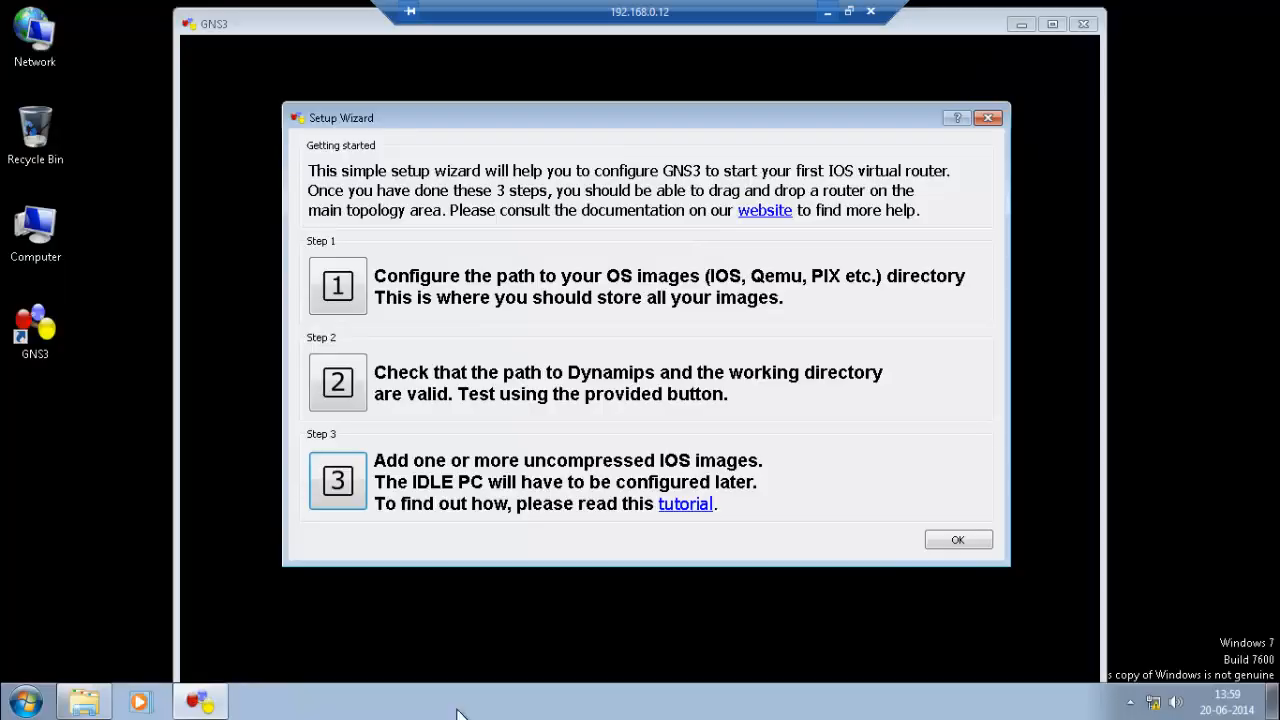
{"action": "left_click", "coordinate": [338, 482]}
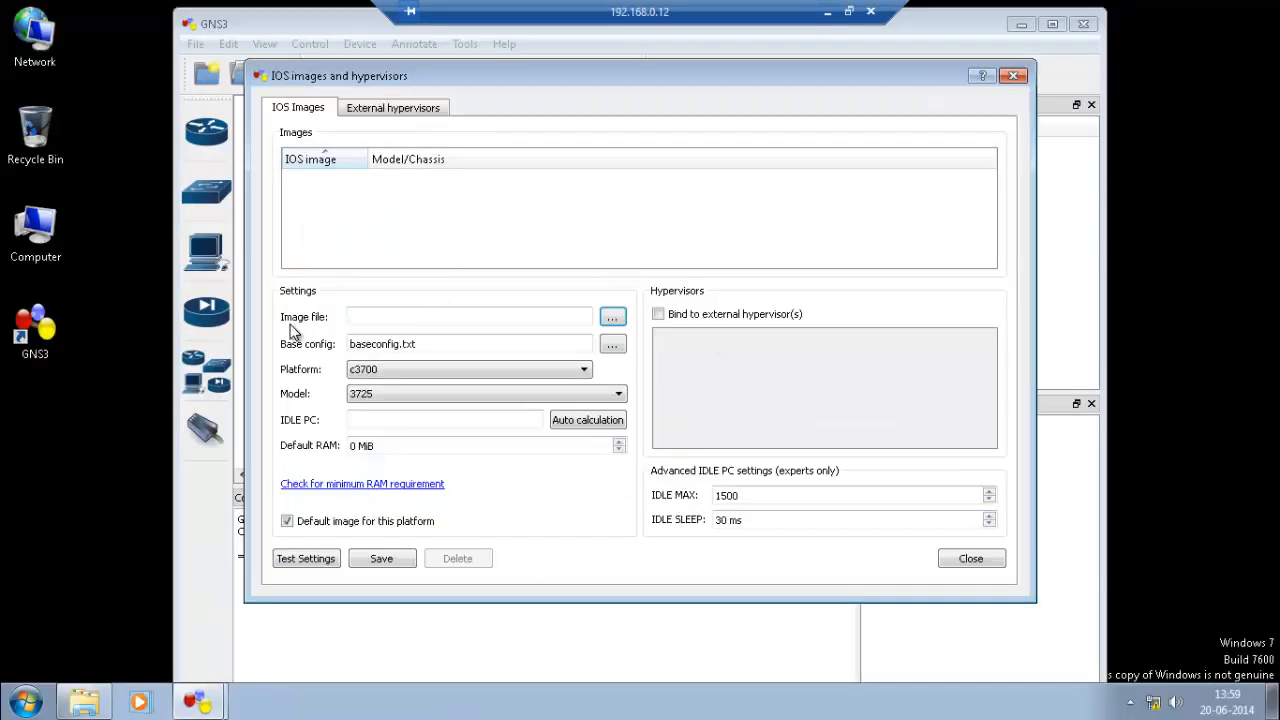
{"action": "left_click", "coordinate": [612, 317]}
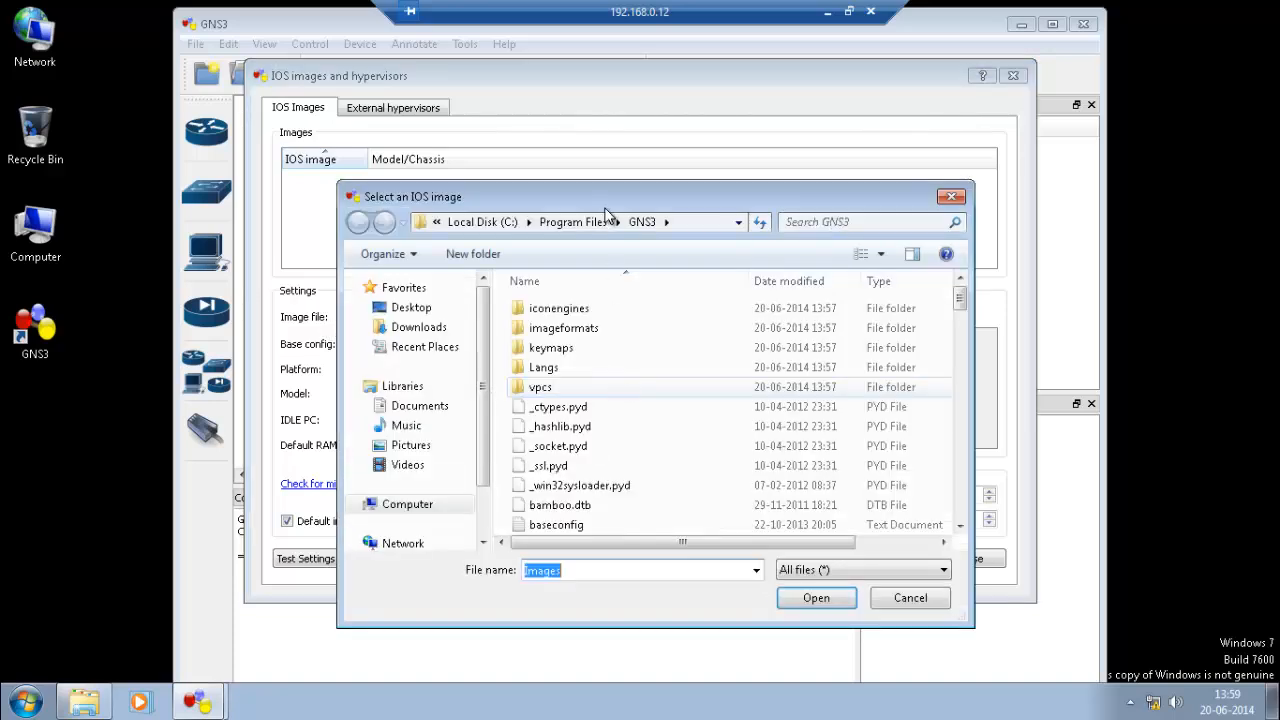
{"action": "left_click_drag", "start_coordinate": [481, 438], "coordinate": [487, 515]}
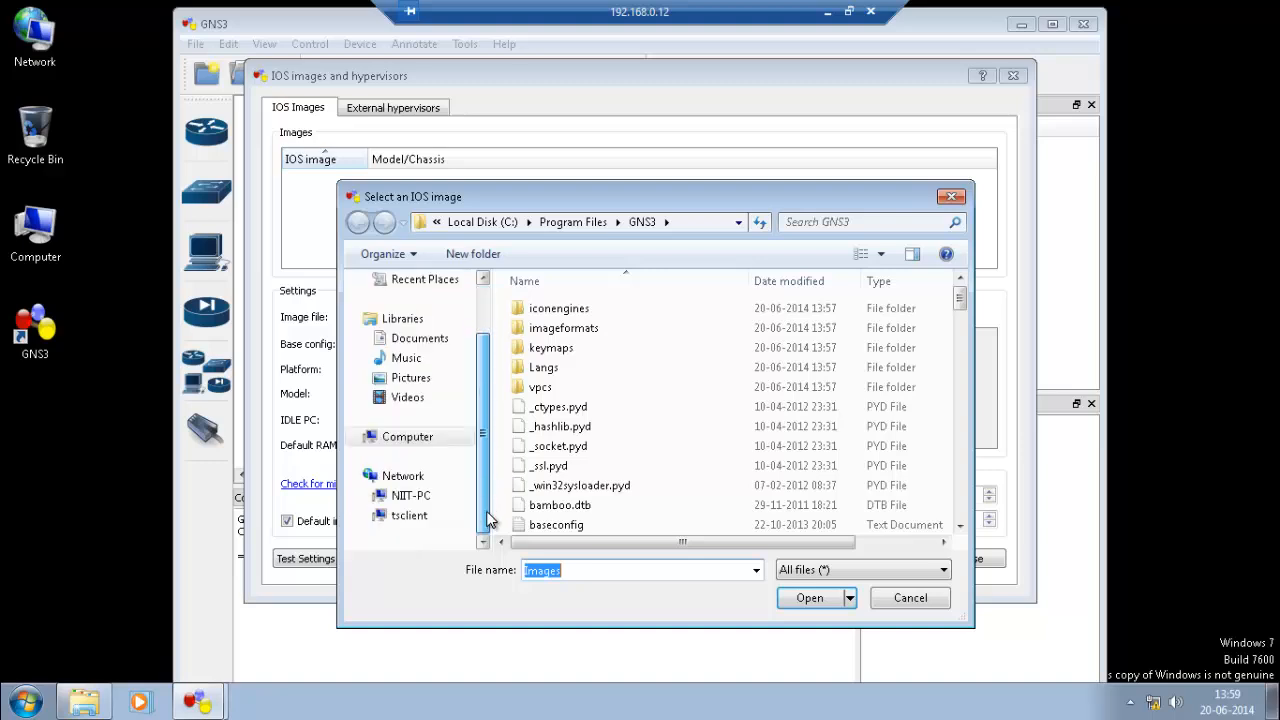
{"action": "left_click", "coordinate": [427, 498]}
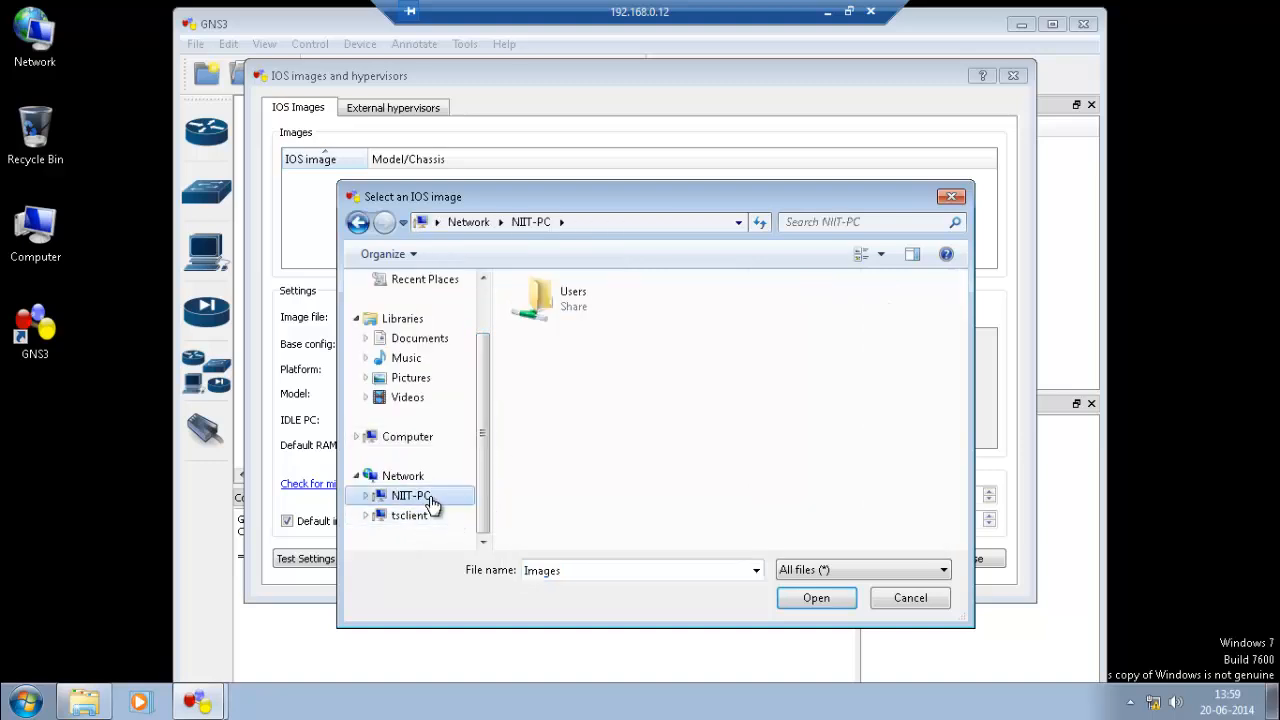
{"action": "left_click", "coordinate": [400, 440]}
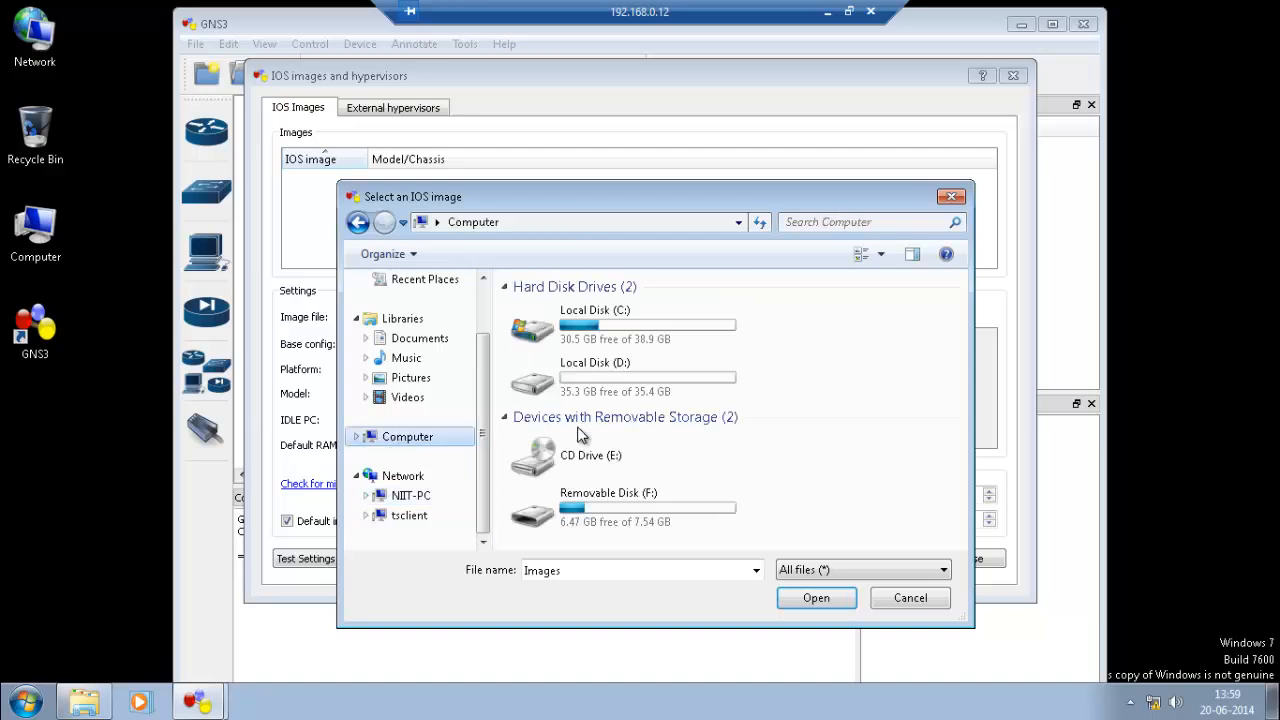
{"action": "double_click", "coordinate": [623, 502]}
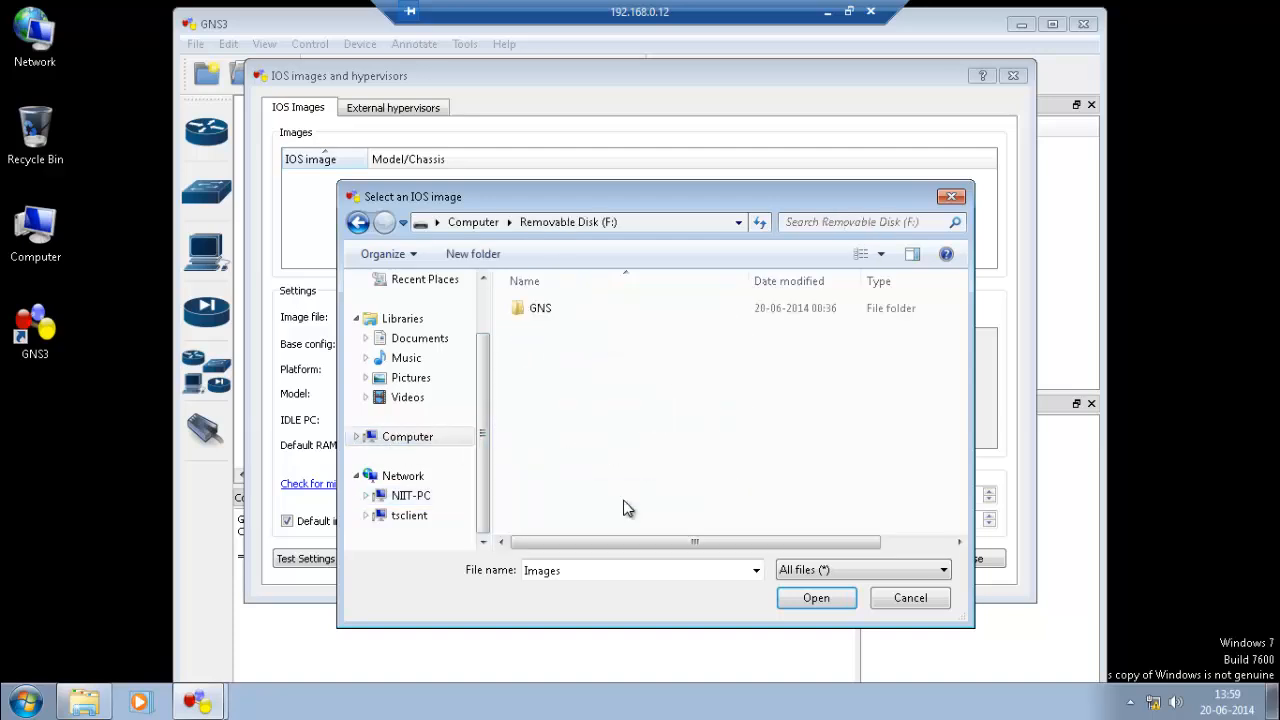
{"action": "double_click", "coordinate": [555, 308]}
{"action": "left_click_drag", "start_coordinate": [638, 196], "coordinate": [640, 121]}
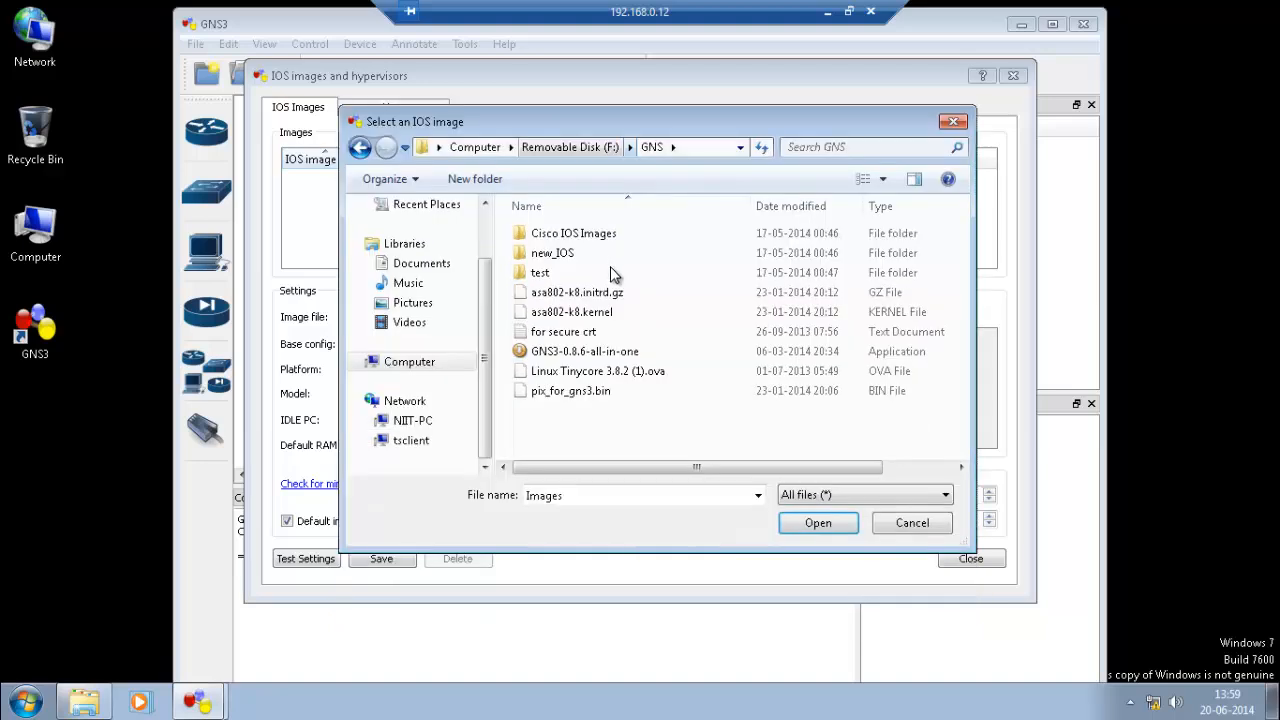
{"action": "double_click", "coordinate": [587, 236]}
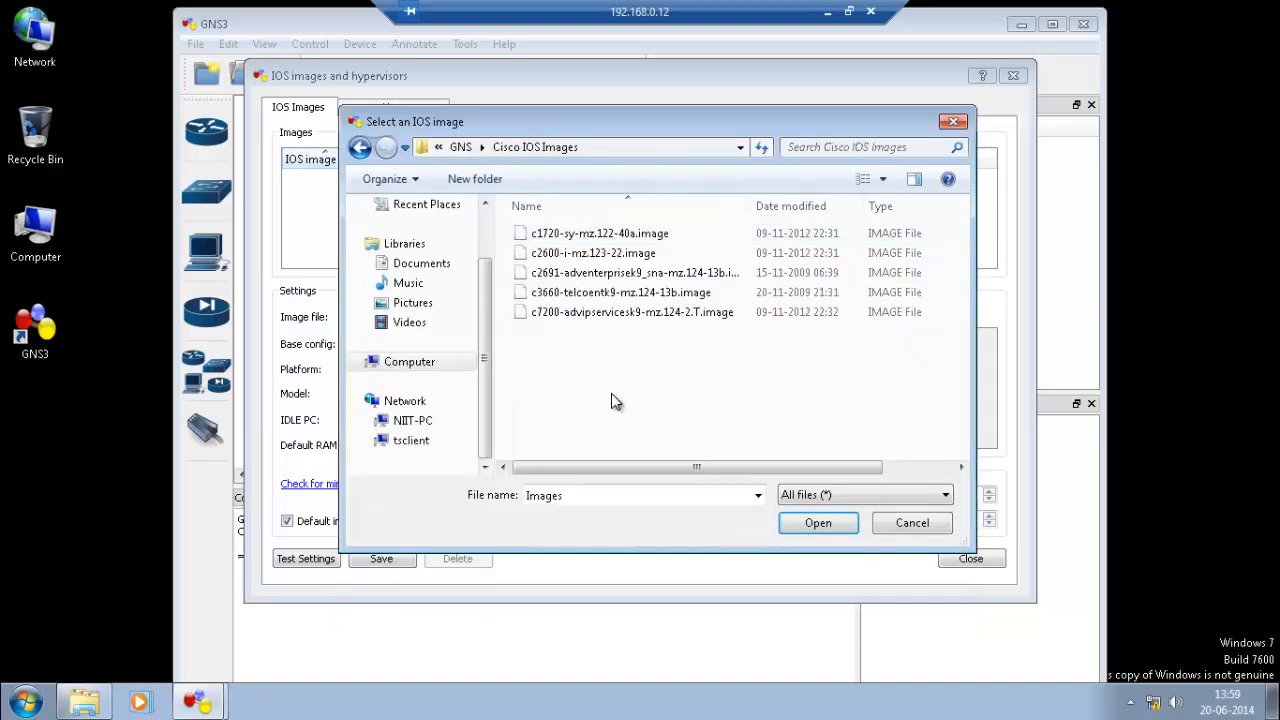
{"action": "left_click", "coordinate": [643, 236]}
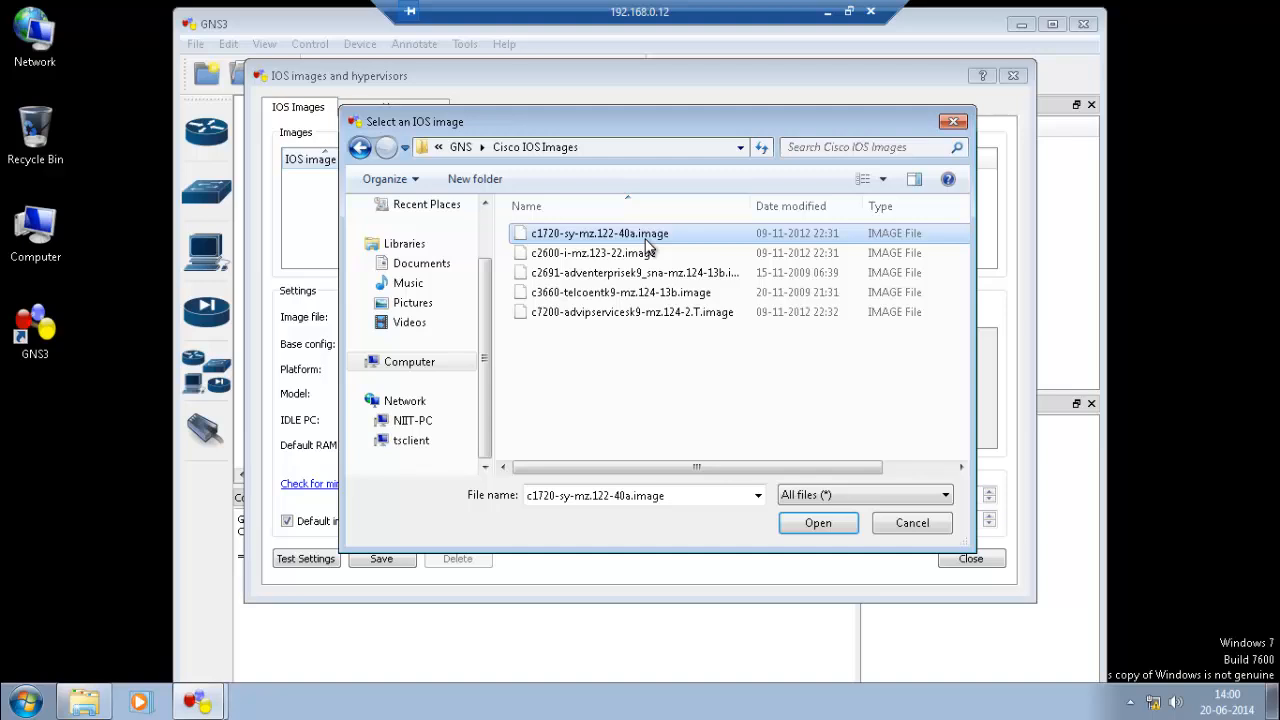
{"action": "double_click", "coordinate": [583, 236]}
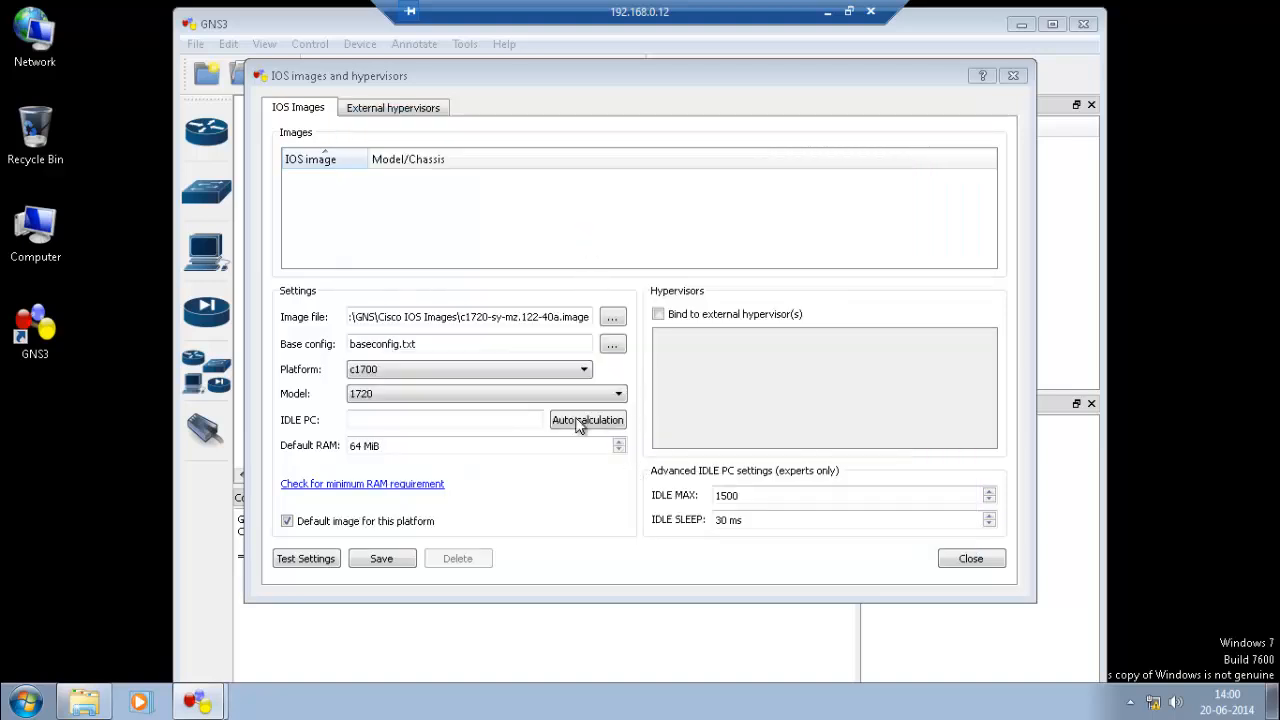
{"action": "left_click", "coordinate": [381, 559]}
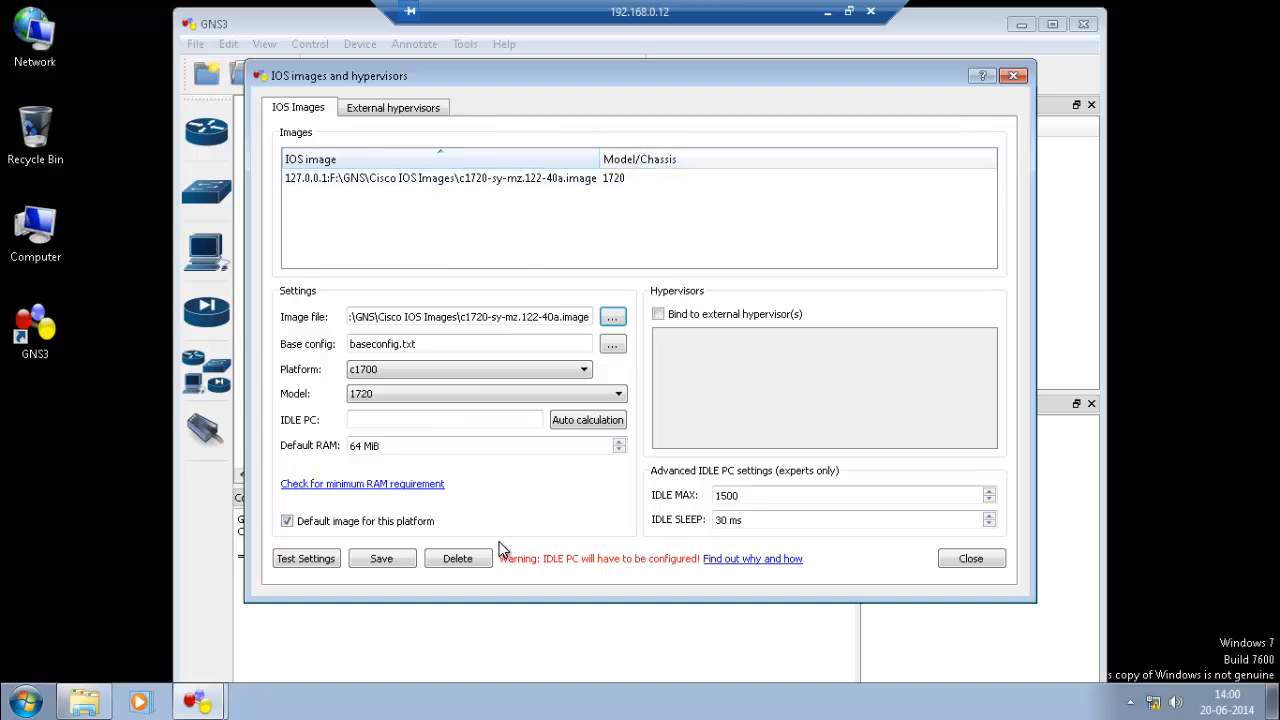
Add and save the c2600, c2691 and c3660 IOS images to the image list.
{"action": "left_click", "coordinate": [612, 317]}
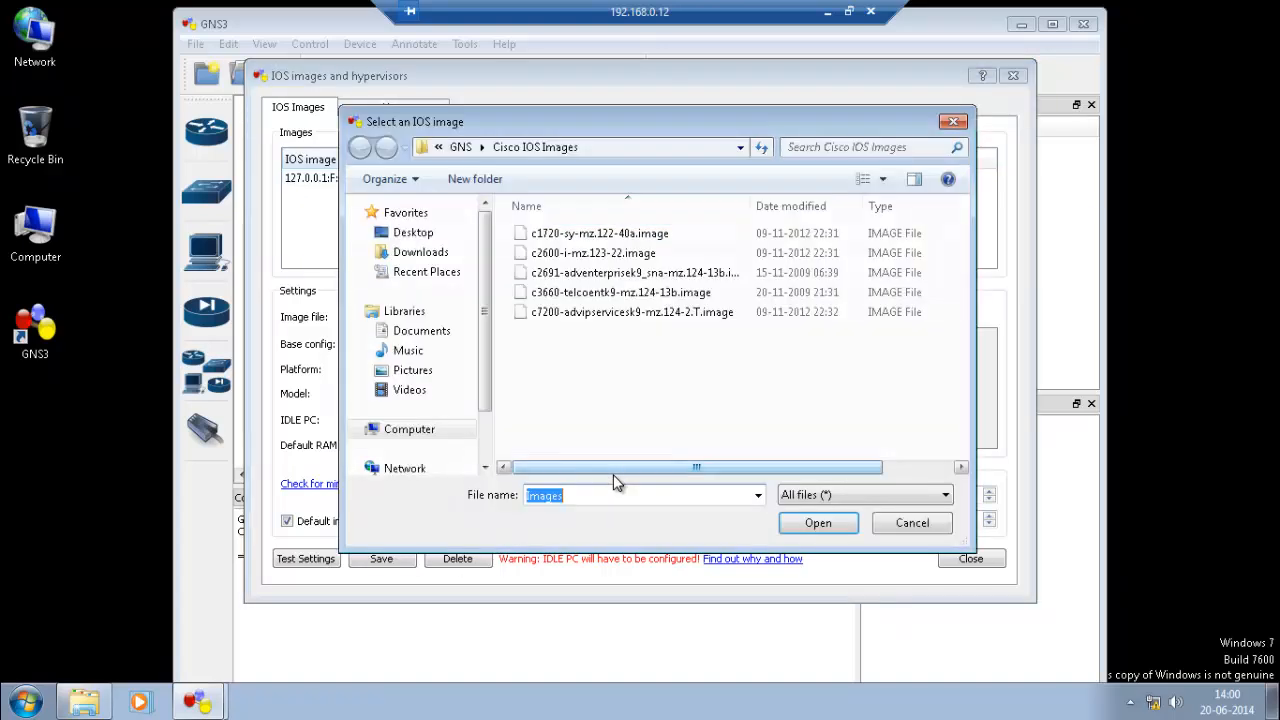
{"action": "double_click", "coordinate": [593, 253]}
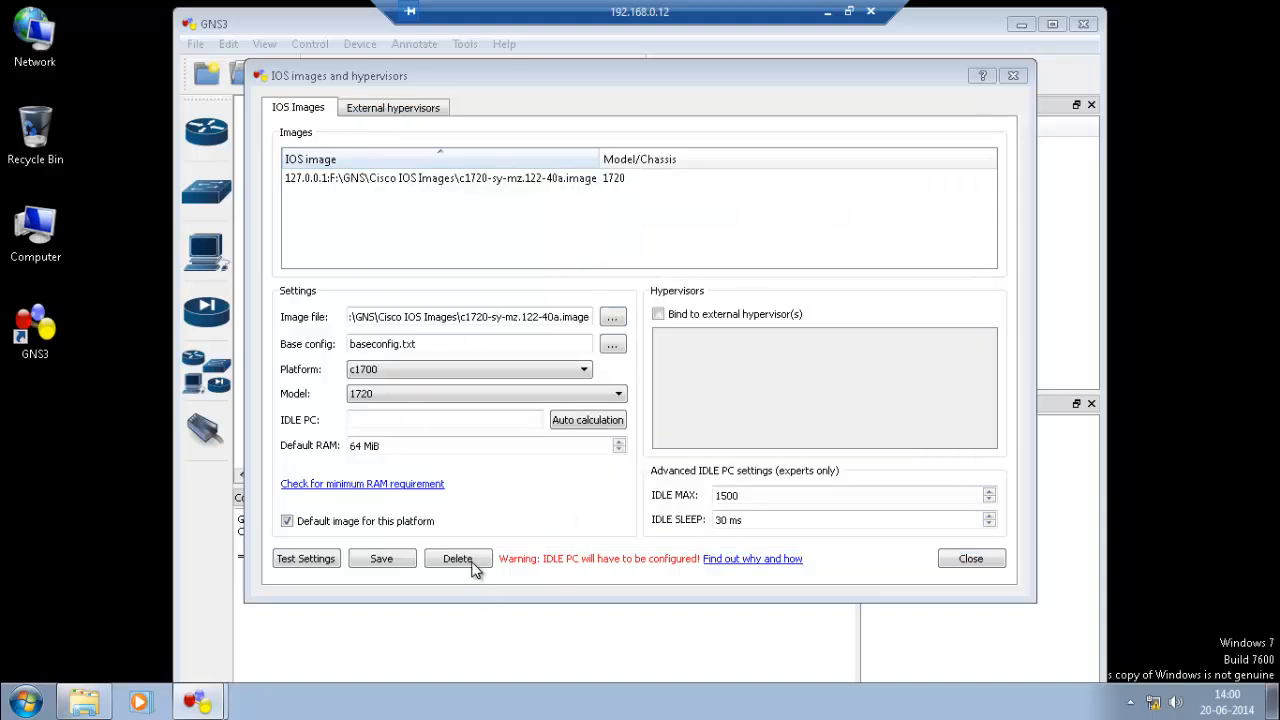
{"action": "left_click", "coordinate": [385, 563]}
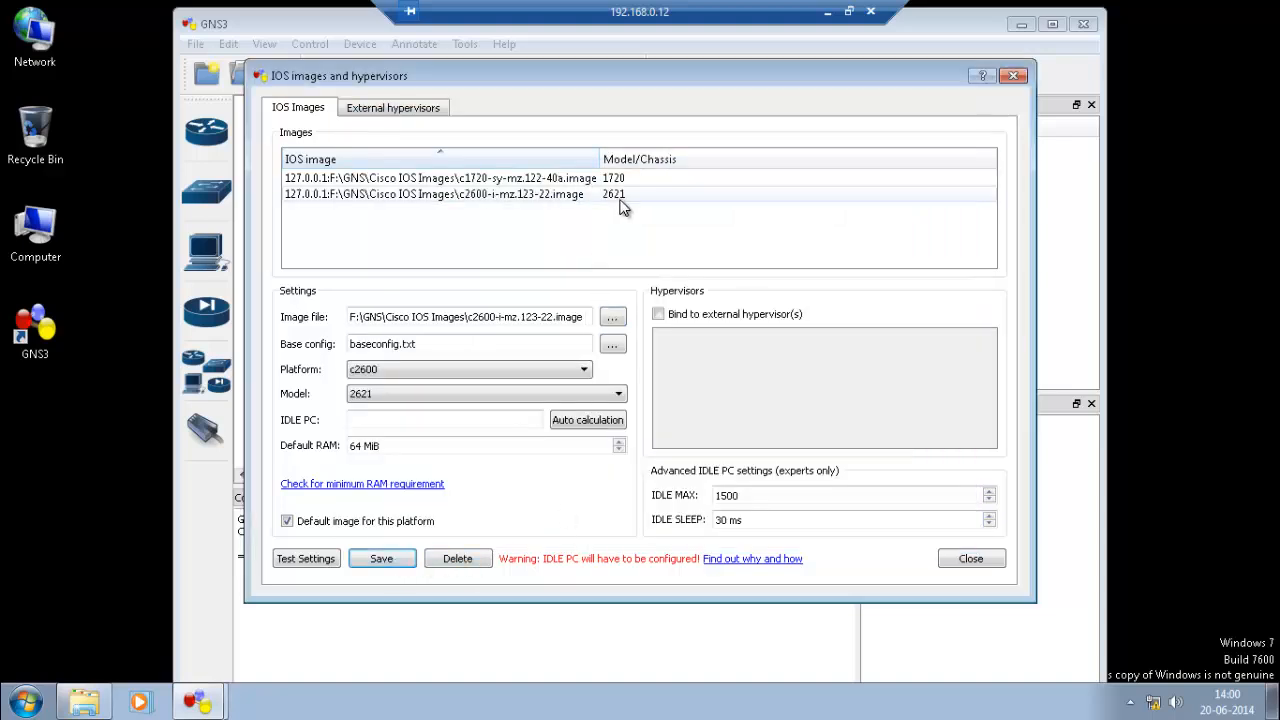
{"action": "left_click", "coordinate": [612, 317]}
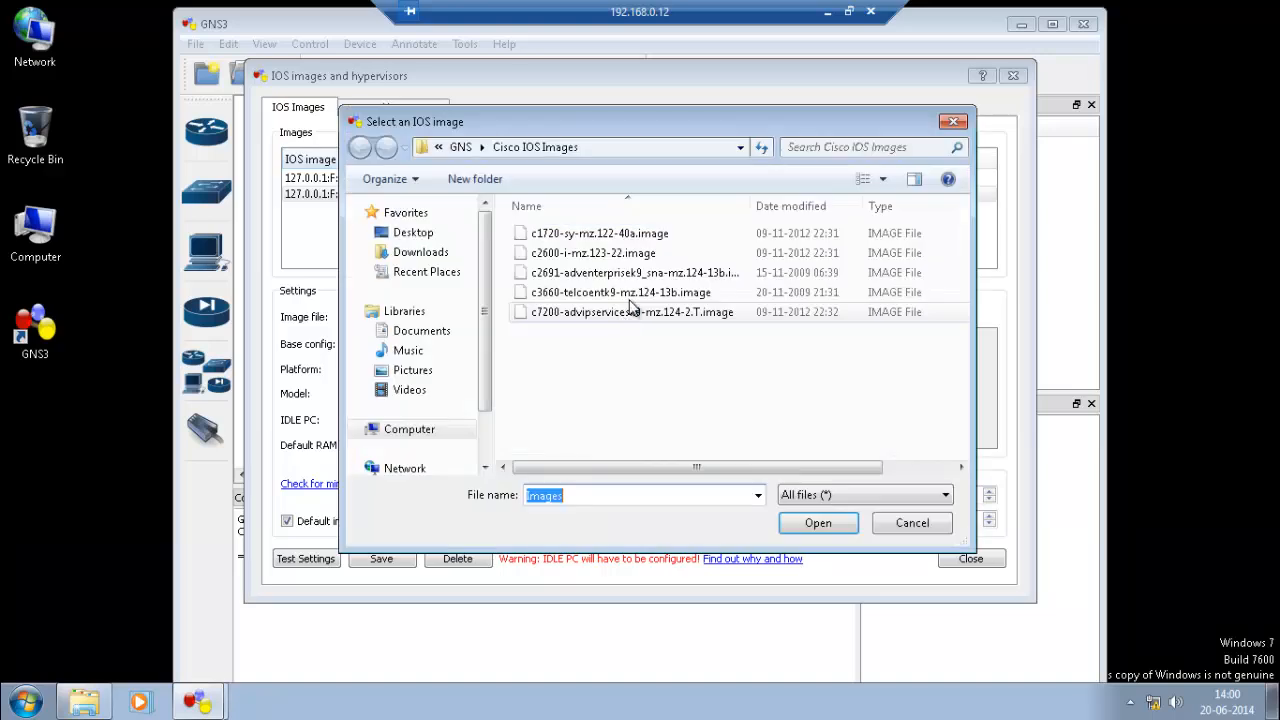
{"action": "double_click", "coordinate": [630, 273]}
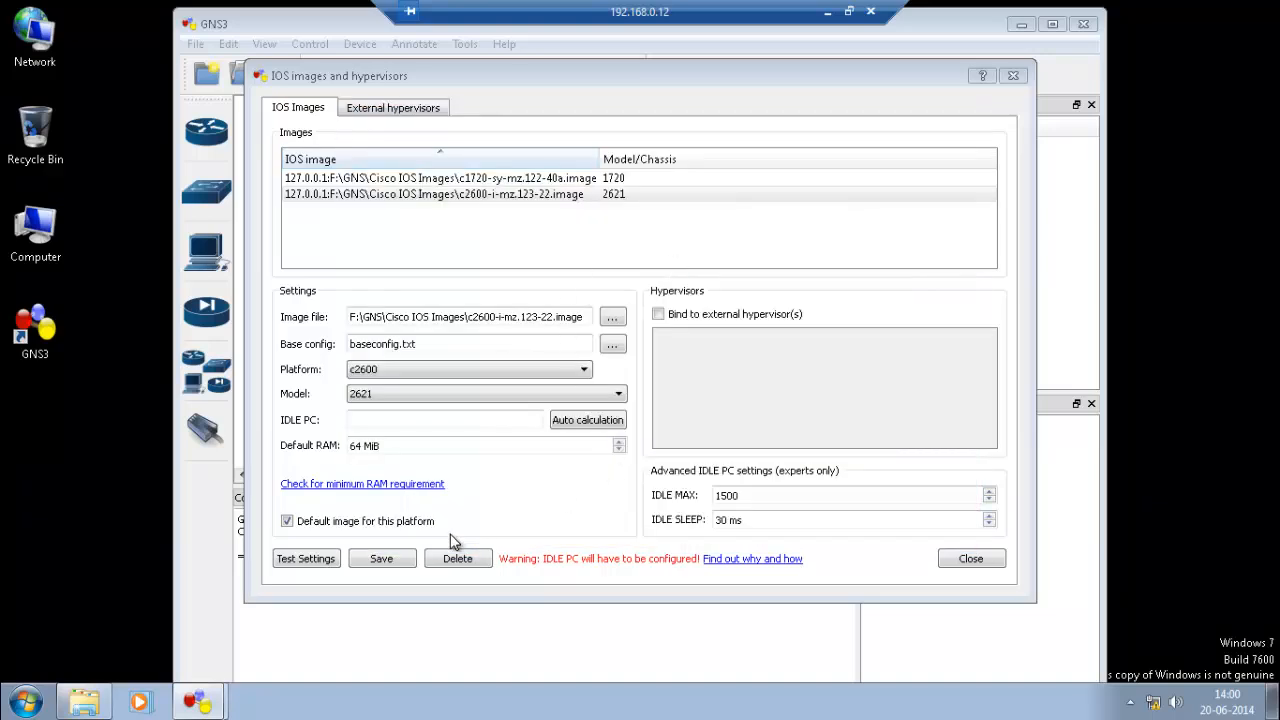
{"action": "left_click", "coordinate": [397, 566]}
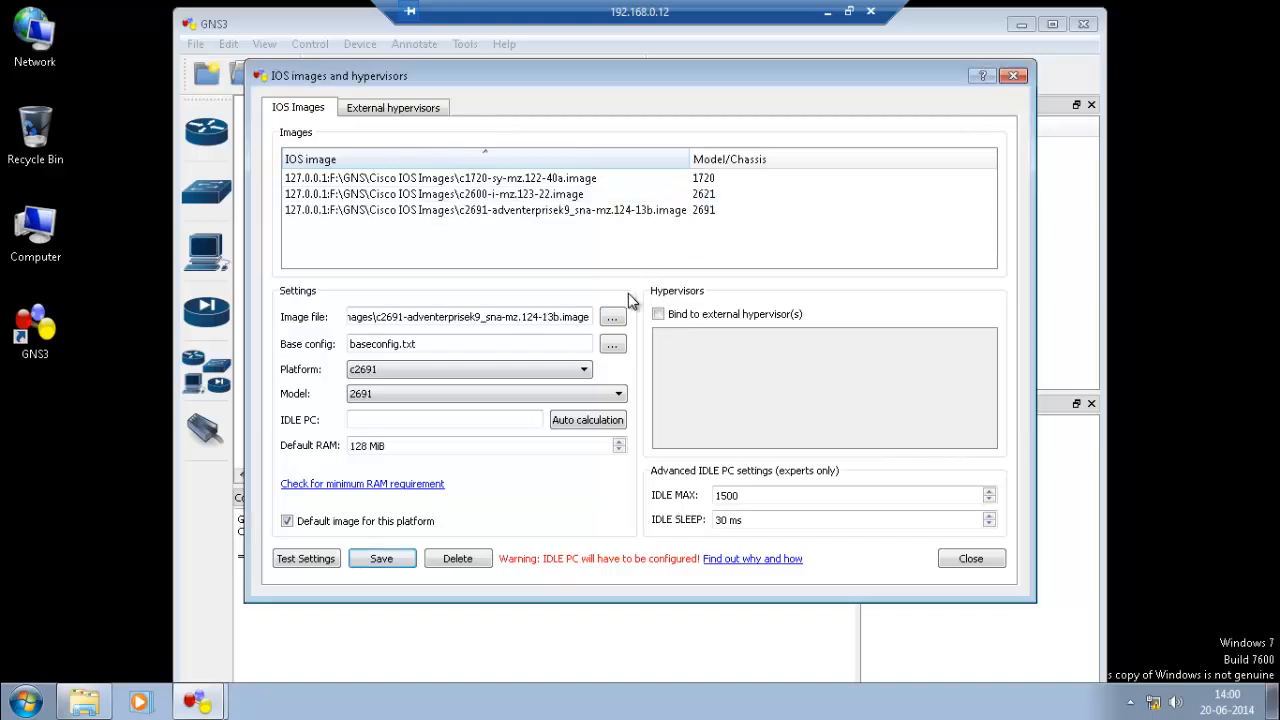
{"action": "left_click", "coordinate": [624, 318]}
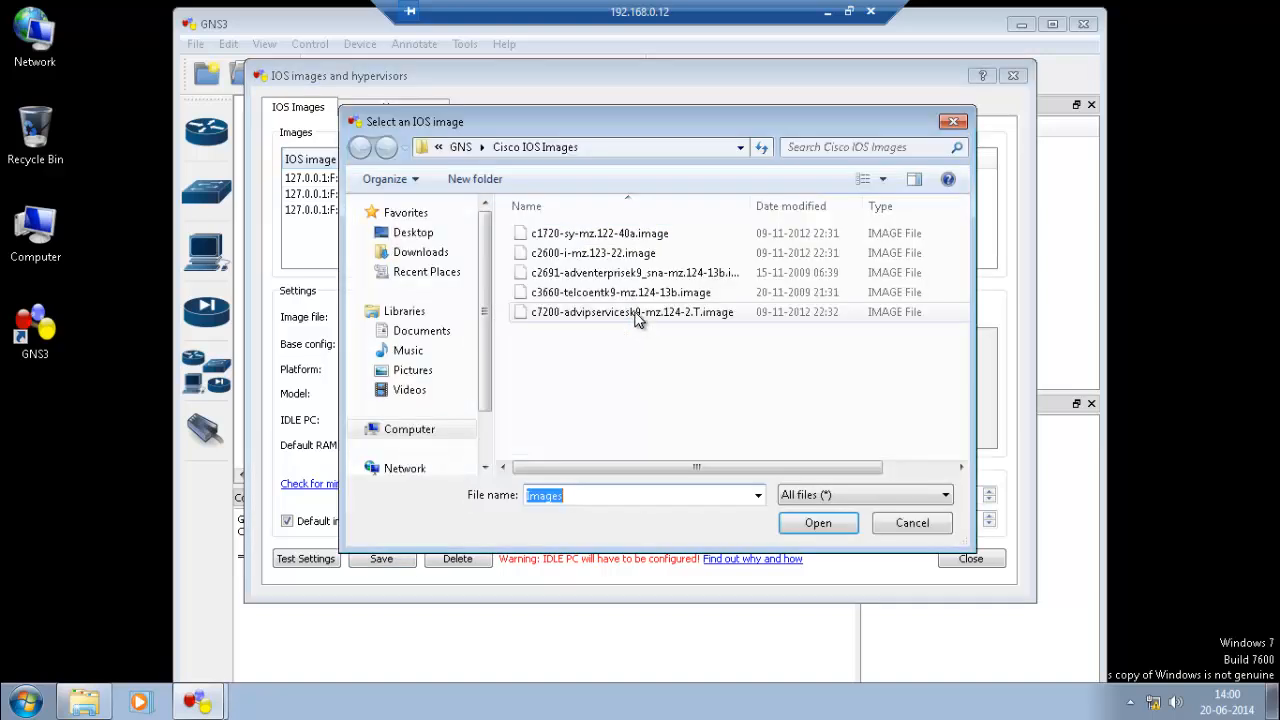
{"action": "double_click", "coordinate": [606, 292]}
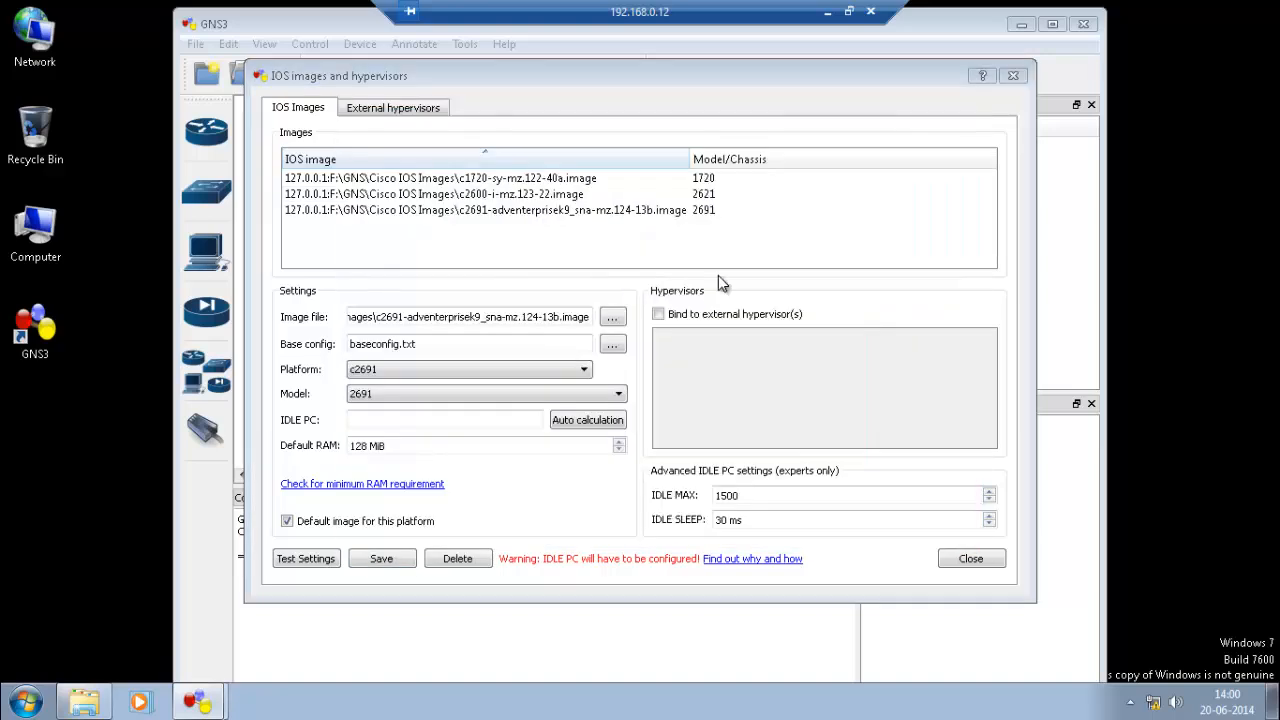
{"action": "left_click", "coordinate": [385, 559]}
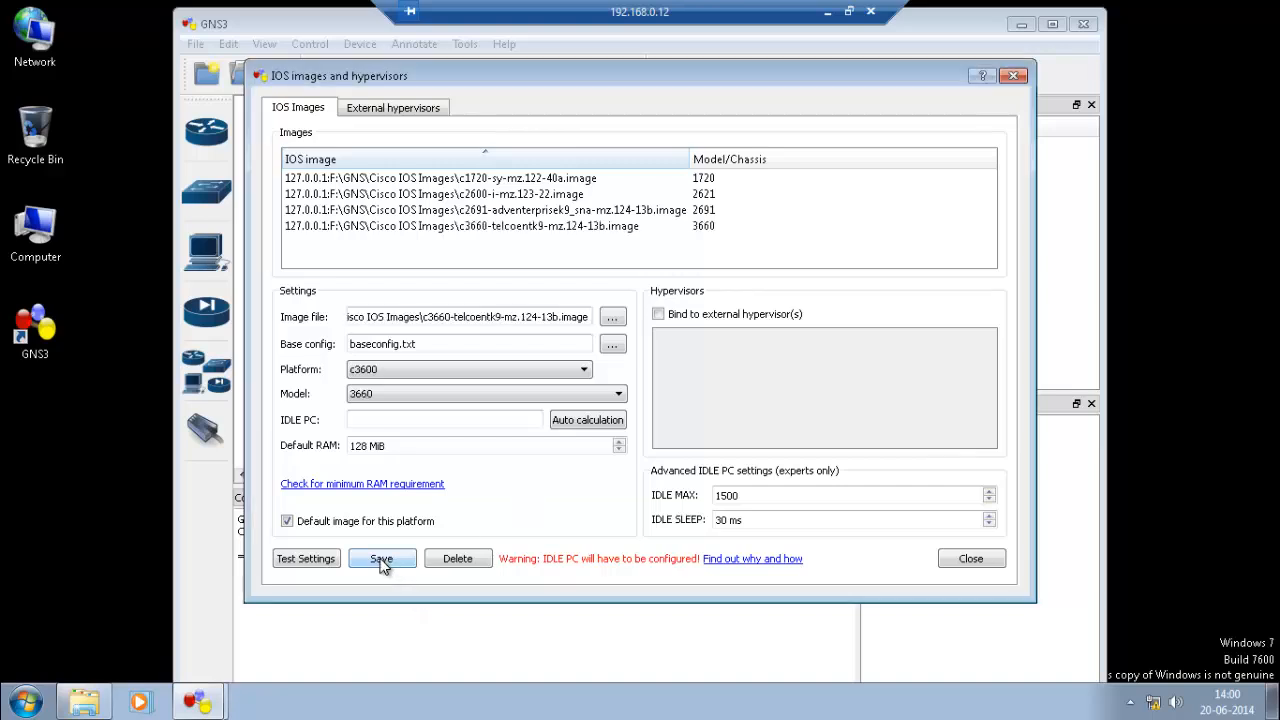
{"action": "left_click", "coordinate": [612, 322]}
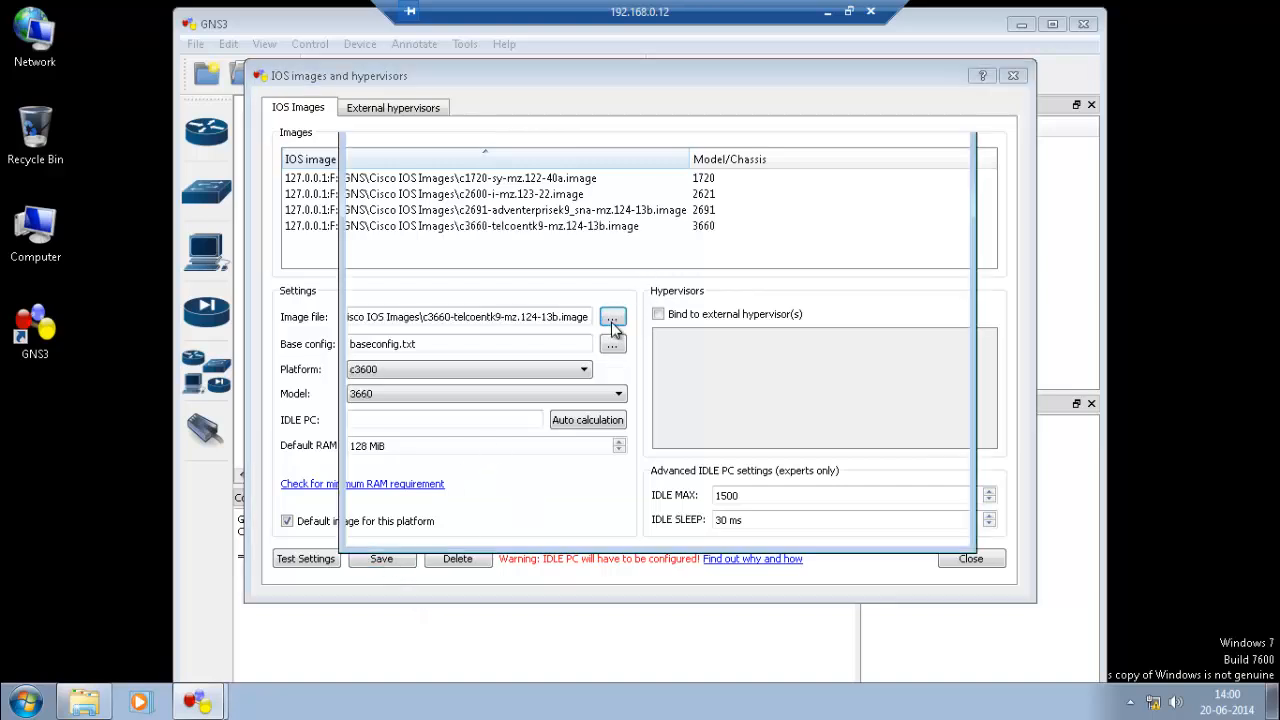
{"action": "key", "text": "Escape"}
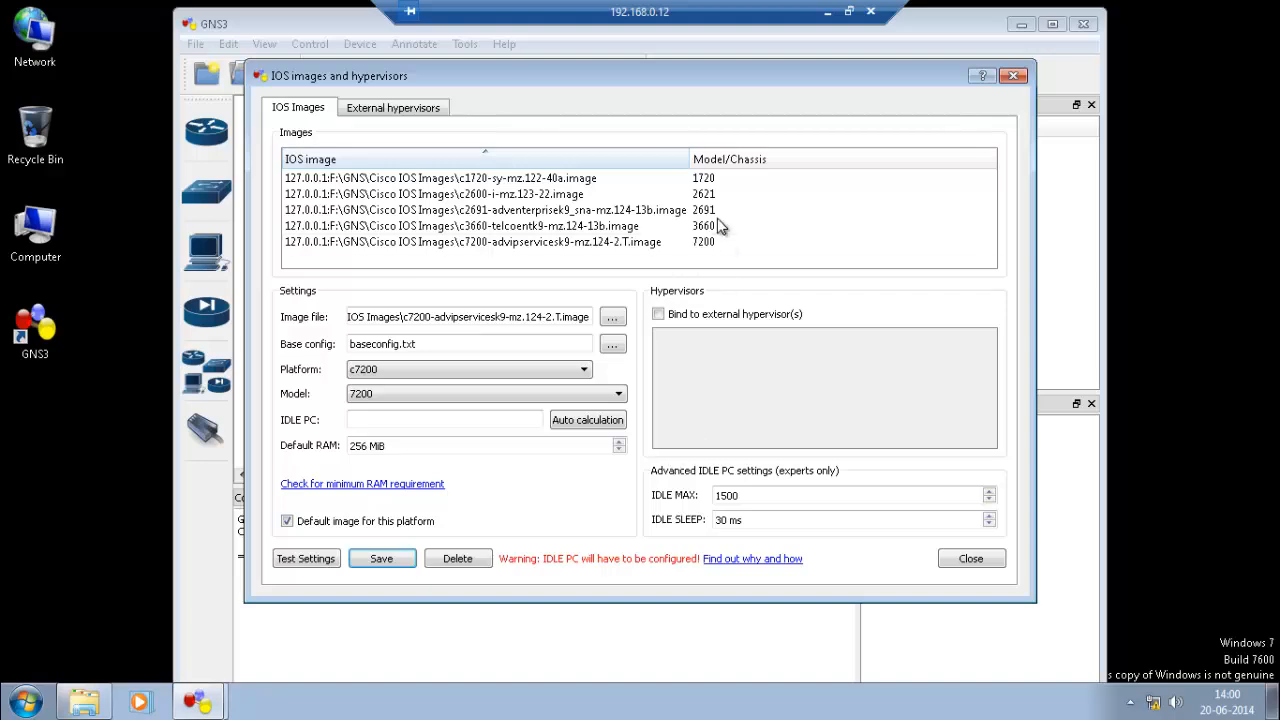
Close the IOS images dialog and Setup Wizard, then show the router model list.
{"action": "left_click", "coordinate": [985, 564]}
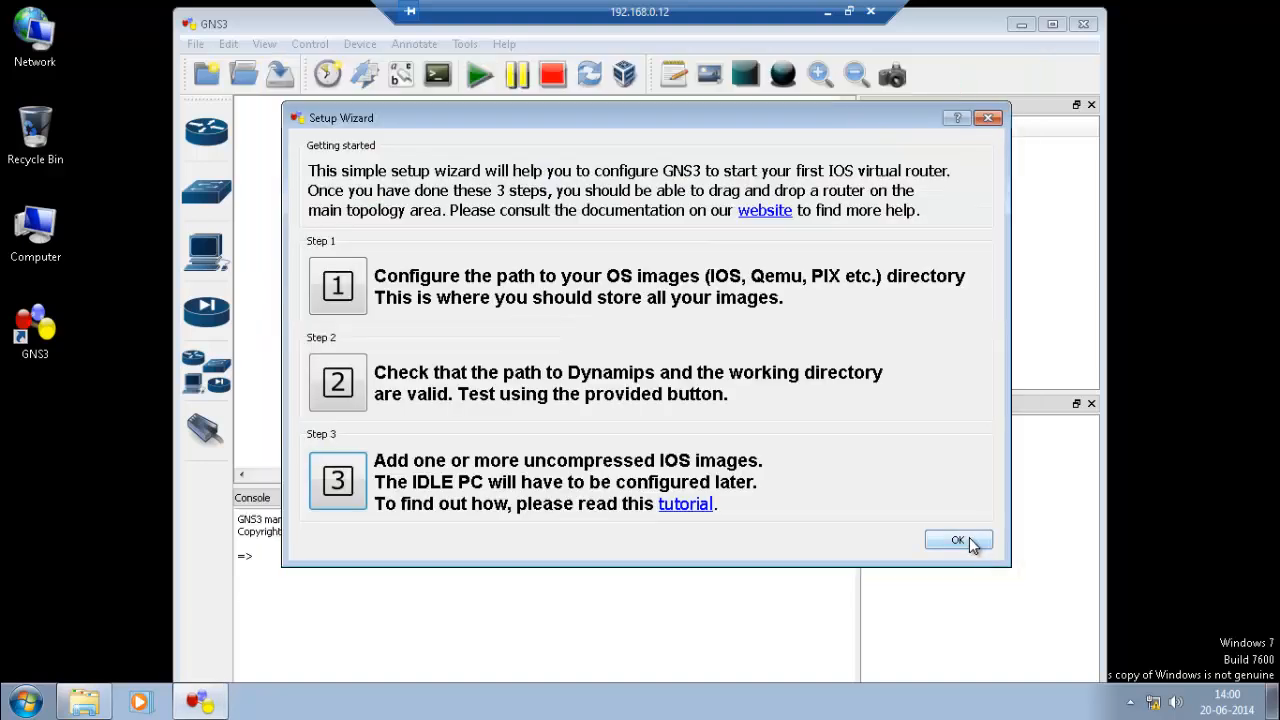
{"action": "left_click", "coordinate": [957, 540]}
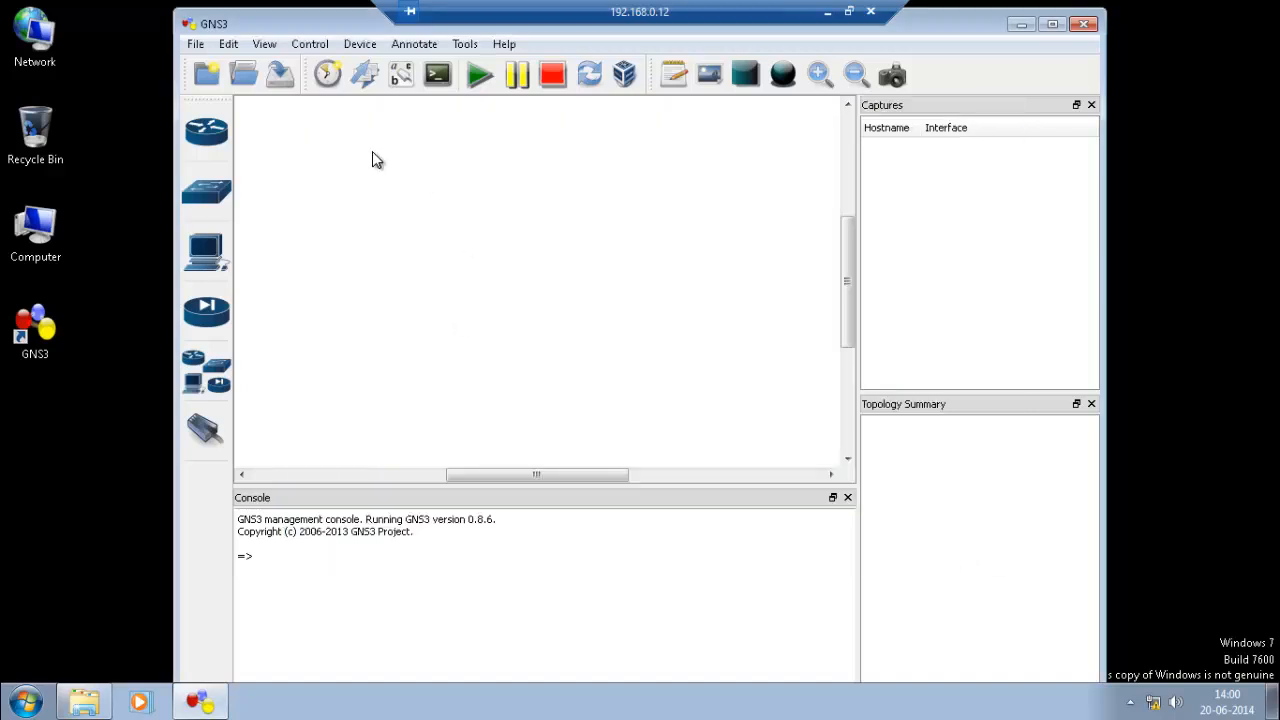
{"action": "left_click", "coordinate": [222, 146]}
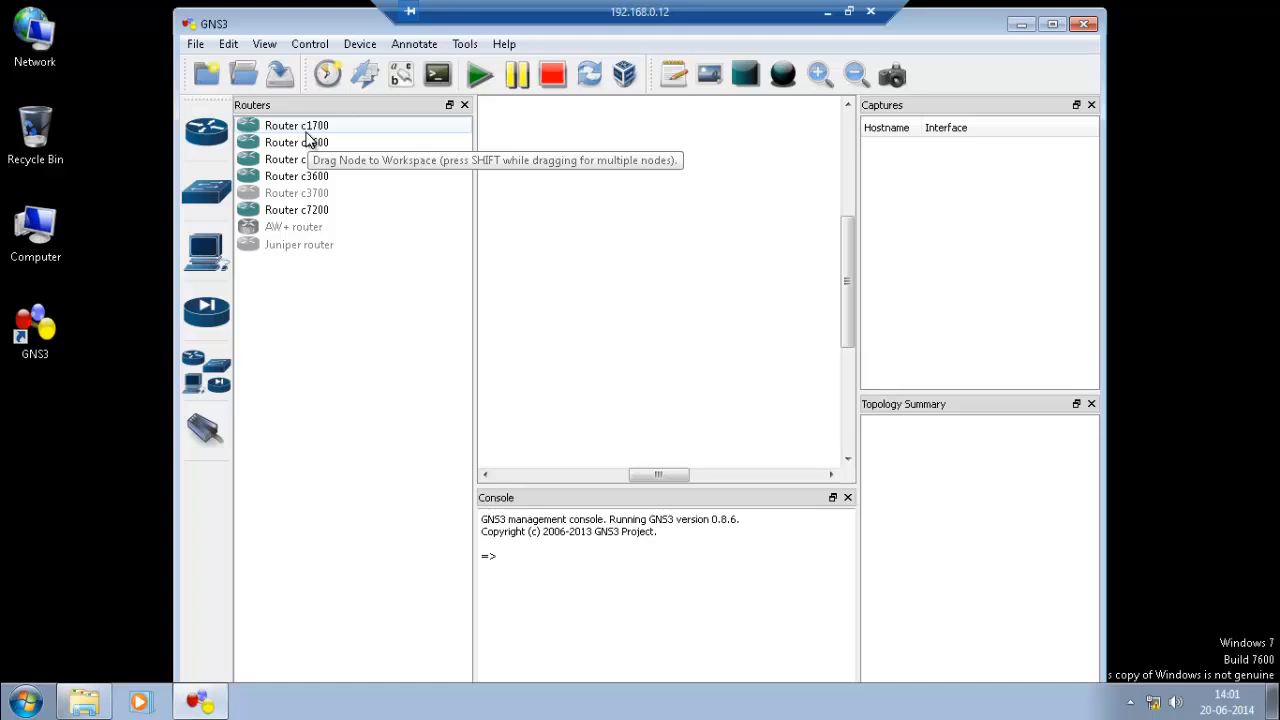
{"action": "left_click", "coordinate": [225, 145]}
{"action": "left_click", "coordinate": [226, 145]}
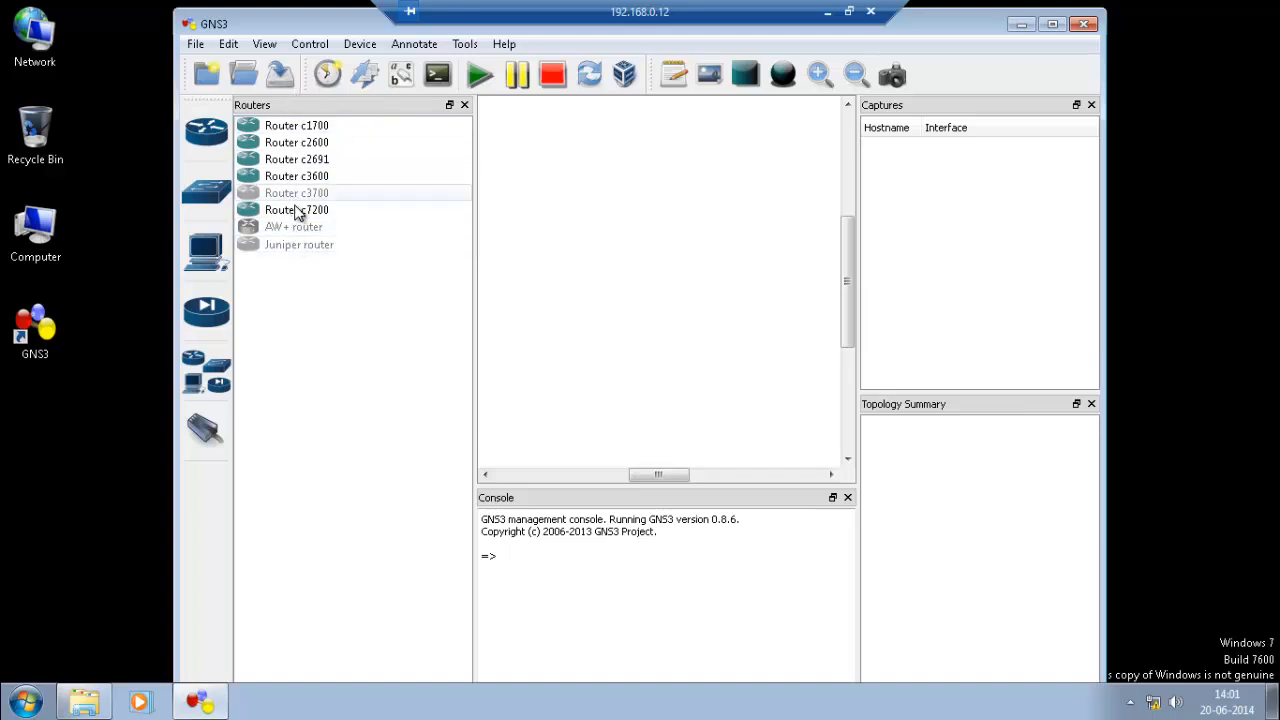
Place two c1700 routers, R1 and R2, next to each other on the canvas.
{"action": "left_click", "coordinate": [297, 128]}
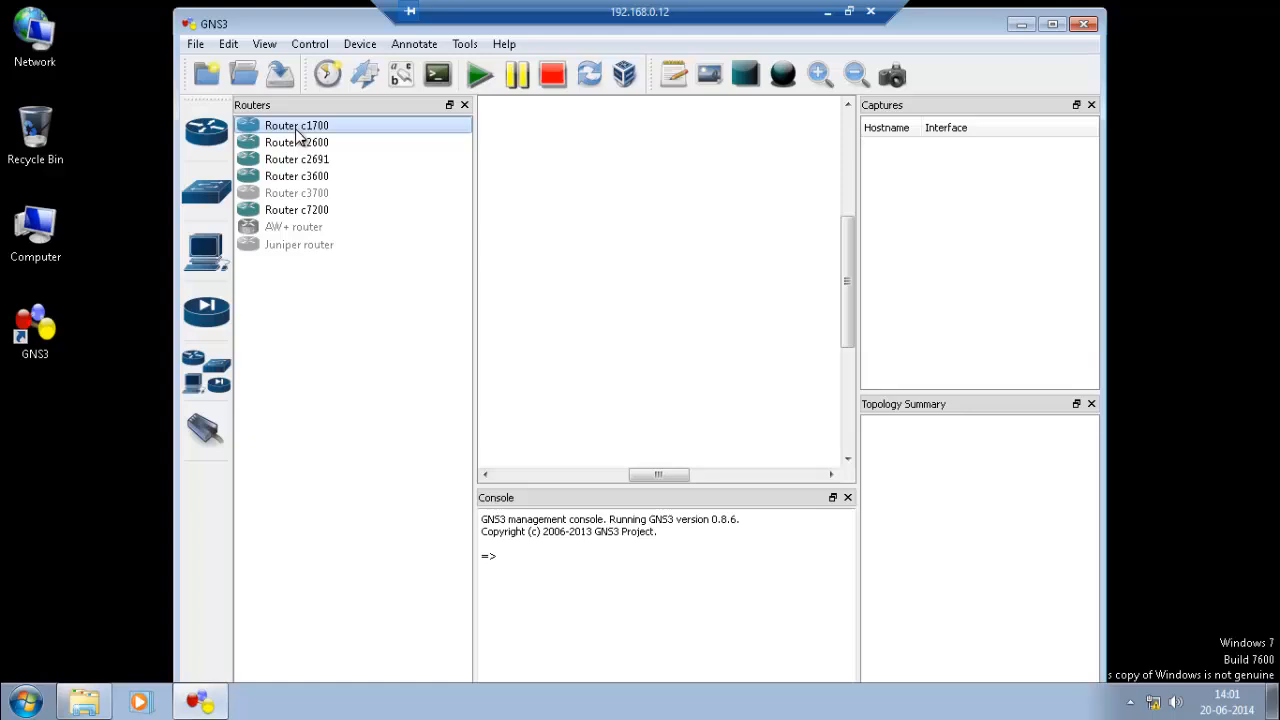
{"action": "left_click", "coordinate": [665, 207]}
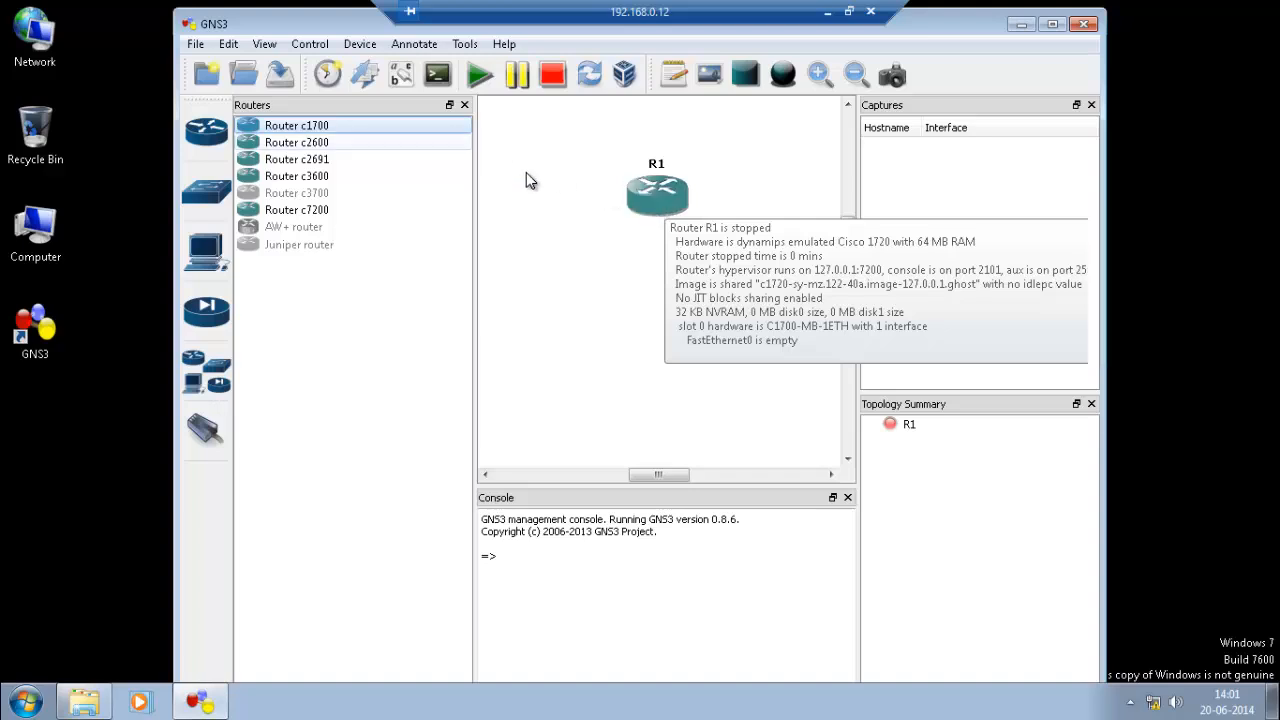
{"action": "left_click_drag", "start_coordinate": [658, 203], "coordinate": [602, 188]}
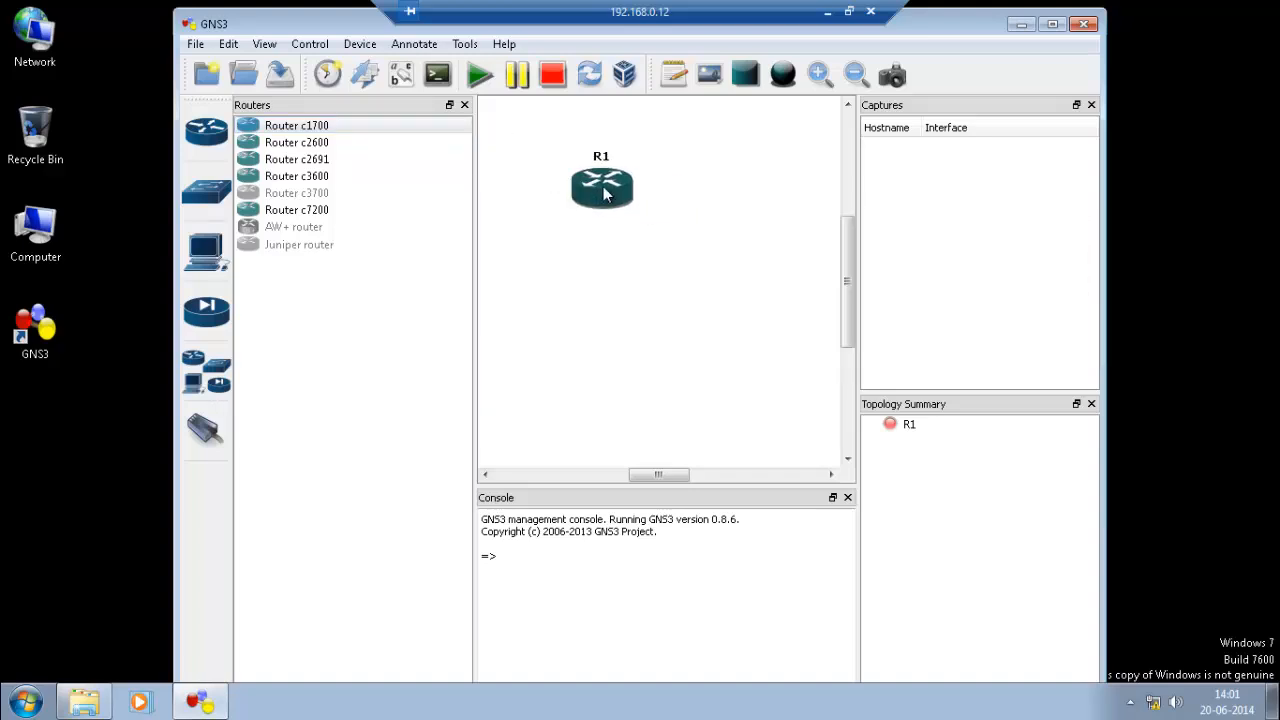
{"action": "left_click", "coordinate": [300, 128]}
{"action": "left_click_drag", "start_coordinate": [302, 135], "coordinate": [553, 257]}
{"action": "left_click", "coordinate": [465, 106]}
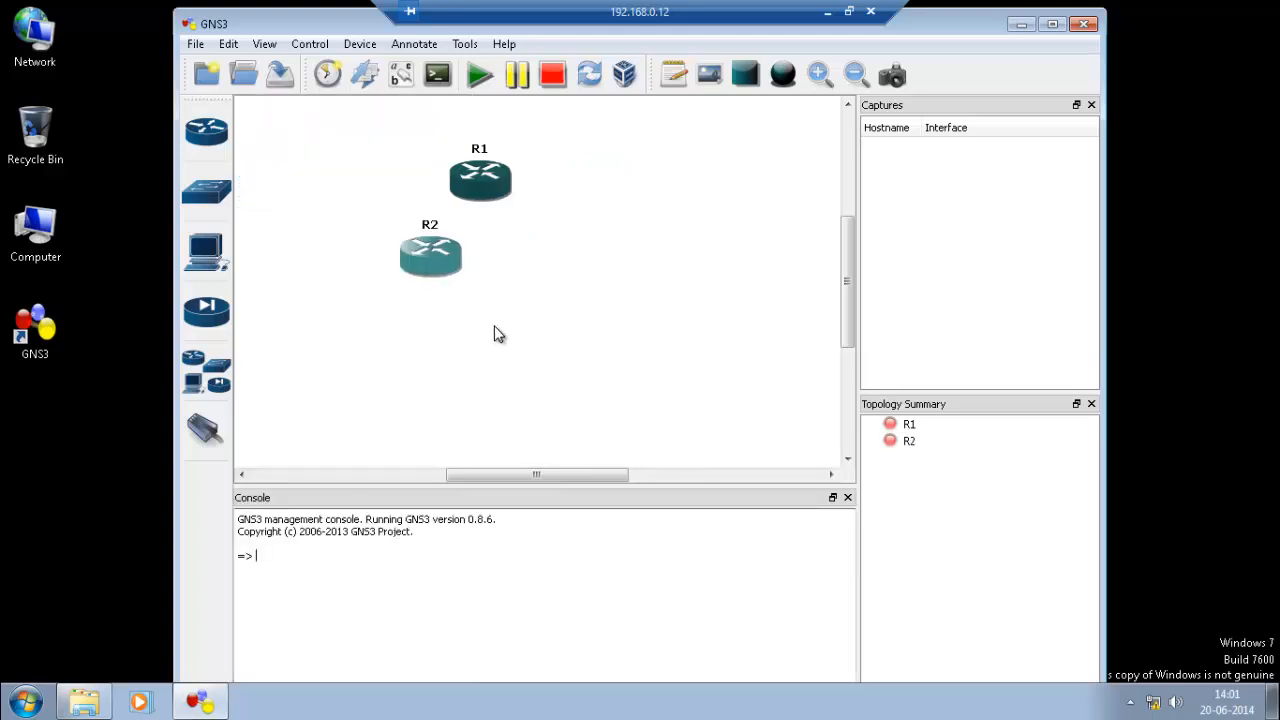
{"action": "left_click_drag", "start_coordinate": [444, 262], "coordinate": [598, 240]}
{"action": "left_click_drag", "start_coordinate": [647, 192], "coordinate": [584, 190]}
Arrange Task Manager beside a narrowed GNS3 window, then start all routers.
{"action": "right_click", "coordinate": [590, 712]}
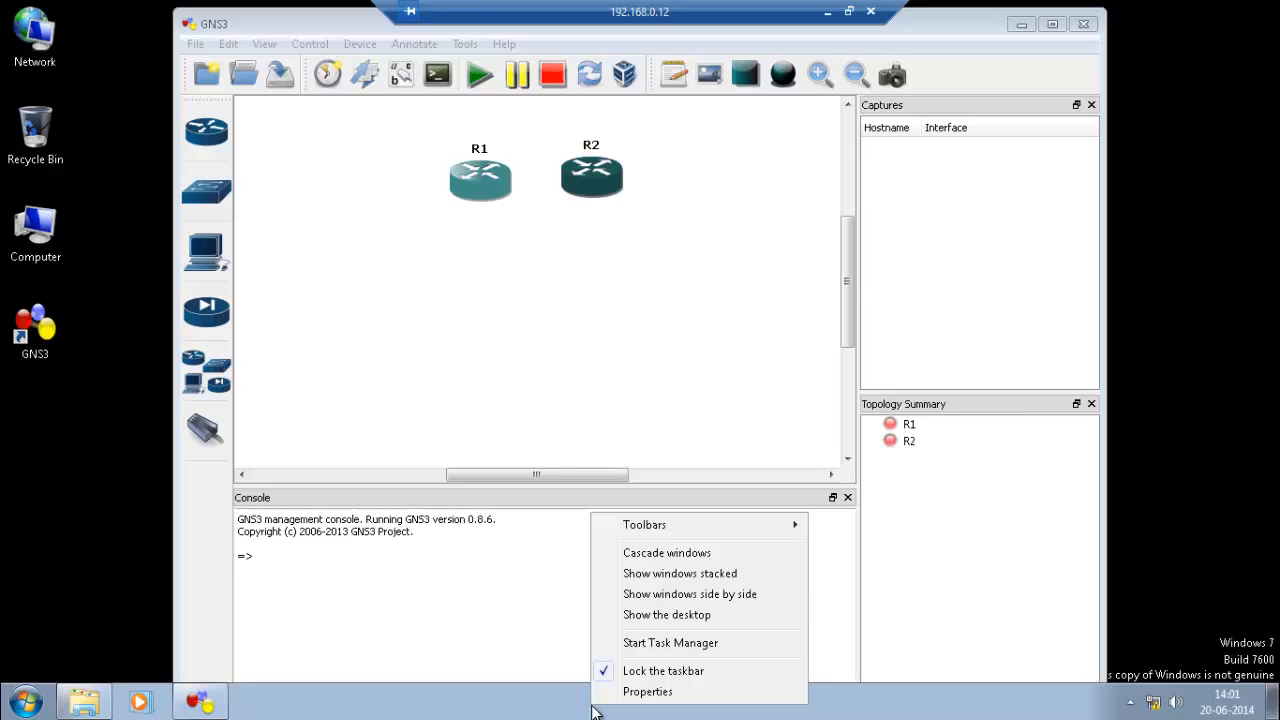
{"action": "left_click", "coordinate": [632, 644]}
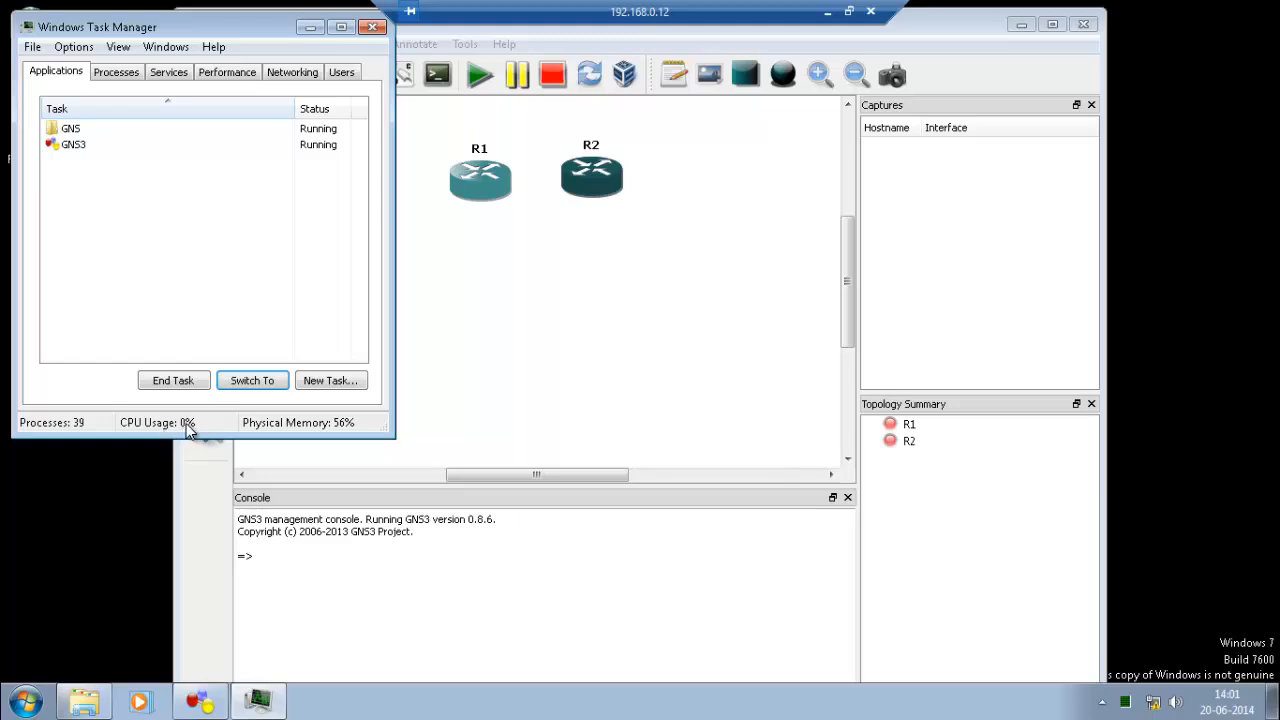
{"action": "left_click_drag", "start_coordinate": [245, 30], "coordinate": [826, 130]}
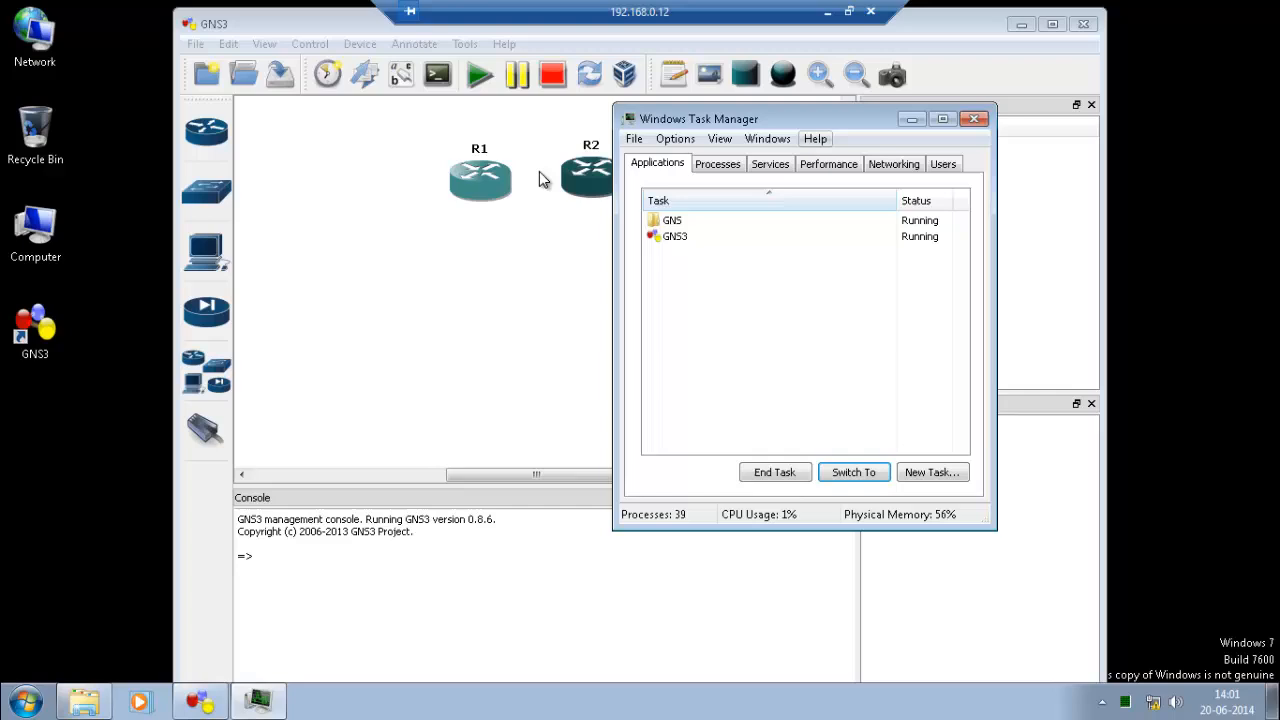
{"action": "left_click", "coordinate": [265, 32]}
{"action": "left_click_drag", "start_coordinate": [265, 32], "coordinate": [158, 43]}
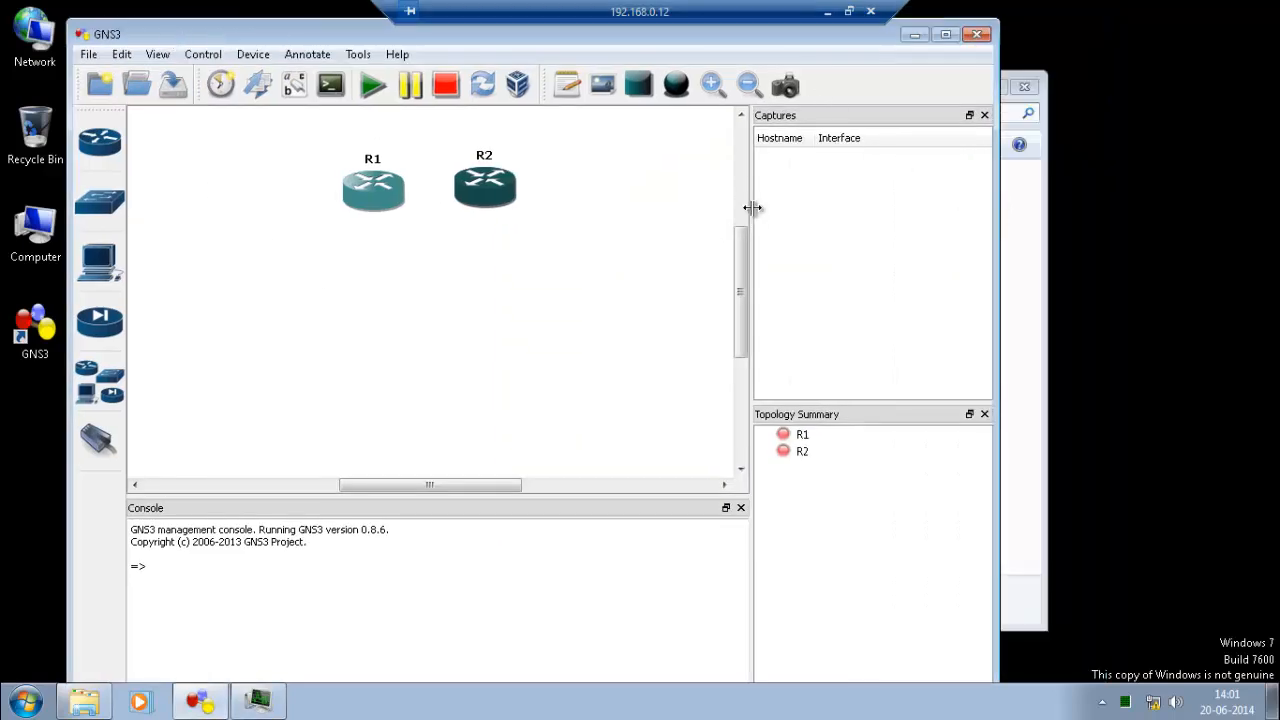
{"action": "left_click_drag", "start_coordinate": [754, 206], "coordinate": [906, 224]}
{"action": "left_click_drag", "start_coordinate": [997, 233], "coordinate": [771, 248]}
{"action": "left_click", "coordinate": [889, 300]}
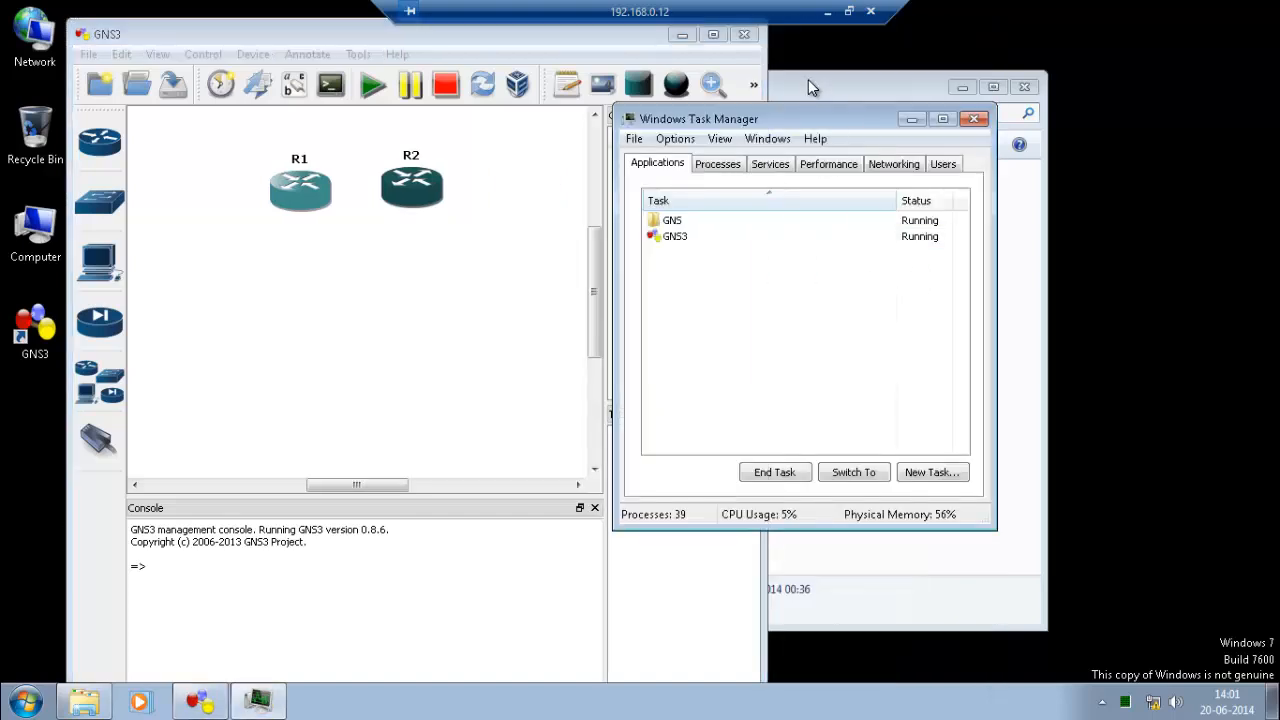
{"action": "left_click_drag", "start_coordinate": [802, 115], "coordinate": [980, 86]}
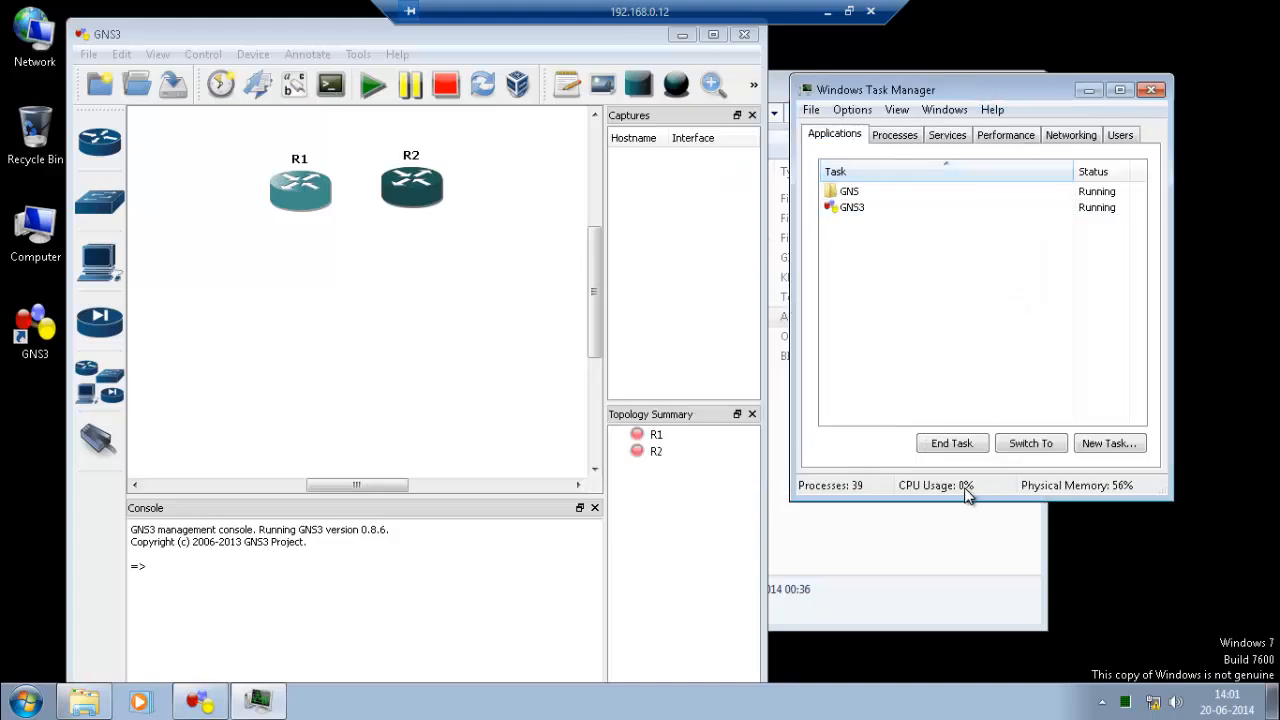
{"action": "left_click", "coordinate": [482, 296]}
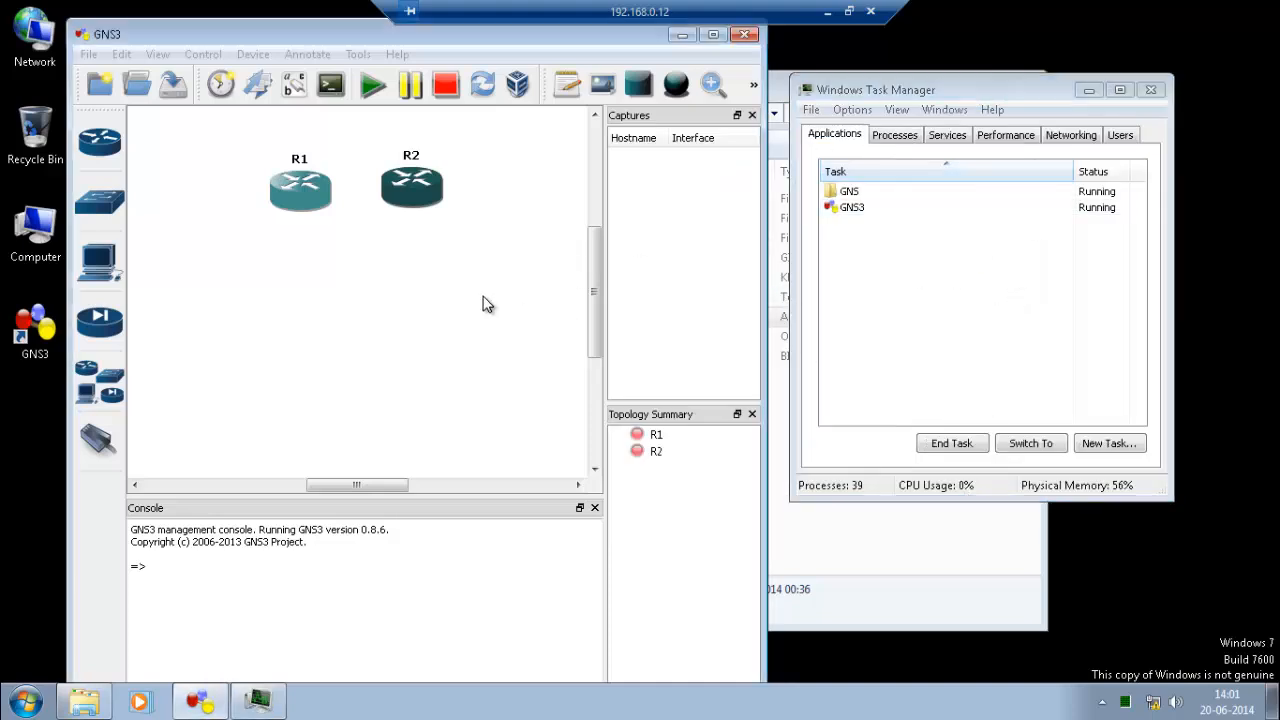
{"action": "left_click", "coordinate": [371, 95]}
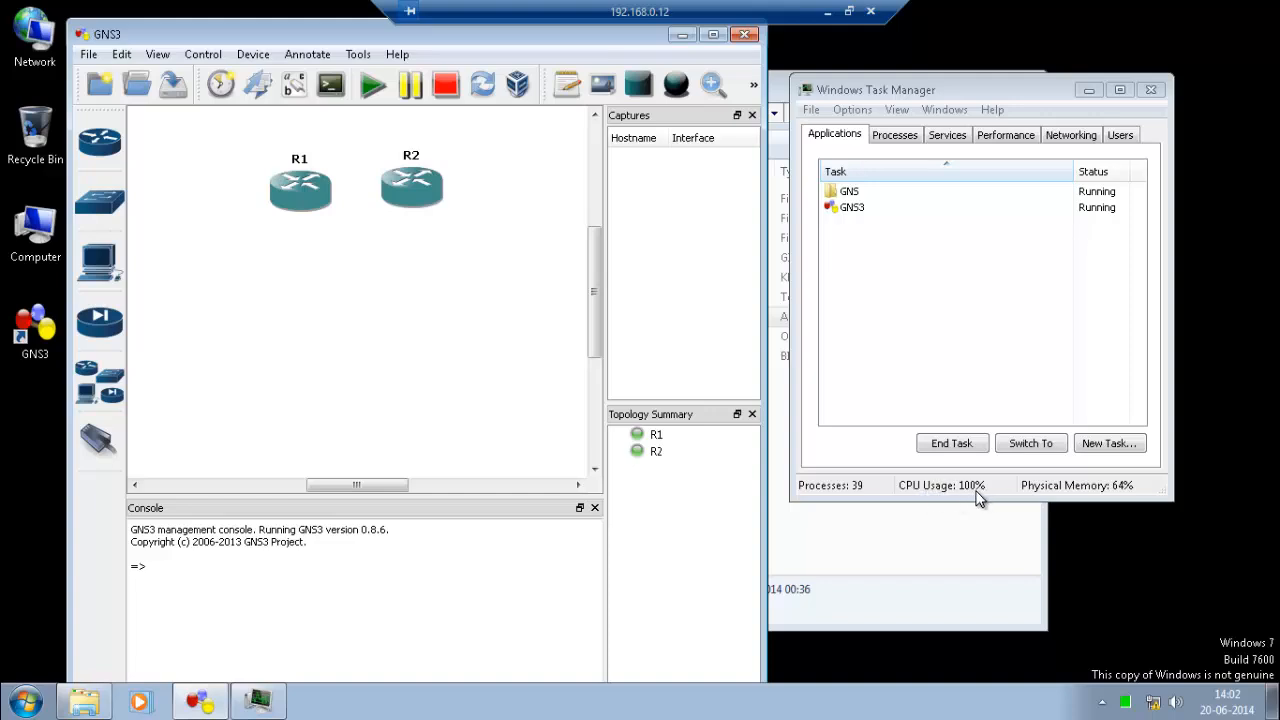
Show interface labels and link R1's f0 interface to R2's f0 interface.
{"action": "right_click", "coordinate": [306, 198]}
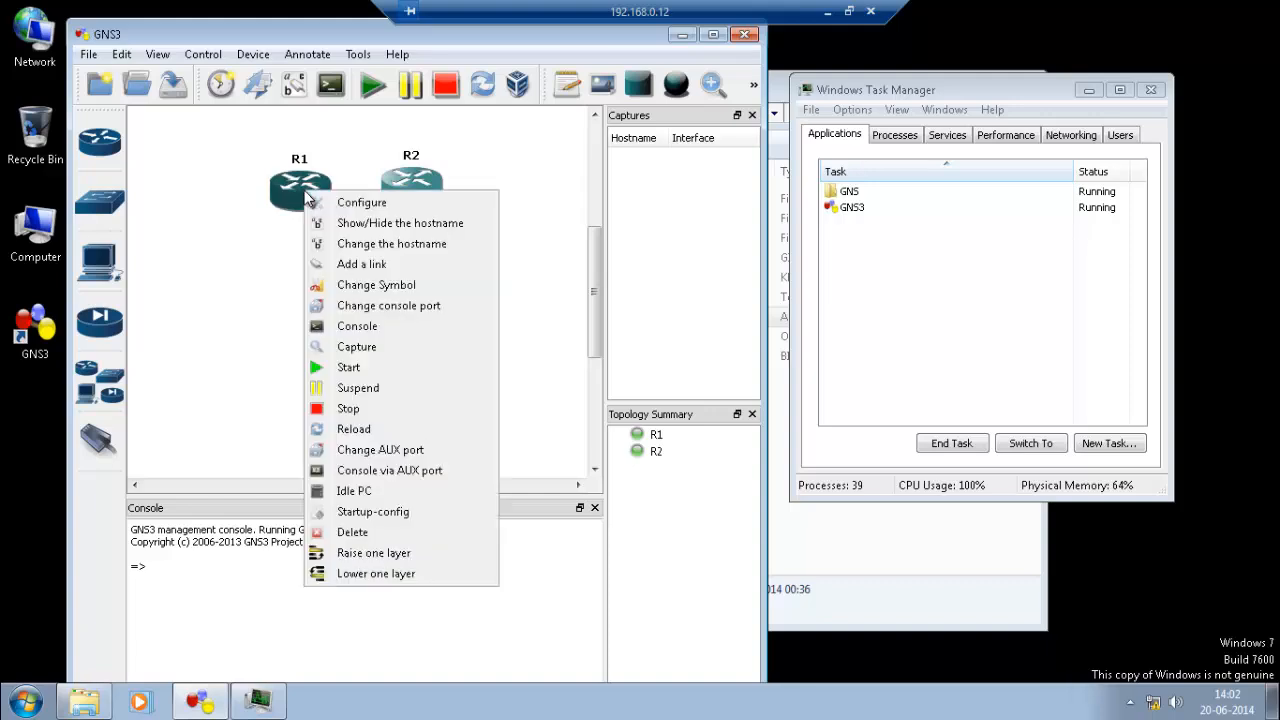
{"action": "left_click", "coordinate": [243, 262]}
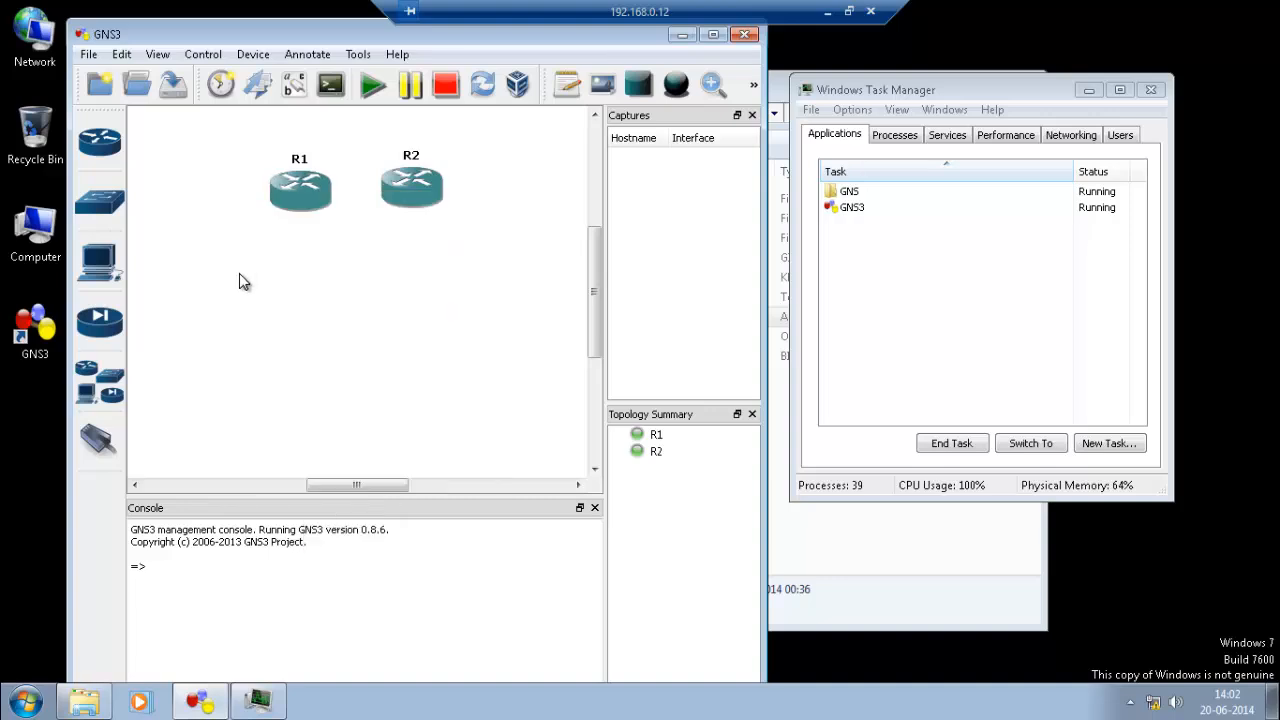
{"action": "left_click", "coordinate": [296, 90]}
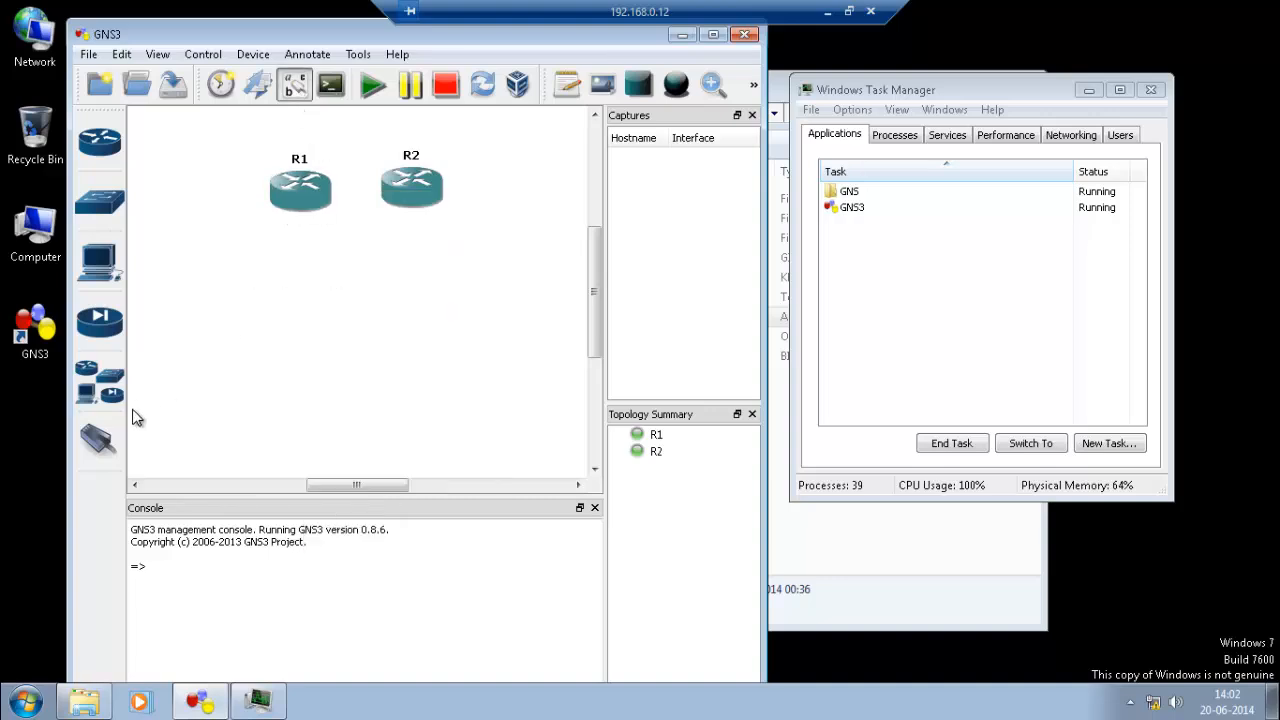
{"action": "left_click", "coordinate": [103, 448]}
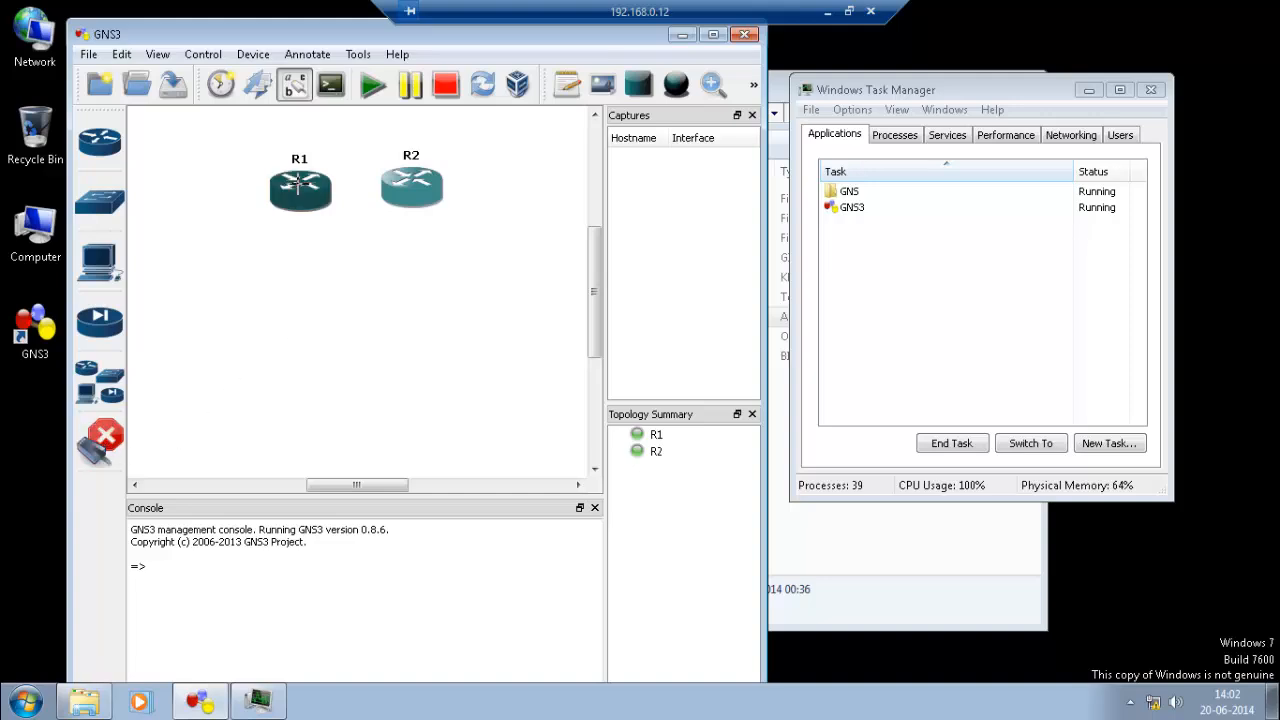
{"action": "left_click", "coordinate": [298, 182]}
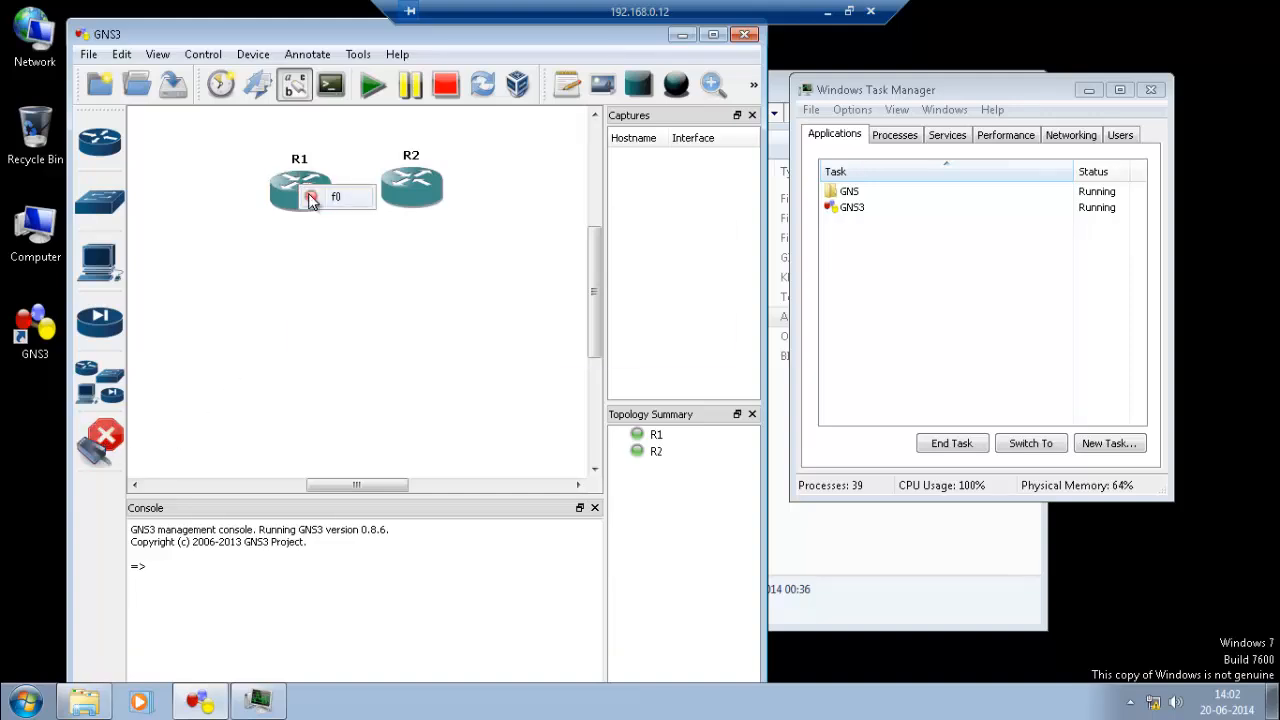
{"action": "left_click", "coordinate": [330, 198]}
{"action": "left_click", "coordinate": [408, 200]}
{"action": "left_click", "coordinate": [411, 203]}
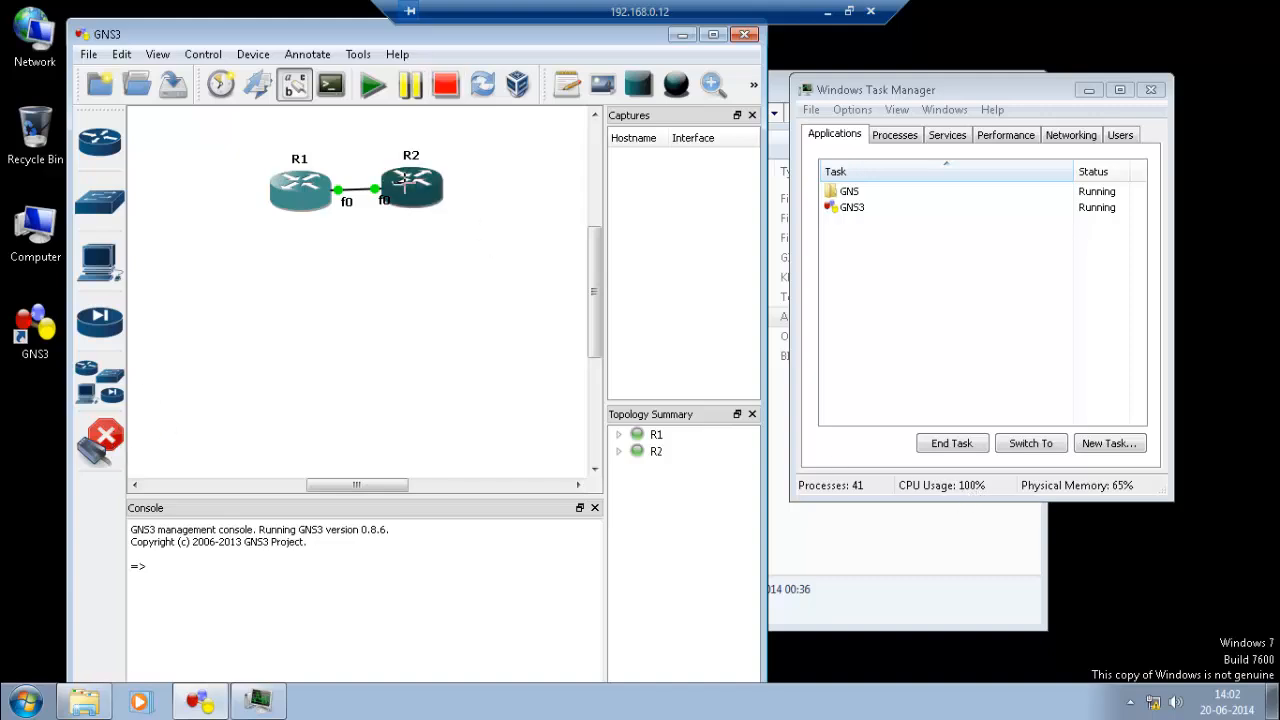
{"action": "left_click", "coordinate": [112, 432]}
Spread R1 and R2 apart to lengthen the link and calculate an Idle PC value for R1.
{"action": "right_click", "coordinate": [425, 180]}
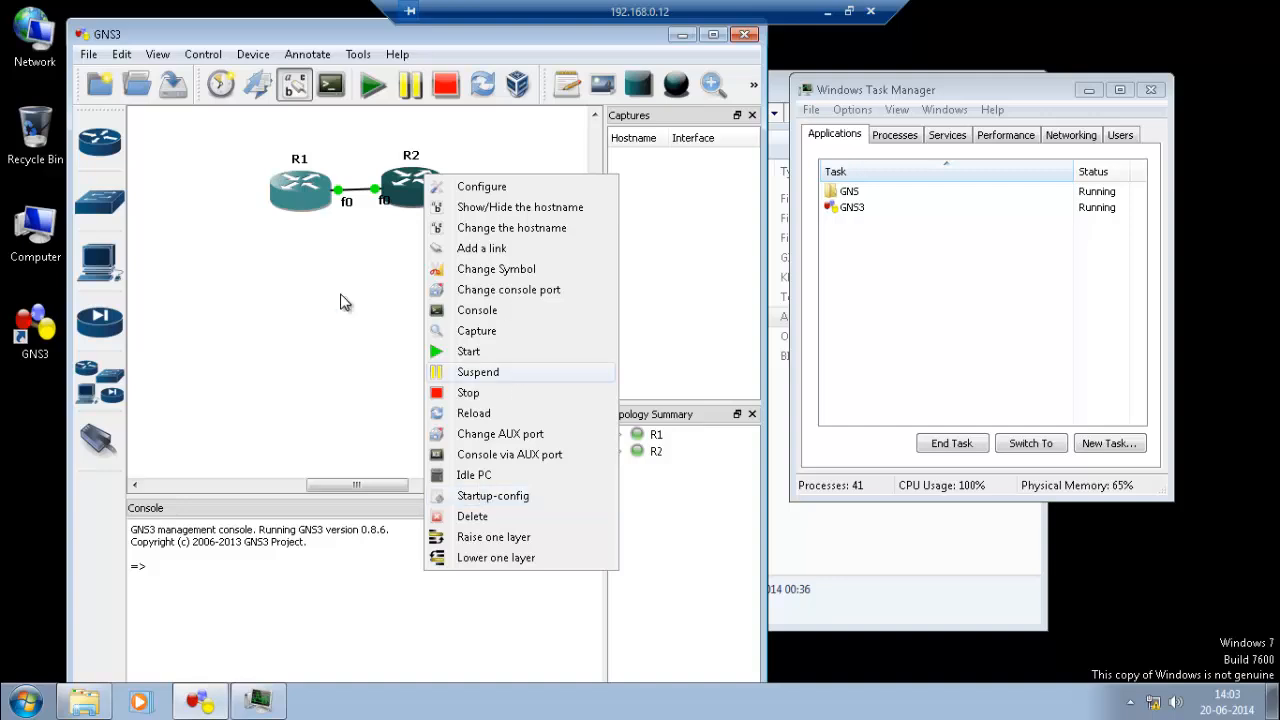
{"action": "left_click", "coordinate": [312, 272]}
{"action": "left_click_drag", "start_coordinate": [296, 205], "coordinate": [234, 203]}
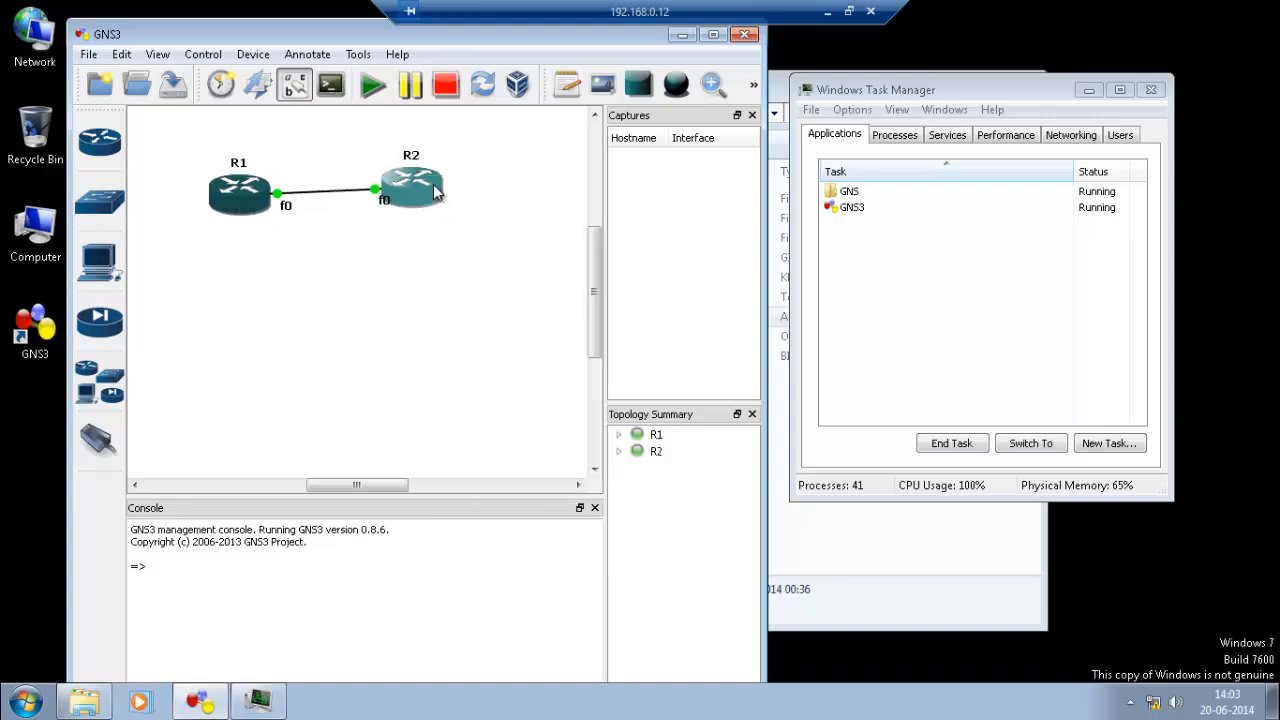
{"action": "left_click_drag", "start_coordinate": [411, 185], "coordinate": [493, 181]}
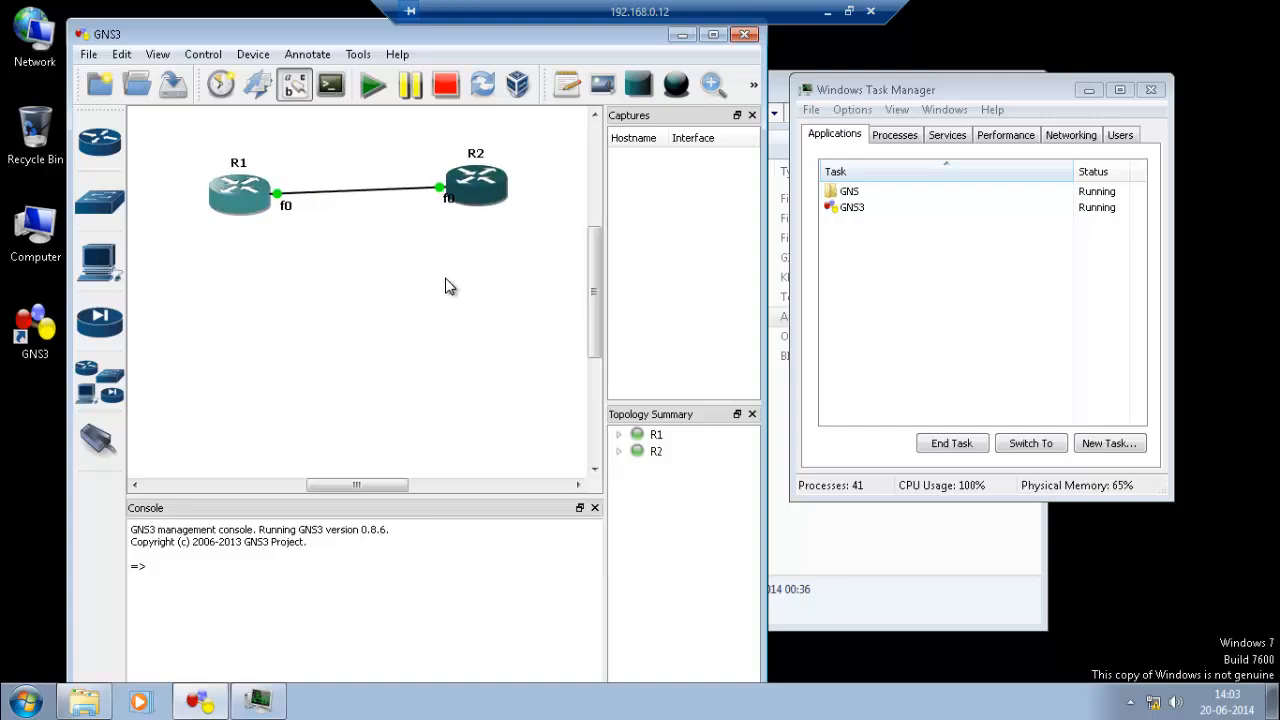
{"action": "right_click", "coordinate": [238, 204]}
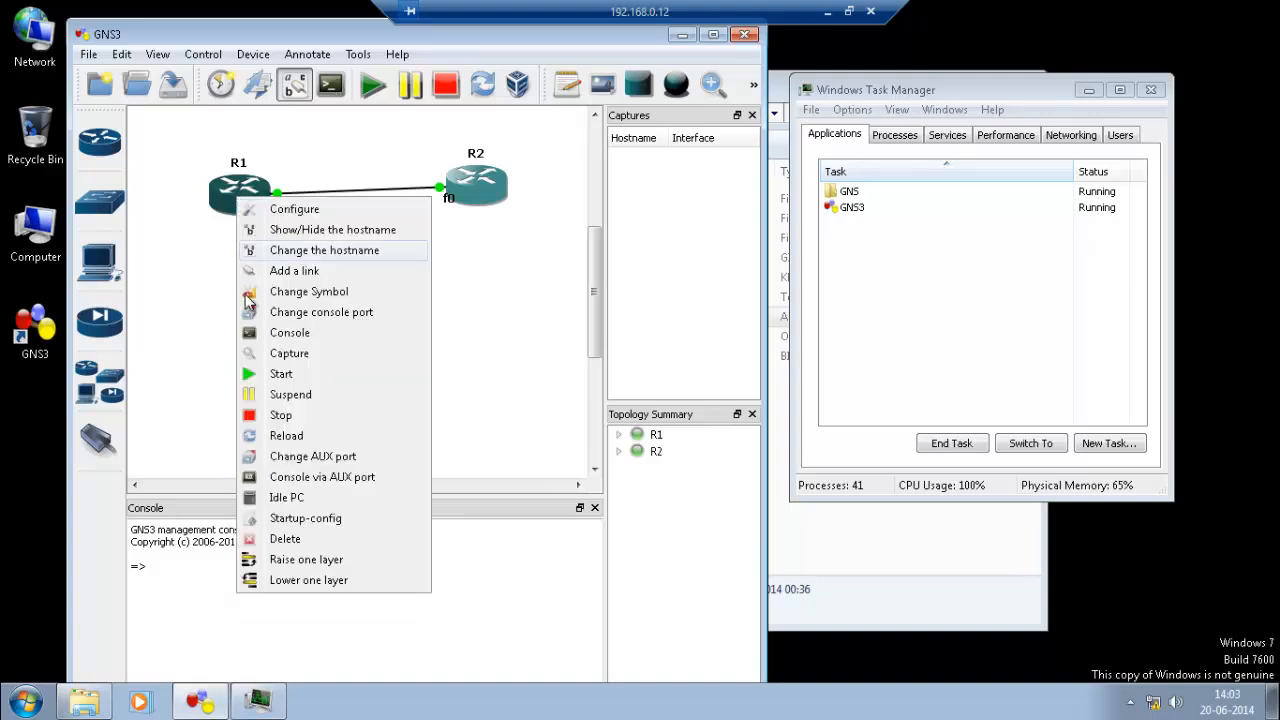
{"action": "left_click", "coordinate": [287, 498]}
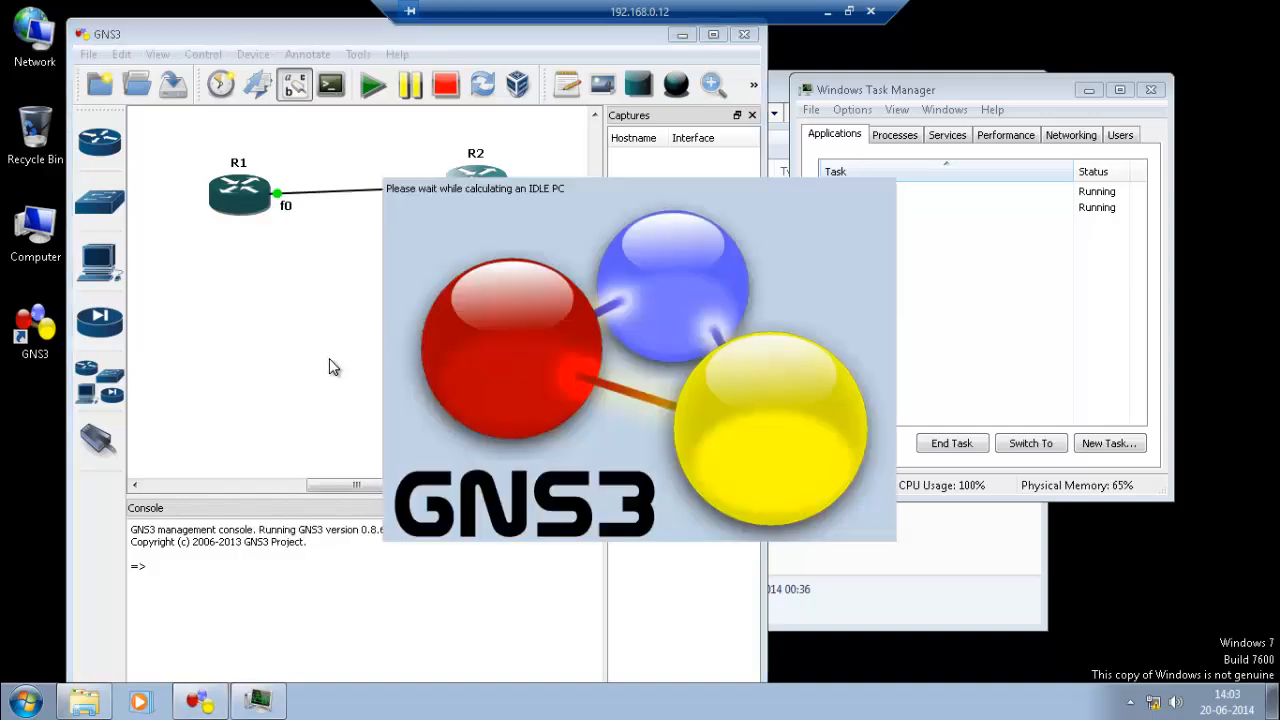
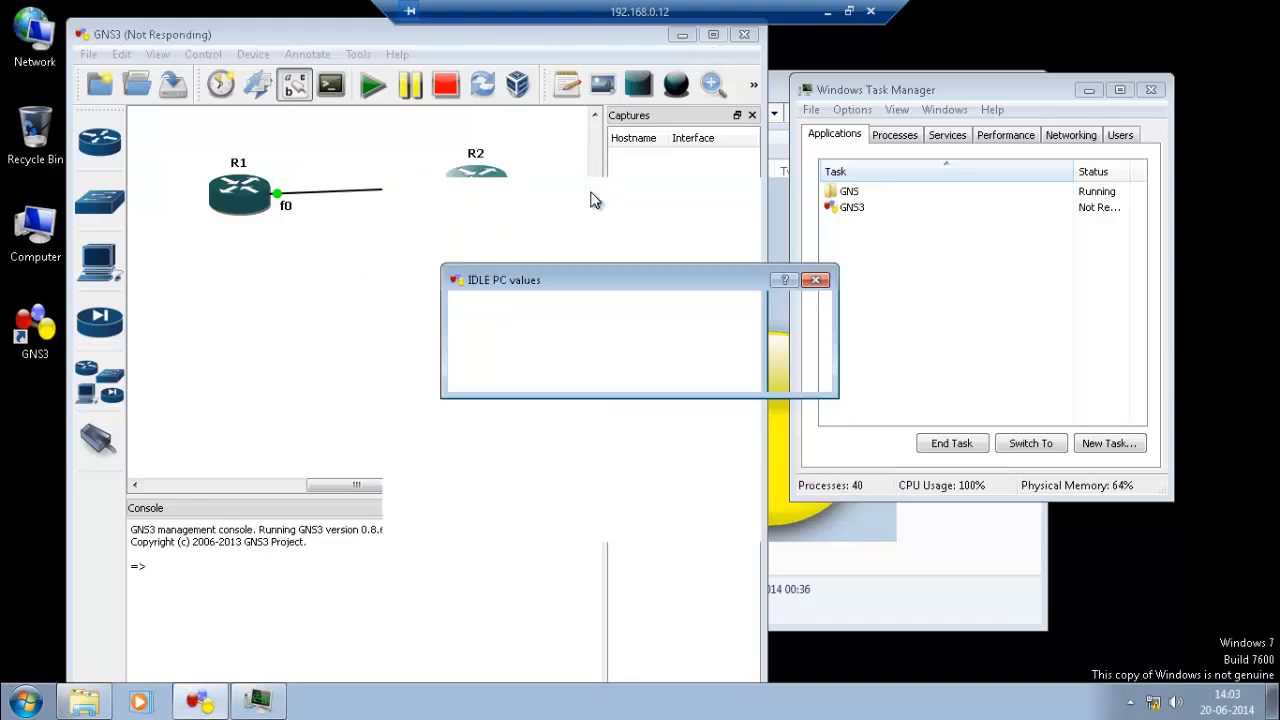
Pick '2: 0x8018d34c [6]' from the idle PC list, then apply and confirm it for R1.
{"action": "left_click", "coordinate": [629, 349]}
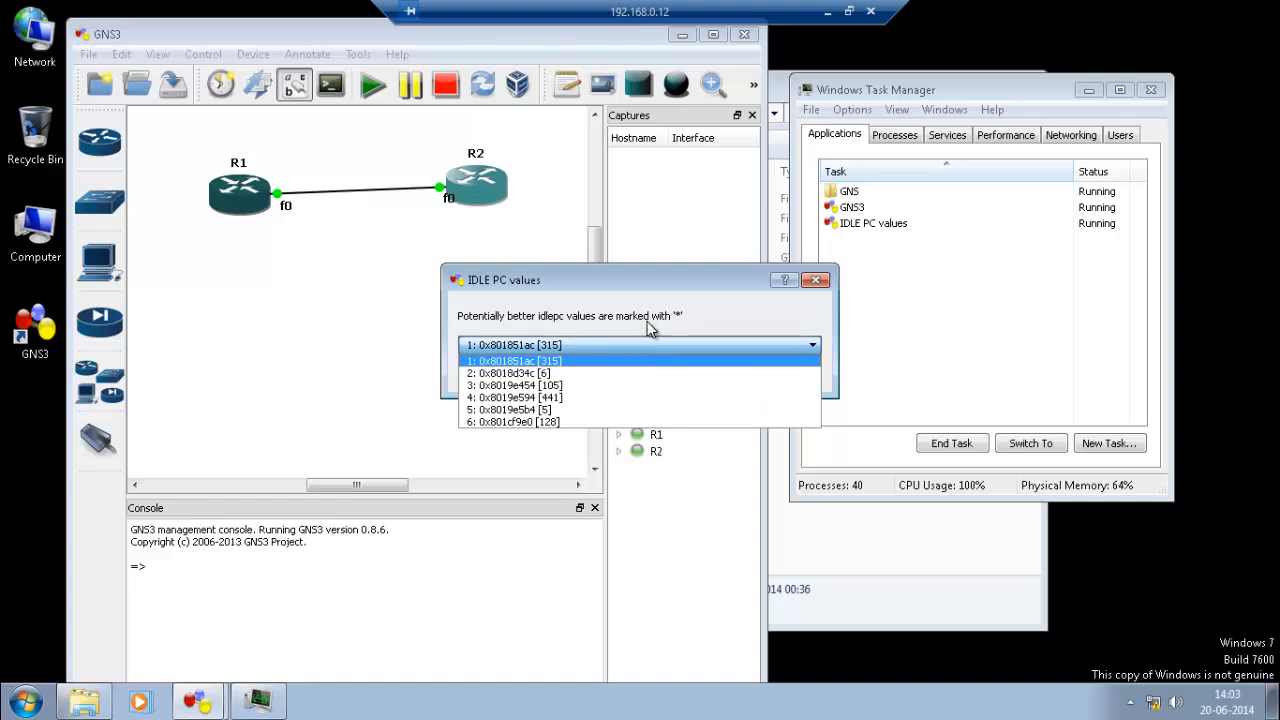
{"action": "left_click", "coordinate": [626, 286]}
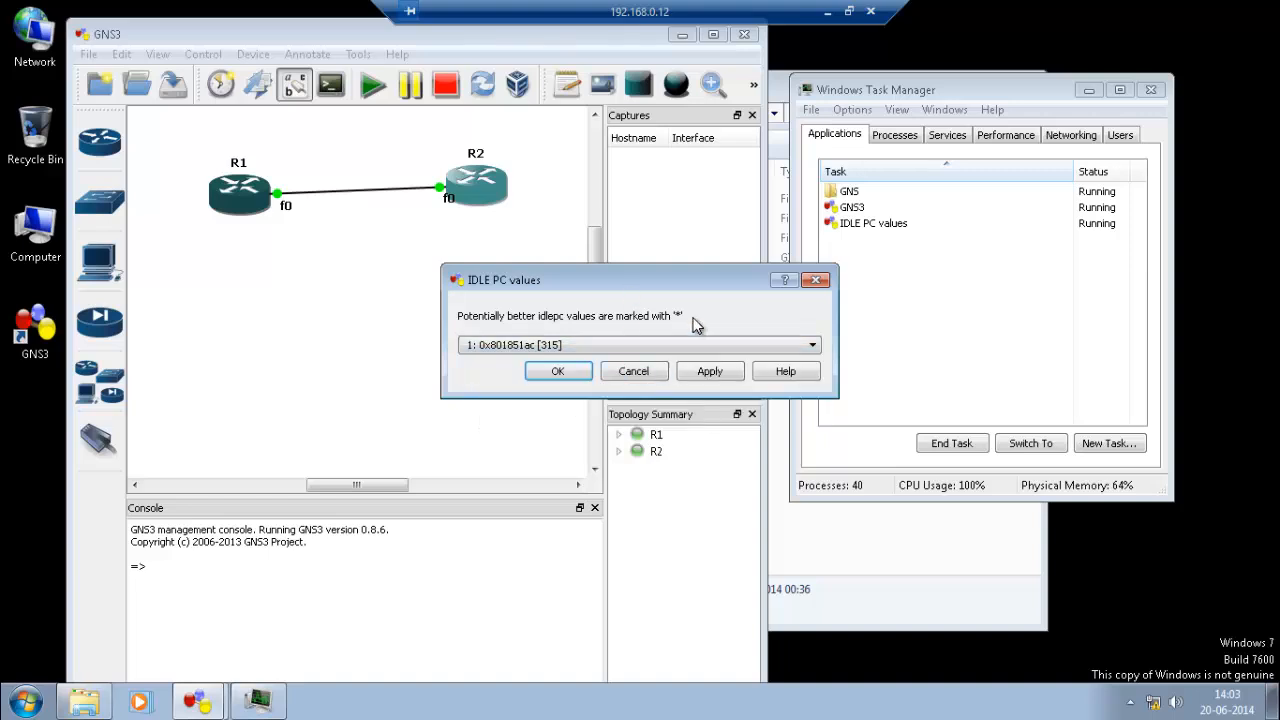
{"action": "left_click_drag", "start_coordinate": [700, 293], "coordinate": [543, 268]}
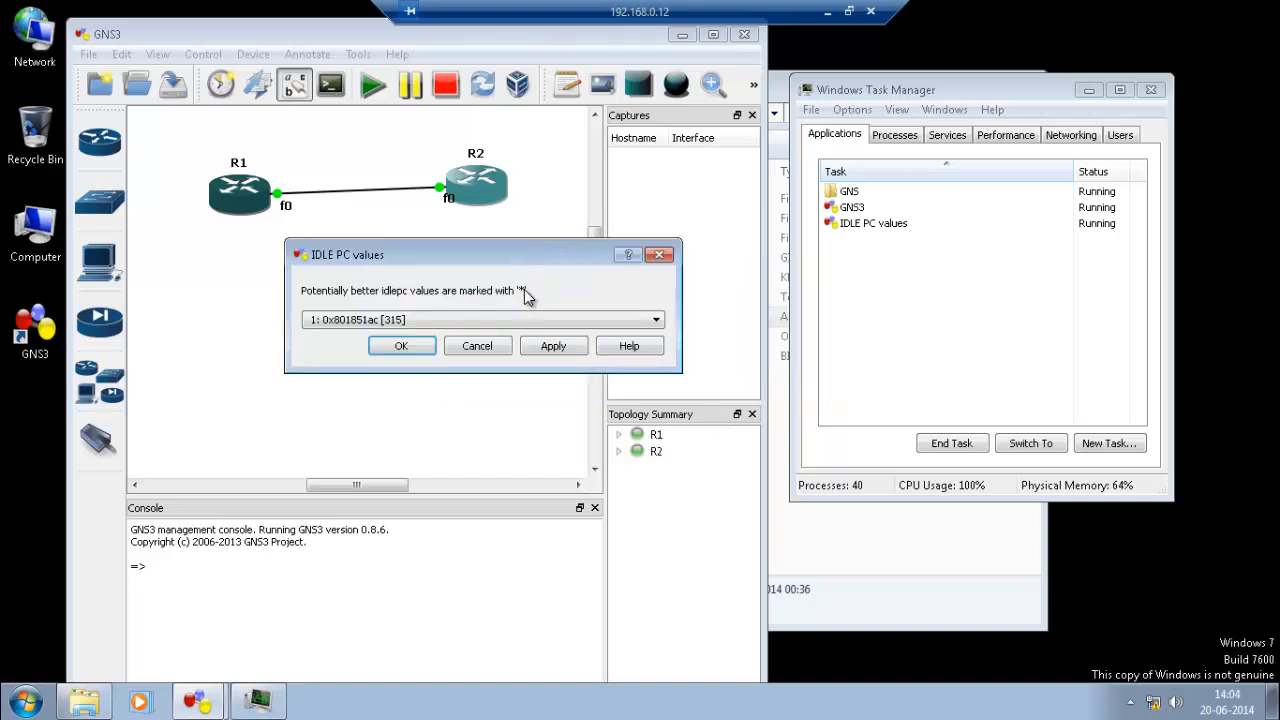
{"action": "left_click", "coordinate": [507, 322]}
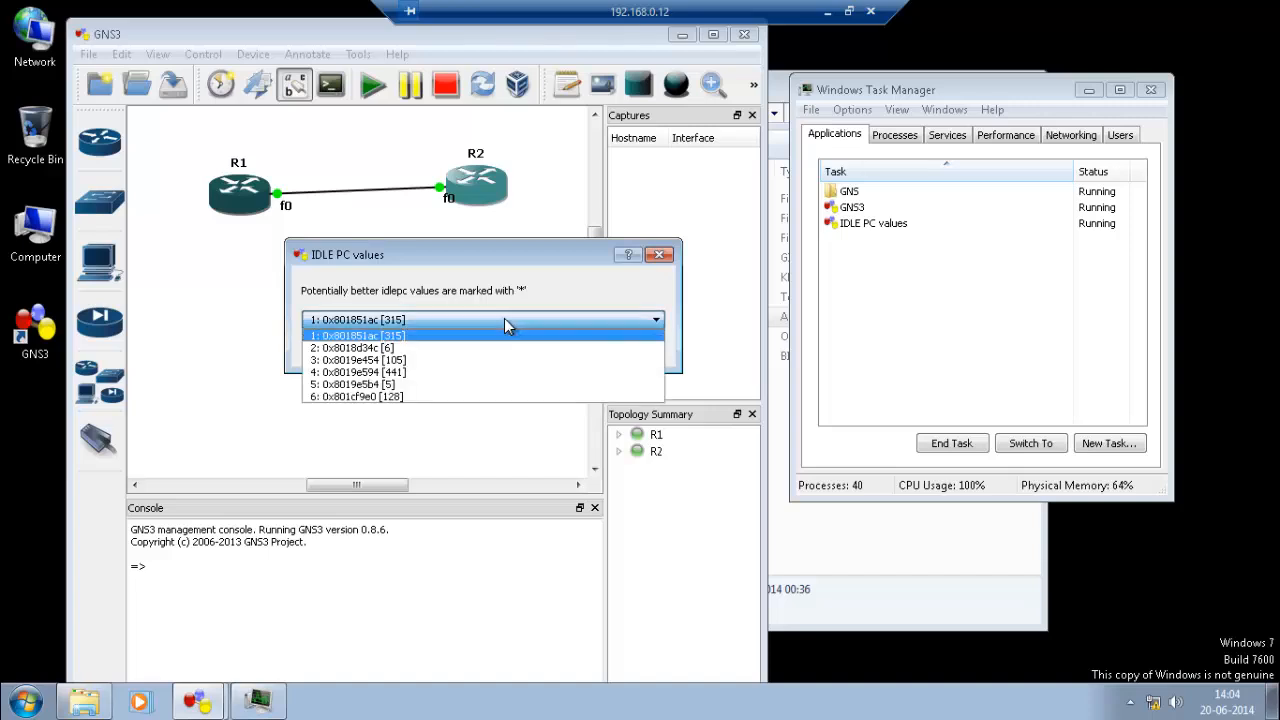
{"action": "left_click", "coordinate": [398, 351]}
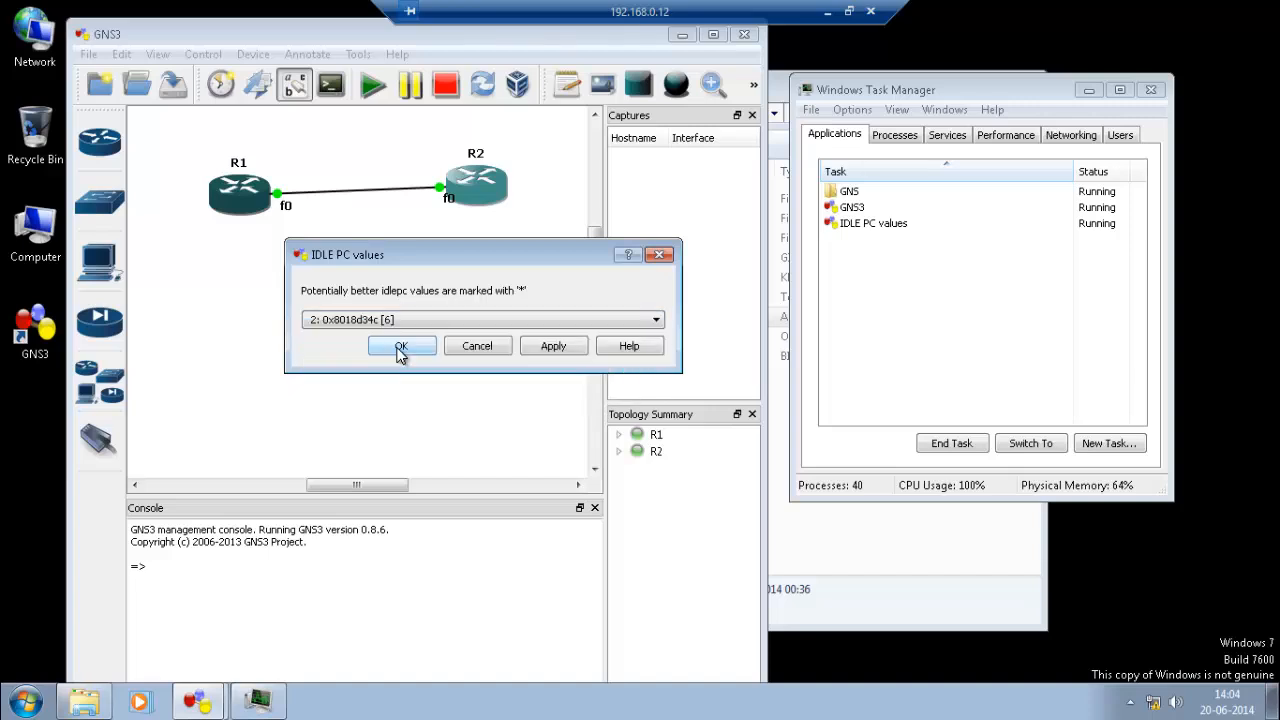
{"action": "left_click", "coordinate": [563, 350]}
{"action": "left_click", "coordinate": [429, 349]}
{"action": "left_click", "coordinate": [572, 335]}
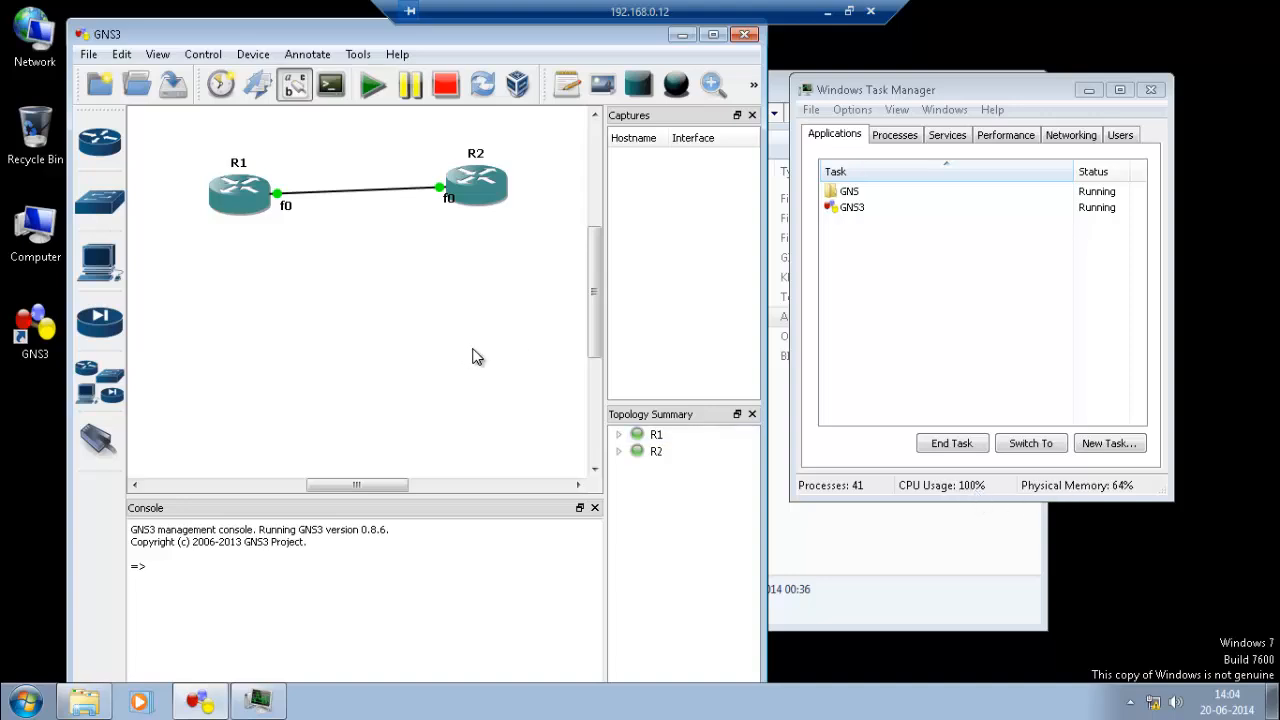
Begin changing R1's console port, then cancel after the restart warning.
{"action": "right_click", "coordinate": [222, 208]}
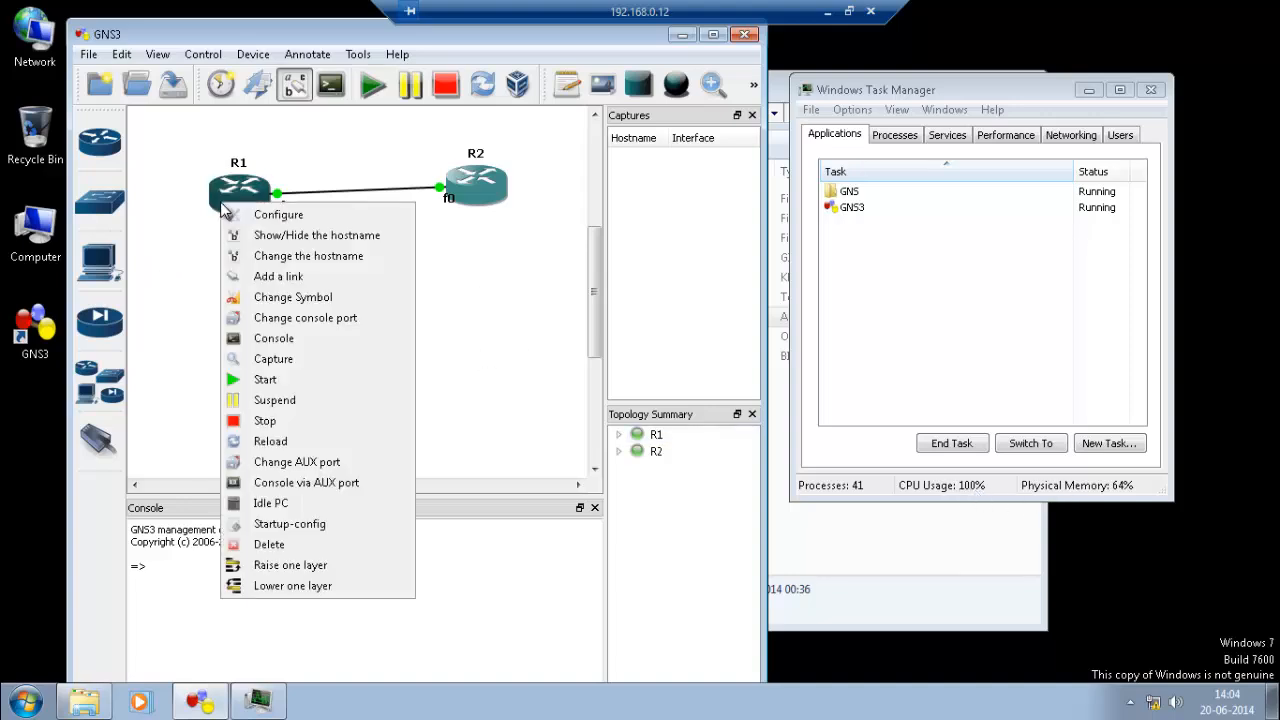
{"action": "left_click", "coordinate": [408, 318]}
{"action": "left_click", "coordinate": [541, 405]}
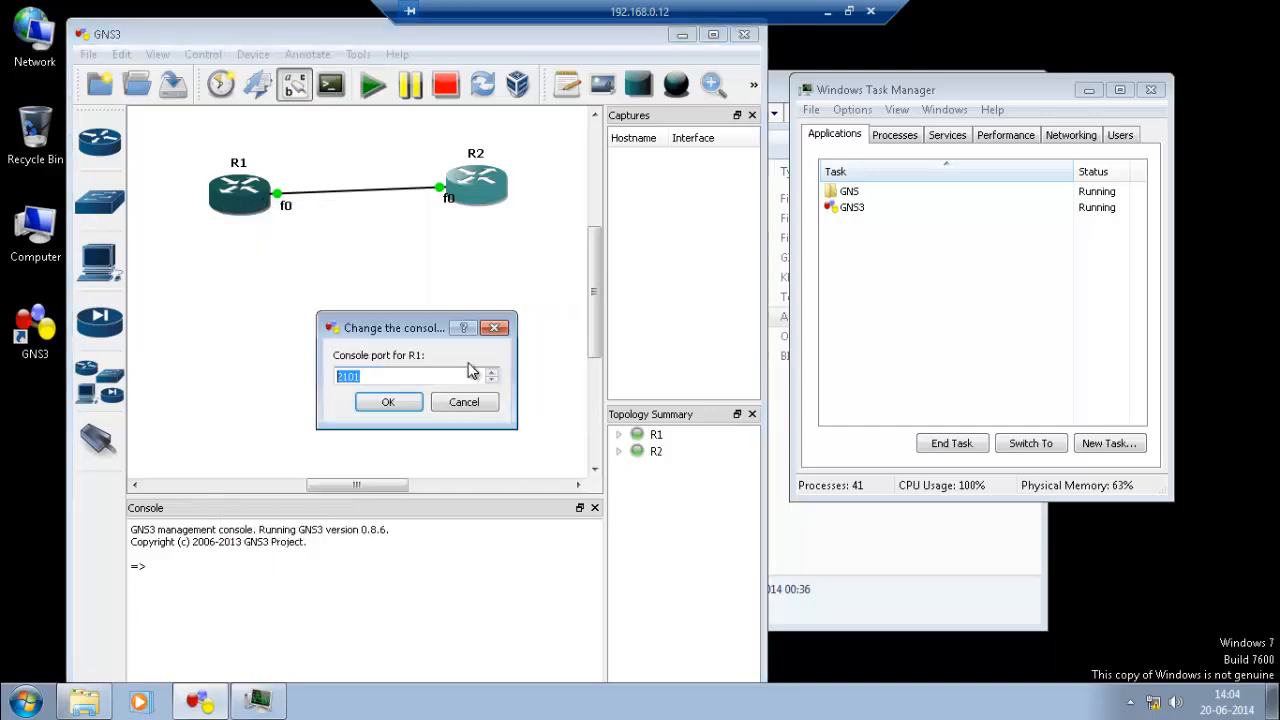
{"action": "left_click", "coordinate": [460, 405]}
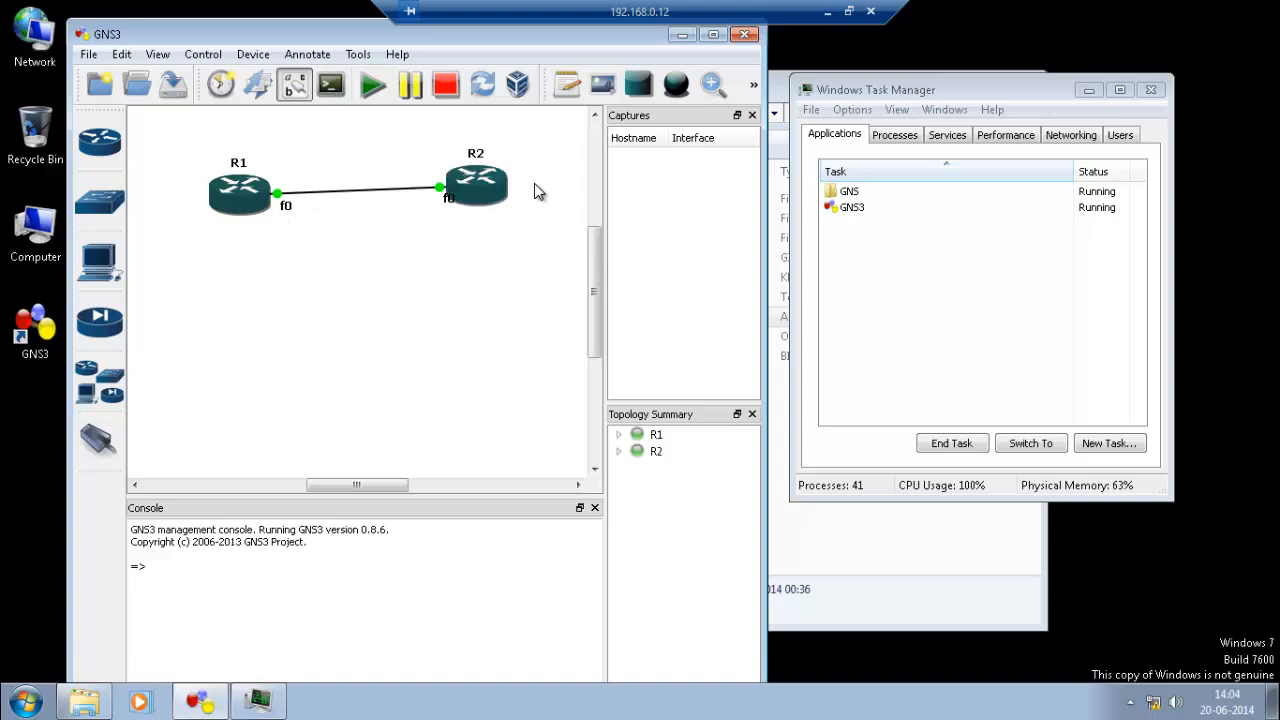
Open a console to R2, wake its prompt, and enter then exit 'conf t'.
{"action": "right_click", "coordinate": [497, 201]}
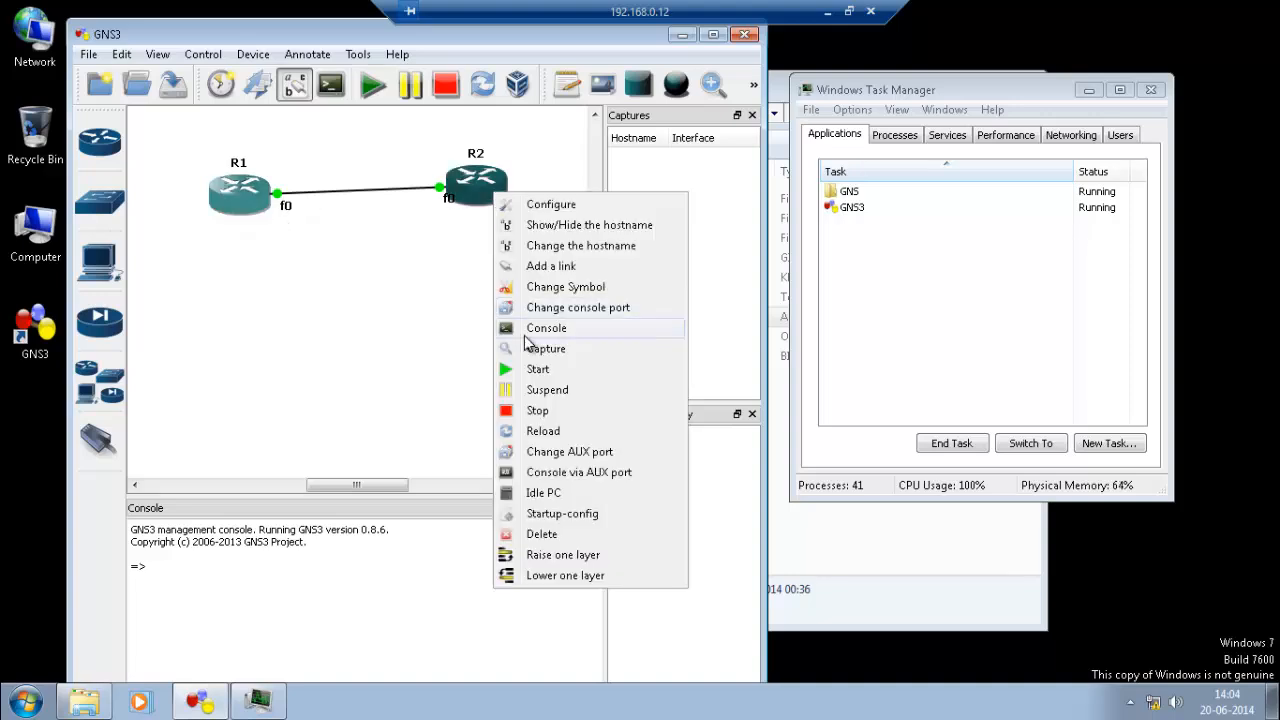
{"action": "left_click", "coordinate": [531, 328]}
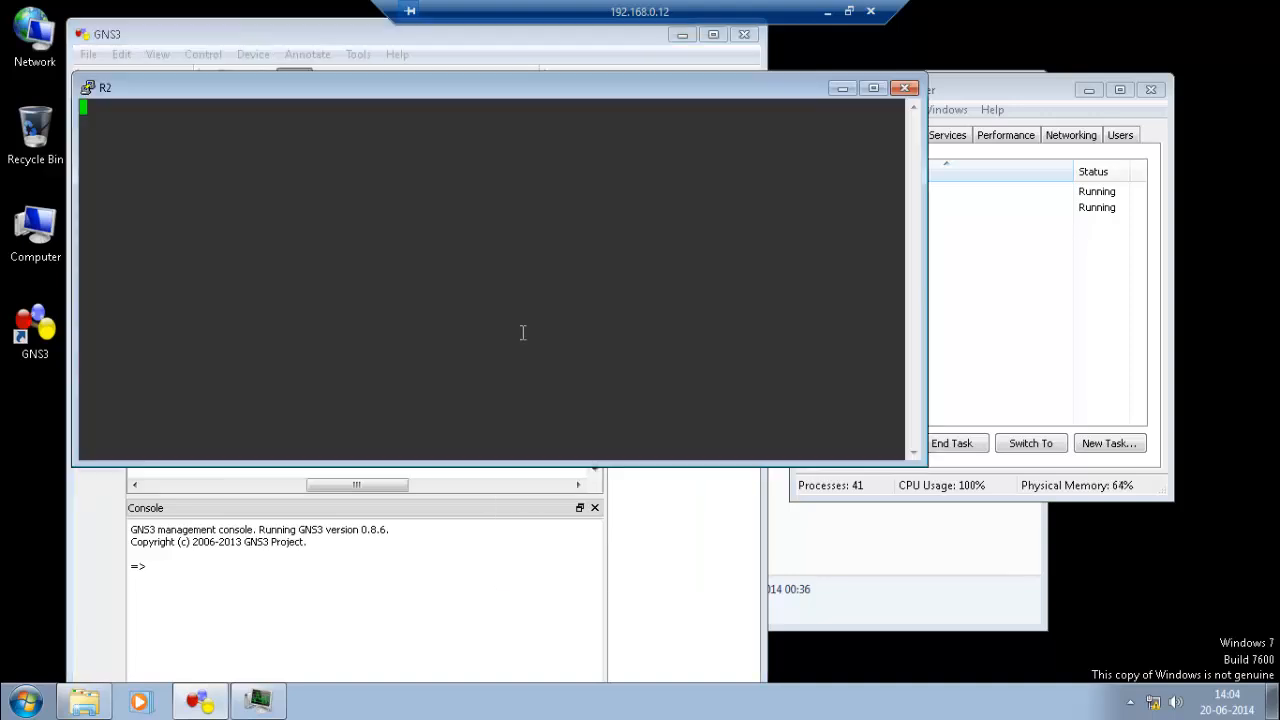
{"action": "key", "text": "Return"}
{"action": "left_click_drag", "start_coordinate": [266, 85], "coordinate": [313, 146]}
{"action": "key", "text": "Return"}
{"action": "key", "text": "Return"}
{"action": "key", "text": "Return"}
{"action": "key", "text": "Return"}
{"action": "key", "text": "Return"}
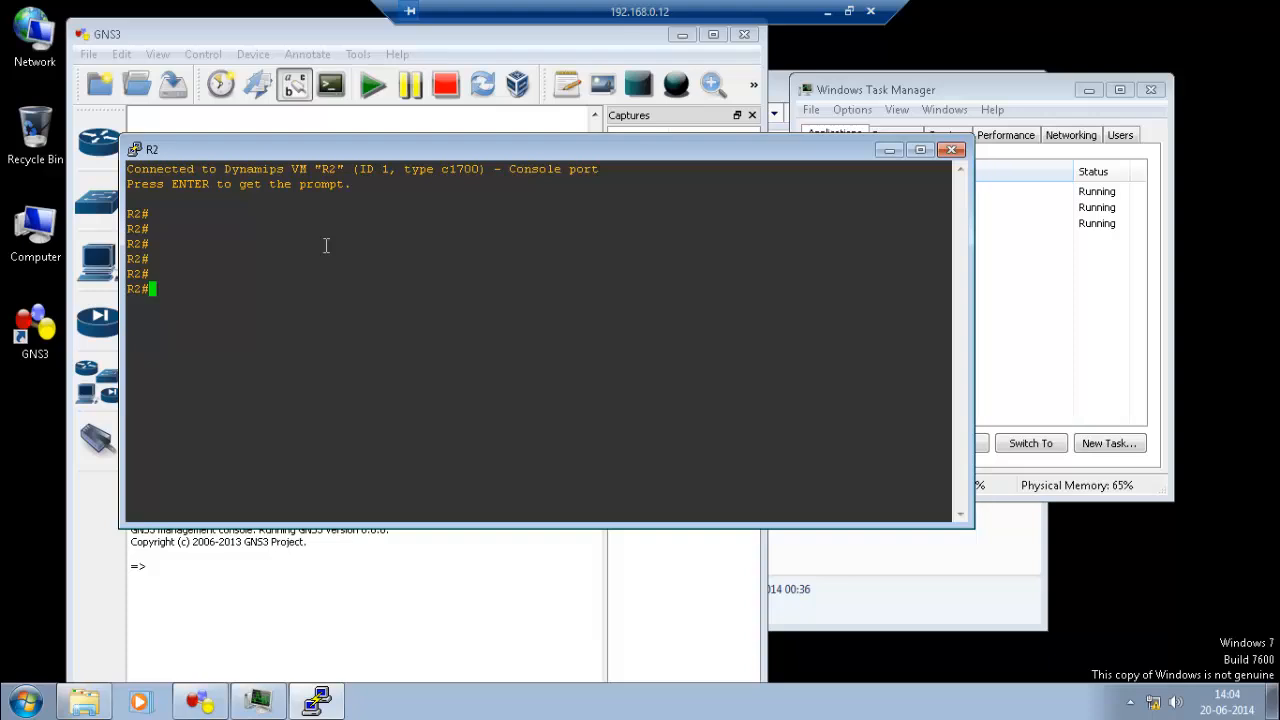
{"action": "type", "text": "conf t"}
{"action": "key", "text": "Return"}
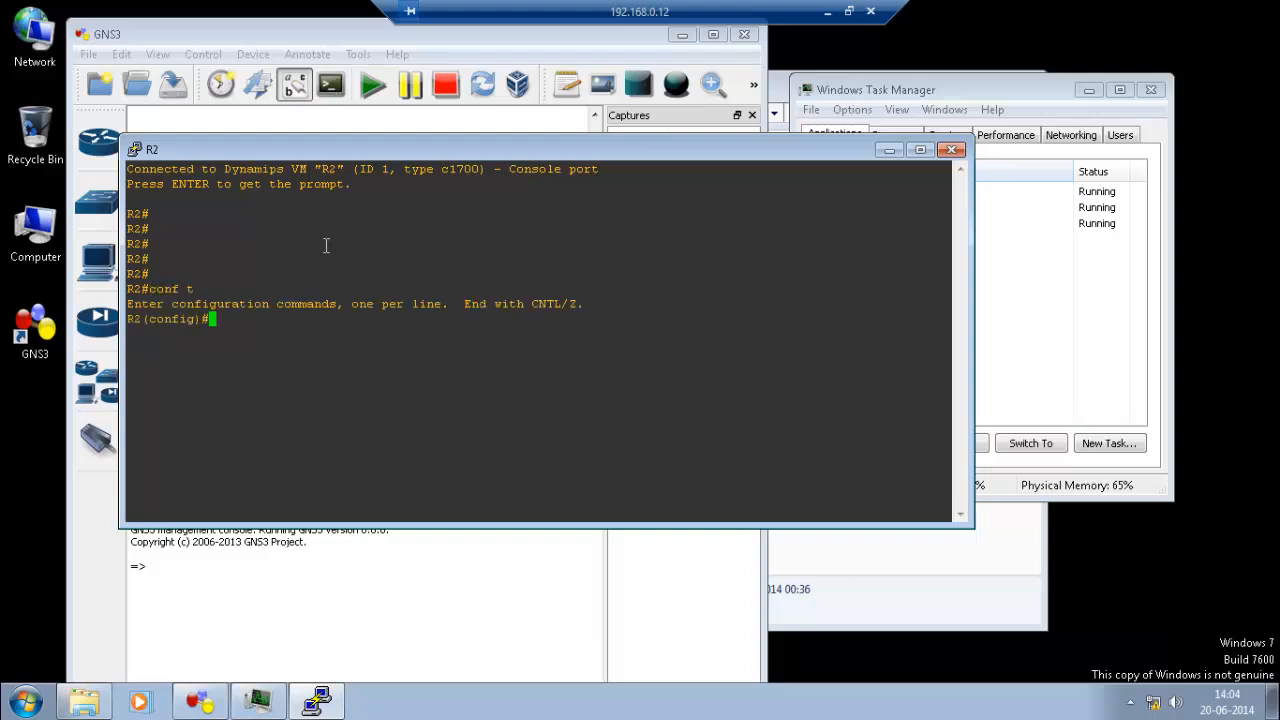
{"action": "key", "text": "ctrl+z"}
Run 'show version' on R2 and page through the full output.
{"action": "type", "text": "sh"}
{"action": "key", "text": "Tab"}
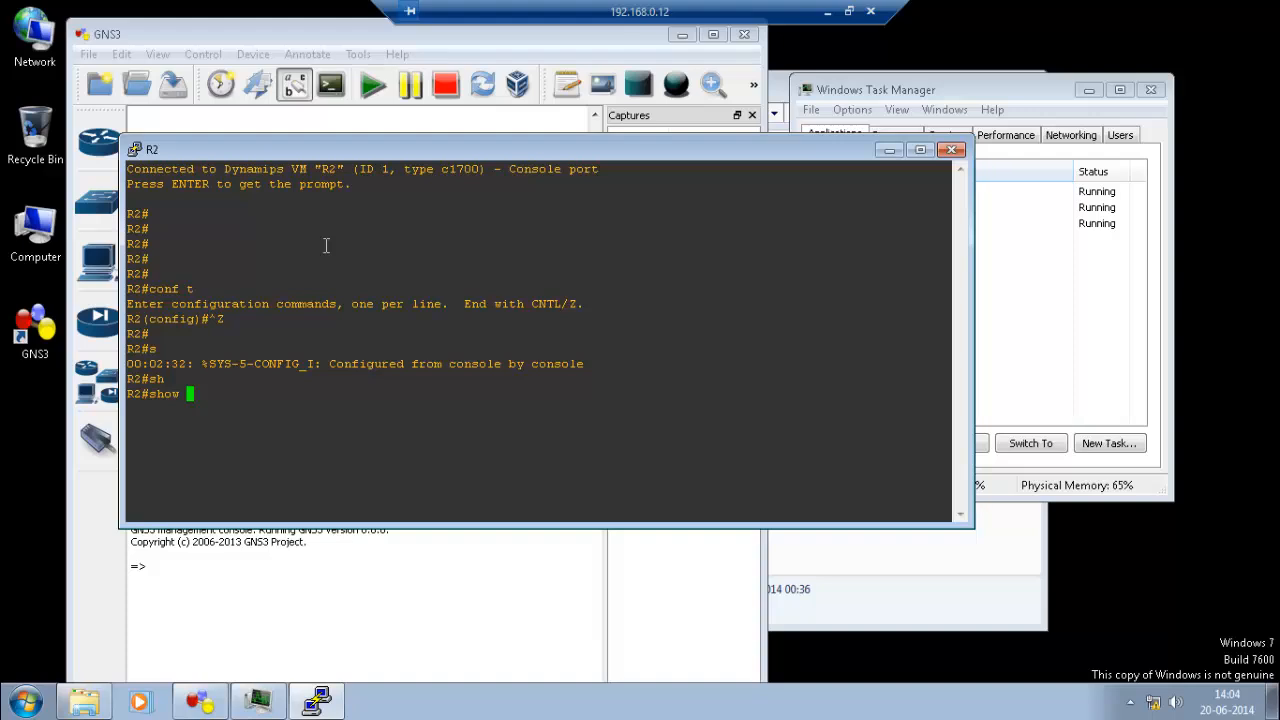
{"action": "type", "text": "ce"}
{"action": "key", "text": "Tab"}
{"action": "type", "text": "ver"}
{"action": "key", "text": "Tab"}
{"action": "key", "text": "Return"}
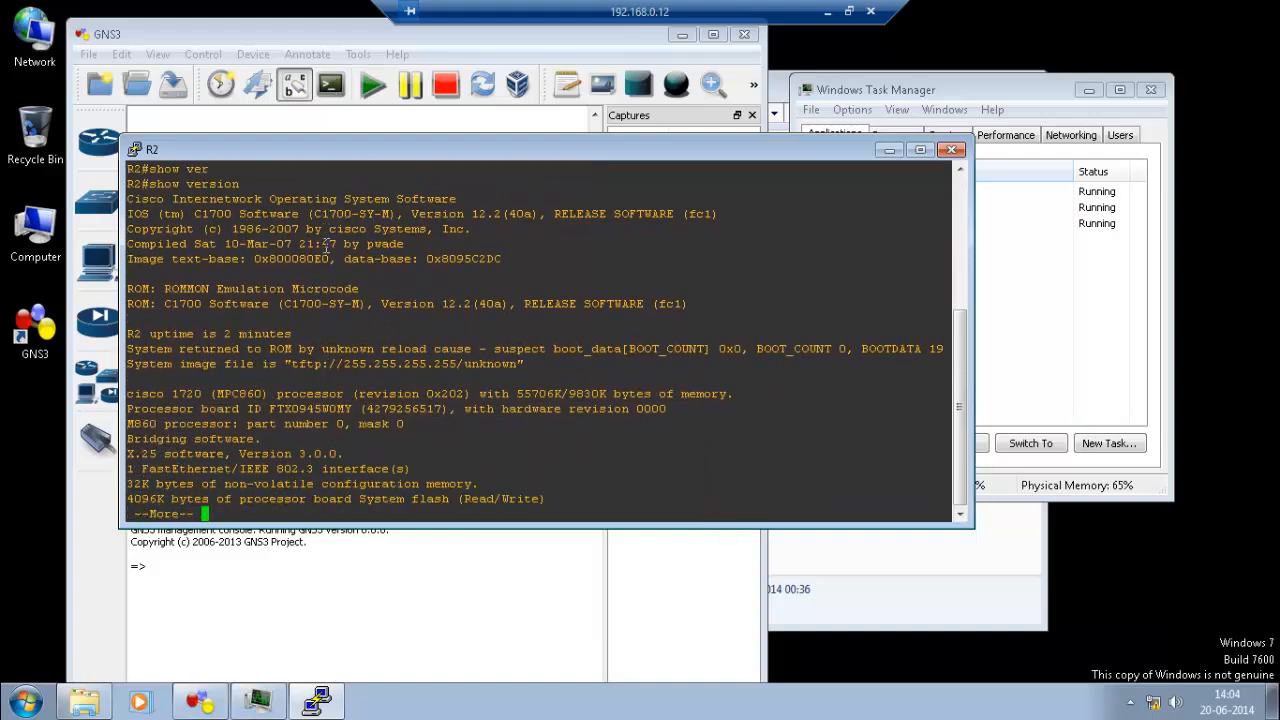
{"action": "key", "text": "space"}
{"action": "key", "text": "Return"}
{"action": "key", "text": "Return"}
{"action": "key", "text": "Return"}
{"action": "key", "text": "Return"}
{"action": "key", "text": "Return"}
{"action": "key", "text": "Return"}
{"action": "key", "text": "Return"}
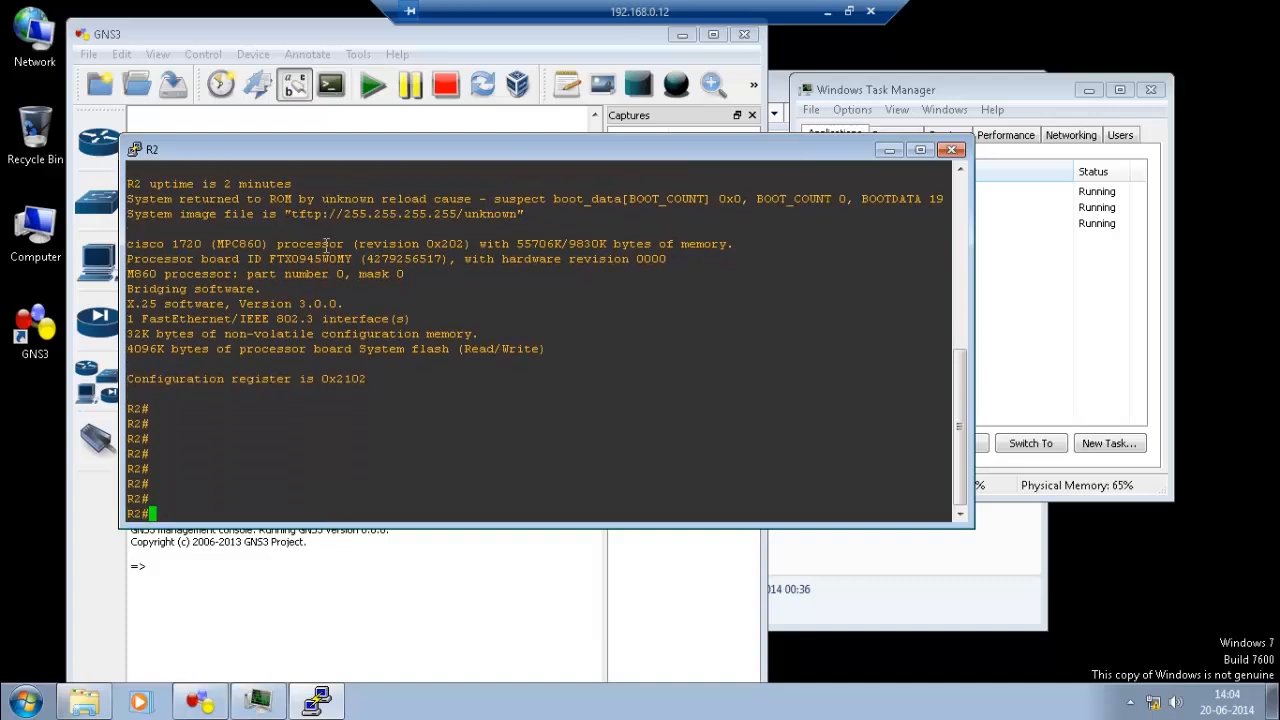
{"action": "left_click", "coordinate": [980, 346]}
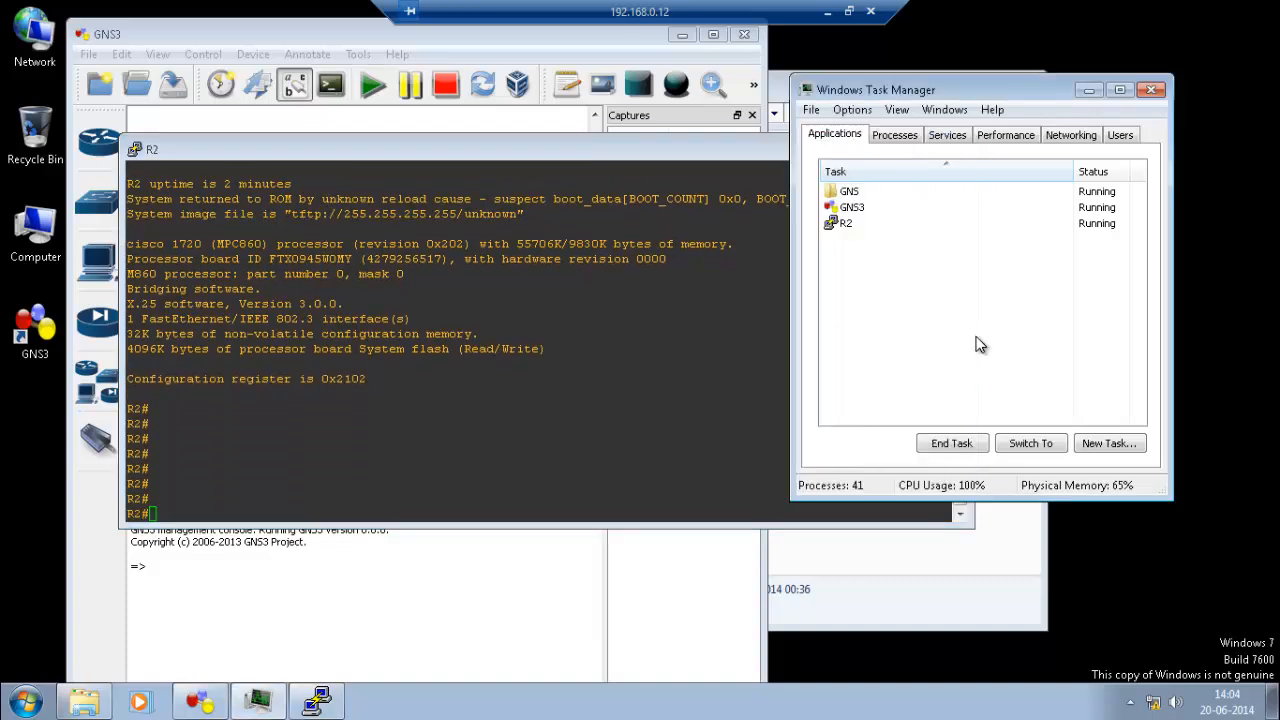
{"action": "left_click", "coordinate": [528, 604]}
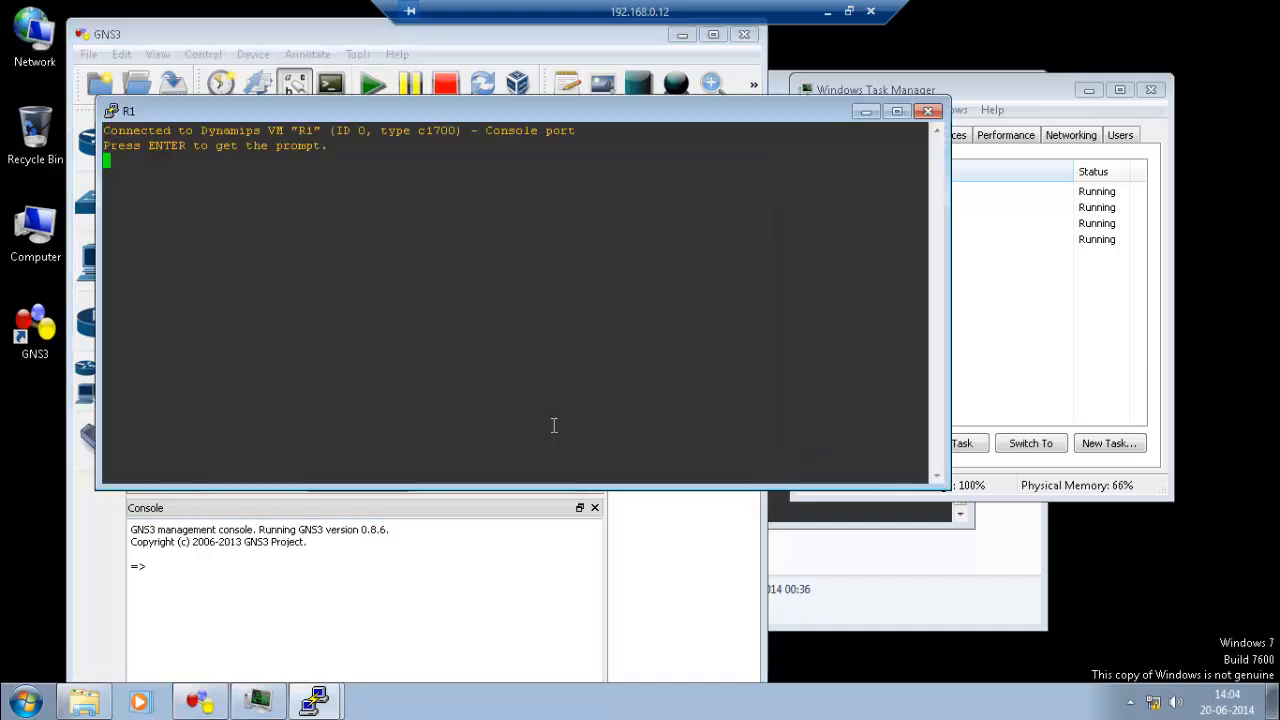
Run 'show version' in R1's console.
{"action": "key", "text": "Return"}
{"action": "key", "text": "Return"}
{"action": "key", "text": "Return"}
{"action": "key", "text": "Return"}
{"action": "key", "text": "Return"}
{"action": "key", "text": "Return"}
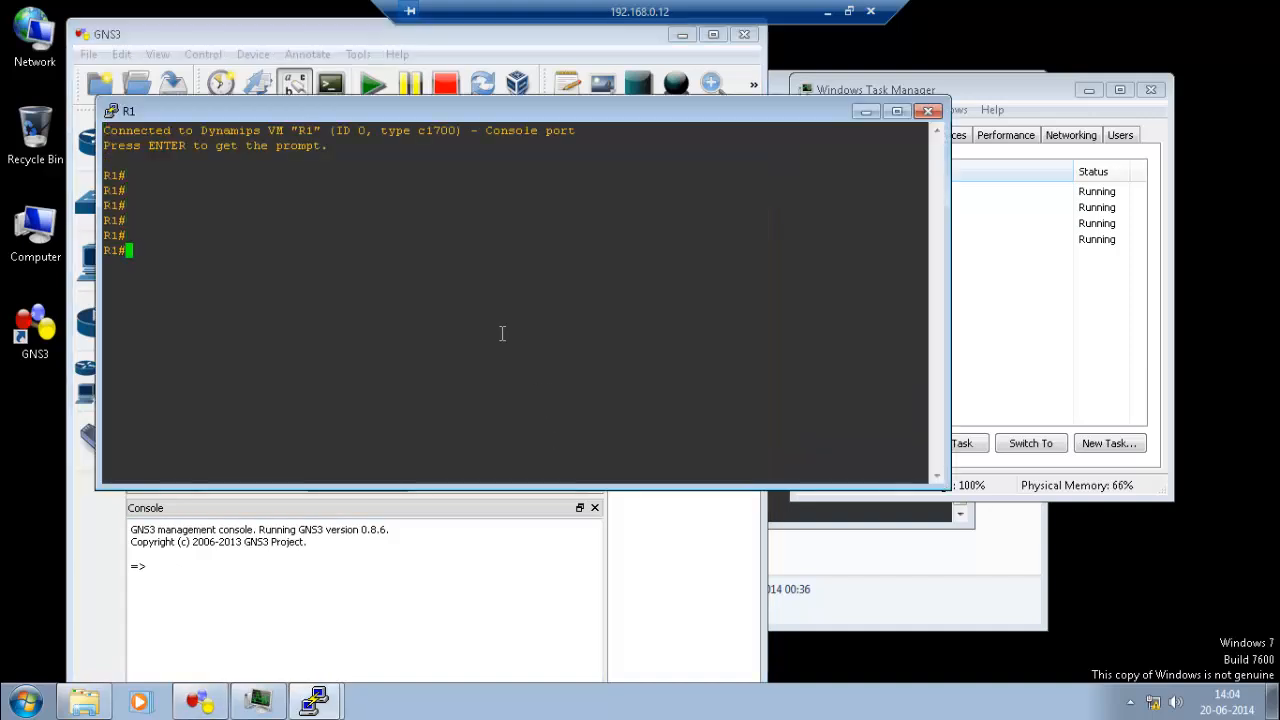
{"action": "type", "text": "sh"}
{"action": "key", "text": "Tab"}
{"action": "type", "text": "ver"}
{"action": "key", "text": "Tab"}
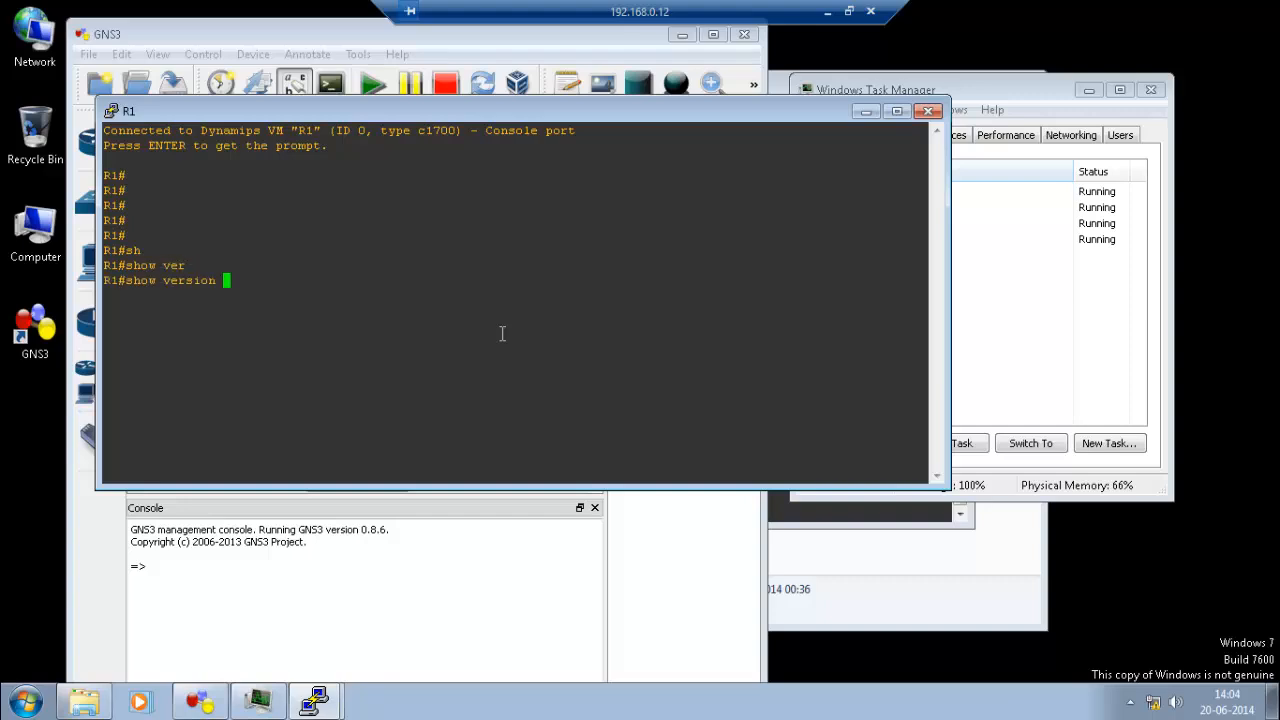
{"action": "key", "text": "Return"}
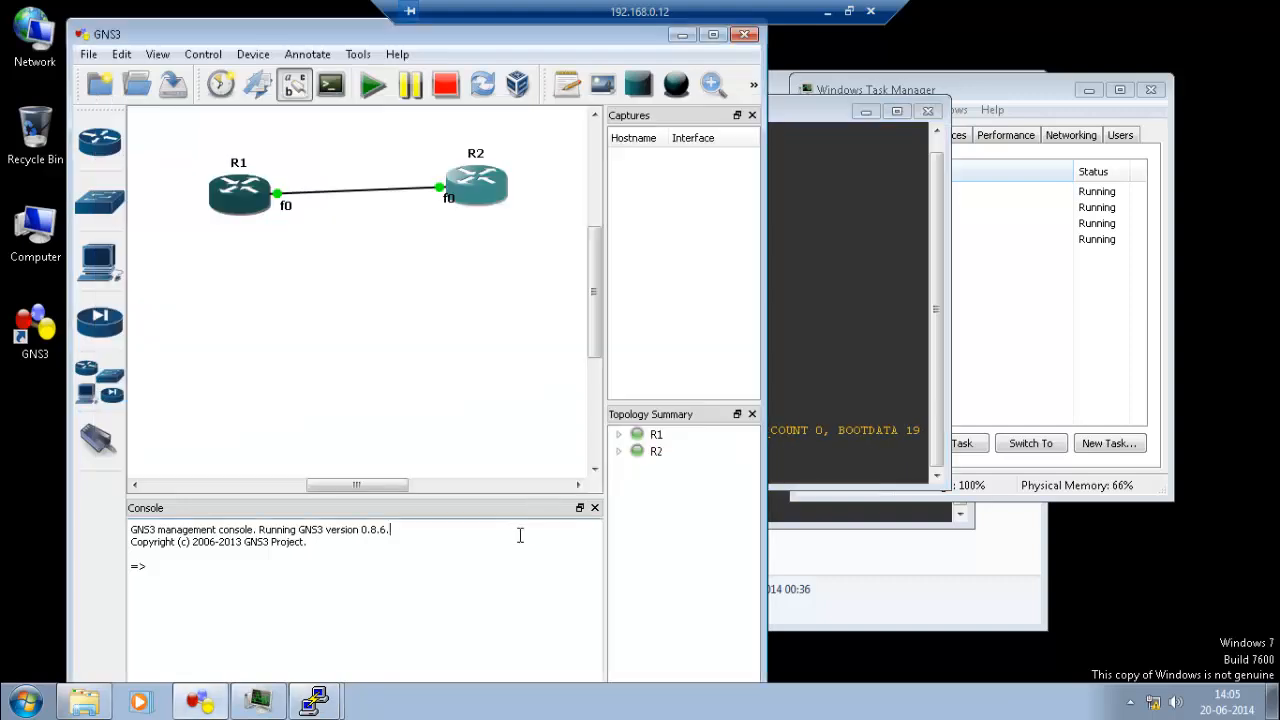
Open R2's console beside R1's, arrange both windows, and minimize the remote desktop session.
{"action": "left_click", "coordinate": [521, 533]}
{"action": "double_click", "coordinate": [508, 195]}
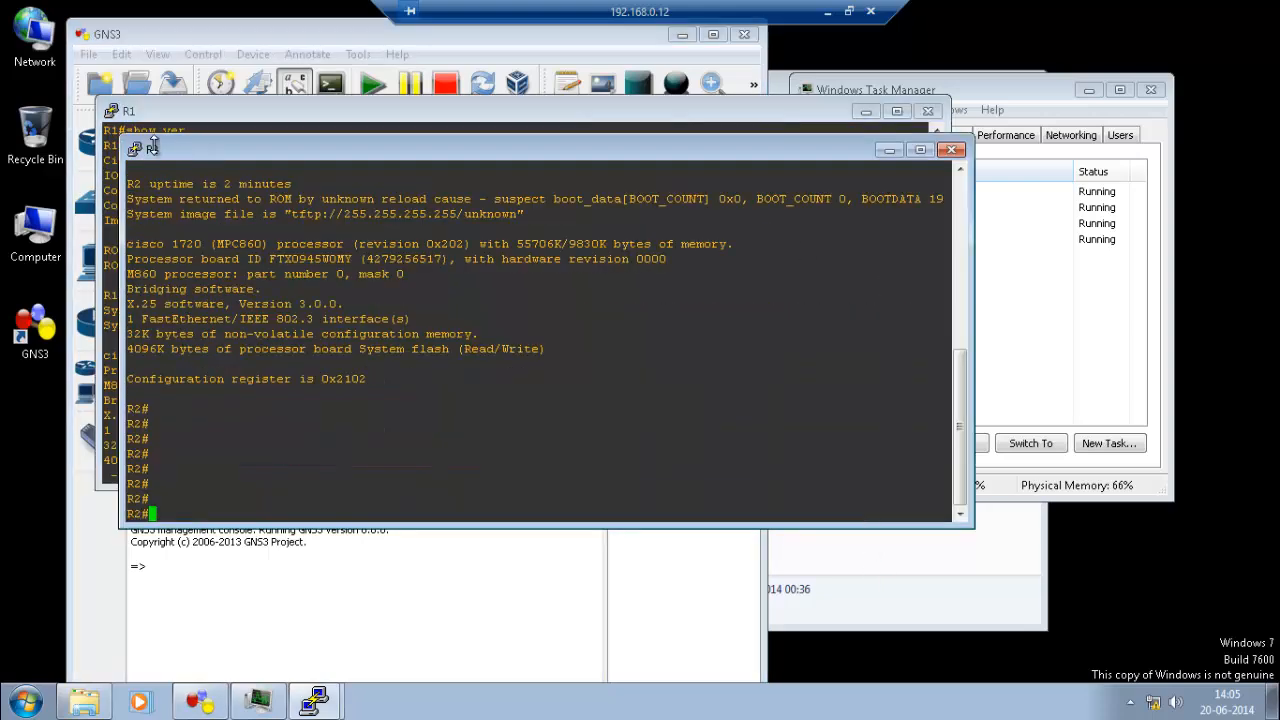
{"action": "left_click_drag", "start_coordinate": [153, 147], "coordinate": [241, 140]}
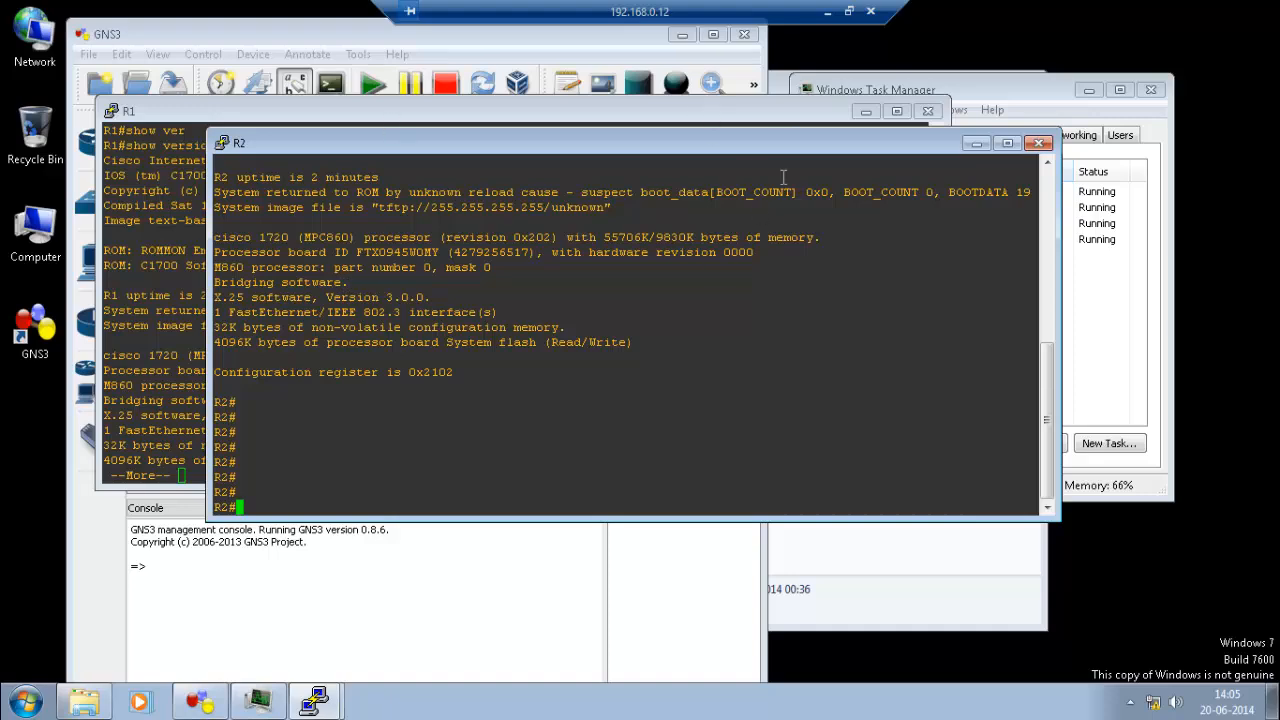
{"action": "left_click_drag", "start_coordinate": [775, 148], "coordinate": [769, 182]}
{"action": "left_click", "coordinate": [797, 121]}
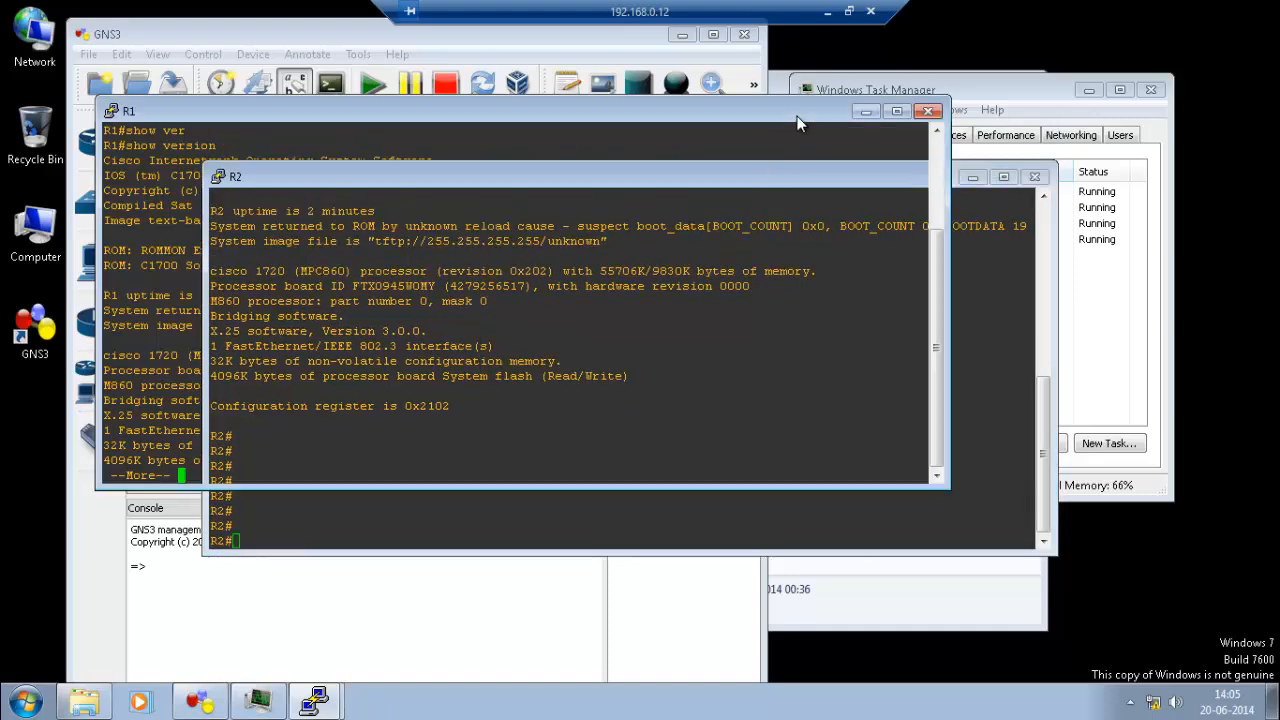
{"action": "left_click_drag", "start_coordinate": [767, 115], "coordinate": [797, 116]}
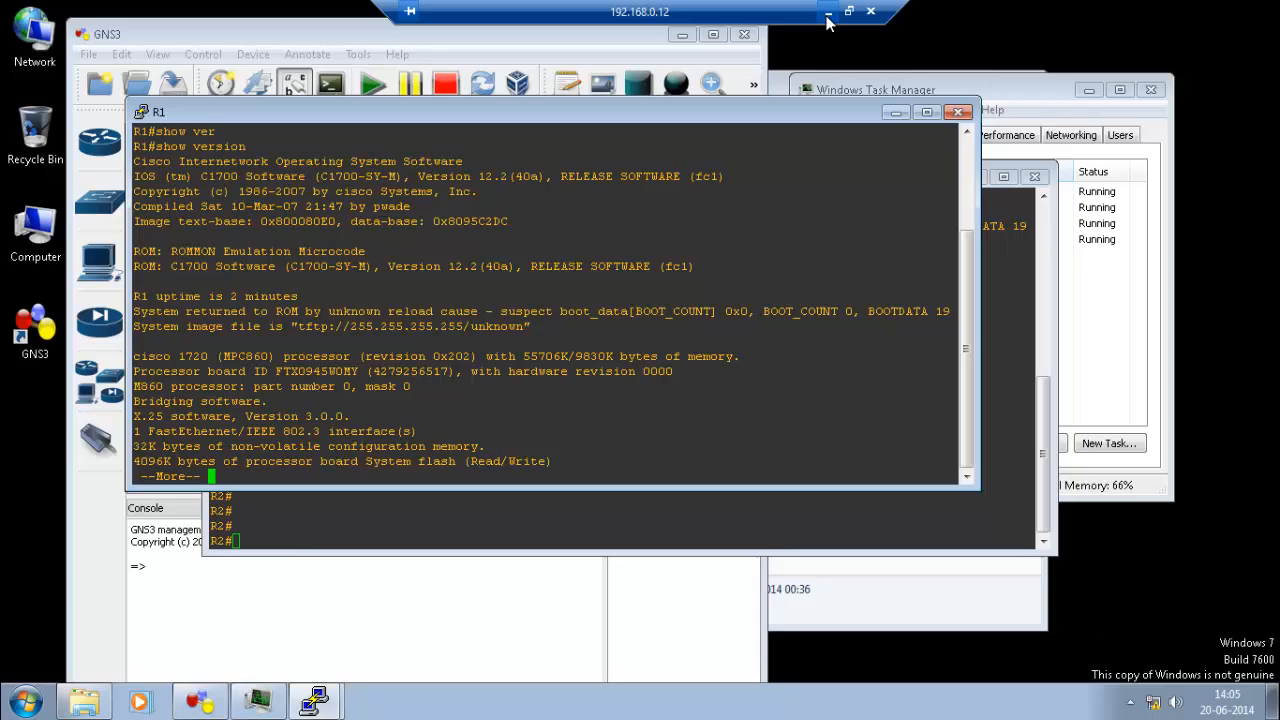
{"action": "left_click", "coordinate": [828, 13]}
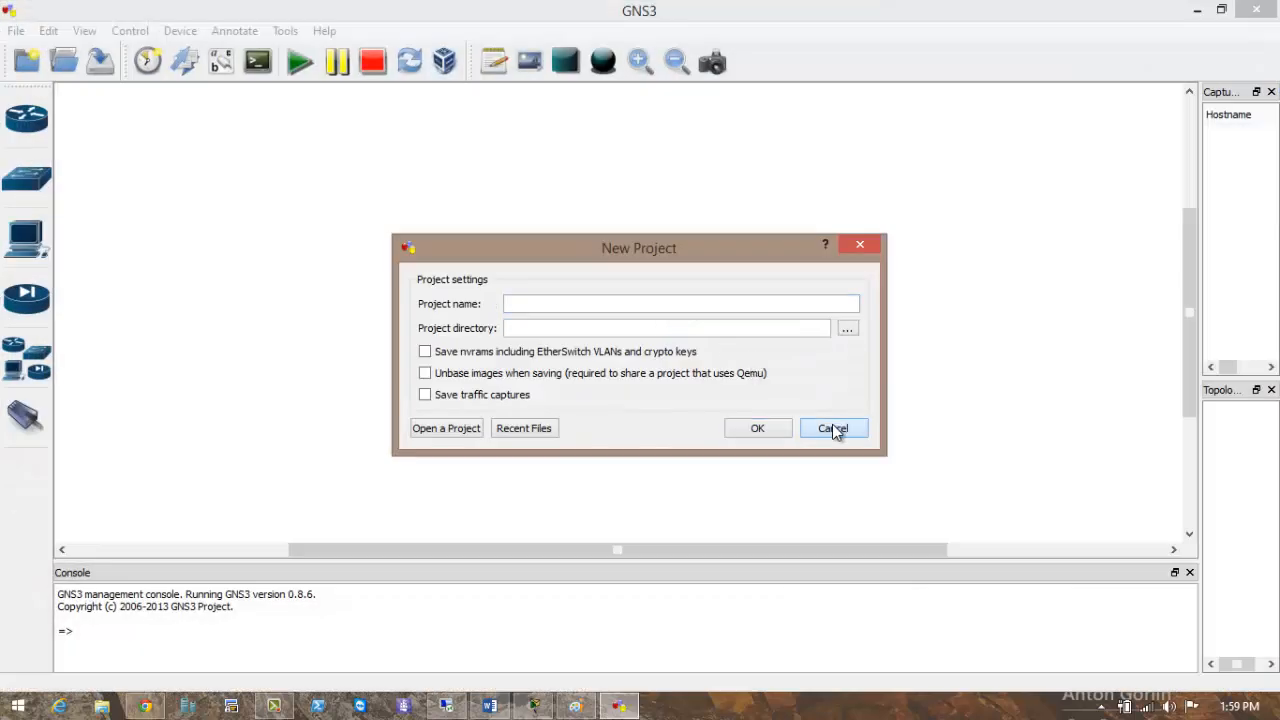
Dismiss the new project prompt and add two c2600 routers to the workspace.
{"action": "left_click", "coordinate": [835, 428]}
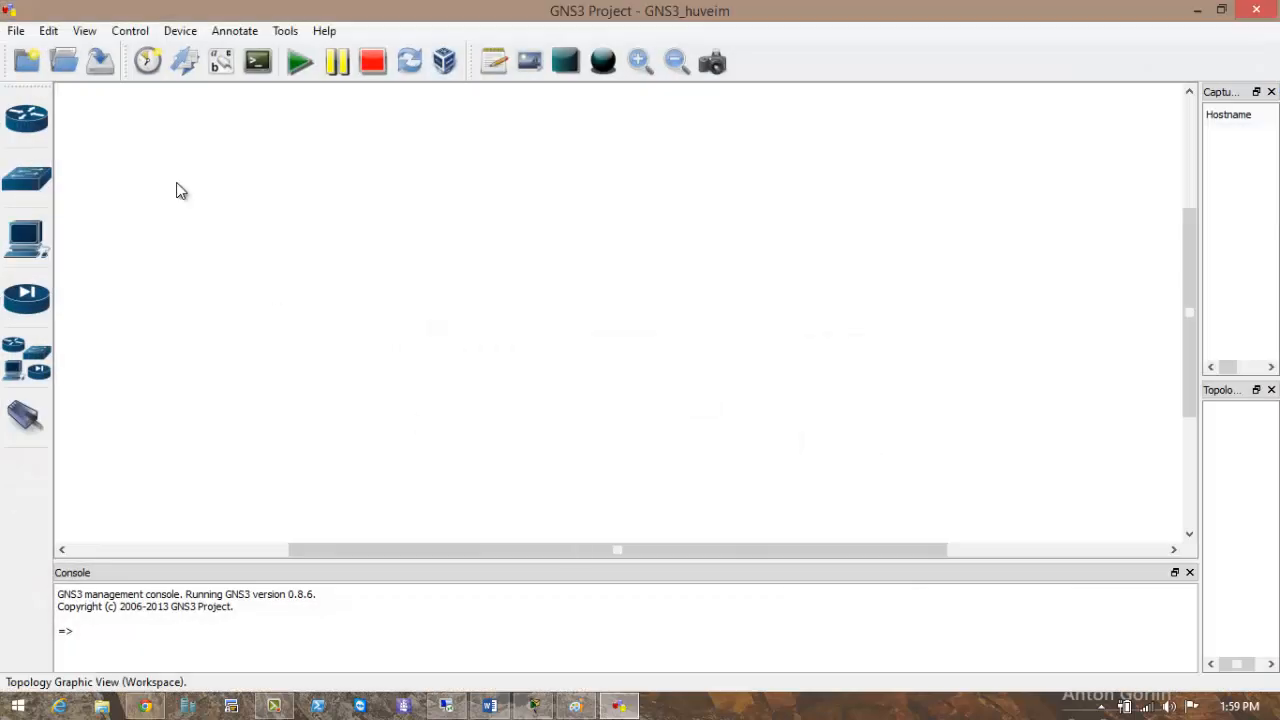
{"action": "left_click", "coordinate": [26, 118]}
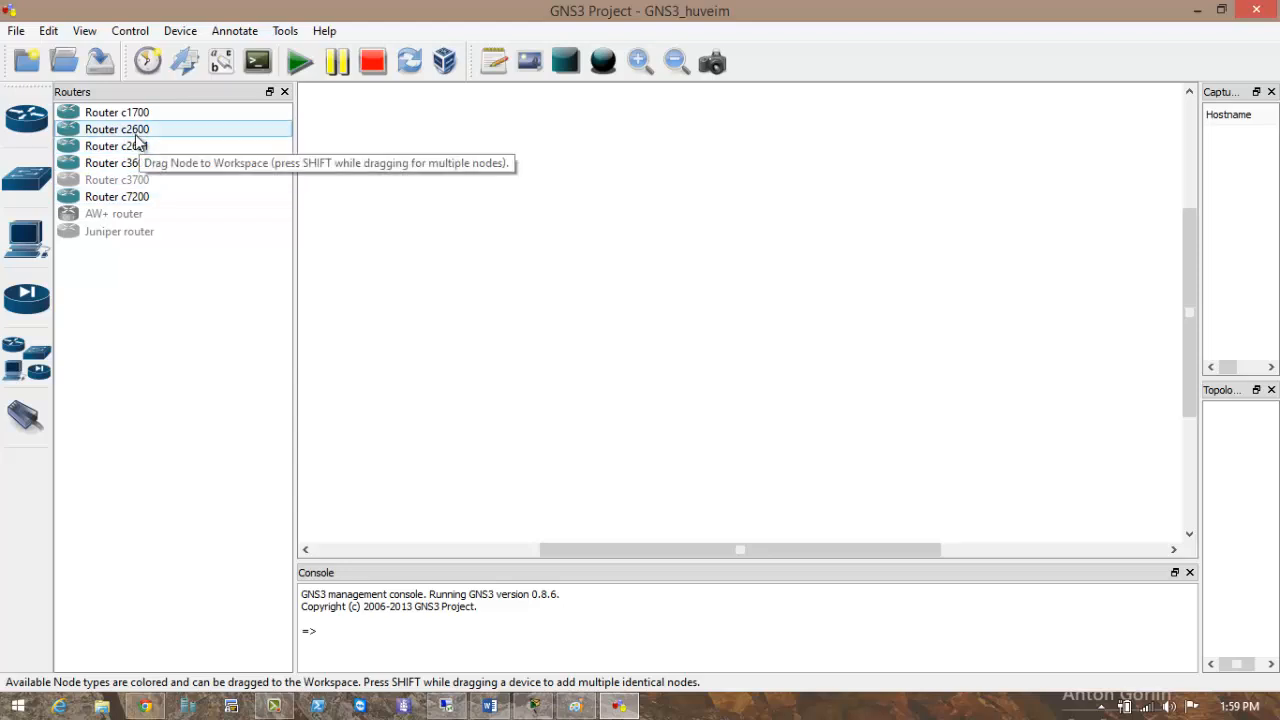
{"action": "left_click_drag", "start_coordinate": [137, 140], "coordinate": [580, 200]}
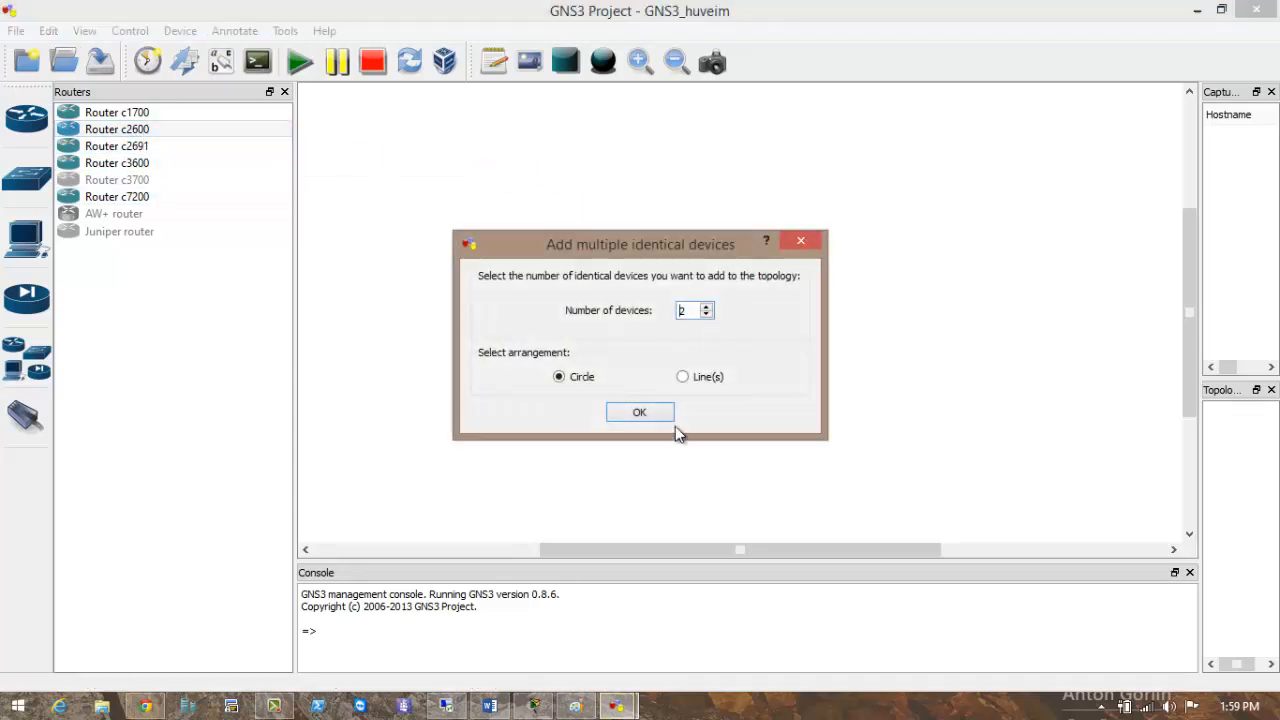
{"action": "left_click", "coordinate": [640, 414]}
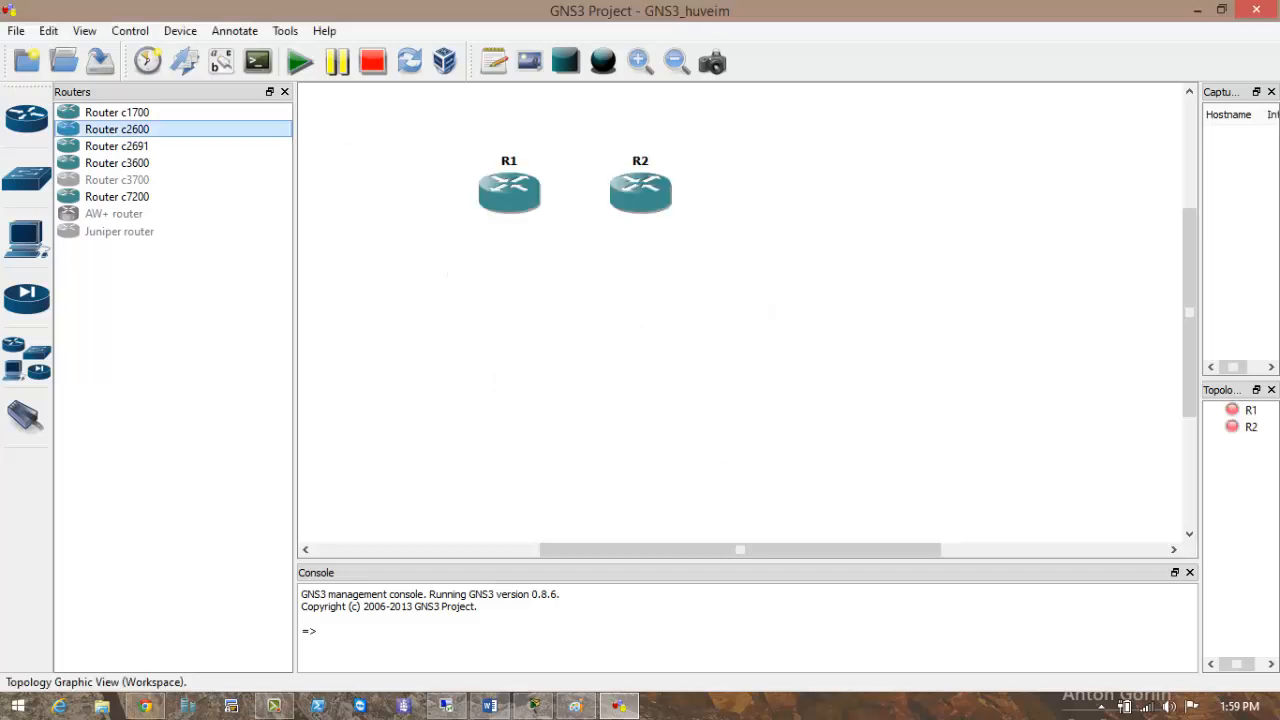
Open Task Manager, then bring the GNS3 project back in front of it.
{"action": "right_click", "coordinate": [848, 709]}
{"action": "left_click", "coordinate": [894, 640]}
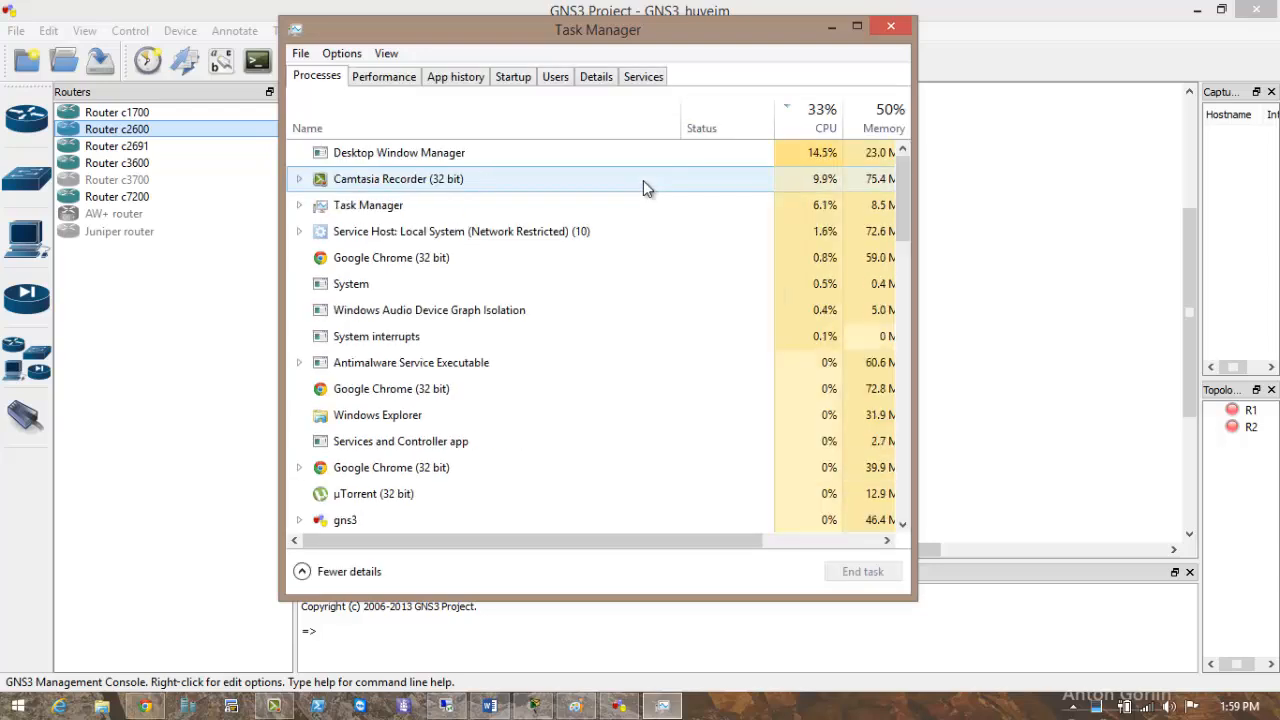
{"action": "left_click", "coordinate": [1083, 309]}
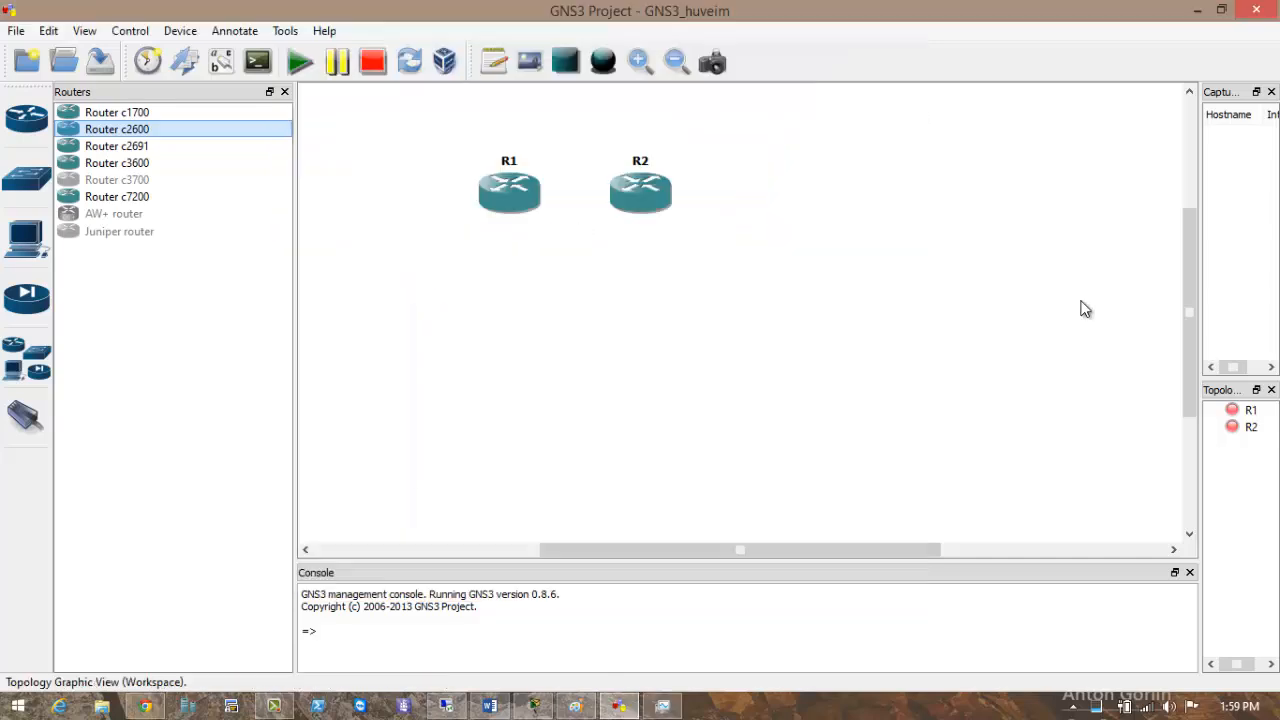
Glance at system information, then link R1 f0/0 to R2 f0/0.
{"action": "key", "text": "super+Pause"}
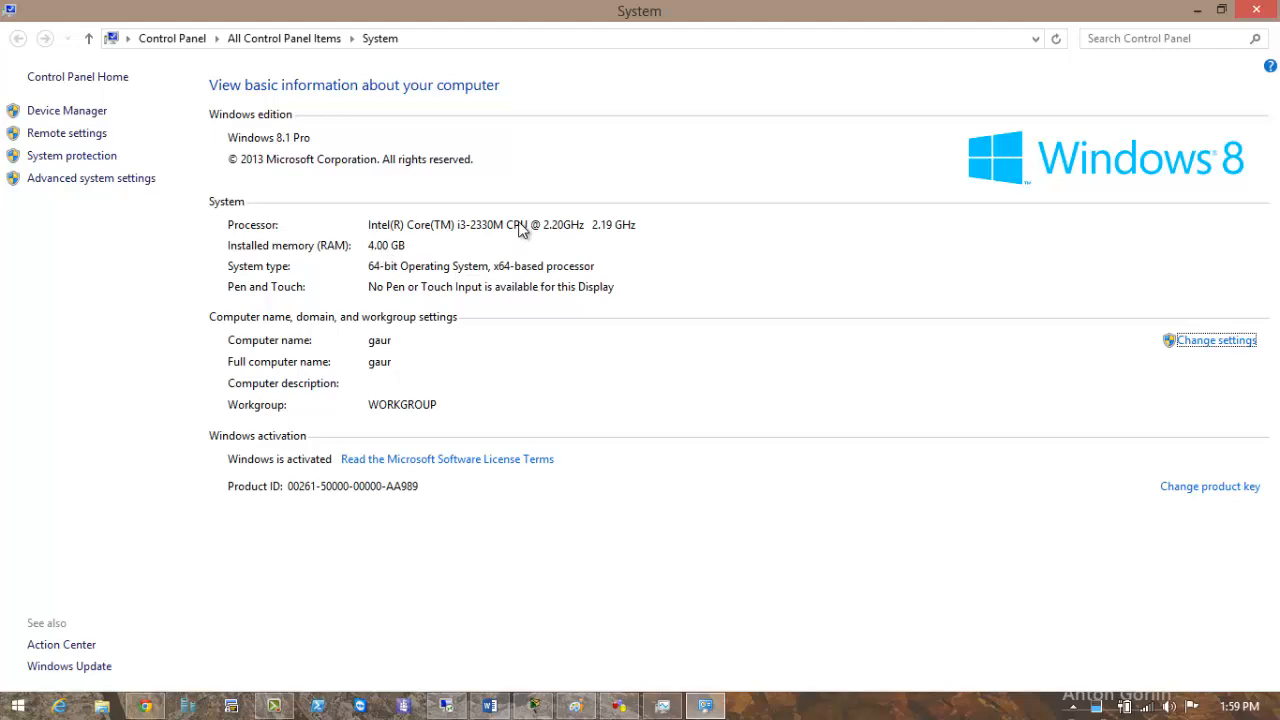
{"action": "left_click", "coordinate": [1256, 9]}
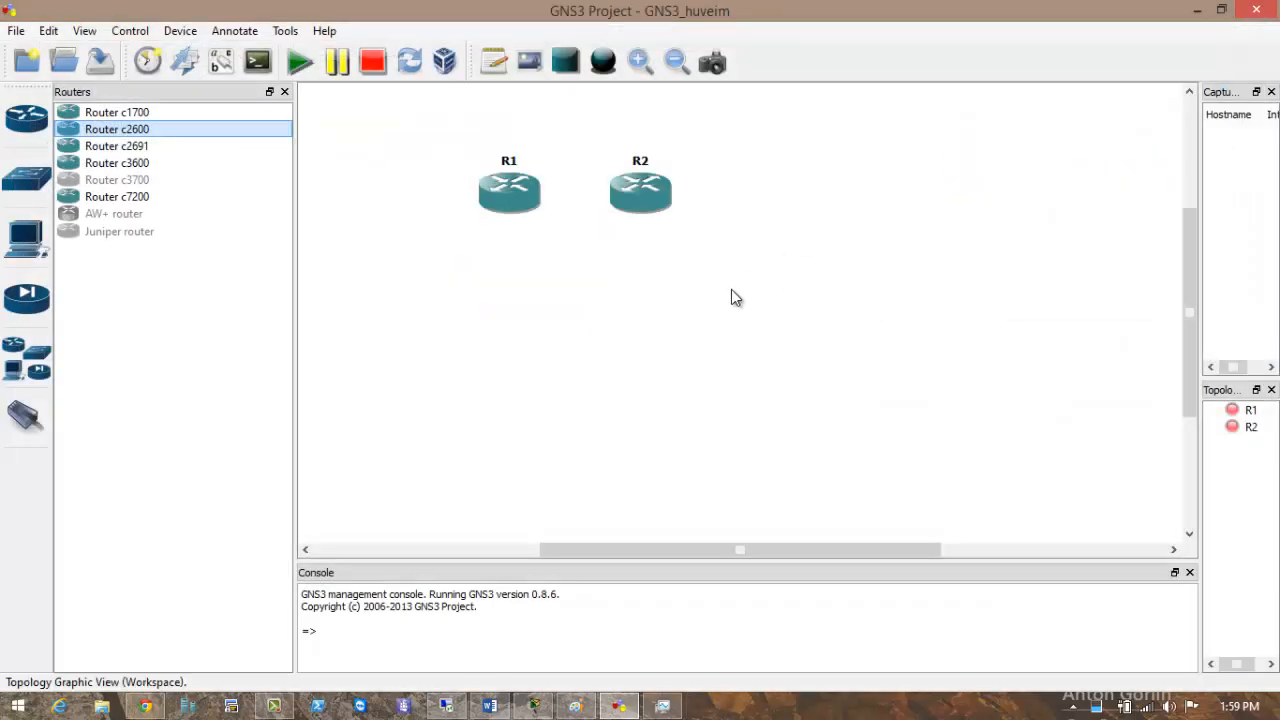
{"action": "left_click", "coordinate": [26, 415]}
{"action": "left_click", "coordinate": [507, 208]}
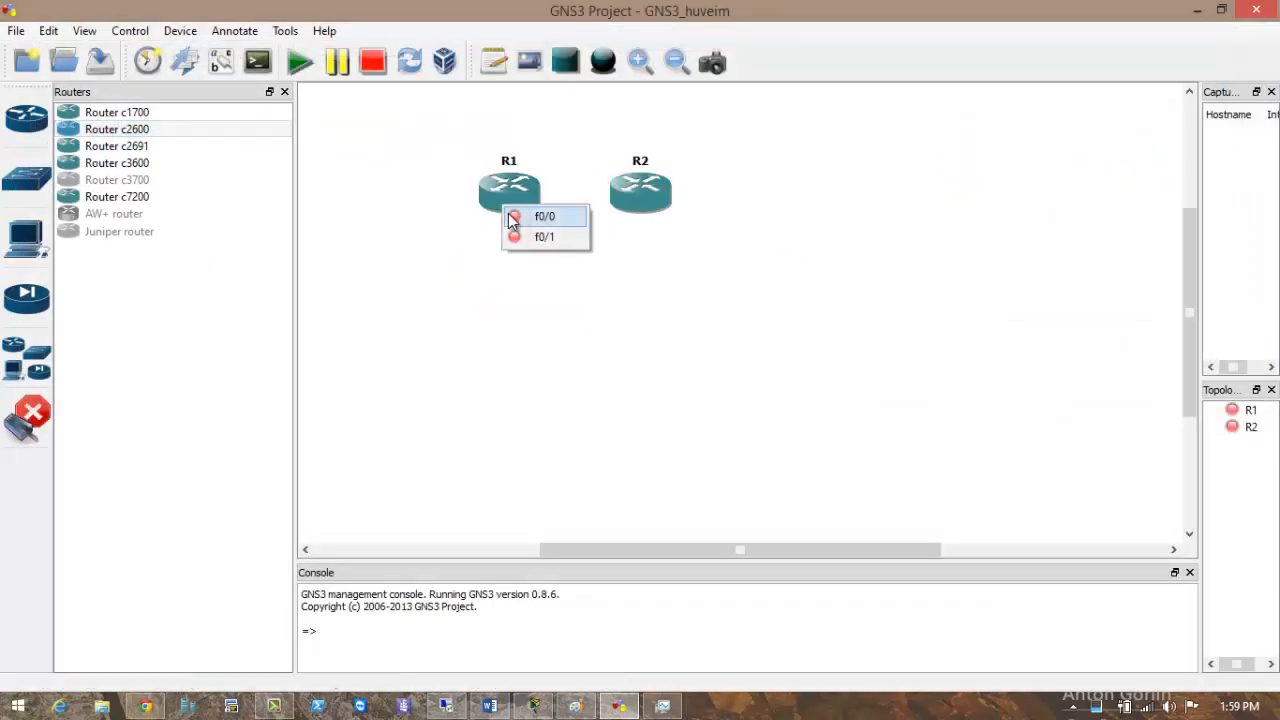
{"action": "left_click", "coordinate": [544, 216]}
{"action": "left_click", "coordinate": [642, 190]}
{"action": "left_click", "coordinate": [650, 197]}
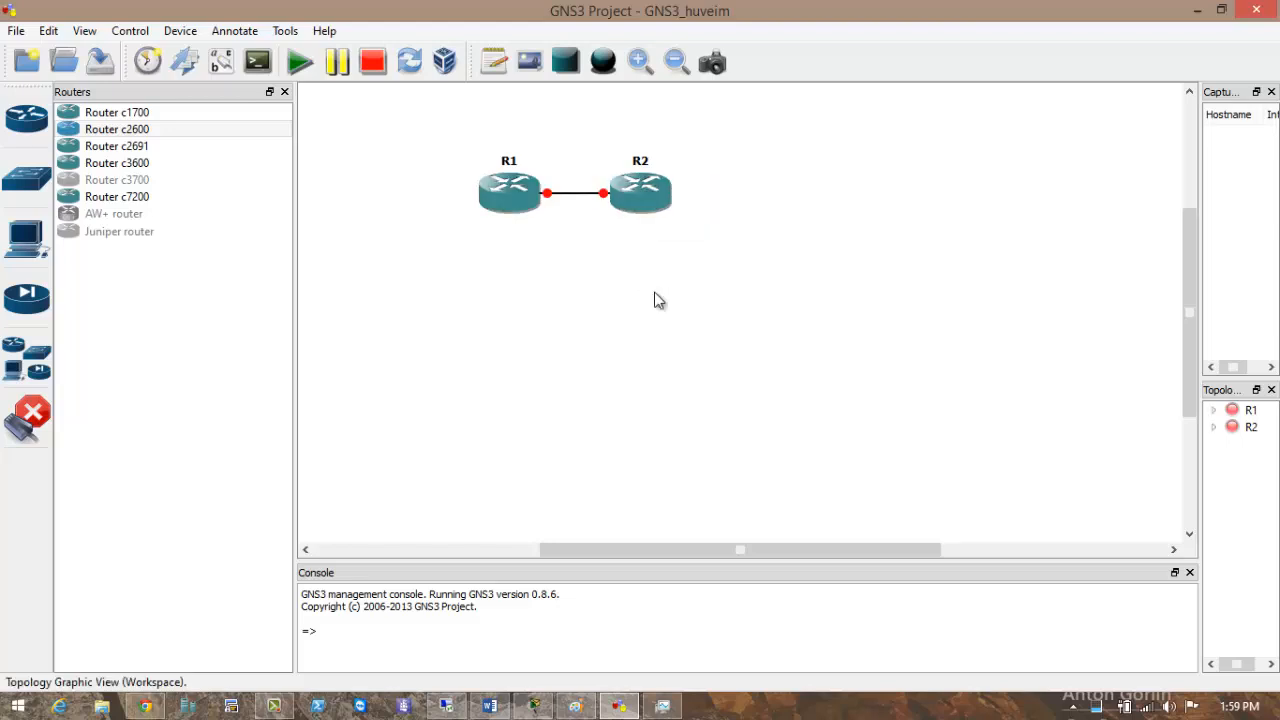
{"action": "key", "text": "Escape"}
Start both routers and open console sessions to R1 and R2.
{"action": "left_click", "coordinate": [303, 69]}
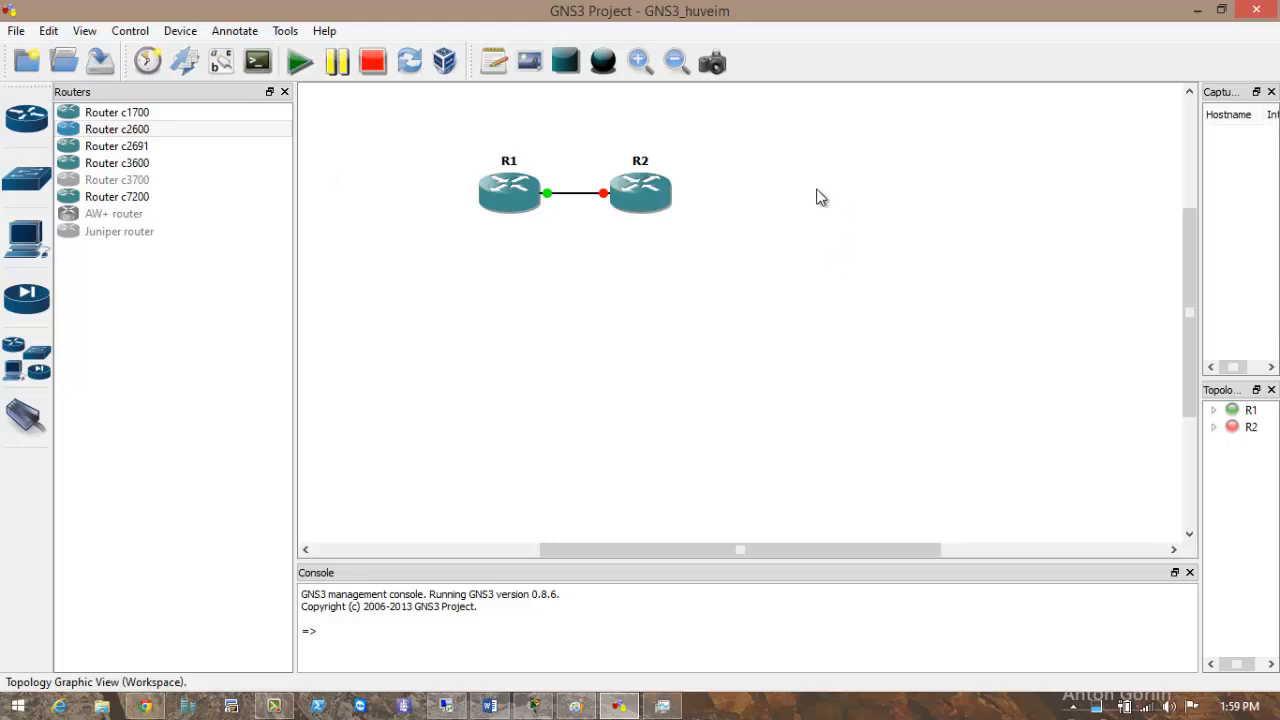
{"action": "left_click", "coordinate": [286, 93]}
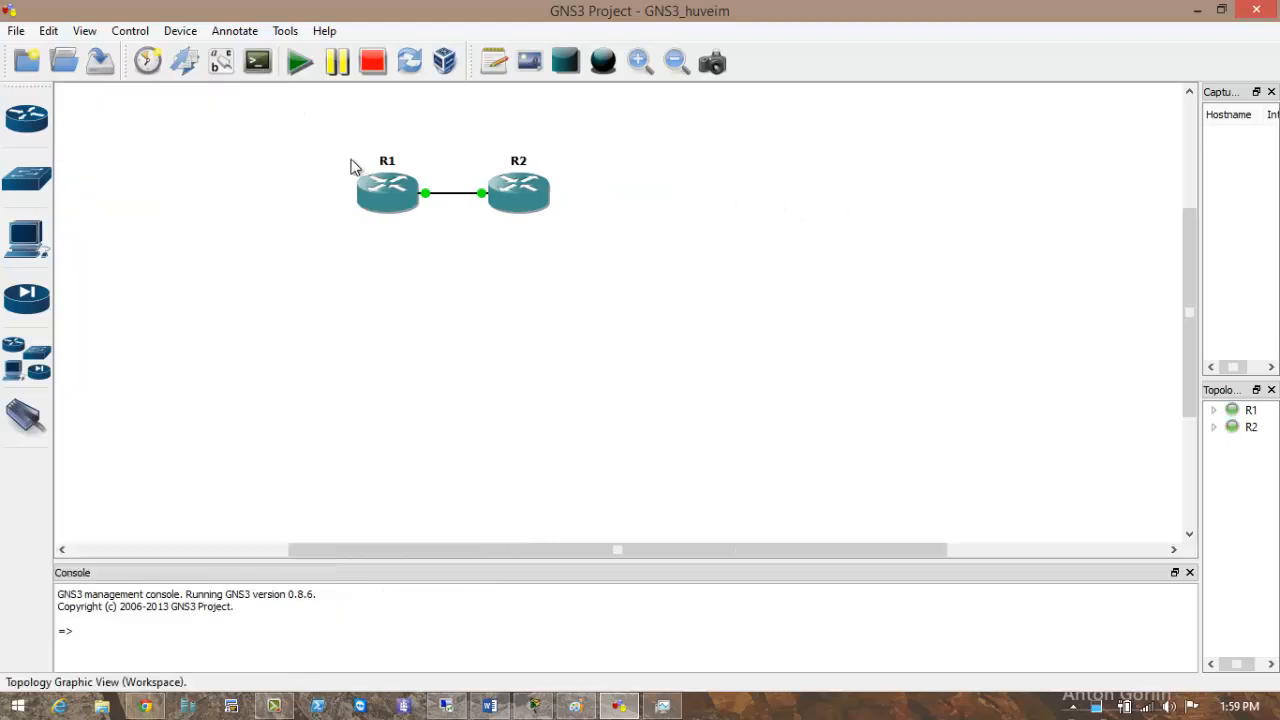
{"action": "right_click", "coordinate": [390, 193]}
{"action": "left_click", "coordinate": [417, 327]}
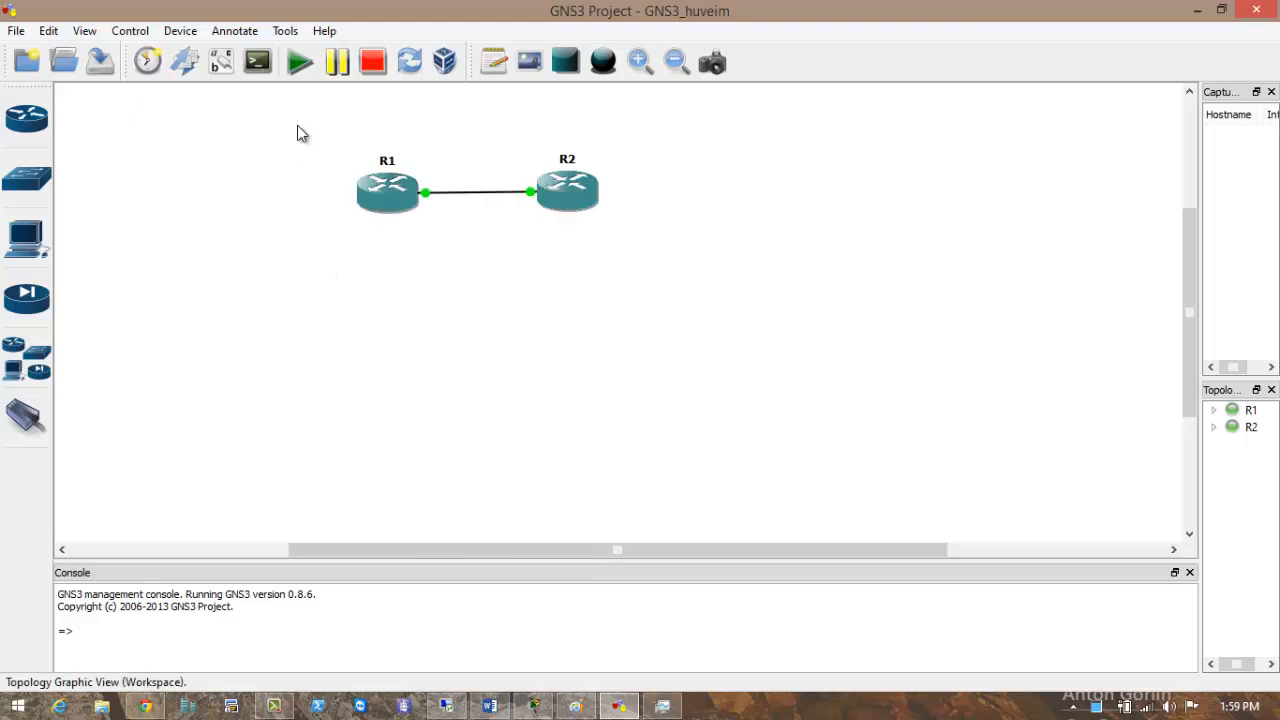
{"action": "left_click", "coordinate": [253, 66]}
{"action": "left_click", "coordinate": [263, 74]}
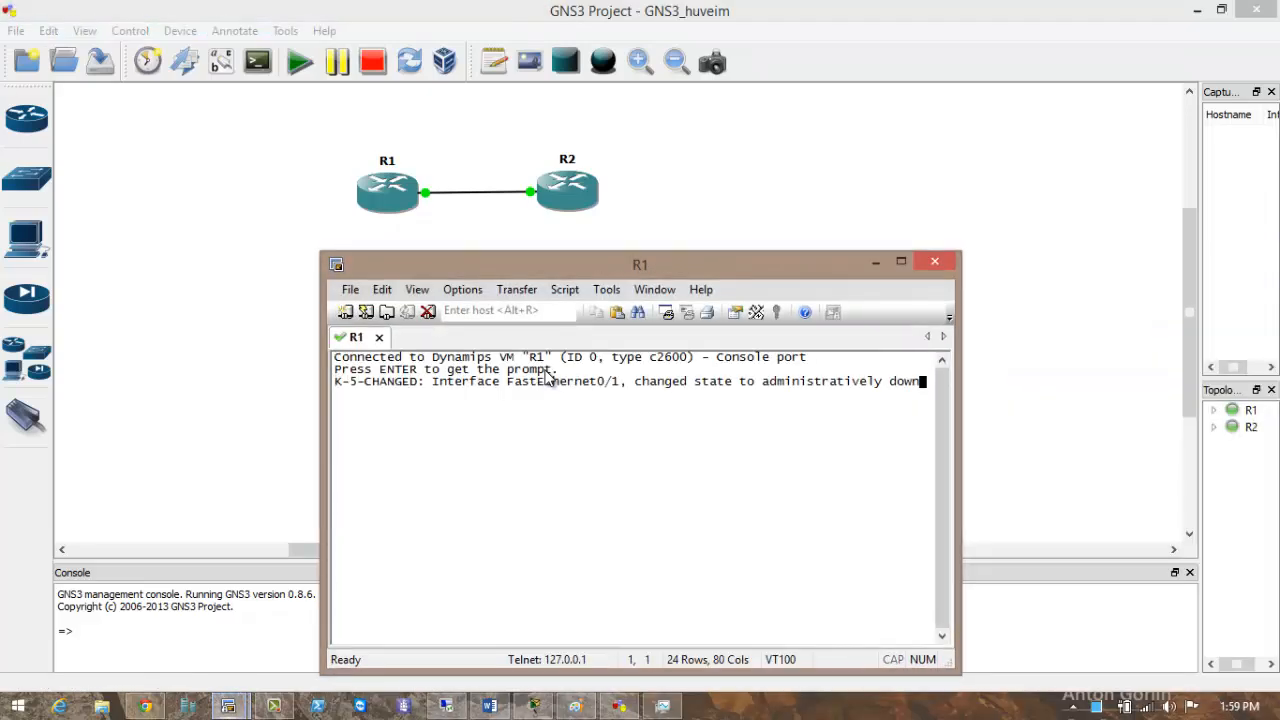
{"action": "left_click_drag", "start_coordinate": [507, 262], "coordinate": [691, 158]}
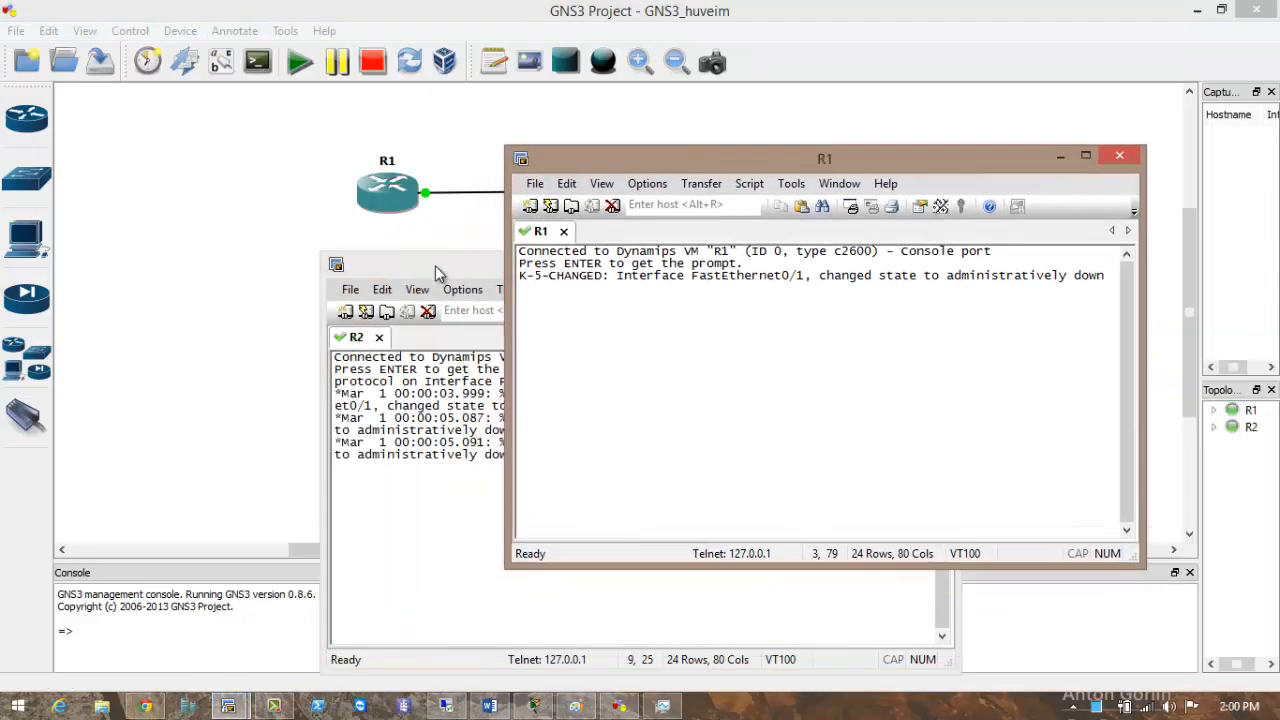
{"action": "left_click_drag", "start_coordinate": [436, 272], "coordinate": [319, 202]}
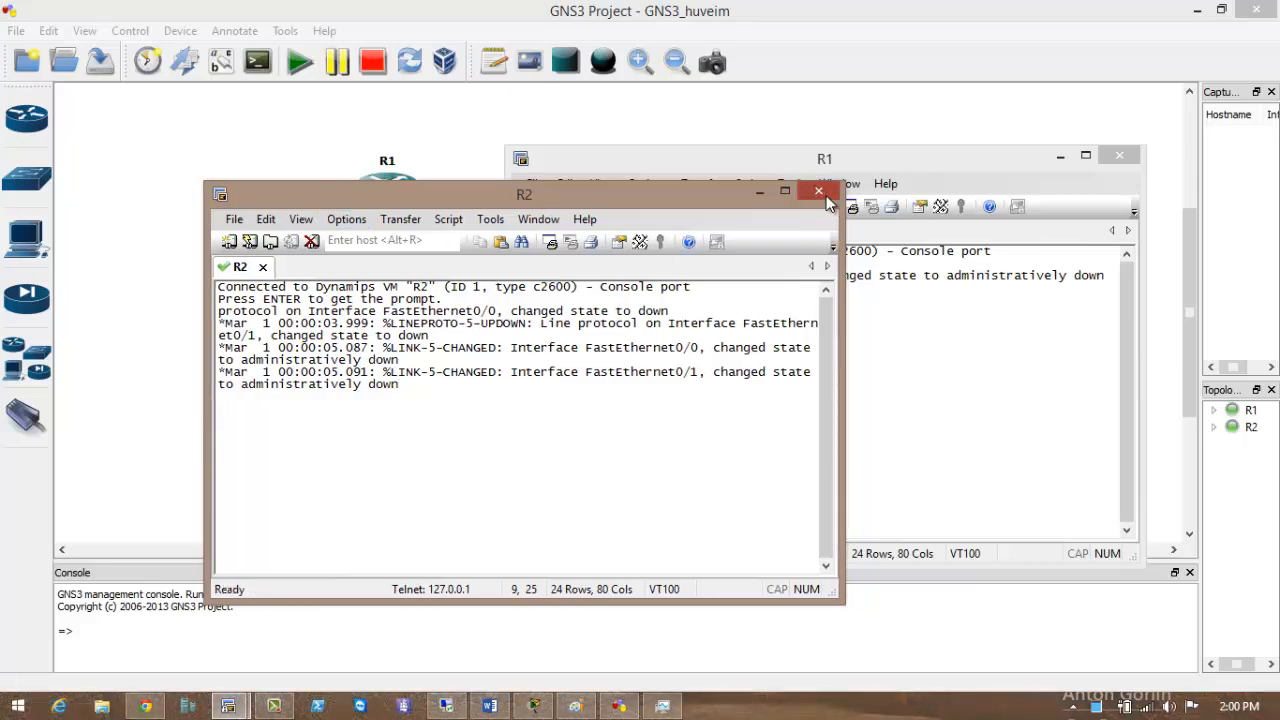
{"action": "left_click", "coordinate": [826, 199]}
{"action": "left_click", "coordinate": [516, 446]}
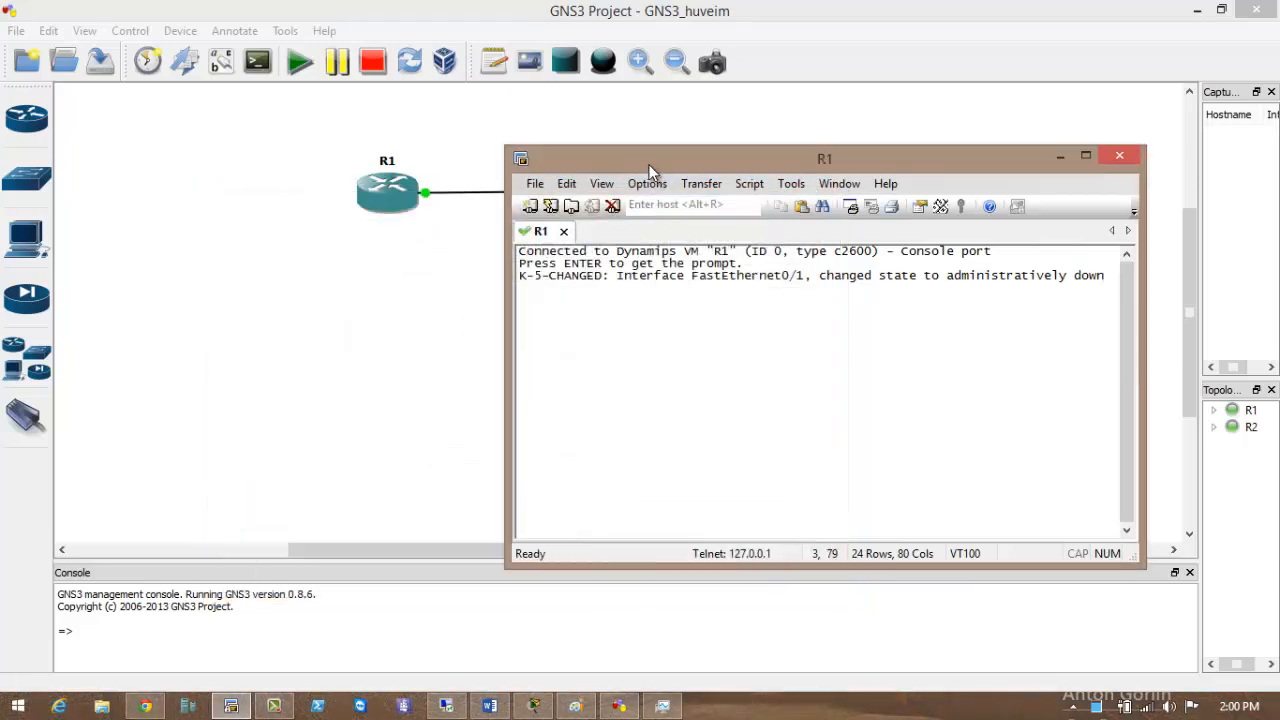
{"action": "right_click", "coordinate": [574, 199]}
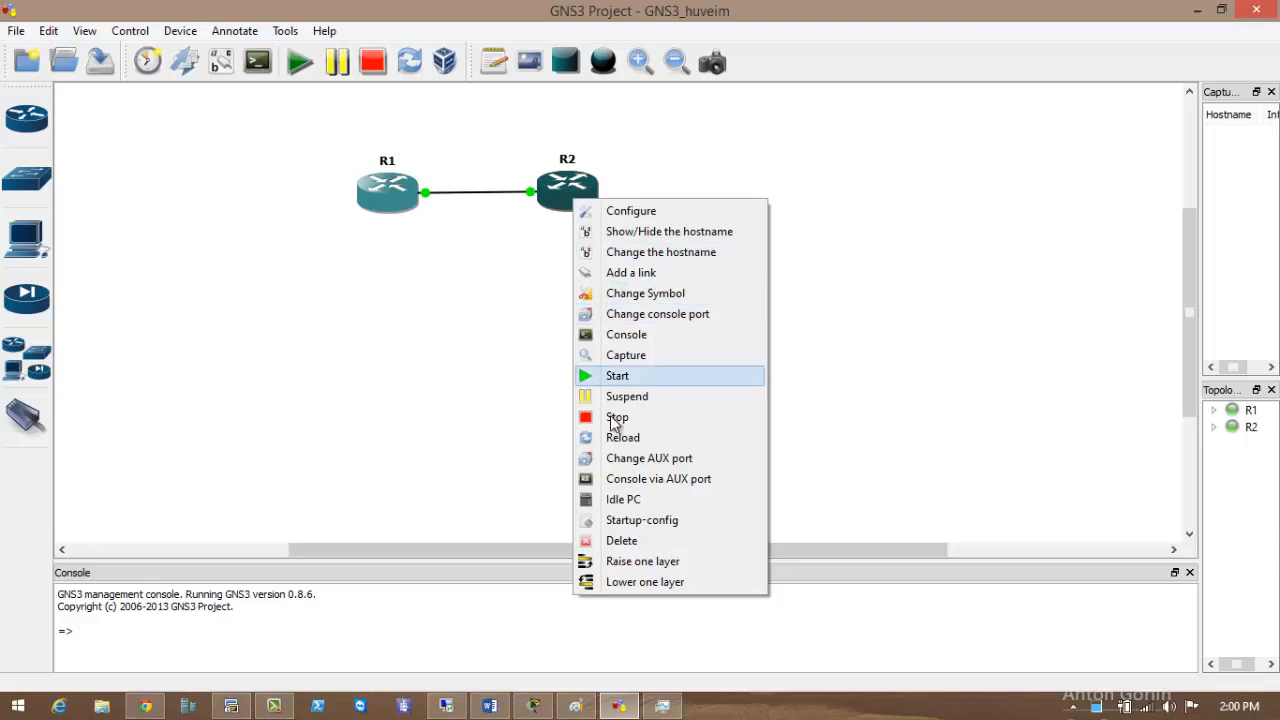
{"action": "left_click", "coordinate": [630, 340]}
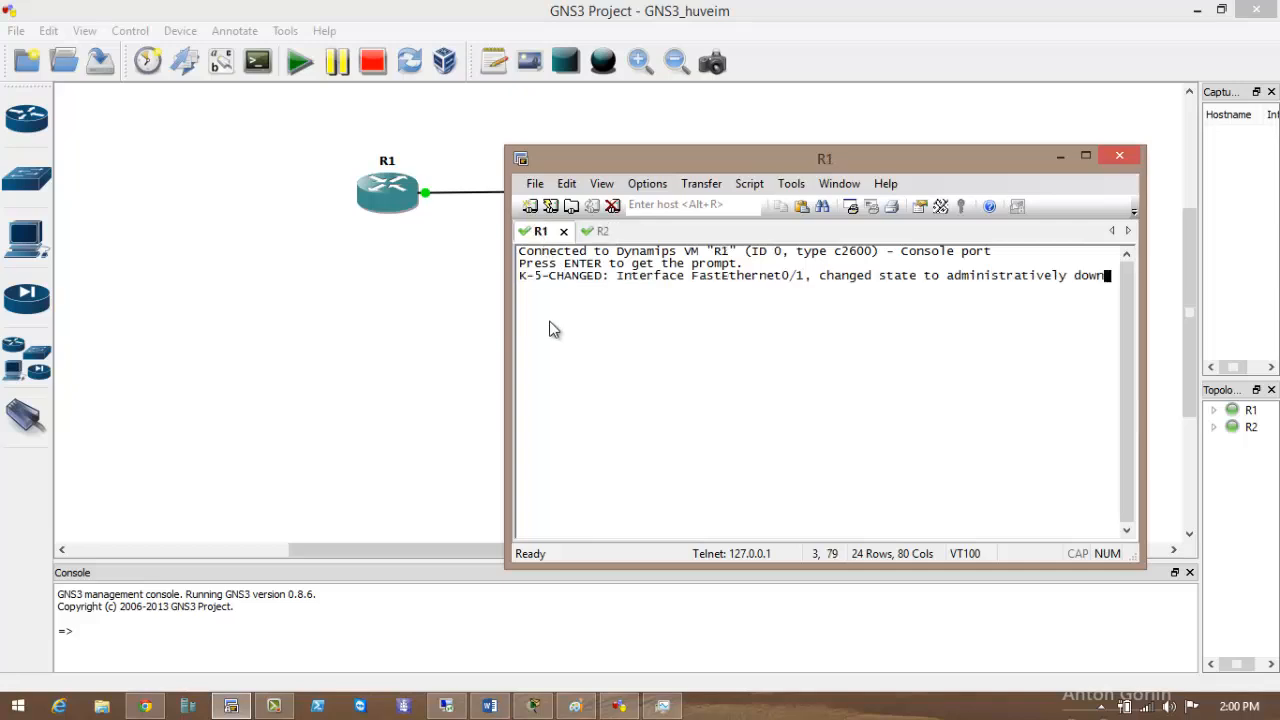
Wake the R1 and R2 consoles to get their command prompts.
{"action": "key", "text": "Return"}
{"action": "key", "text": "Return"}
{"action": "key", "text": "Return"}
{"action": "key", "text": "Return"}
{"action": "key", "text": "Return"}
{"action": "key", "text": "Return"}
{"action": "key", "text": "Return"}
{"action": "key", "text": "ctrl+Tab"}
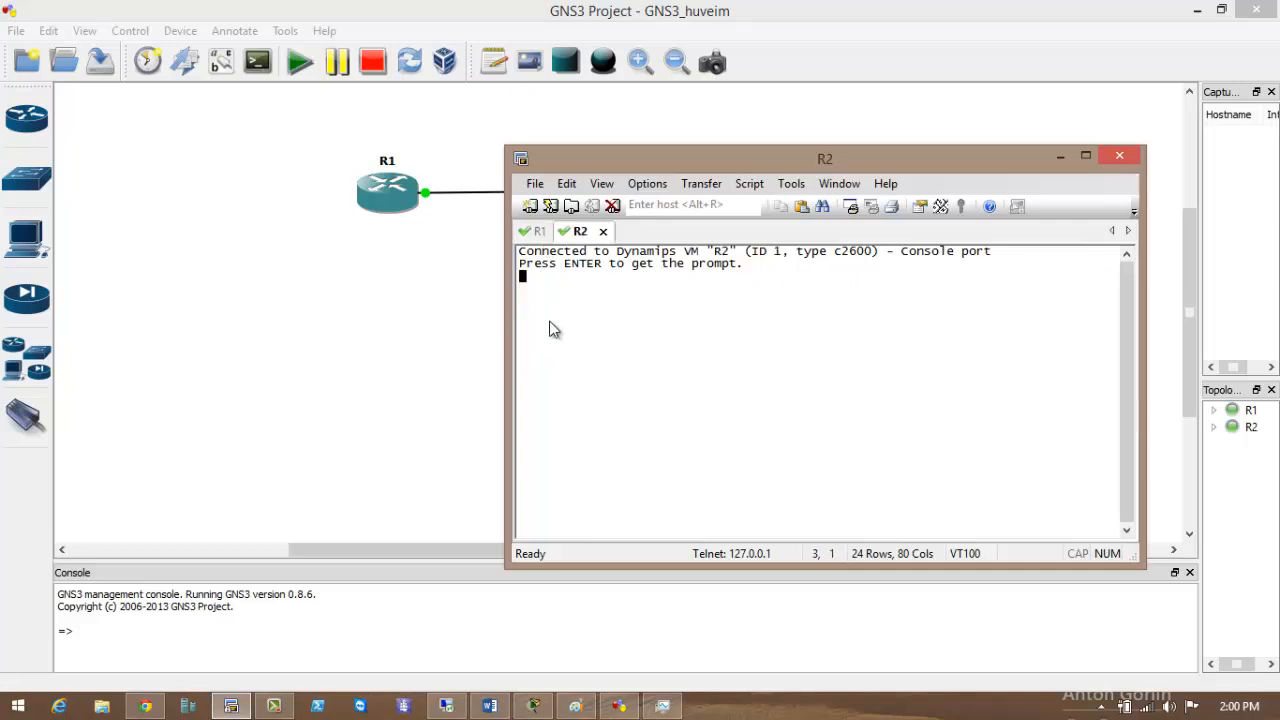
{"action": "key", "text": "Return"}
{"action": "key", "text": "Return"}
{"action": "key", "text": "Return"}
{"action": "key", "text": "Return"}
{"action": "key", "text": "Return"}
{"action": "key", "text": "Return"}
{"action": "key", "text": "Return"}
{"action": "key", "text": "Return"}
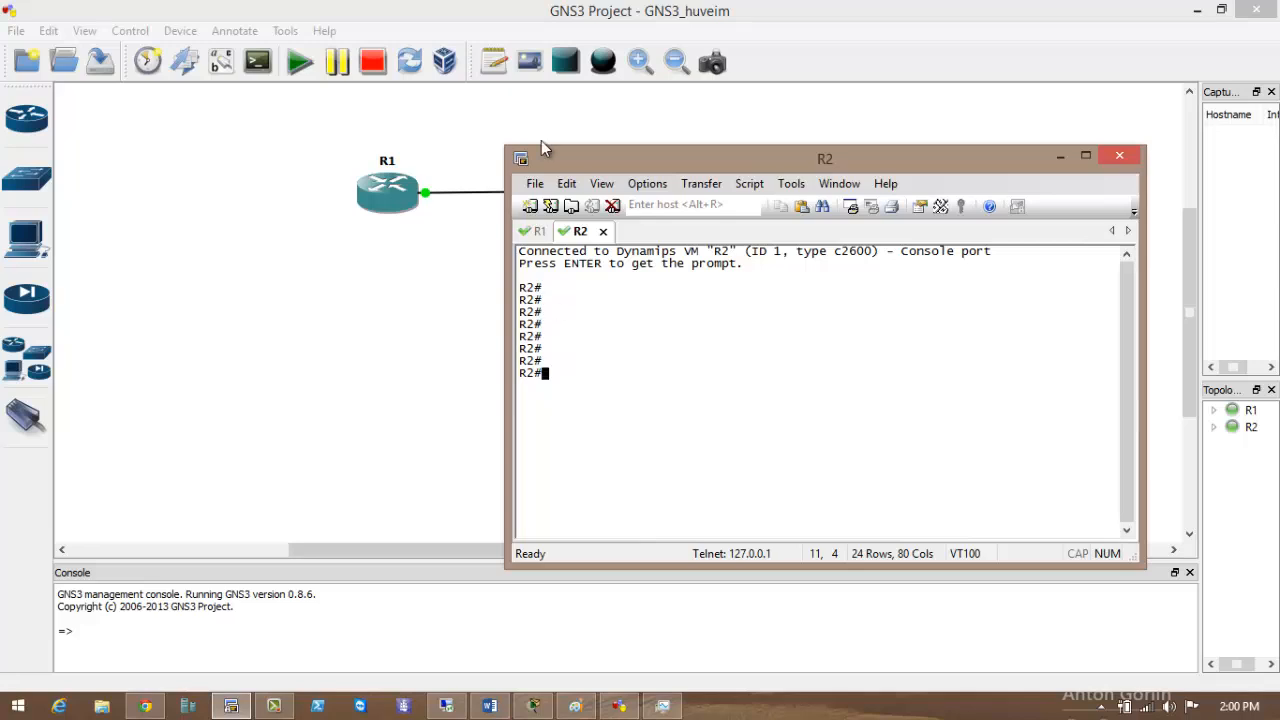
{"action": "left_click", "coordinate": [538, 231]}
{"action": "left_click_drag", "start_coordinate": [622, 164], "coordinate": [514, 278]}
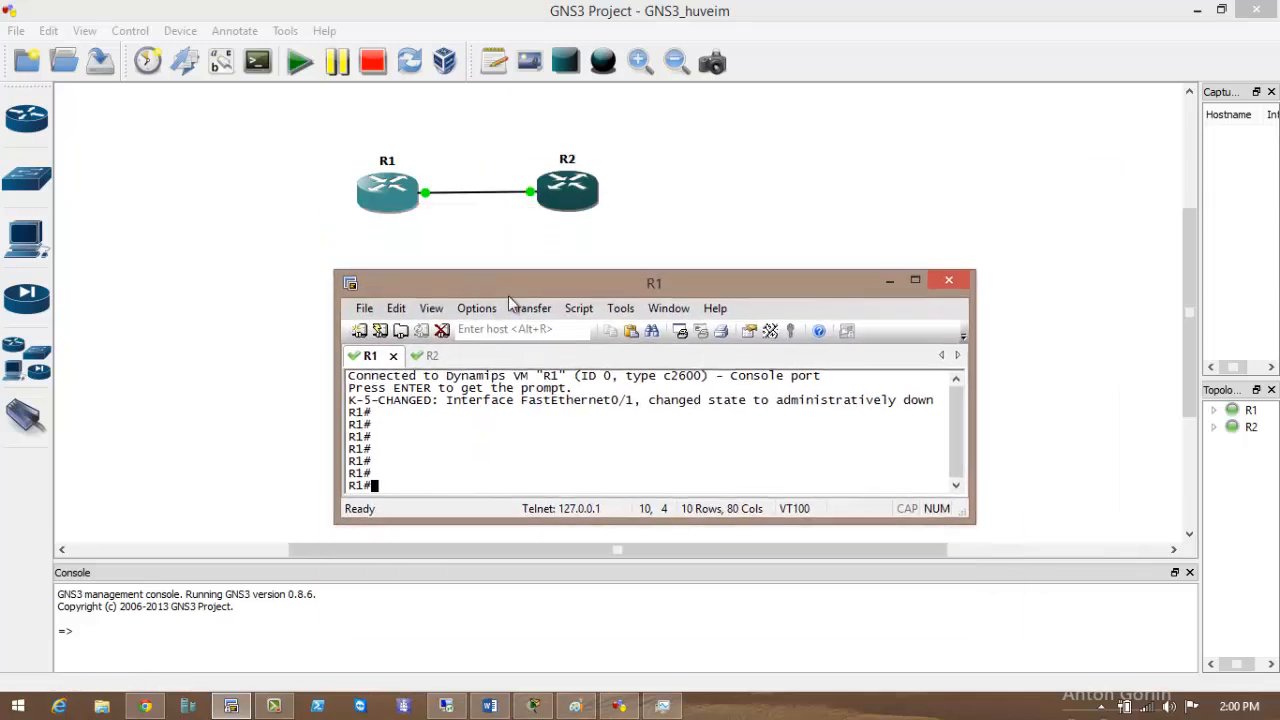
{"action": "left_click", "coordinate": [263, 300]}
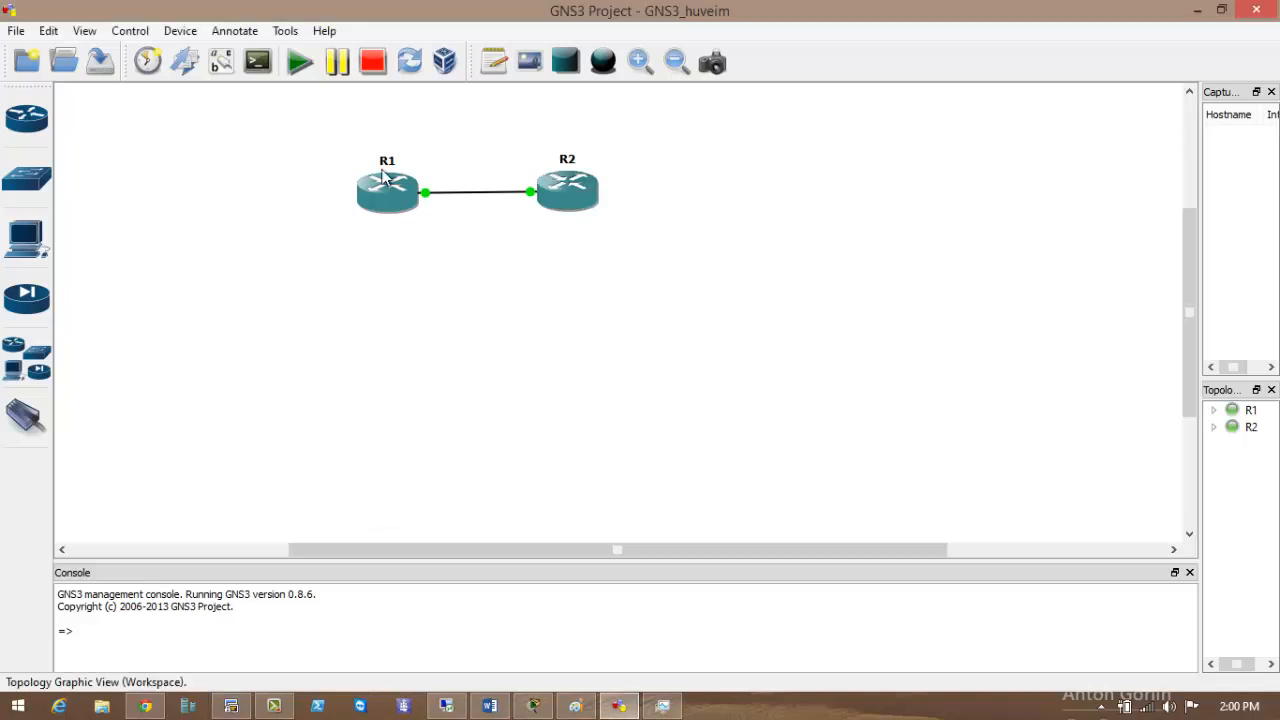
Show interface labels, then give R1 f0/0 192.168.1.1 255.255.255.0 and enable it.
{"action": "left_click", "coordinate": [221, 63]}
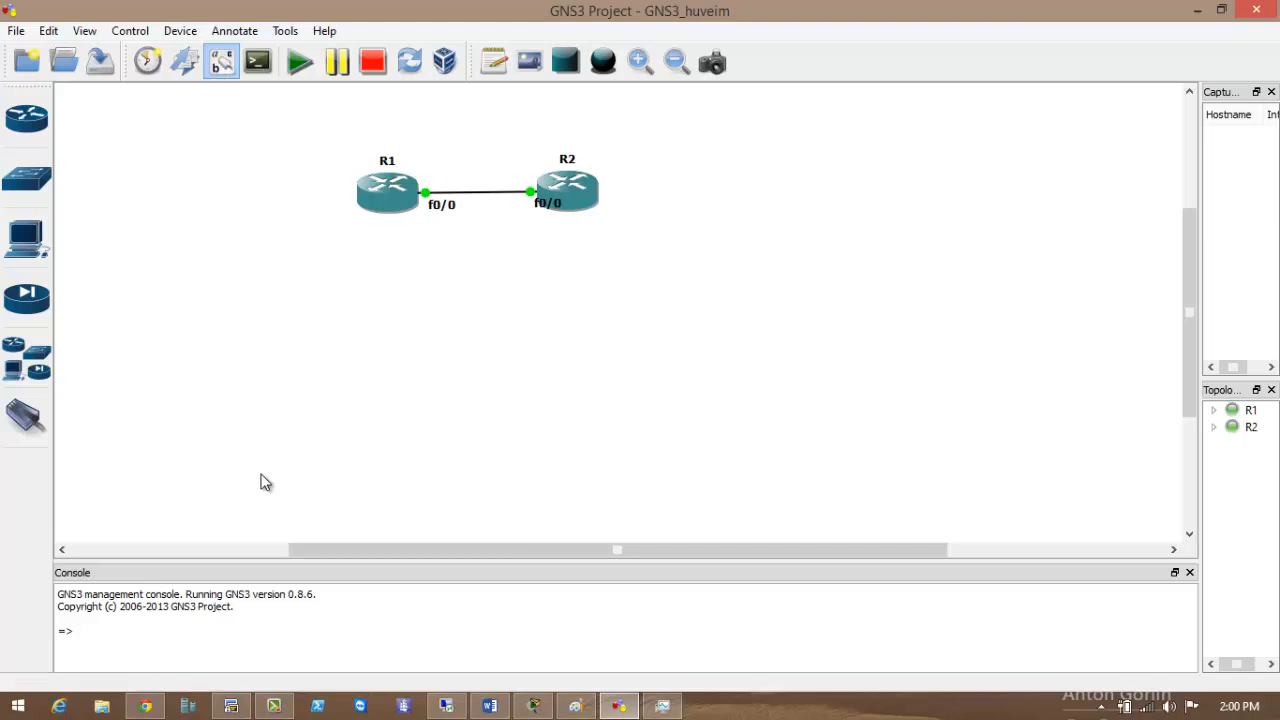
{"action": "left_click", "coordinate": [231, 706]}
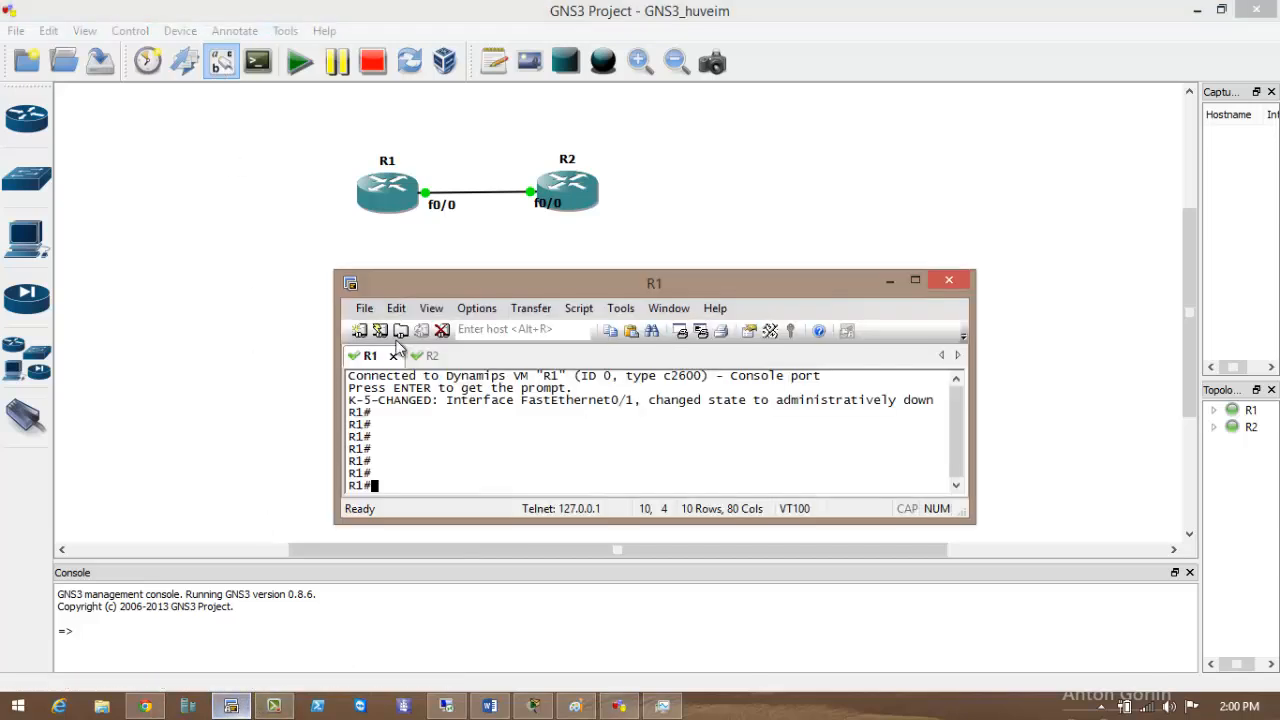
{"action": "type", "text": "conf t"}
{"action": "key", "text": "Return"}
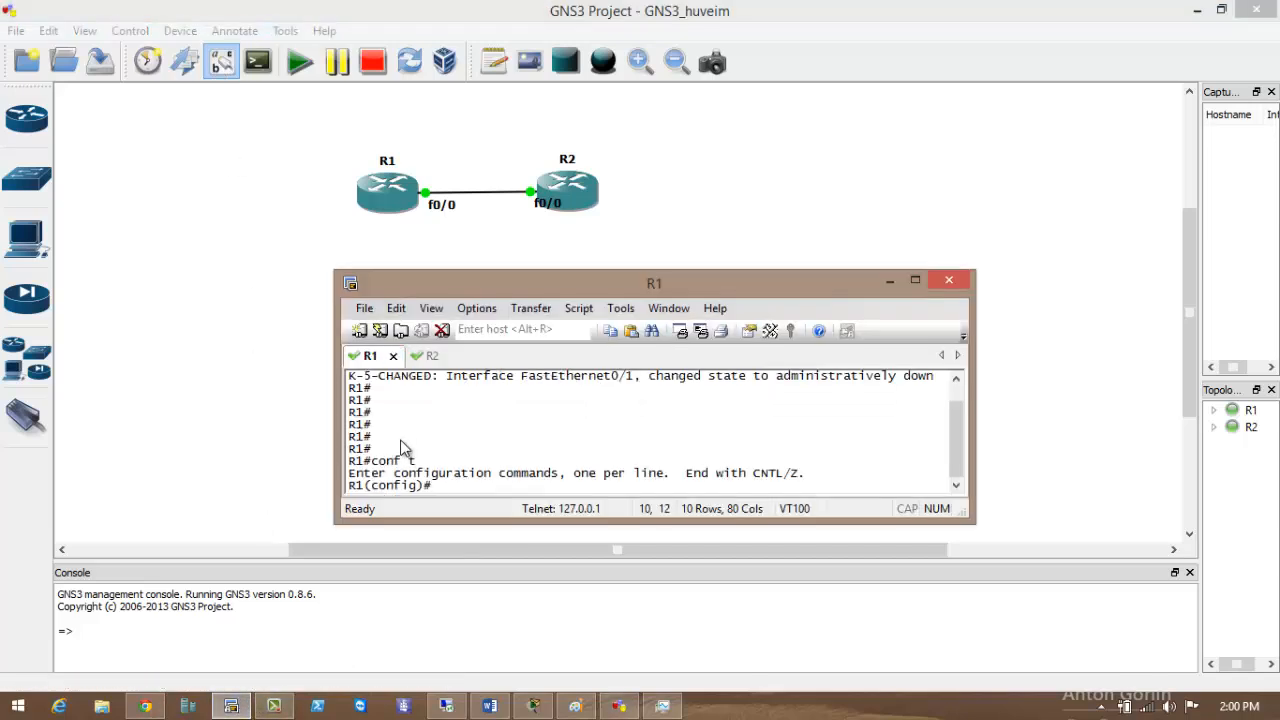
{"action": "type", "text": "int f0/0"}
{"action": "key", "text": "Return"}
{"action": "type", "text": "ip add"}
{"action": "key", "text": "Tab"}
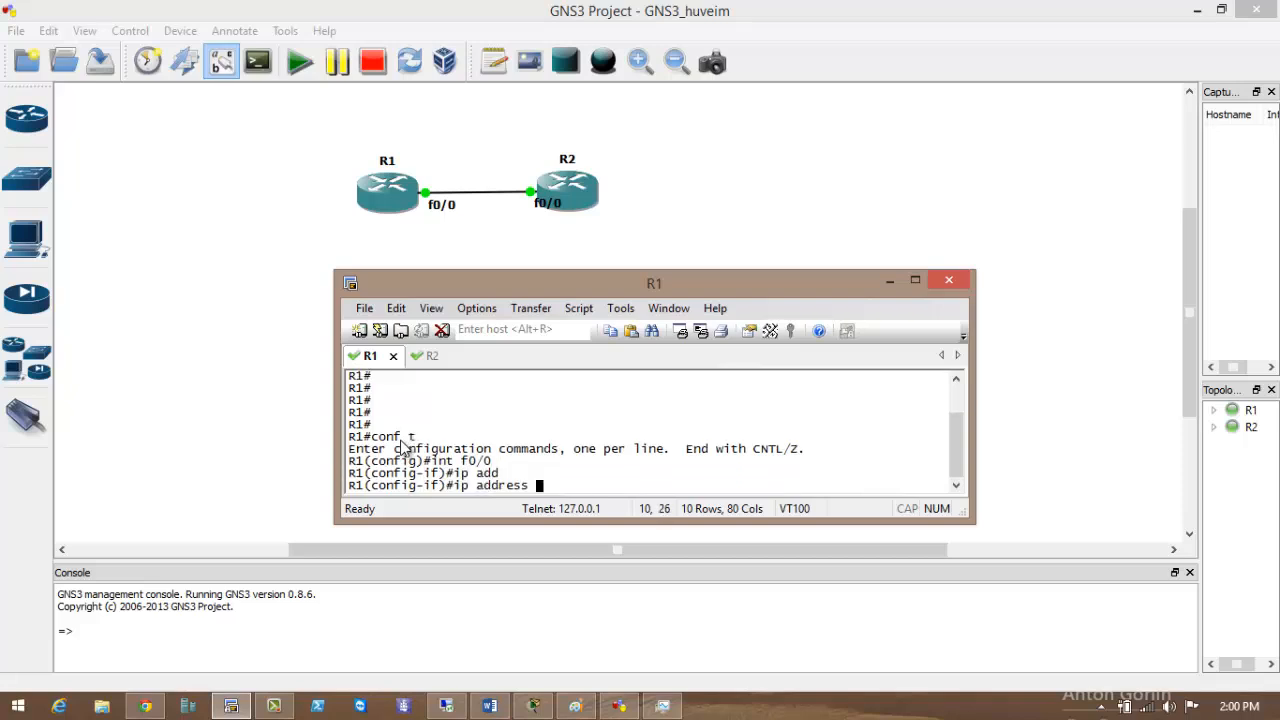
{"action": "type", "text": "192.168.1.1"}
{"action": "key", "text": "Return"}
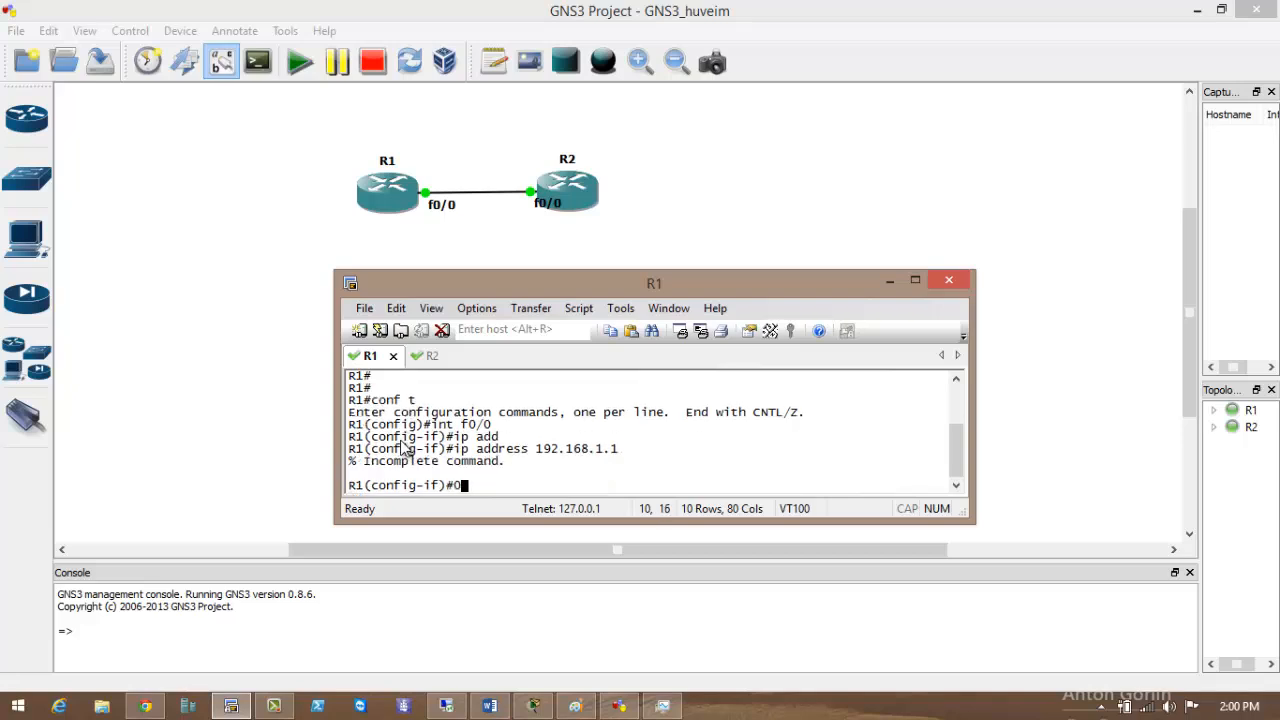
{"action": "key", "text": "Up"}
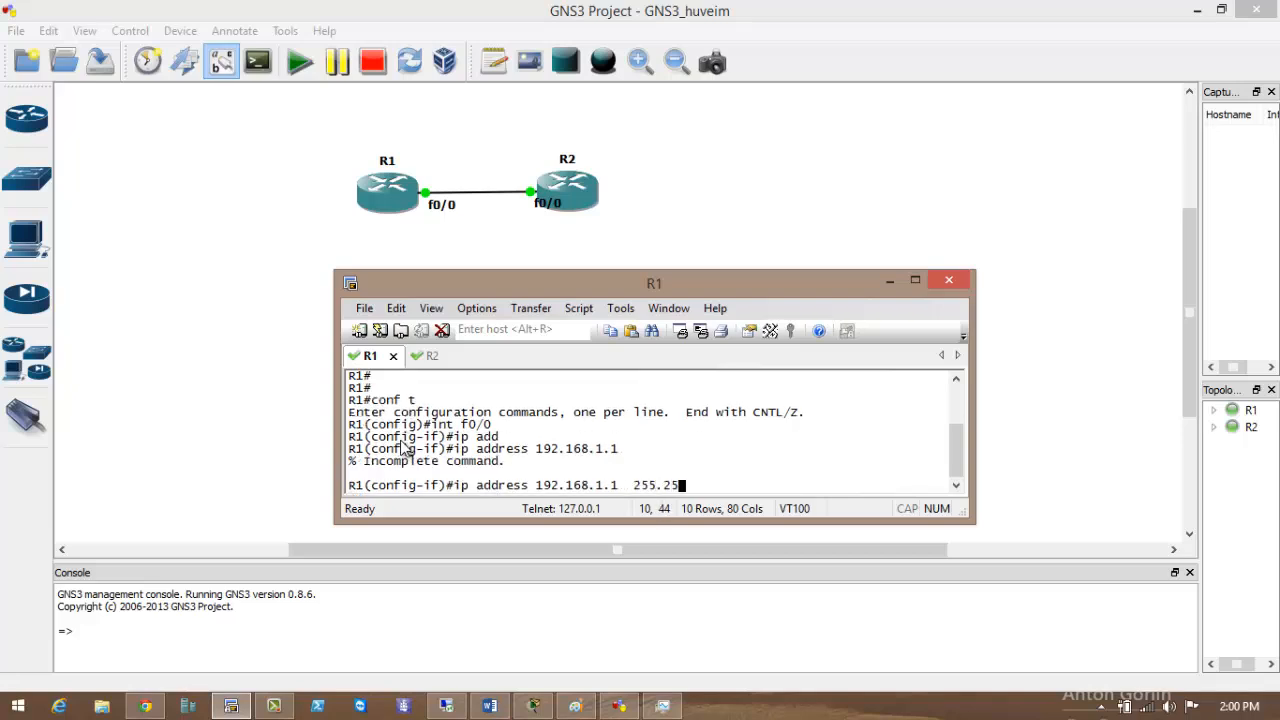
{"action": "type", "text": "255.255.255.0"}
{"action": "key", "text": "Return"}
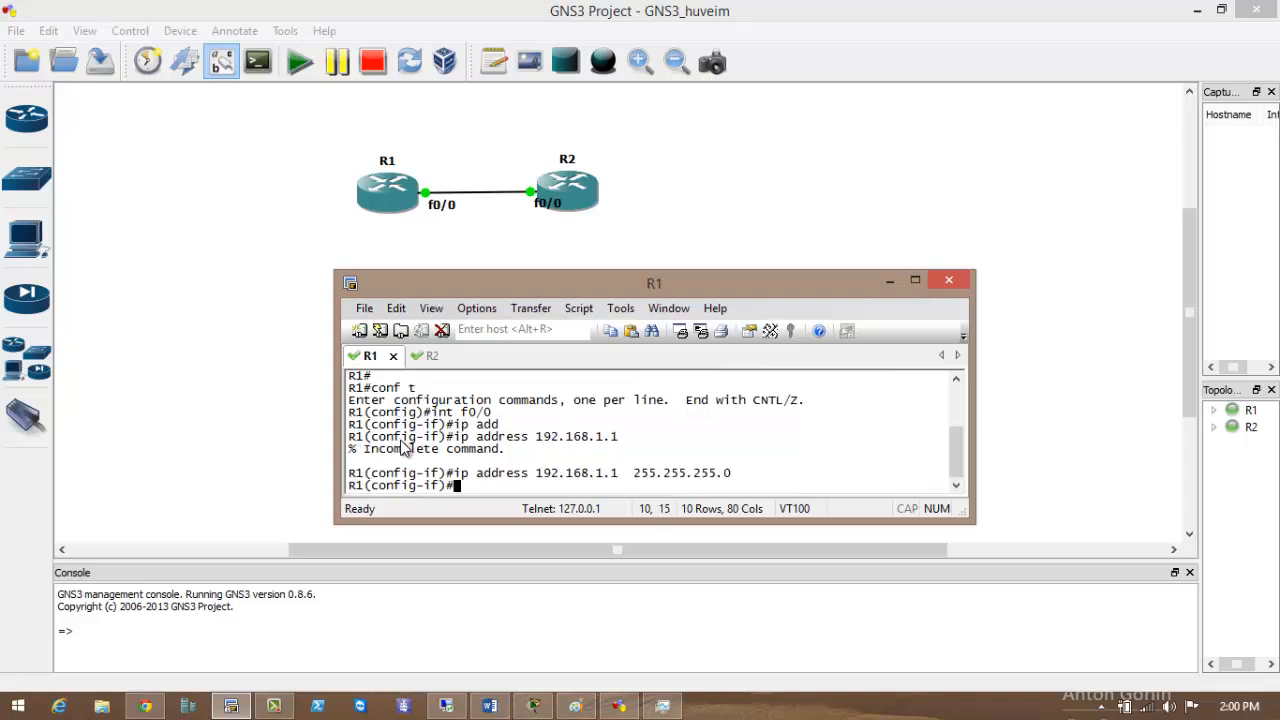
{"action": "type", "text": "no sh"}
{"action": "key", "text": "Tab"}
{"action": "key", "text": "Return"}
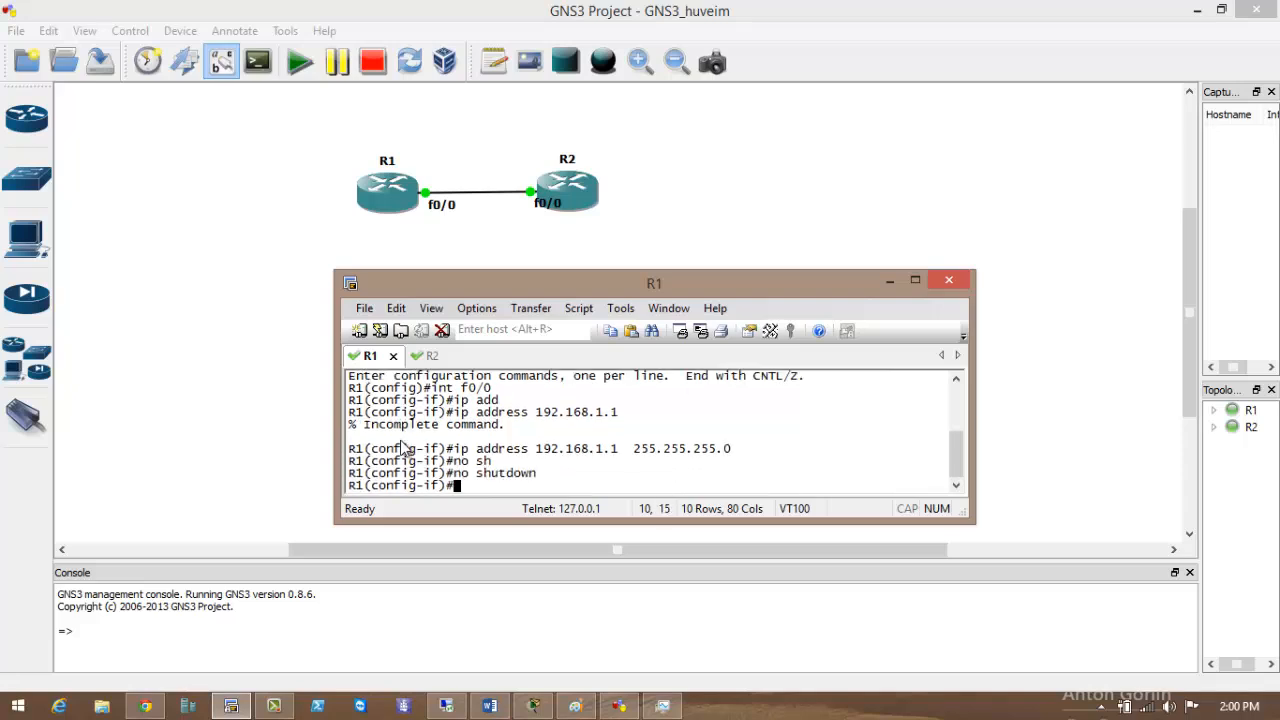
On R2, set f0/0 to 192.168.1.2 255.255.255.0 and run no shutdown.
{"action": "key", "text": "ctrl+Tab"}
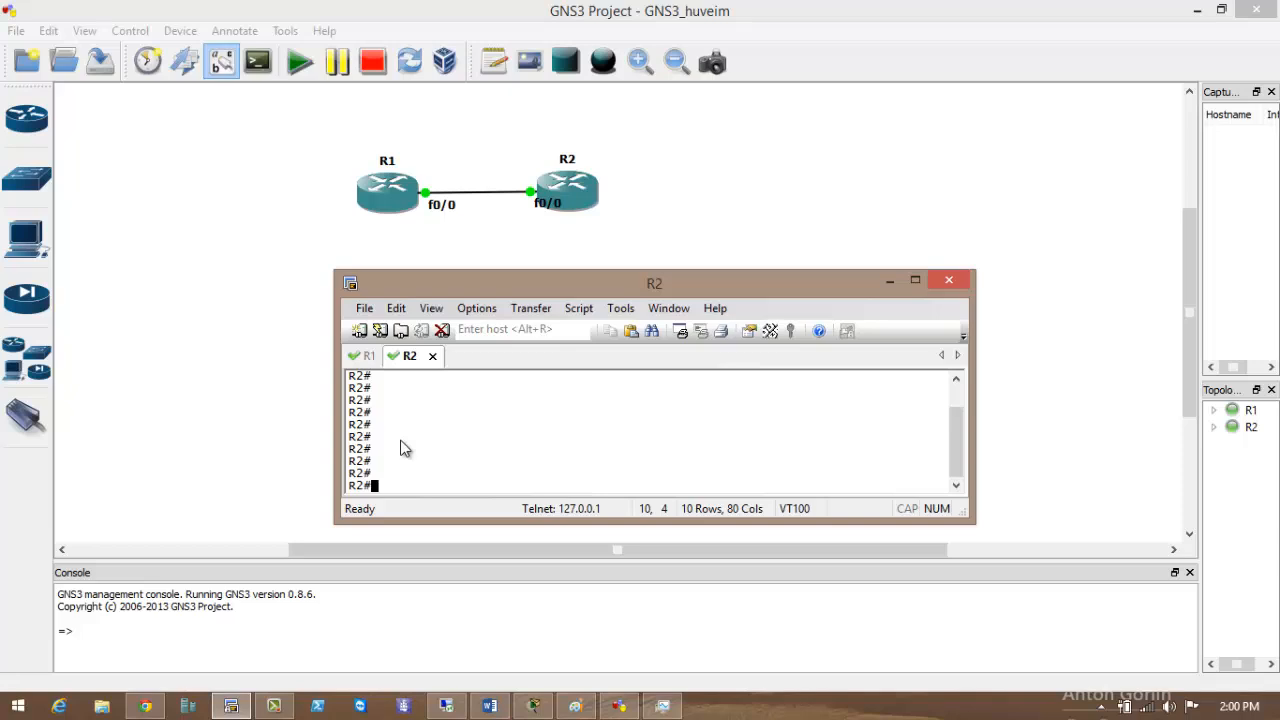
{"action": "type", "text": "c"}
{"action": "key", "text": "Return"}
{"action": "type", "text": "int"}
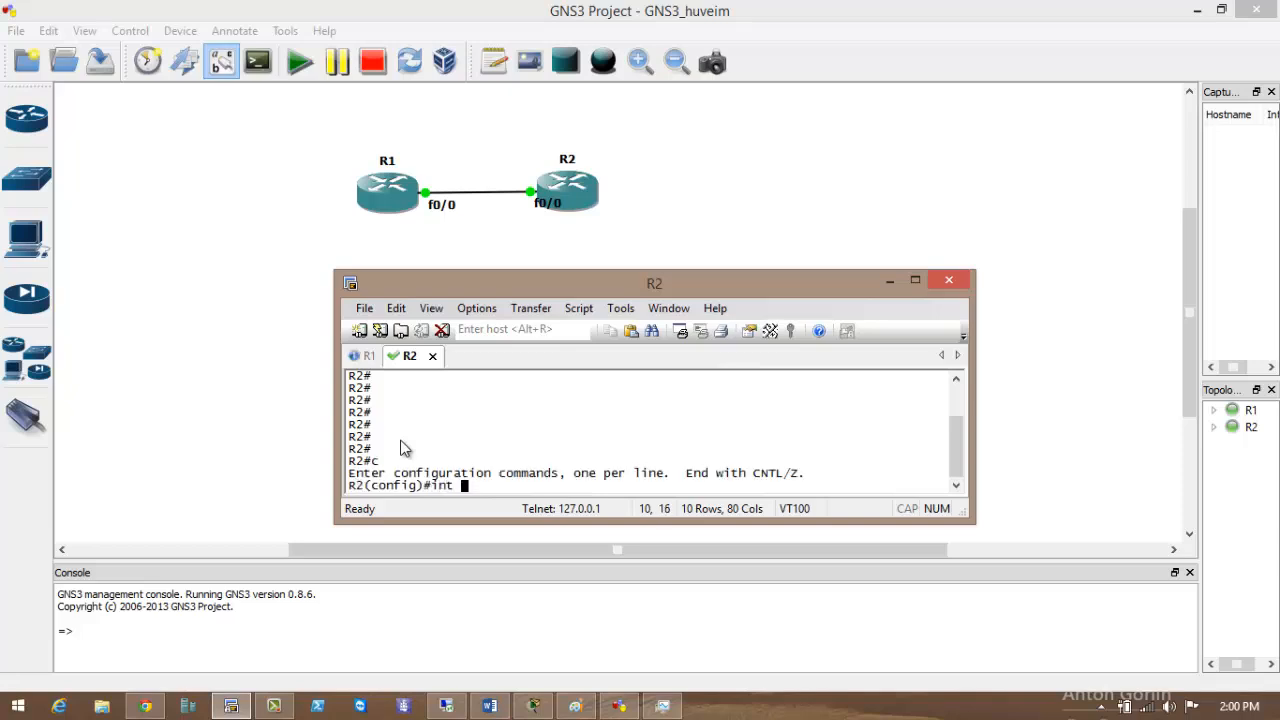
{"action": "type", "text": " f0/0"}
{"action": "key", "text": "Return"}
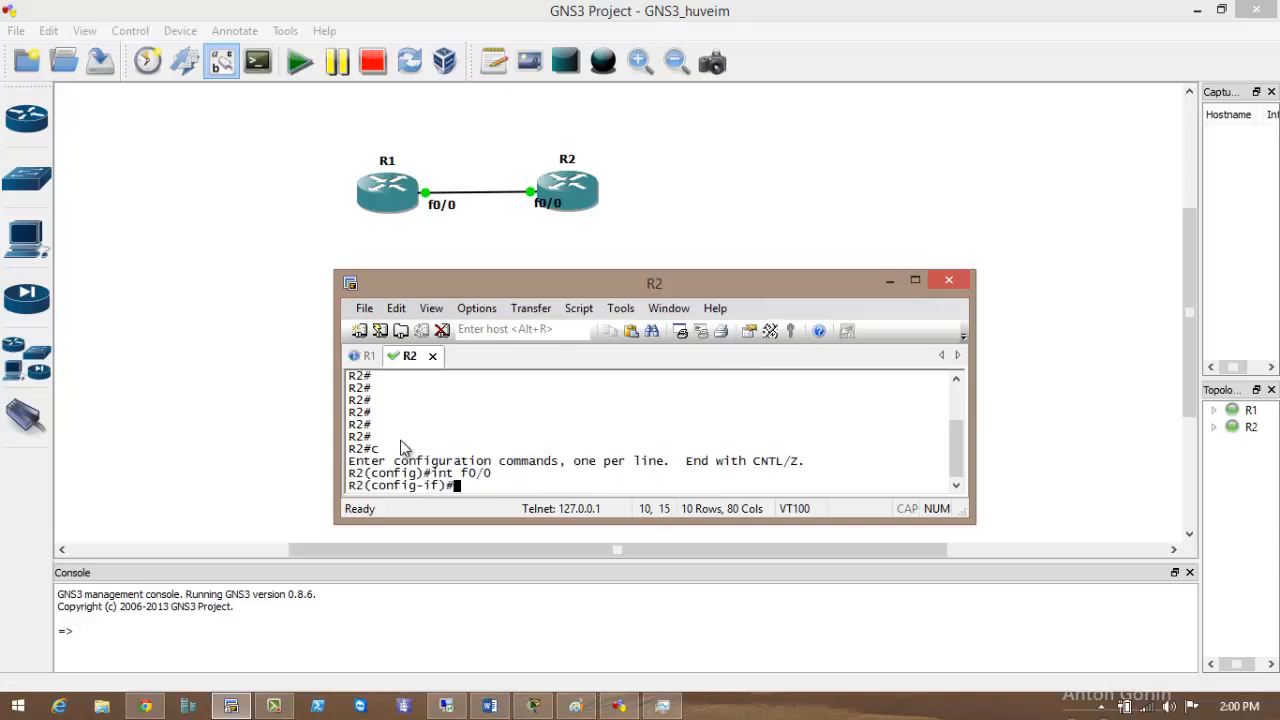
{"action": "type", "text": "ip add"}
{"action": "key", "text": "Tab"}
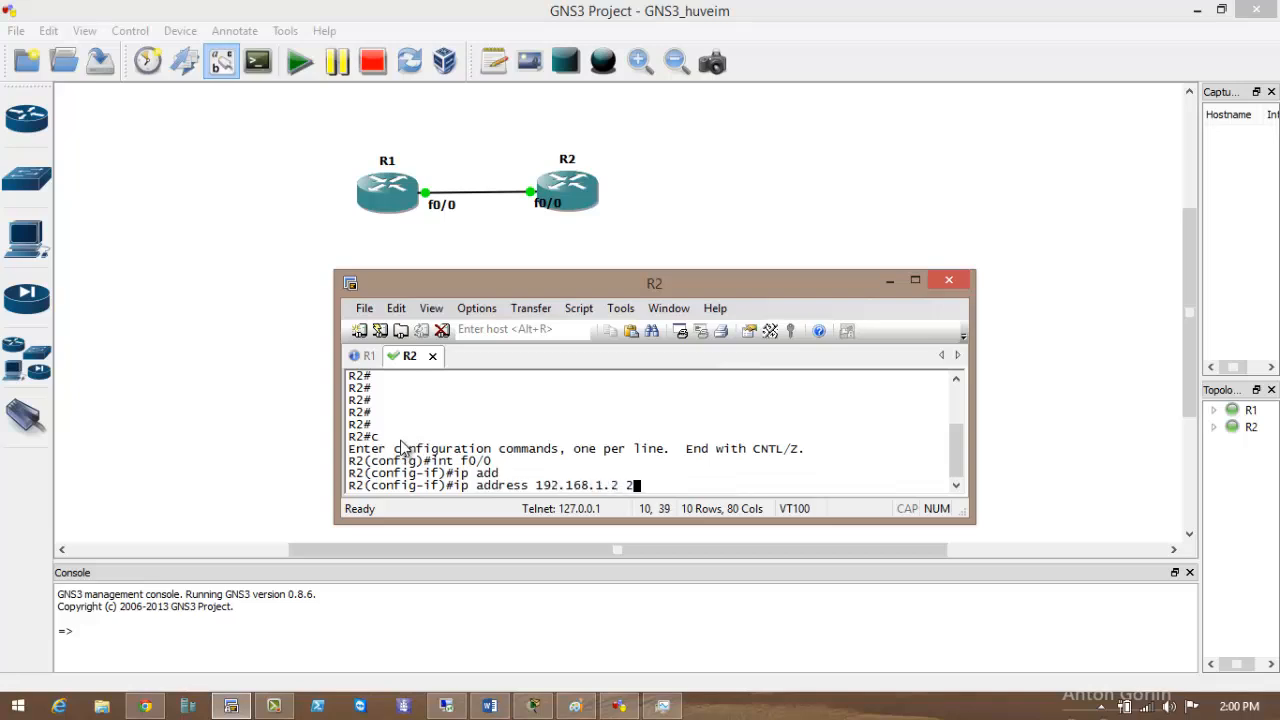
{"action": "type", "text": "0"}
{"action": "key", "text": "Return"}
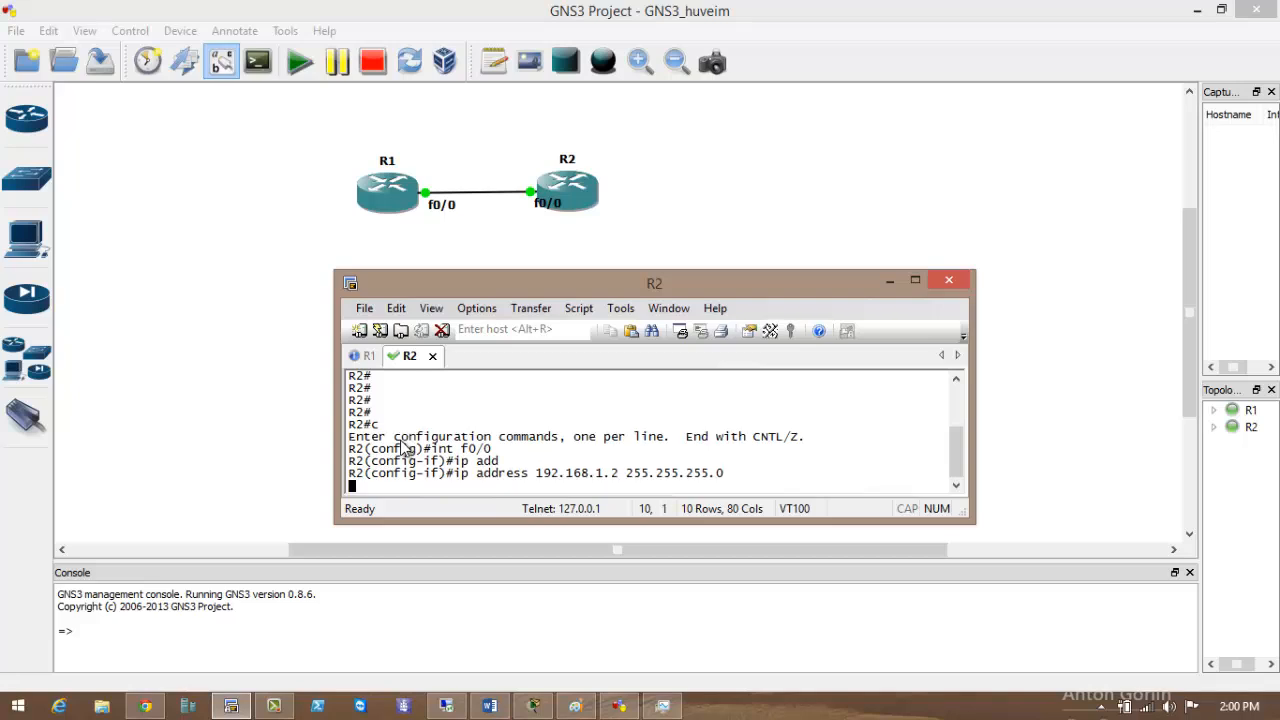
{"action": "type", "text": "no shu"}
{"action": "key", "text": "Tab"}
{"action": "key", "text": "Return"}
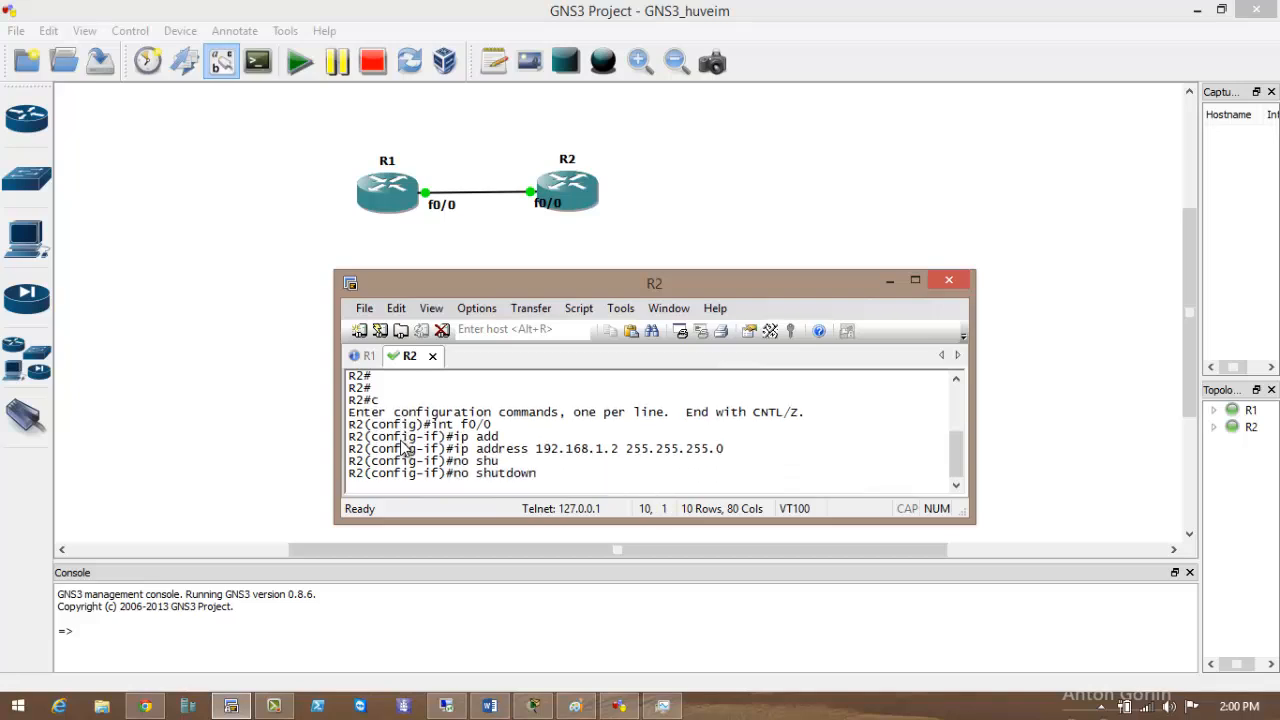
{"action": "left_click", "coordinate": [655, 190]}
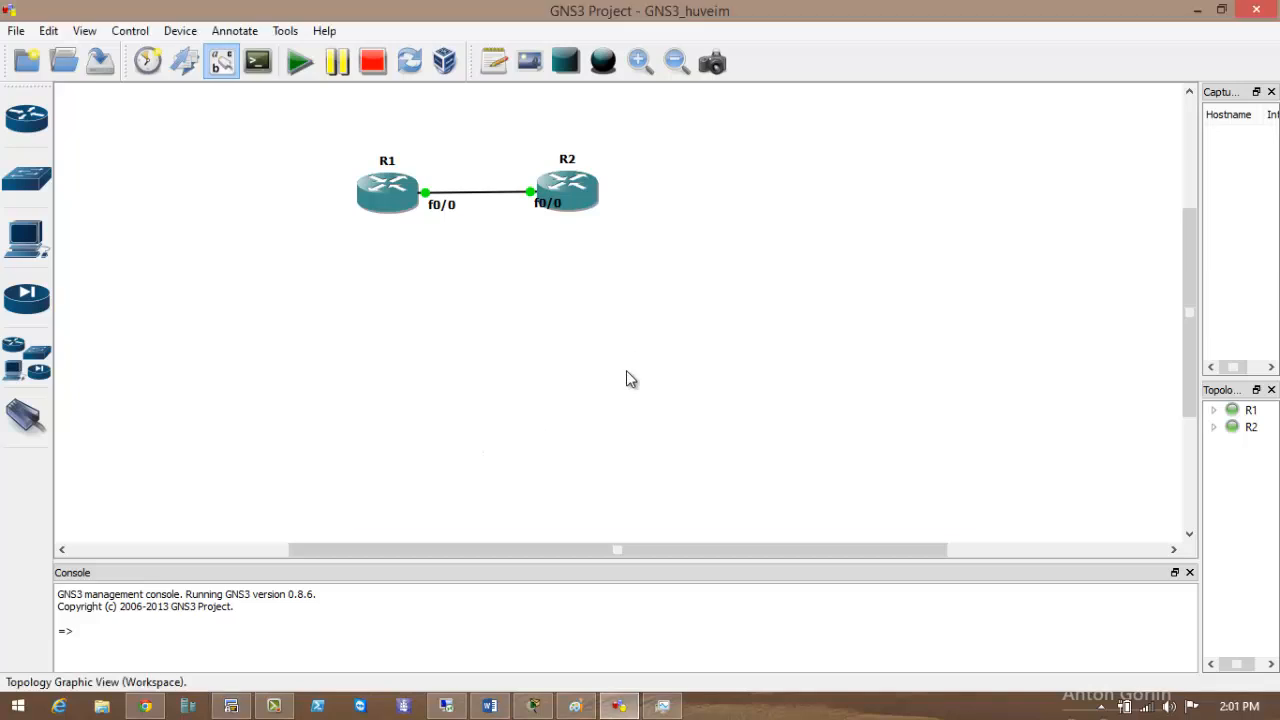
Capture the R1–R2 link from R1 f0/0 and launch Wireshark on the capture.
{"action": "right_click", "coordinate": [533, 200]}
{"action": "left_click", "coordinate": [540, 205]}
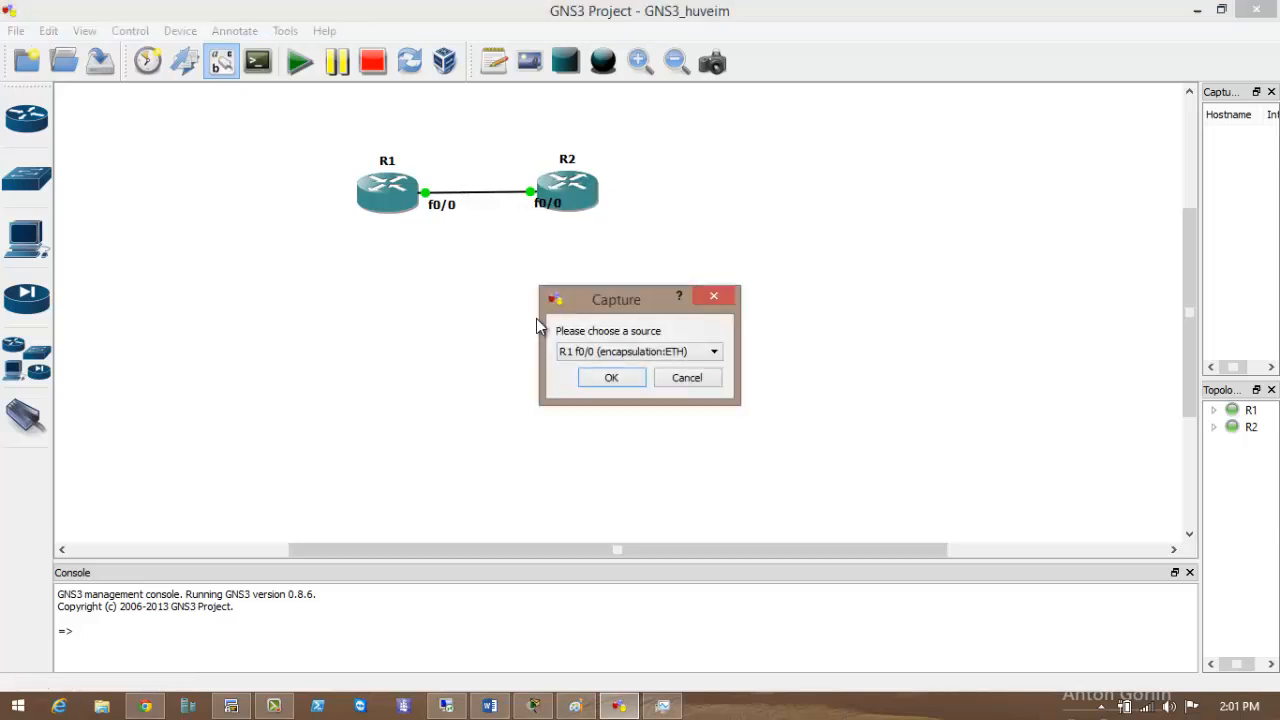
{"action": "left_click", "coordinate": [606, 377]}
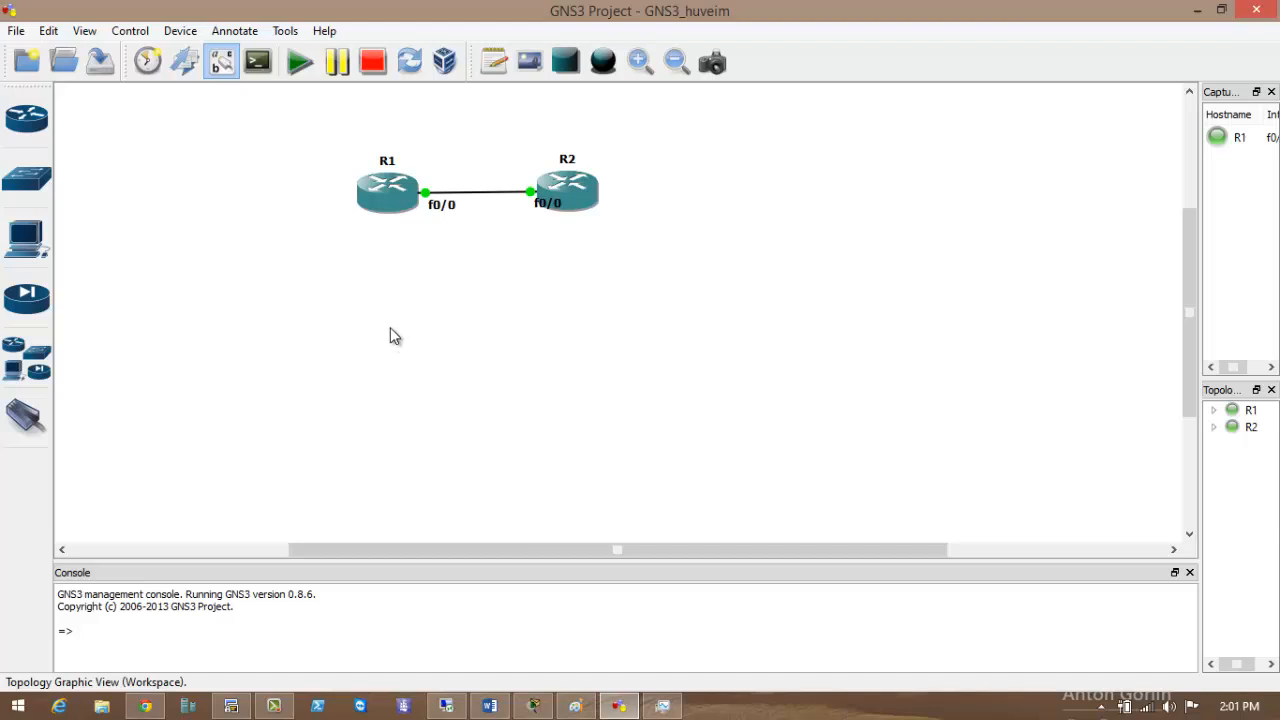
{"action": "right_click", "coordinate": [534, 194]}
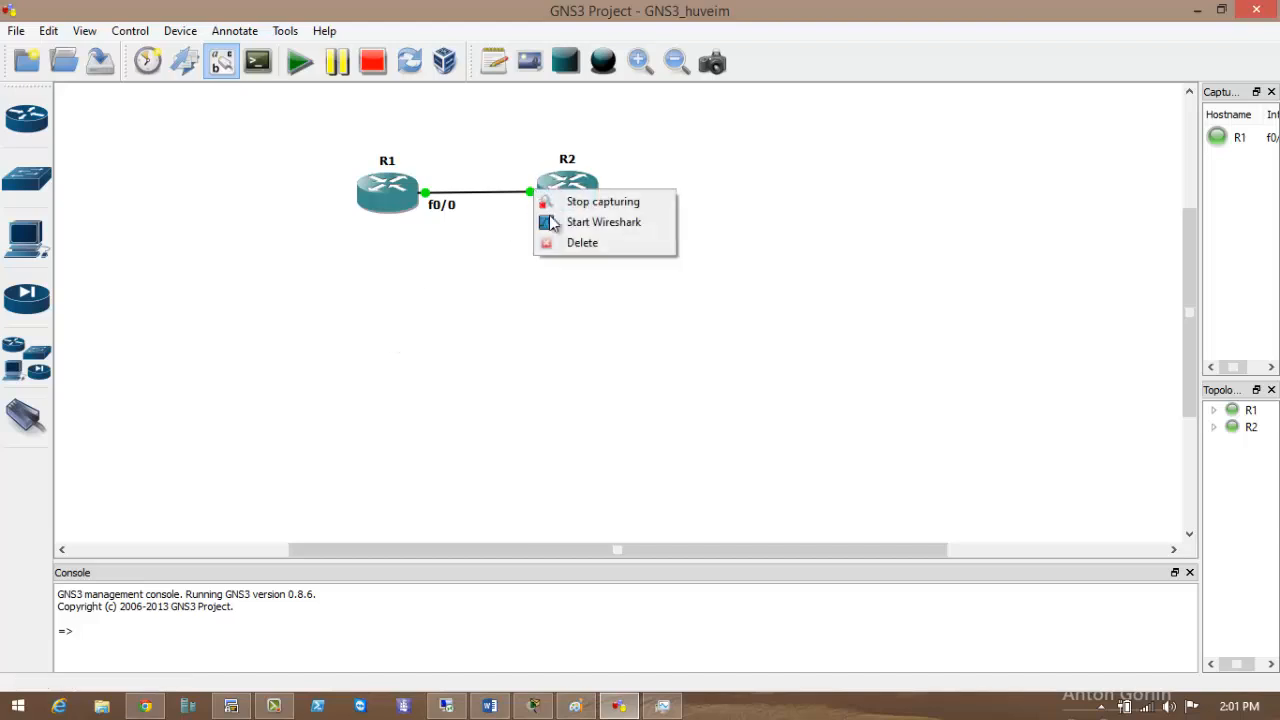
{"action": "left_click", "coordinate": [600, 222]}
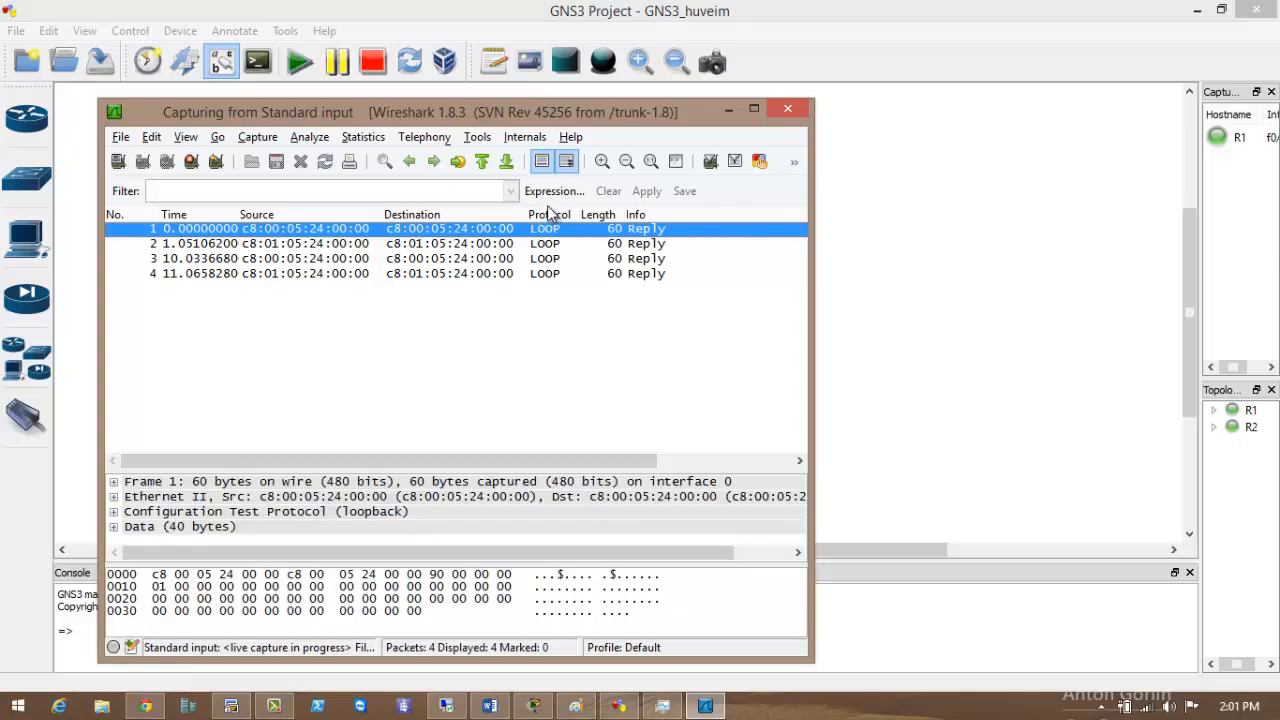
Expand the Data, Ethernet II and Frame details, view packet 7, then minimize Wireshark.
{"action": "left_click_drag", "start_coordinate": [401, 112], "coordinate": [471, 91]}
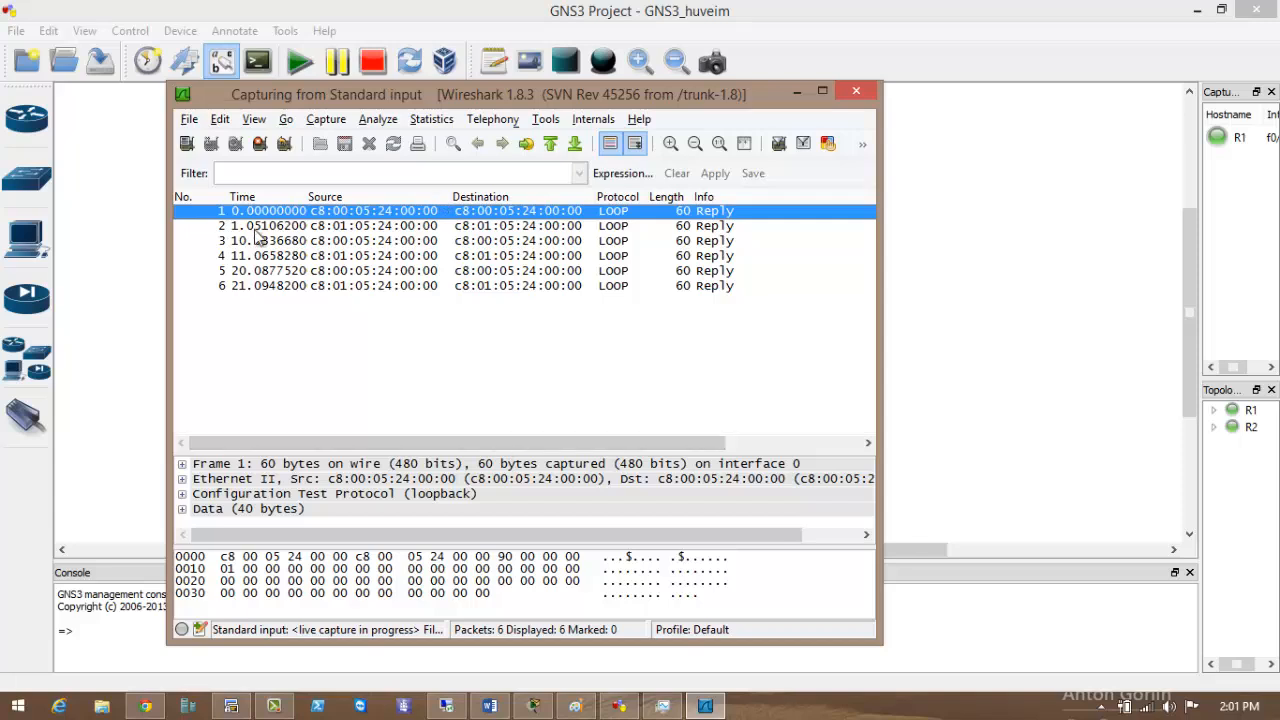
{"action": "left_click", "coordinate": [184, 509]}
{"action": "left_click", "coordinate": [192, 494]}
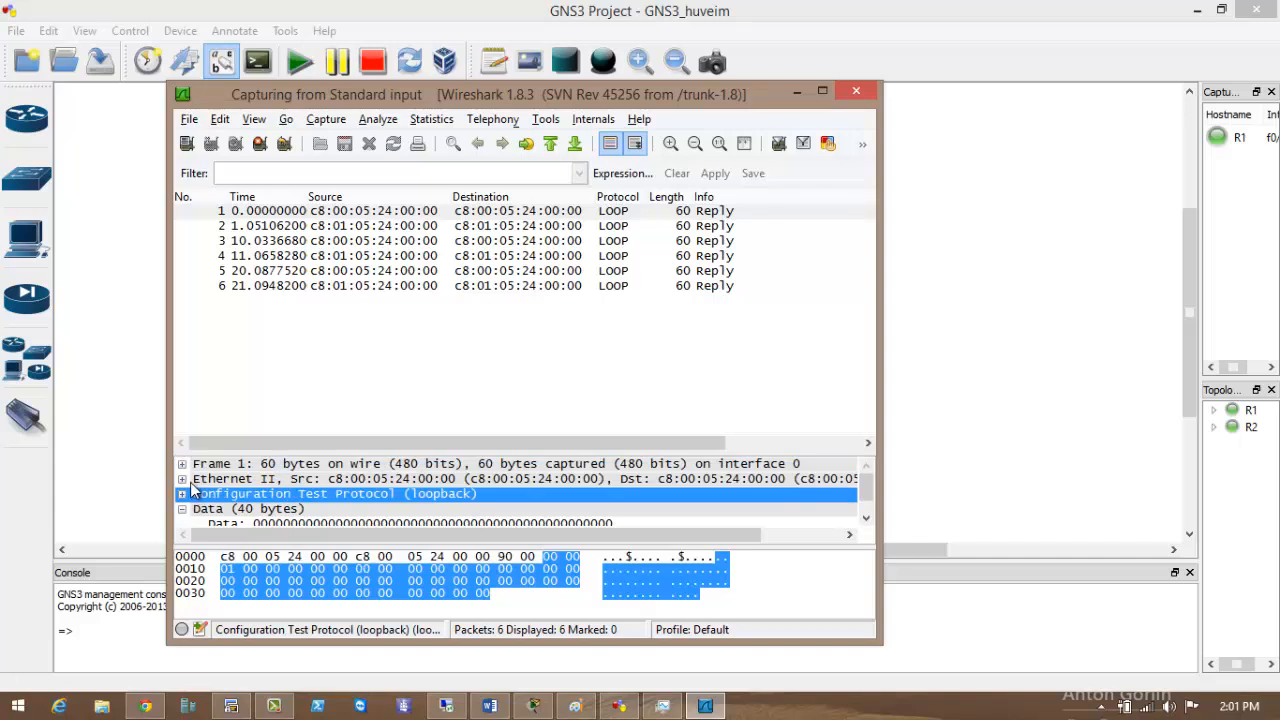
{"action": "left_click", "coordinate": [184, 479]}
{"action": "left_click", "coordinate": [184, 464]}
{"action": "left_click", "coordinate": [418, 377]}
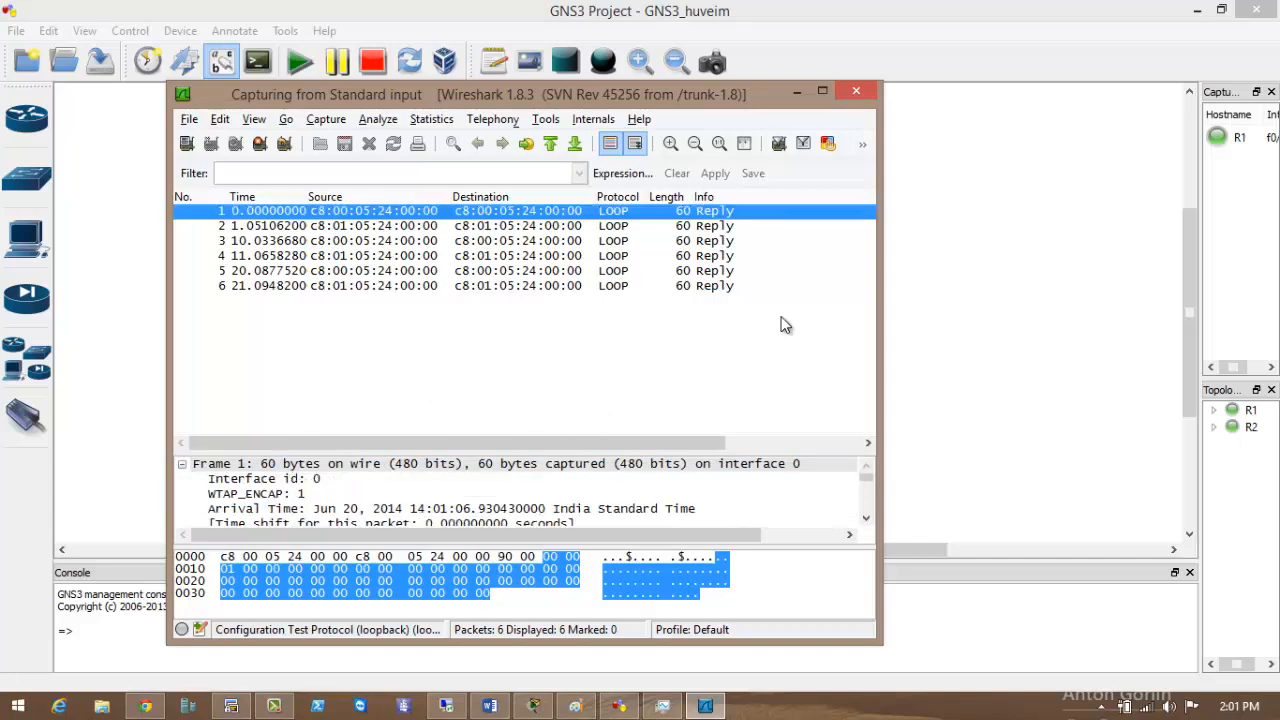
{"action": "left_click", "coordinate": [805, 307]}
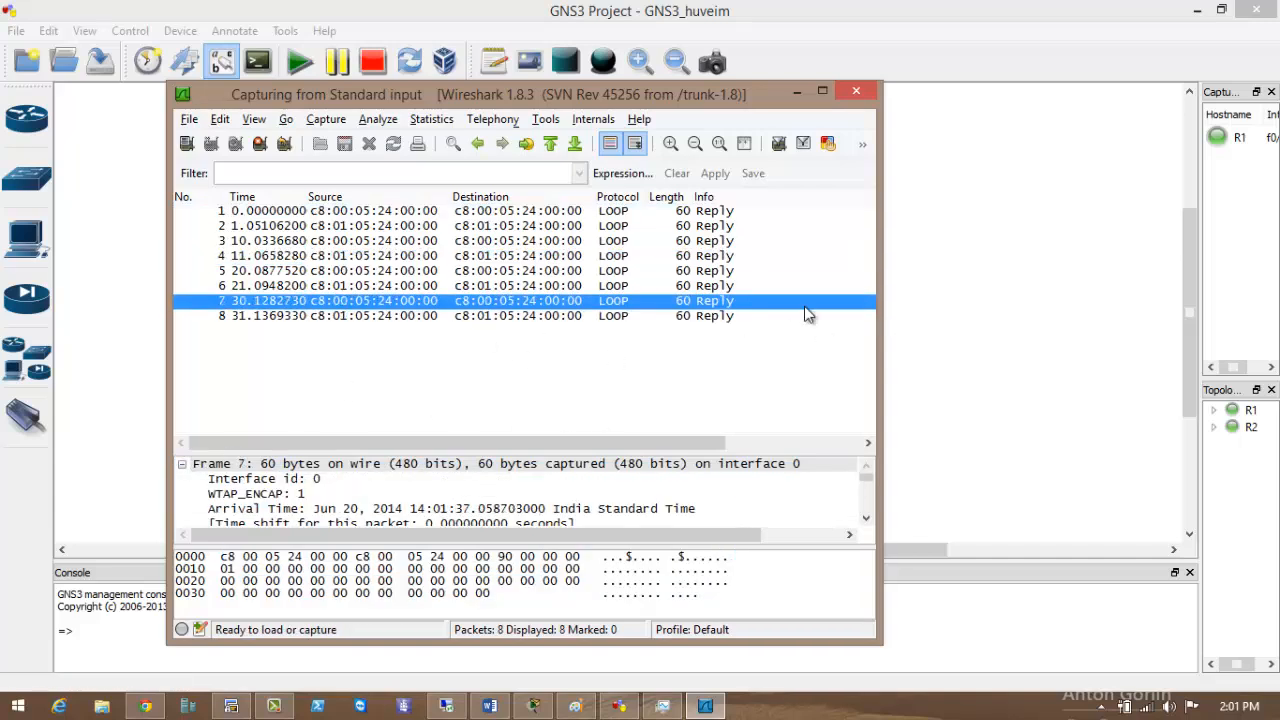
{"action": "left_click", "coordinate": [801, 93]}
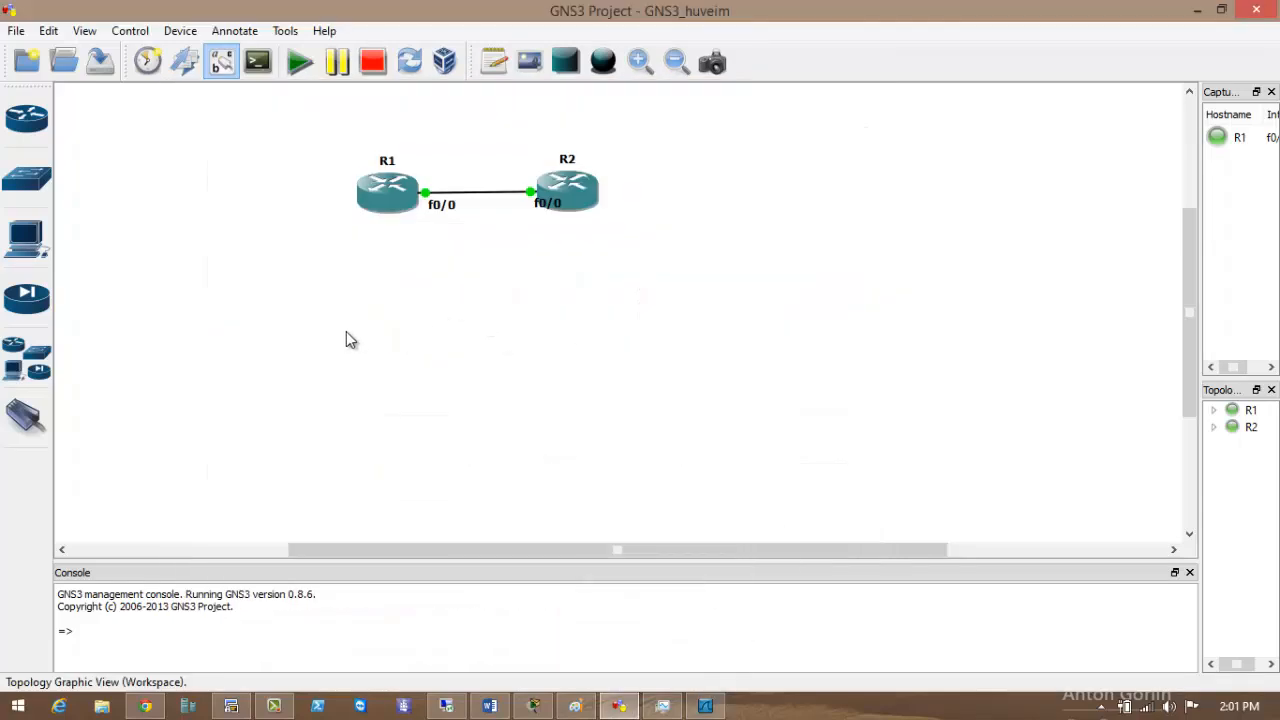
Bring R2's console forward and leave configuration mode with Ctrl+Z.
{"action": "left_click_drag", "start_coordinate": [345, 332], "coordinate": [402, 188]}
{"action": "left_click_drag", "start_coordinate": [537, 325], "coordinate": [594, 251]}
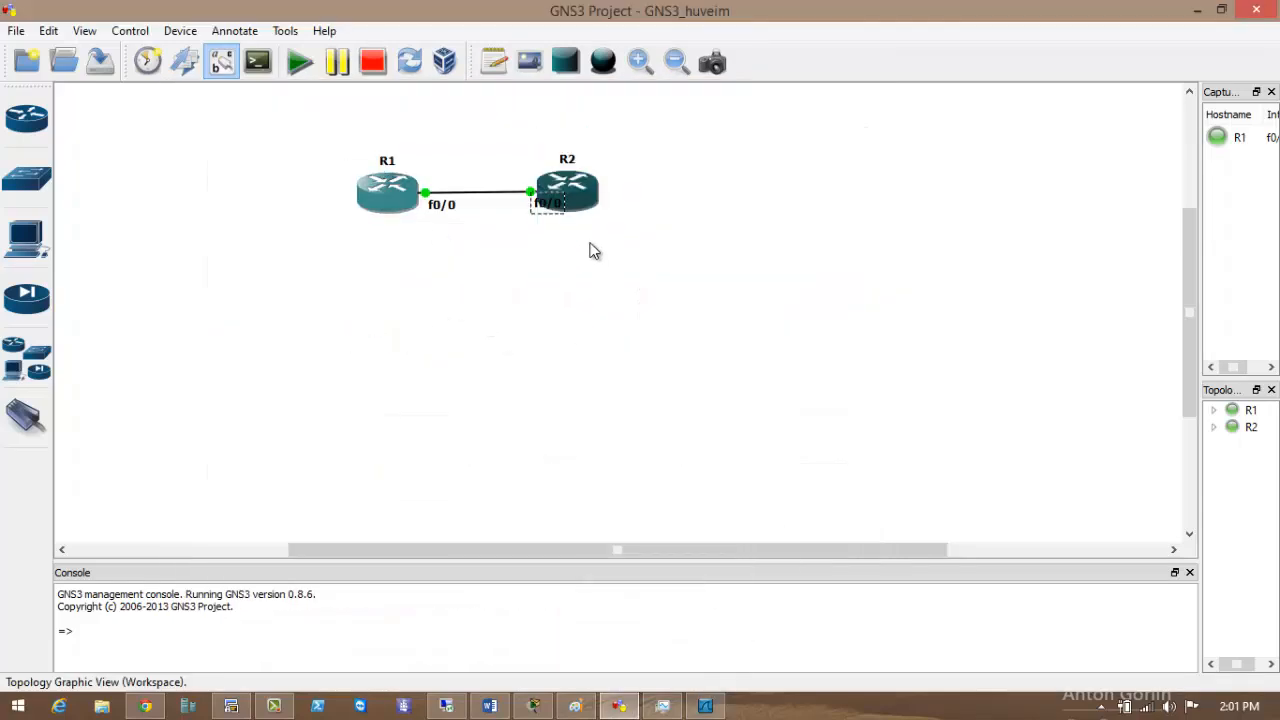
{"action": "left_click", "coordinate": [231, 706]}
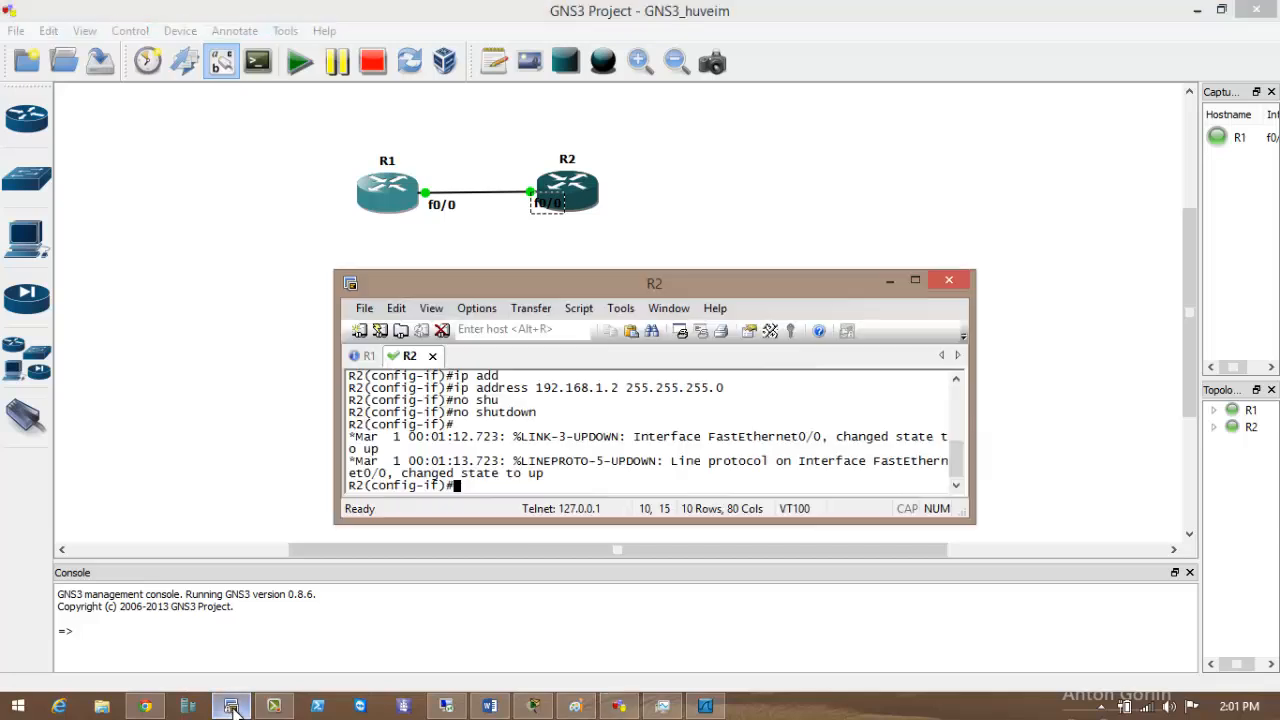
{"action": "key", "text": "Return"}
{"action": "key", "text": "Return"}
{"action": "key", "text": "Return"}
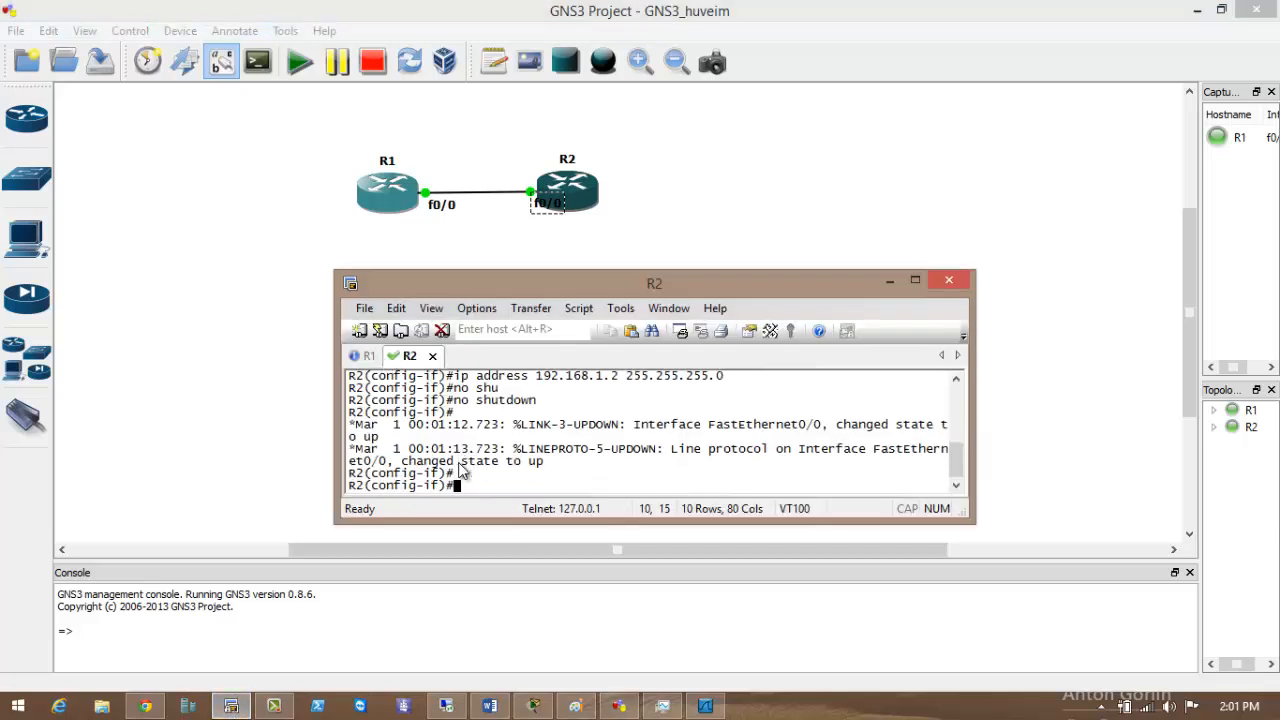
{"action": "key", "text": "ctrl+z"}
{"action": "key", "text": "Return"}
Ping 192.168.1.2 from R2 with repeat 1000 and watch the capture in Wireshark.
{"action": "type", "text": "pi"}
{"action": "key", "text": "Tab"}
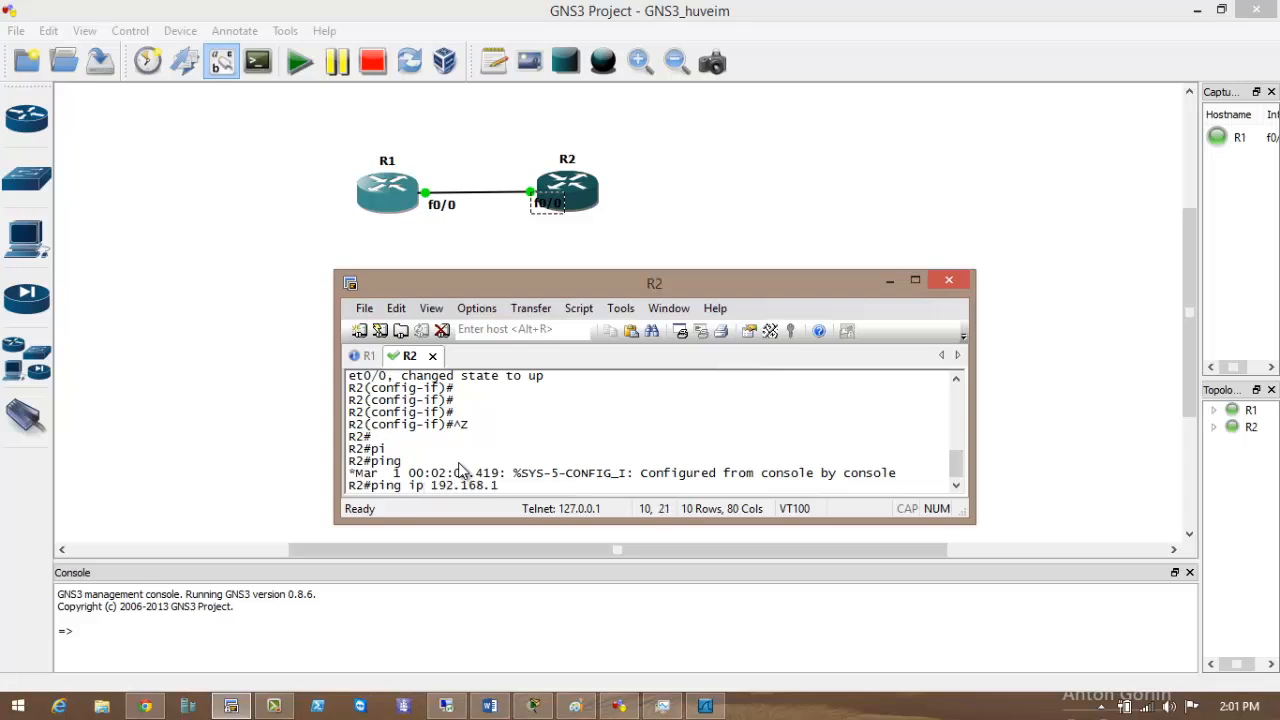
{"action": "type", "text": "ip 192.168.1.2 re"}
{"action": "key", "text": "Tab"}
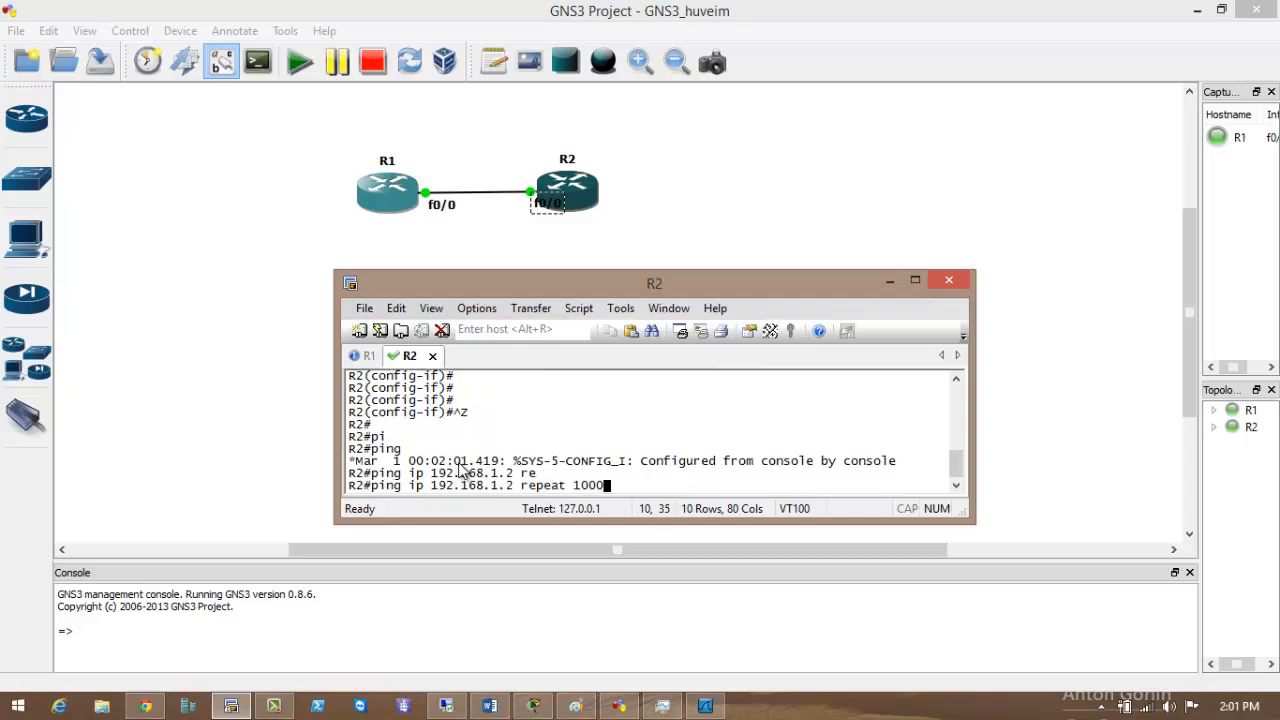
{"action": "type", "text": "1000"}
{"action": "key", "text": "Return"}
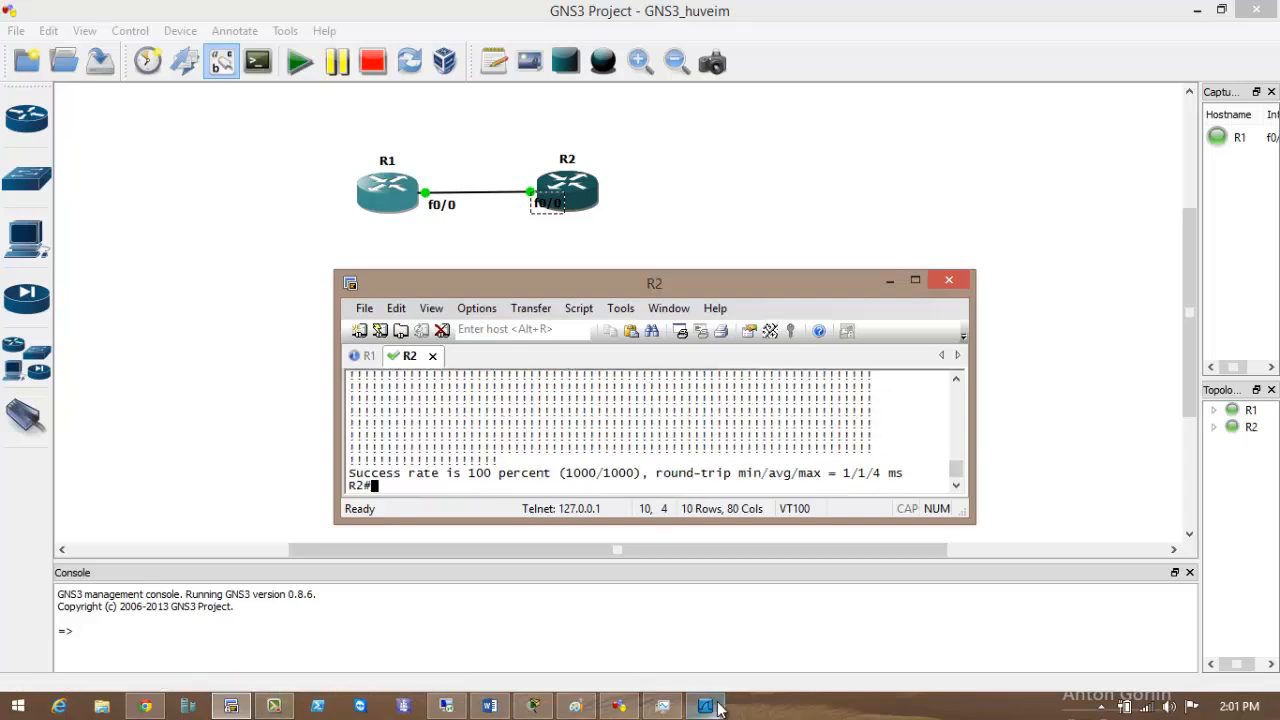
{"action": "left_click", "coordinate": [718, 708]}
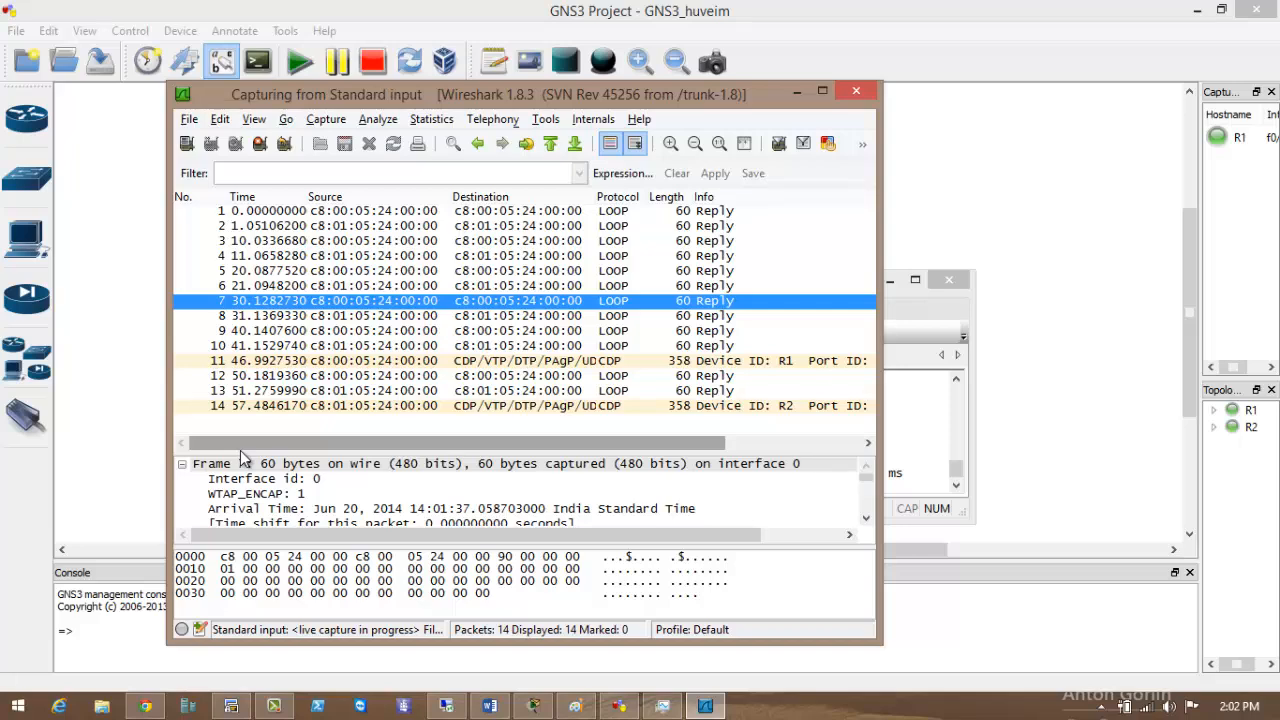
Inspect captured packets 14, 10, 1, 6 and 13 in Wireshark's packet list.
{"action": "left_click", "coordinate": [529, 408]}
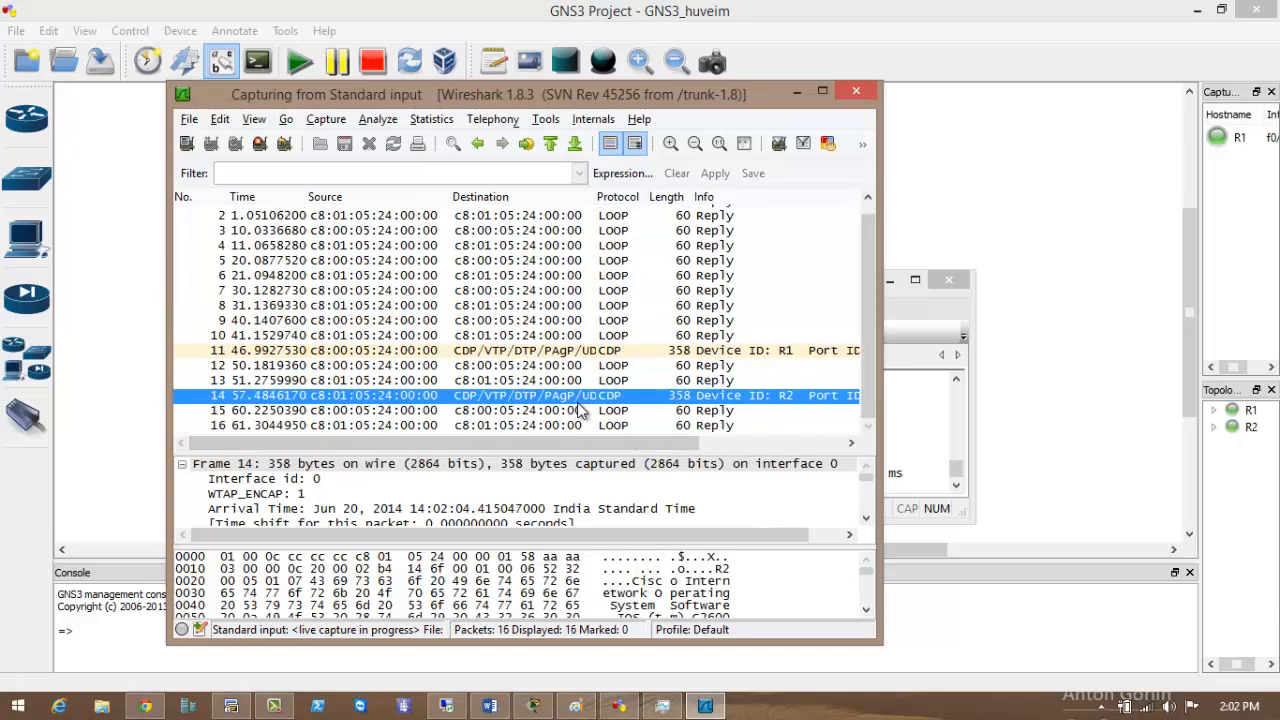
{"action": "left_click", "coordinate": [658, 340]}
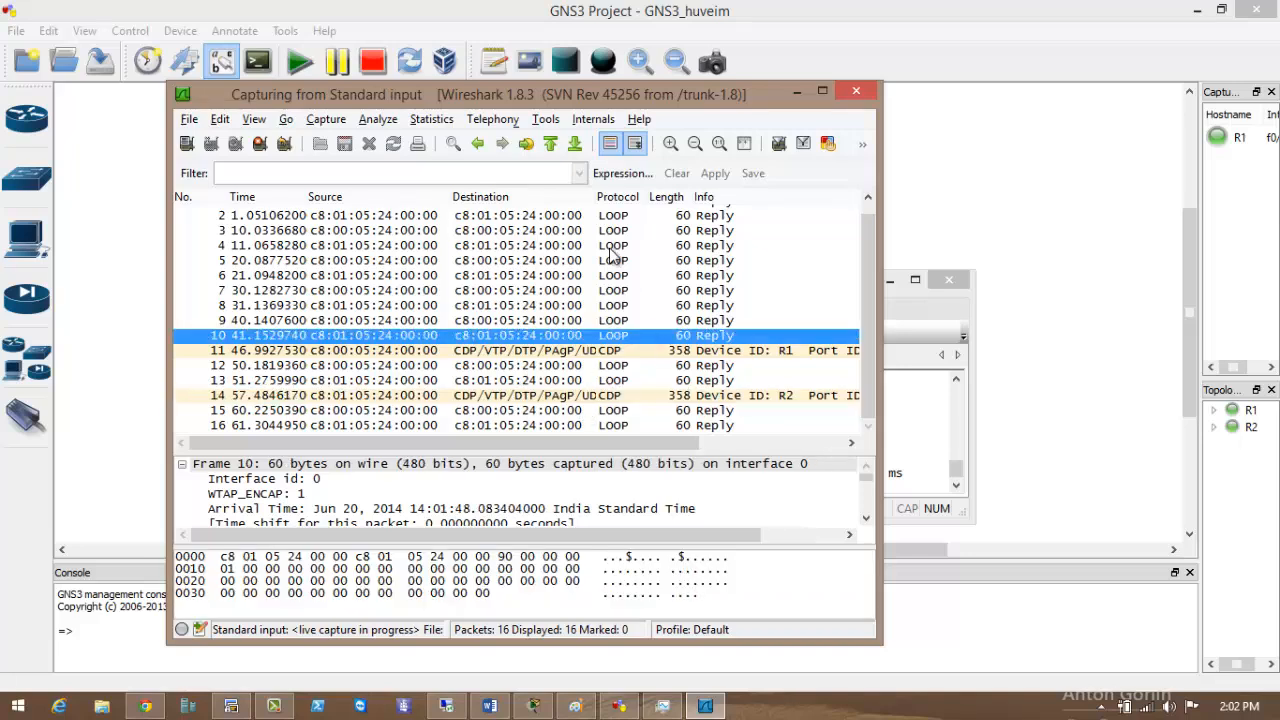
{"action": "left_click", "coordinate": [616, 207]}
{"action": "left_click", "coordinate": [616, 285]}
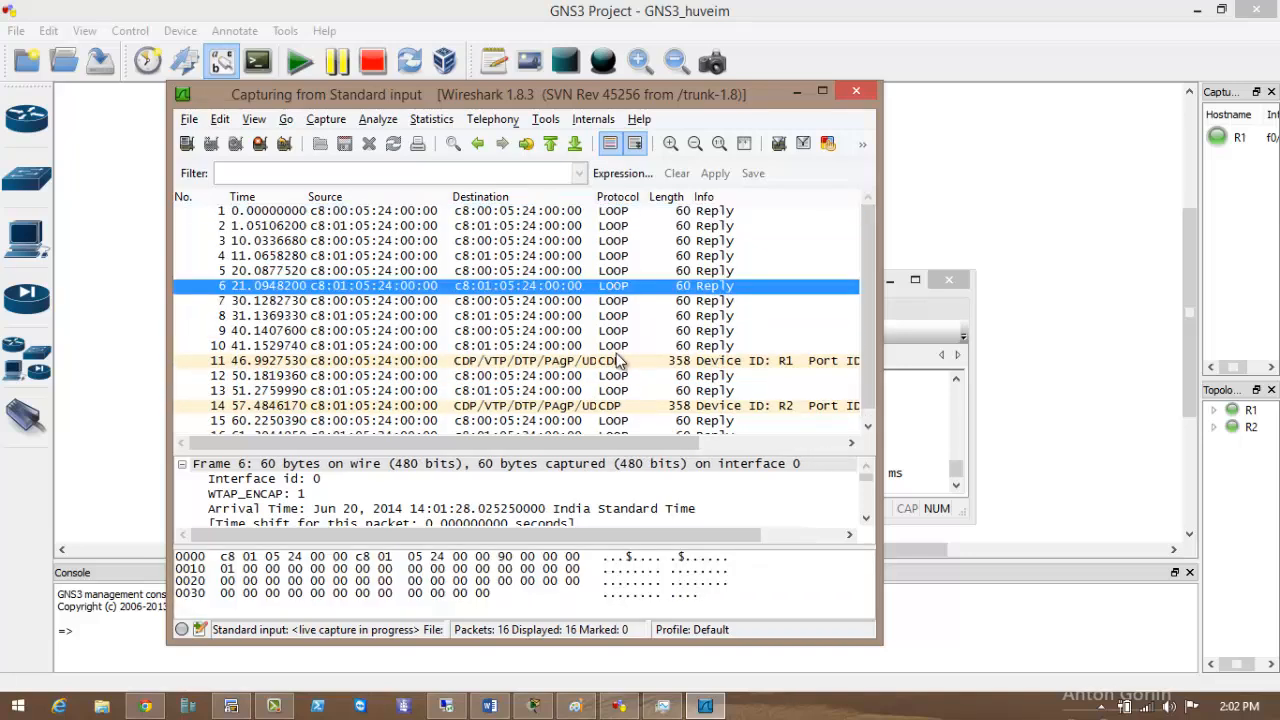
{"action": "scroll", "coordinate": [620, 362], "scroll_direction": "down", "scroll_amount": 1}
{"action": "left_click", "coordinate": [618, 381]}
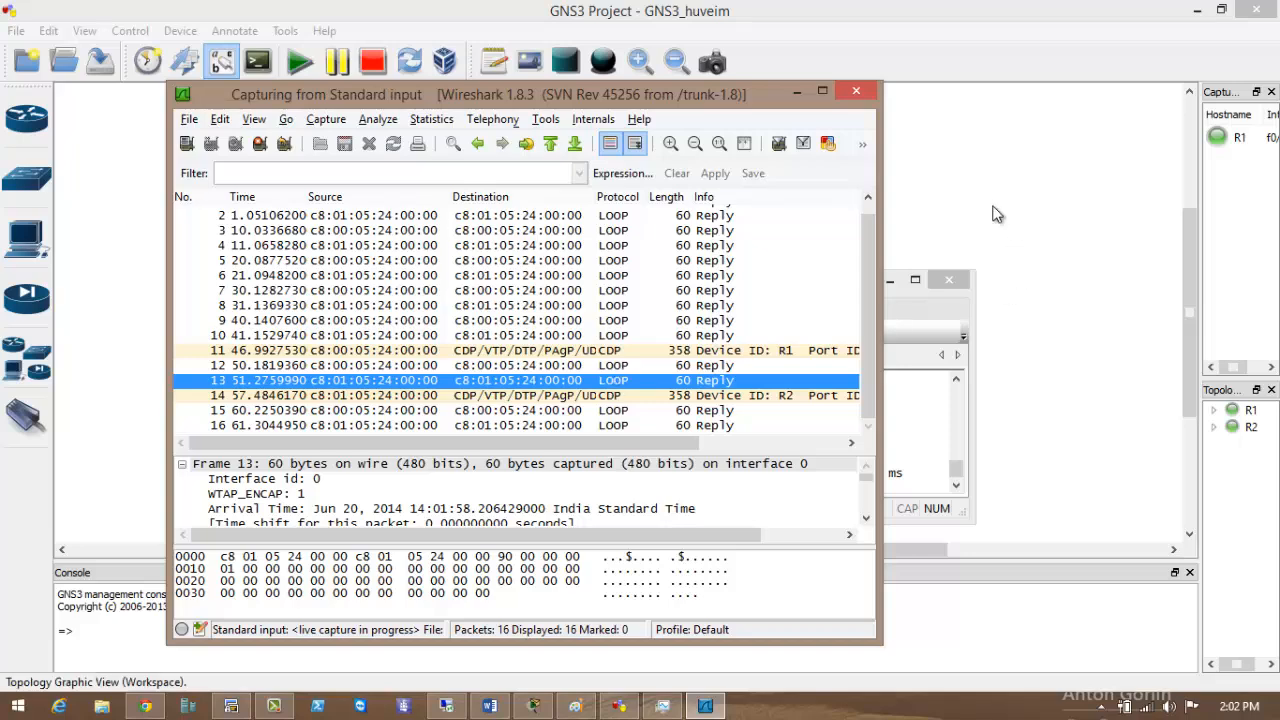
Enlarge the packet list and widen Wireshark to read R1's CDP frame in full, then return to GNS3.
{"action": "left_click", "coordinate": [182, 464]}
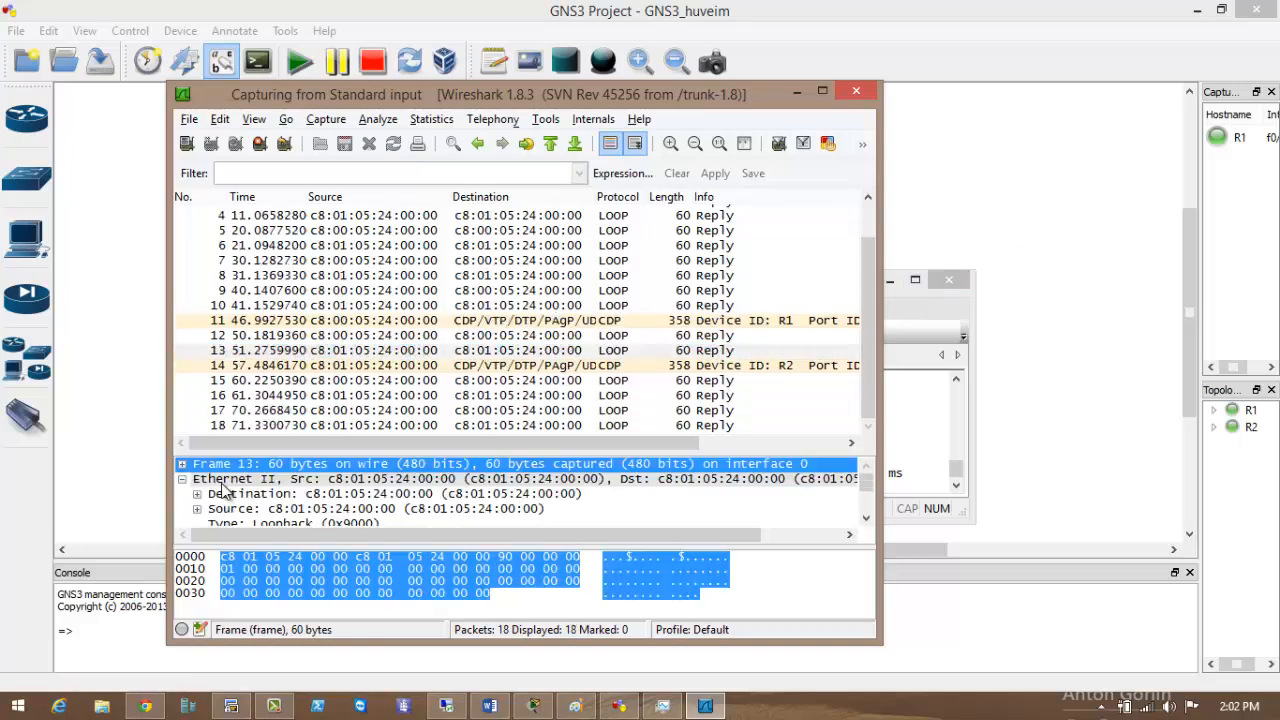
{"action": "left_click_drag", "start_coordinate": [548, 453], "coordinate": [565, 525]}
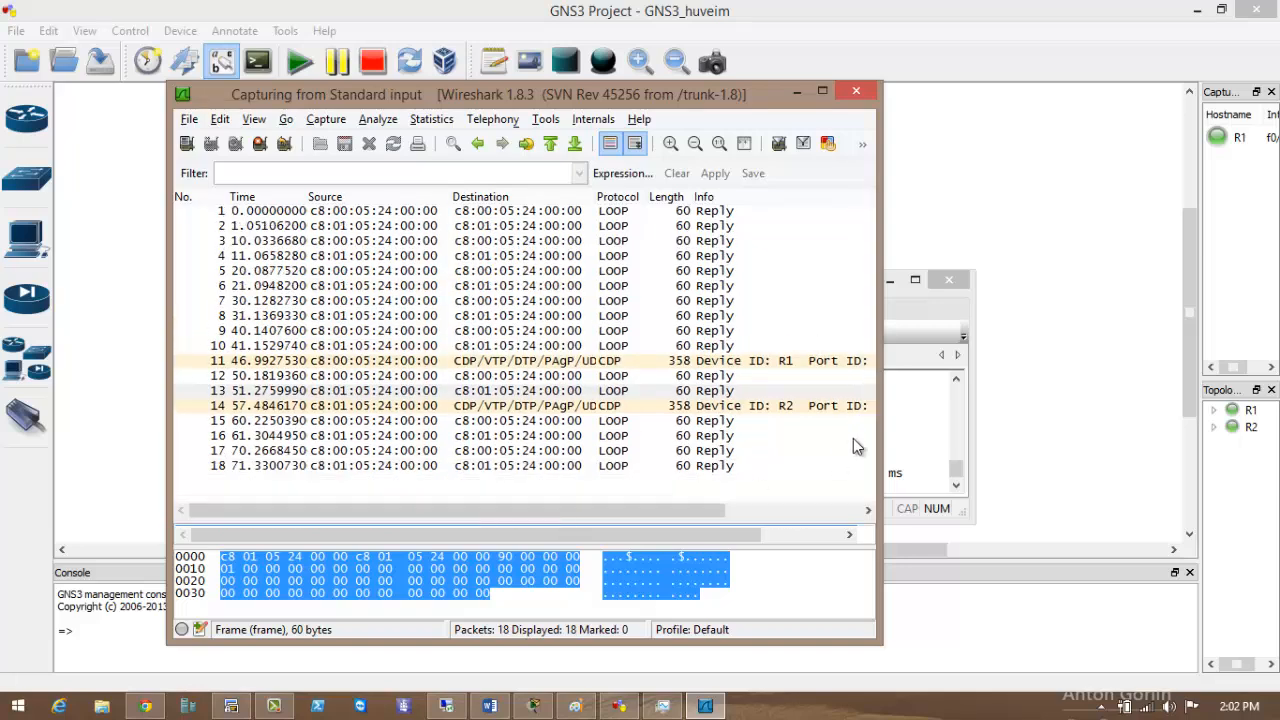
{"action": "left_click_drag", "start_coordinate": [880, 443], "coordinate": [1078, 441]}
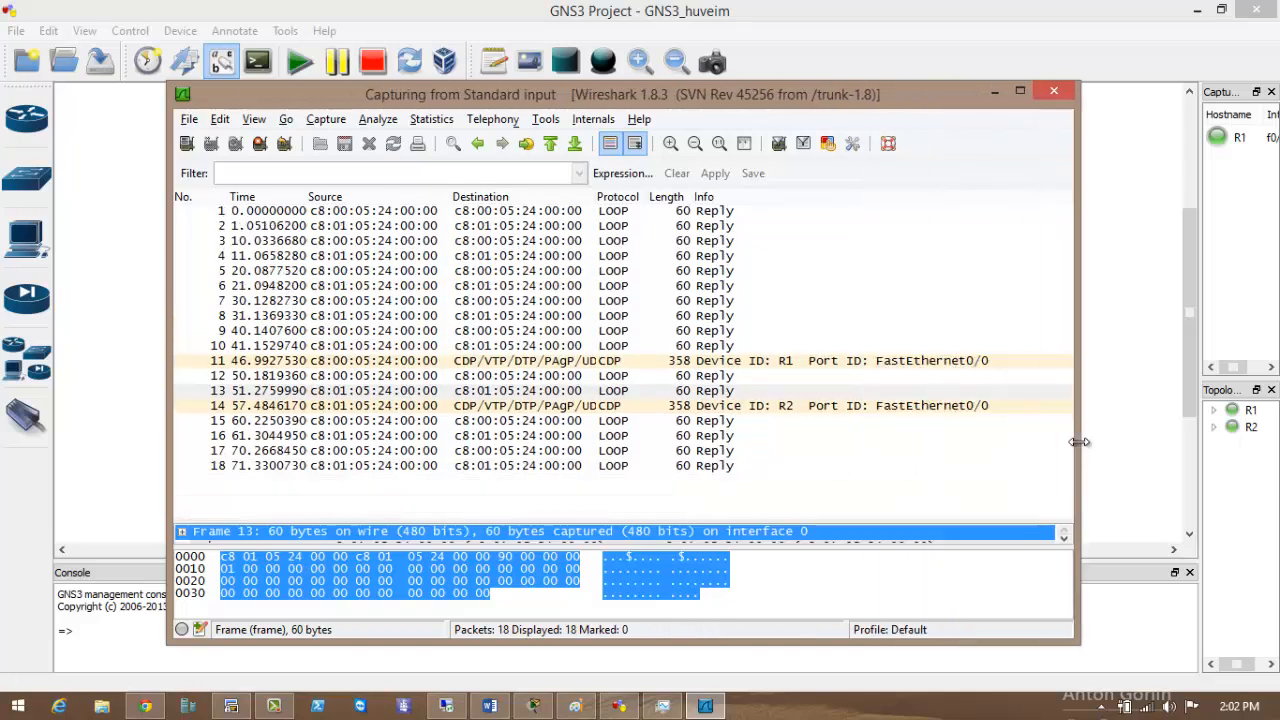
{"action": "left_click", "coordinate": [704, 362]}
{"action": "left_click", "coordinate": [1118, 280]}
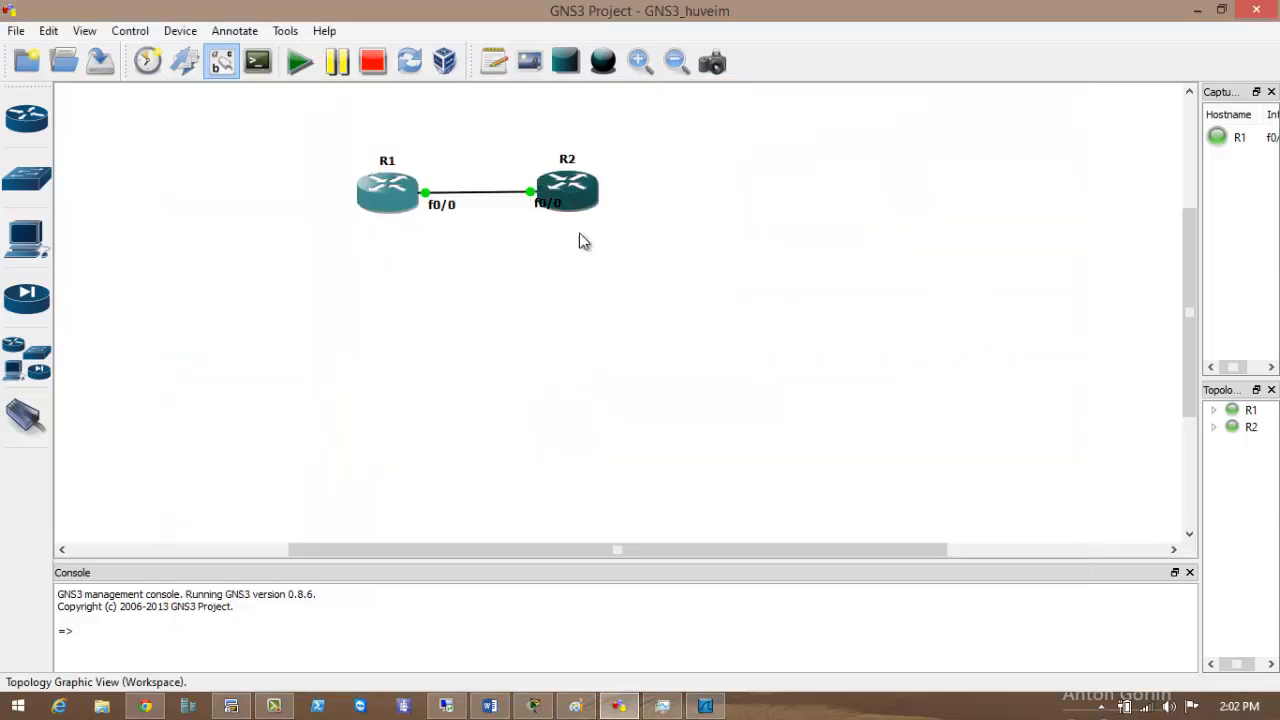
Exit configuration mode on R1 and start typing a ping to 192.168.
{"action": "left_click", "coordinate": [231, 706]}
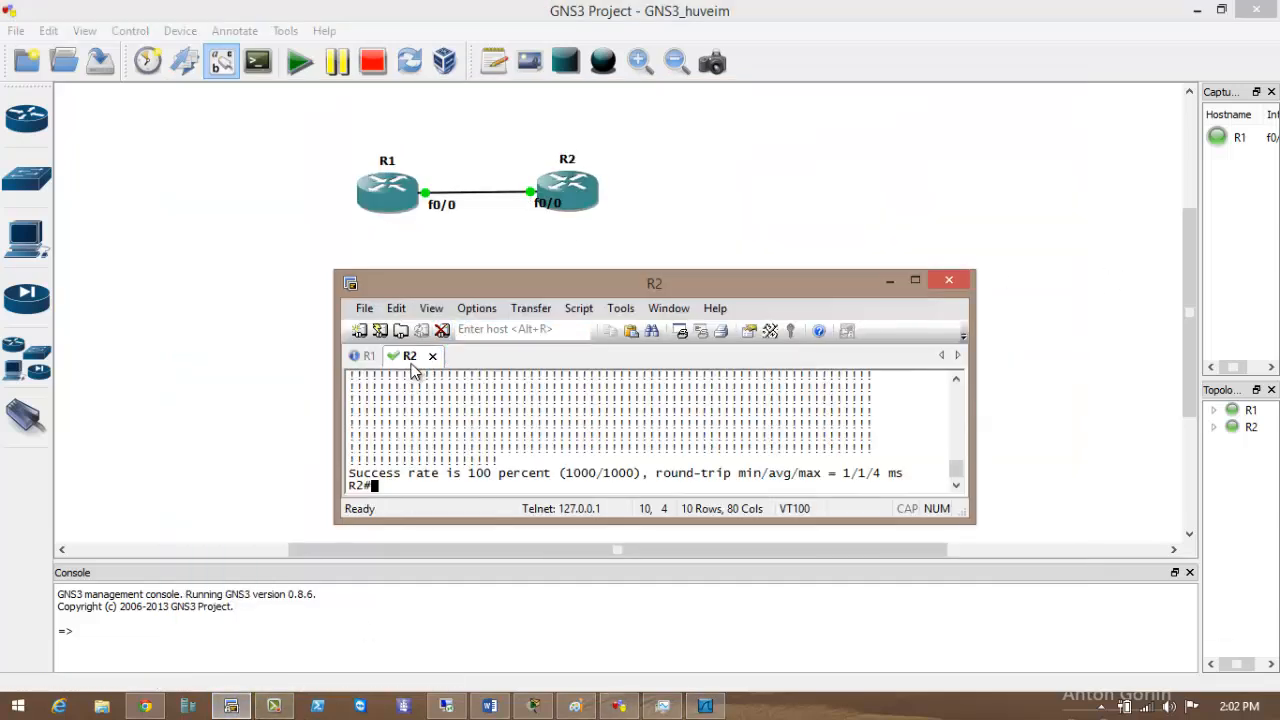
{"action": "left_click", "coordinate": [369, 358]}
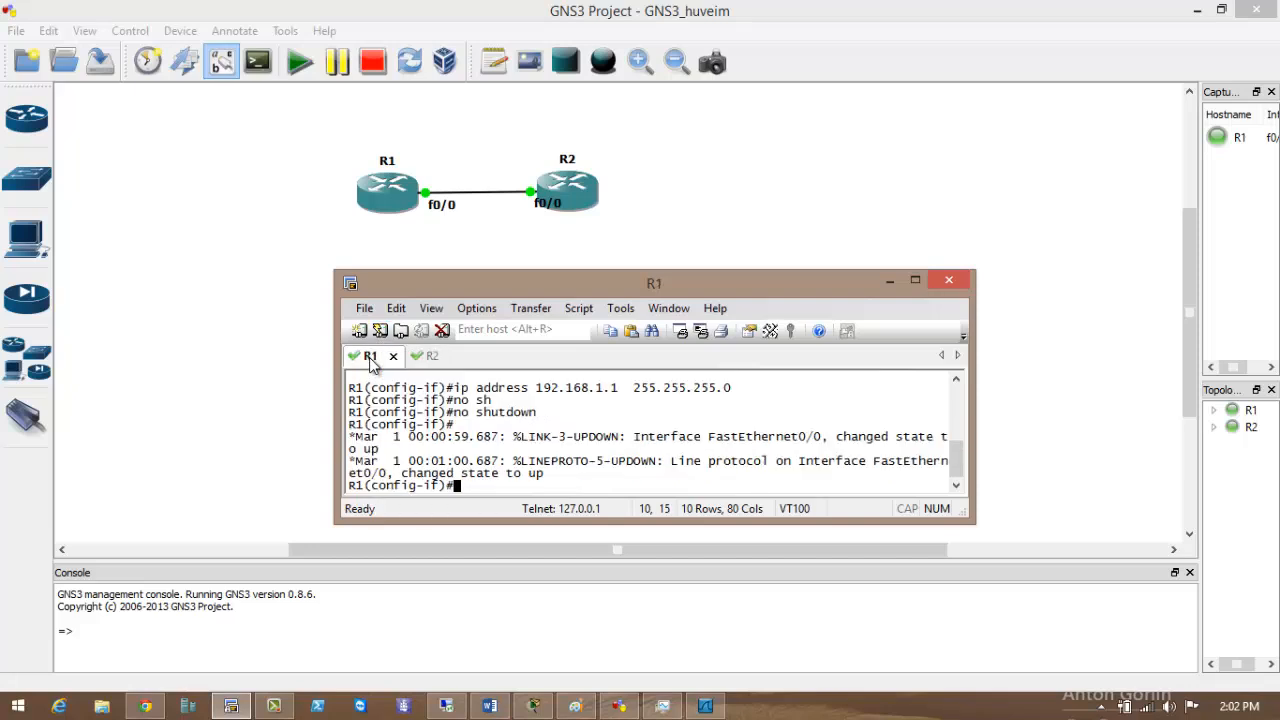
{"action": "key", "text": "ctrl+z"}
{"action": "key", "text": "Return"}
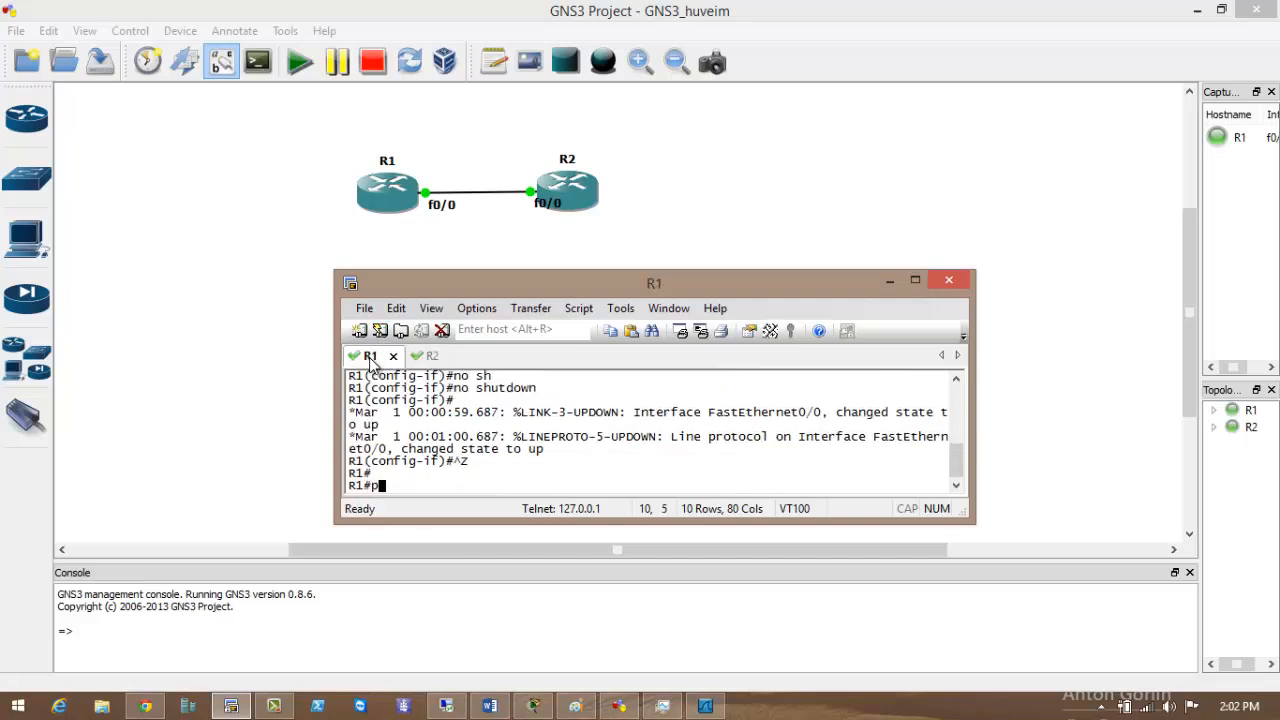
{"action": "type", "text": "ping 192."}
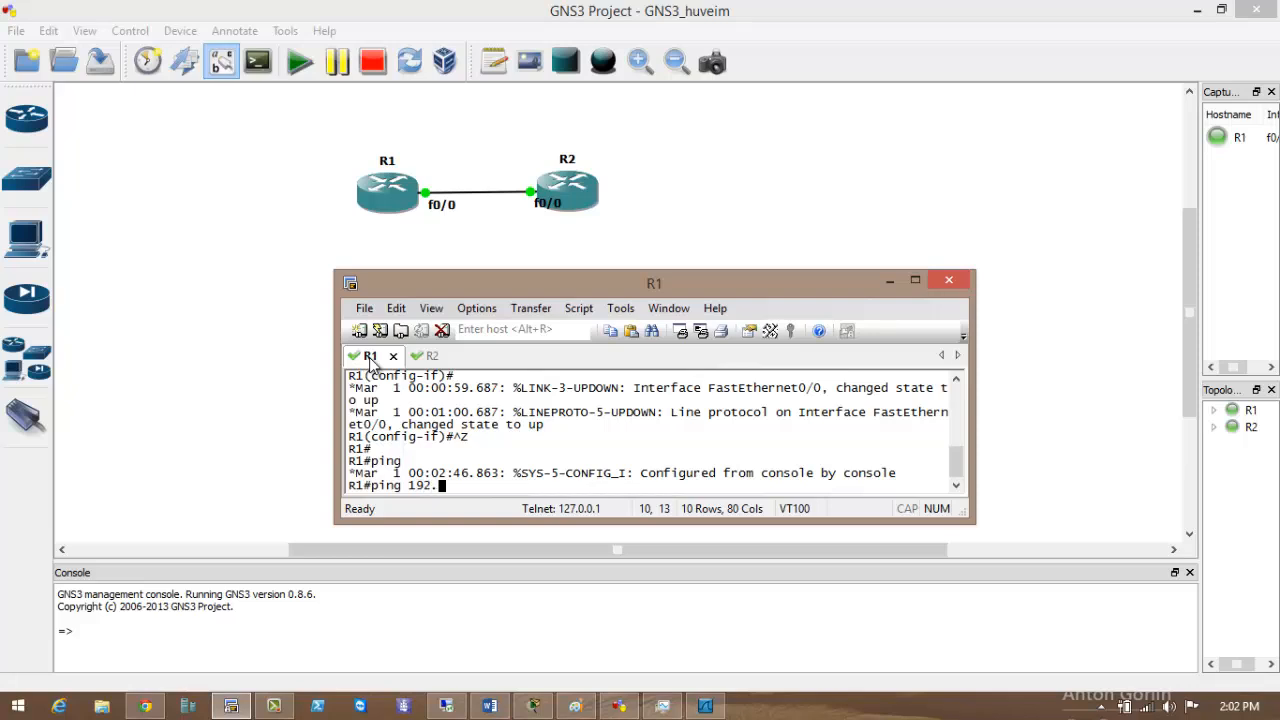
{"action": "type", "text": "168"}
On R2, rerun the last ping against 192.168.1.1 with repeat 100, then return to the topology.
{"action": "left_click", "coordinate": [428, 356]}
{"action": "scroll", "coordinate": [449, 484], "scroll_direction": "up", "scroll_amount": 7}
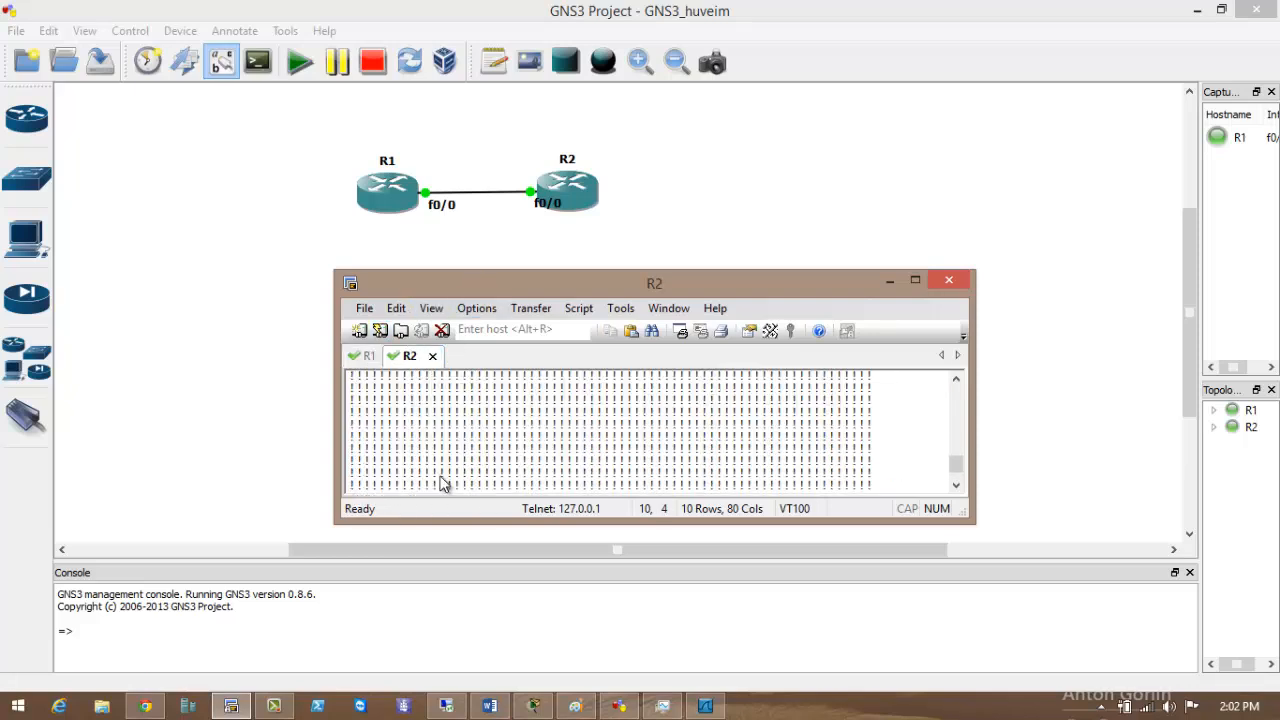
{"action": "scroll", "coordinate": [505, 445], "scroll_direction": "down", "scroll_amount": 1}
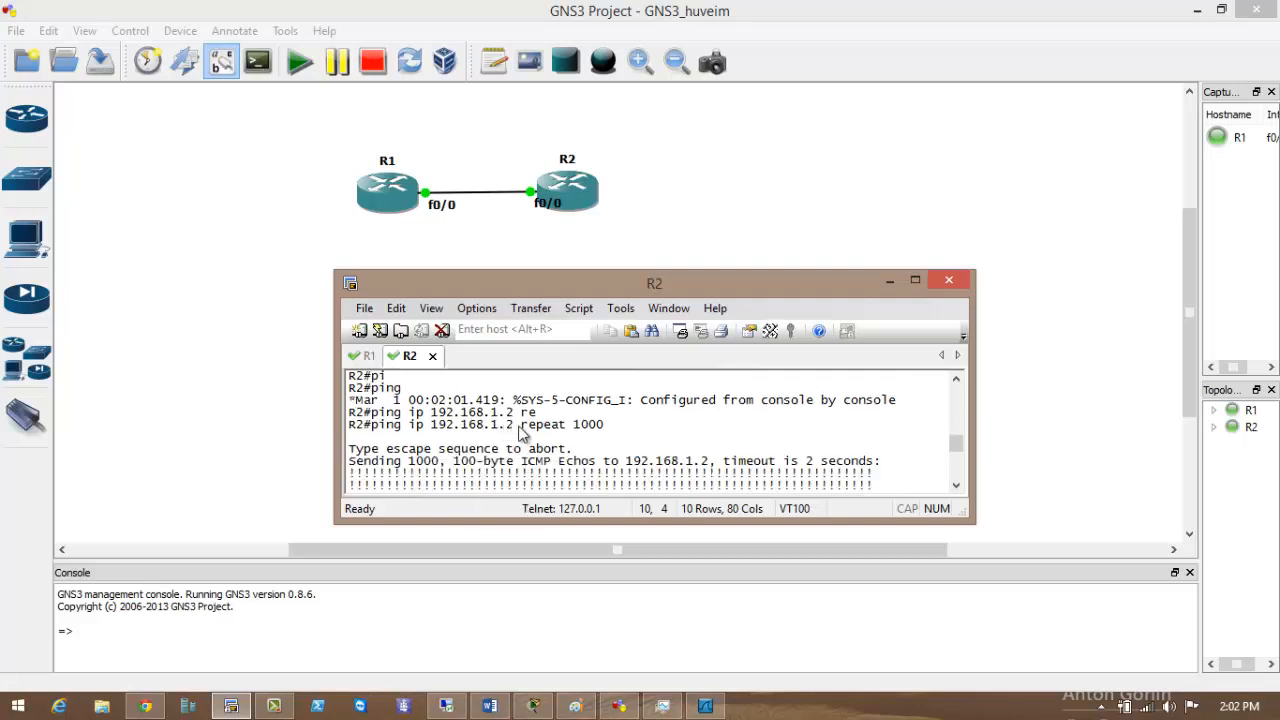
{"action": "left_click_drag", "start_coordinate": [521, 426], "coordinate": [484, 426]}
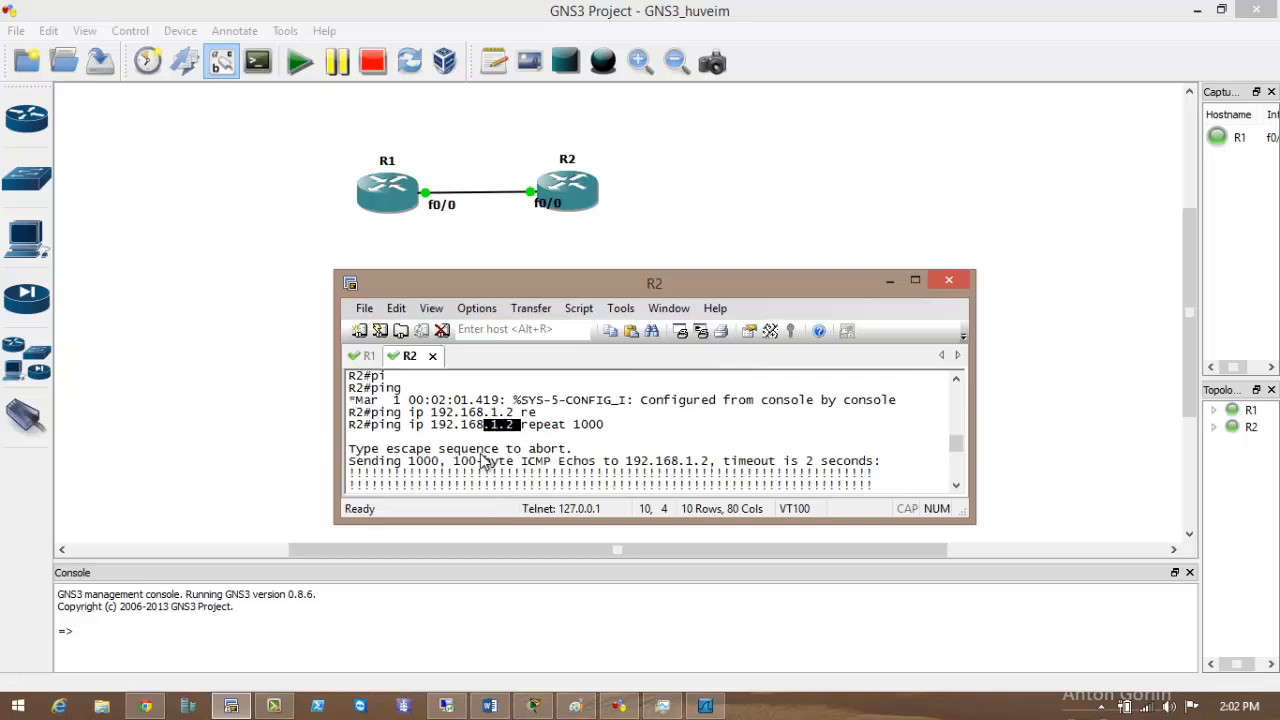
{"action": "scroll", "coordinate": [470, 467], "scroll_direction": "down", "scroll_amount": 5}
{"action": "key", "text": "Up"}
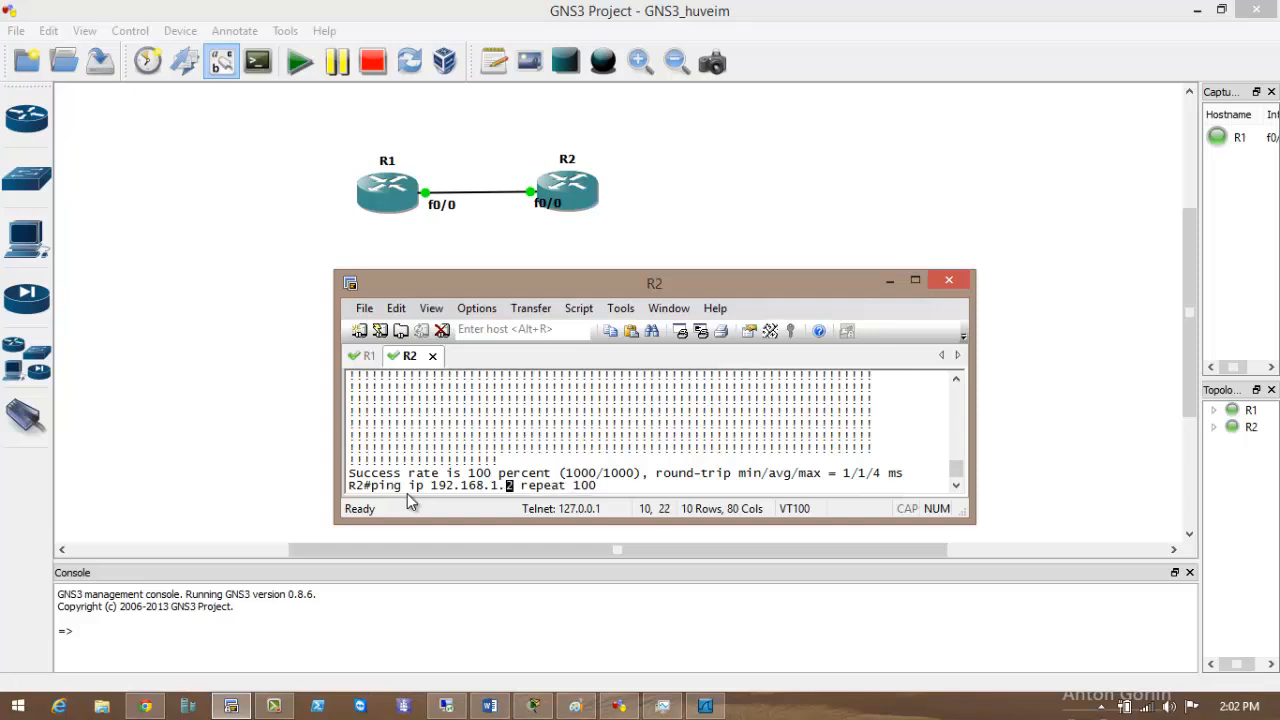
{"action": "key", "text": "Delete"}
{"action": "type", "text": "1"}
{"action": "key", "text": "Return"}
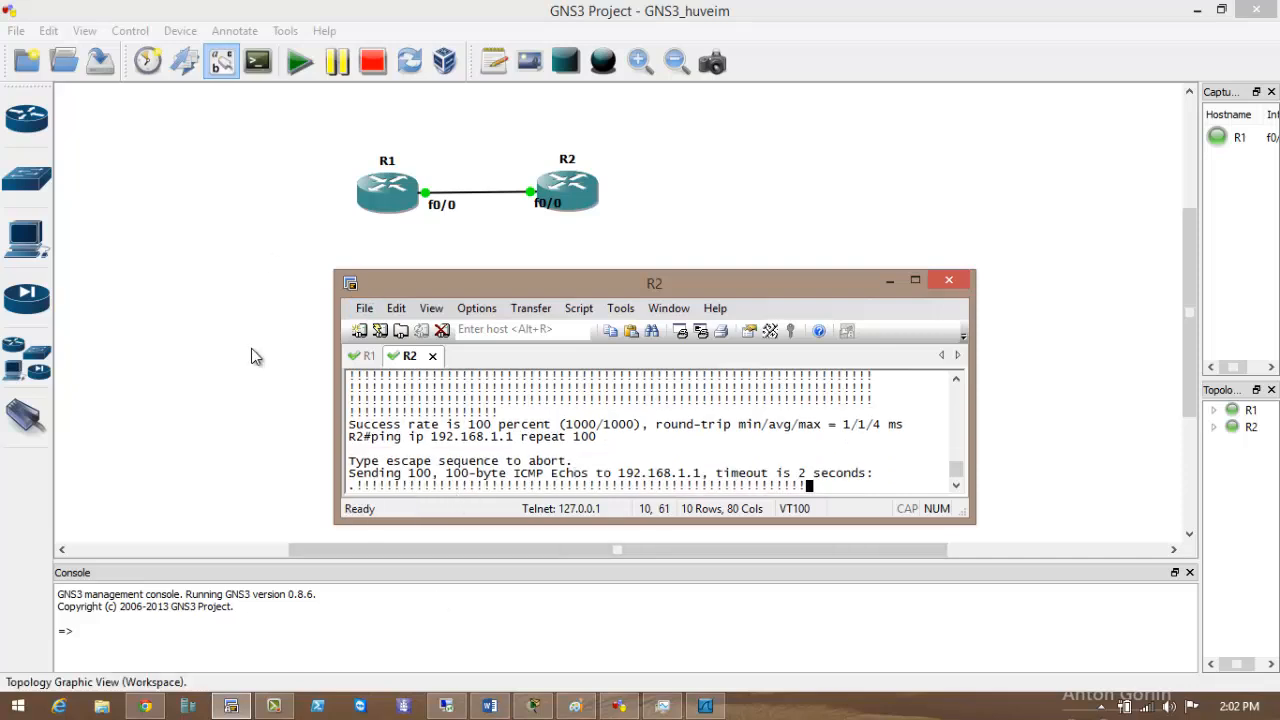
{"action": "left_click", "coordinate": [223, 272]}
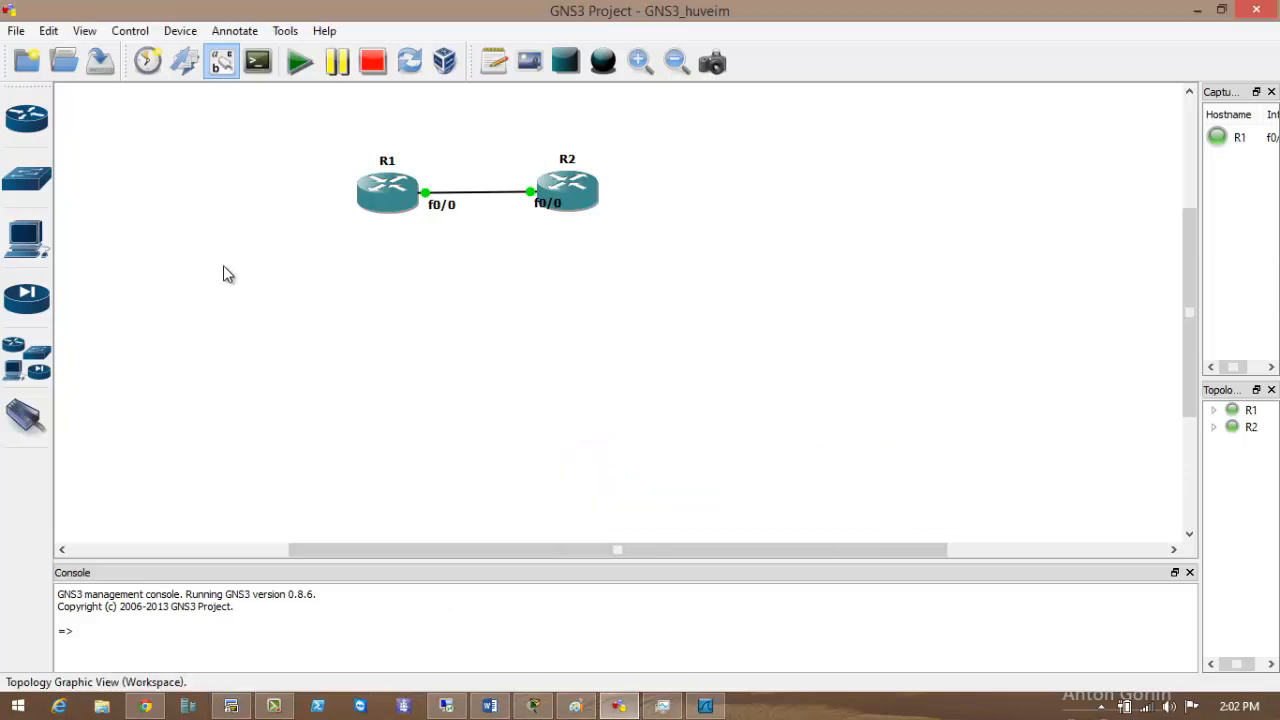
{"action": "left_click", "coordinate": [705, 706]}
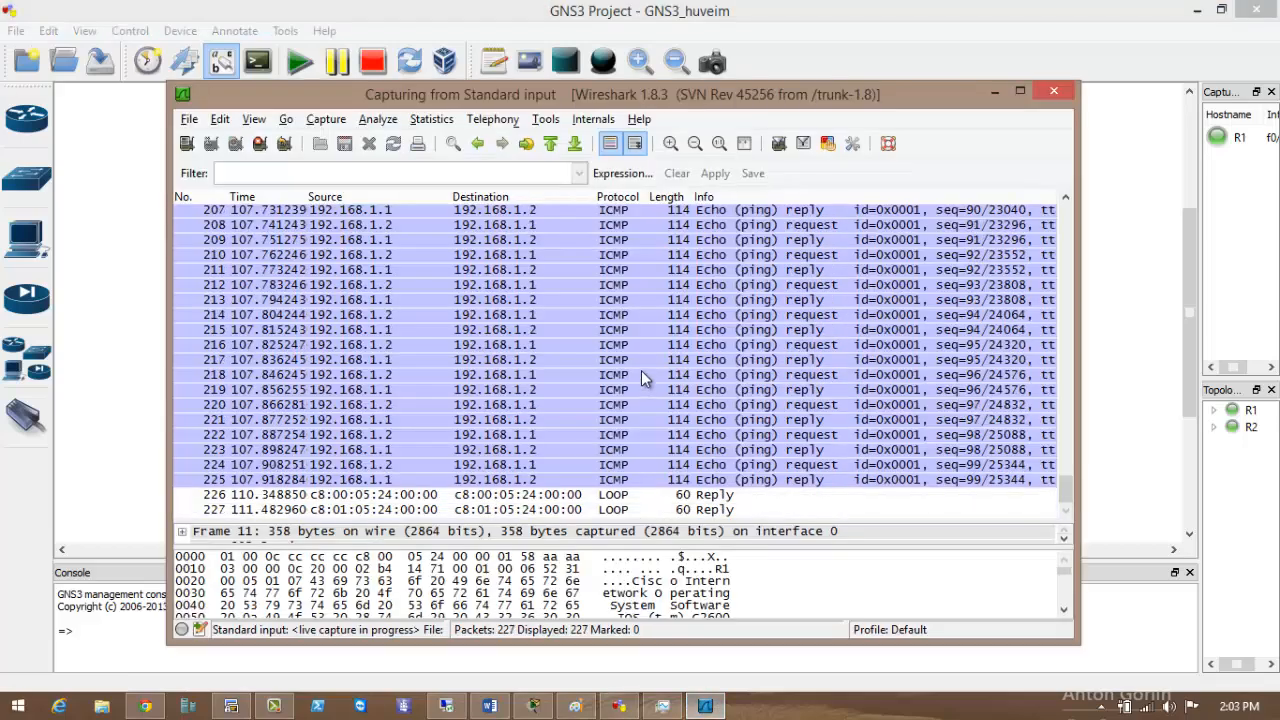
{"action": "scroll", "coordinate": [642, 369], "scroll_direction": "up", "scroll_amount": 3}
{"action": "scroll", "coordinate": [642, 371], "scroll_direction": "down", "scroll_amount": 2}
{"action": "scroll", "coordinate": [644, 372], "scroll_direction": "down", "scroll_amount": 1}
{"action": "left_click", "coordinate": [995, 93]}
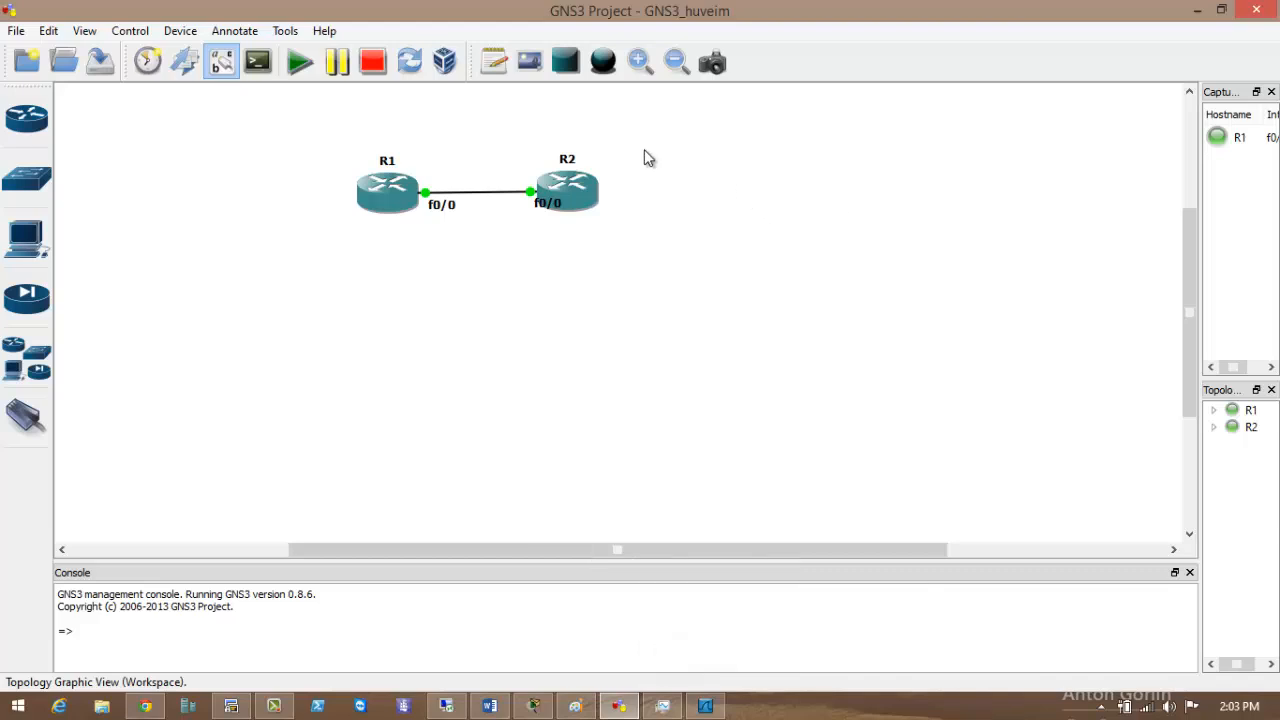
Select routers R1 and R2 and stop them.
{"action": "left_click_drag", "start_coordinate": [645, 148], "coordinate": [256, 257]}
{"action": "left_click", "coordinate": [382, 344]}
{"action": "left_click_drag", "start_coordinate": [291, 137], "coordinate": [655, 246]}
{"action": "left_click_drag", "start_coordinate": [663, 154], "coordinate": [703, 291]}
{"action": "left_click", "coordinate": [371, 61]}
Add Ethernet switch SW1 below R1 and Ethernet hub HUB1 to its right.
{"action": "left_click", "coordinate": [27, 178]}
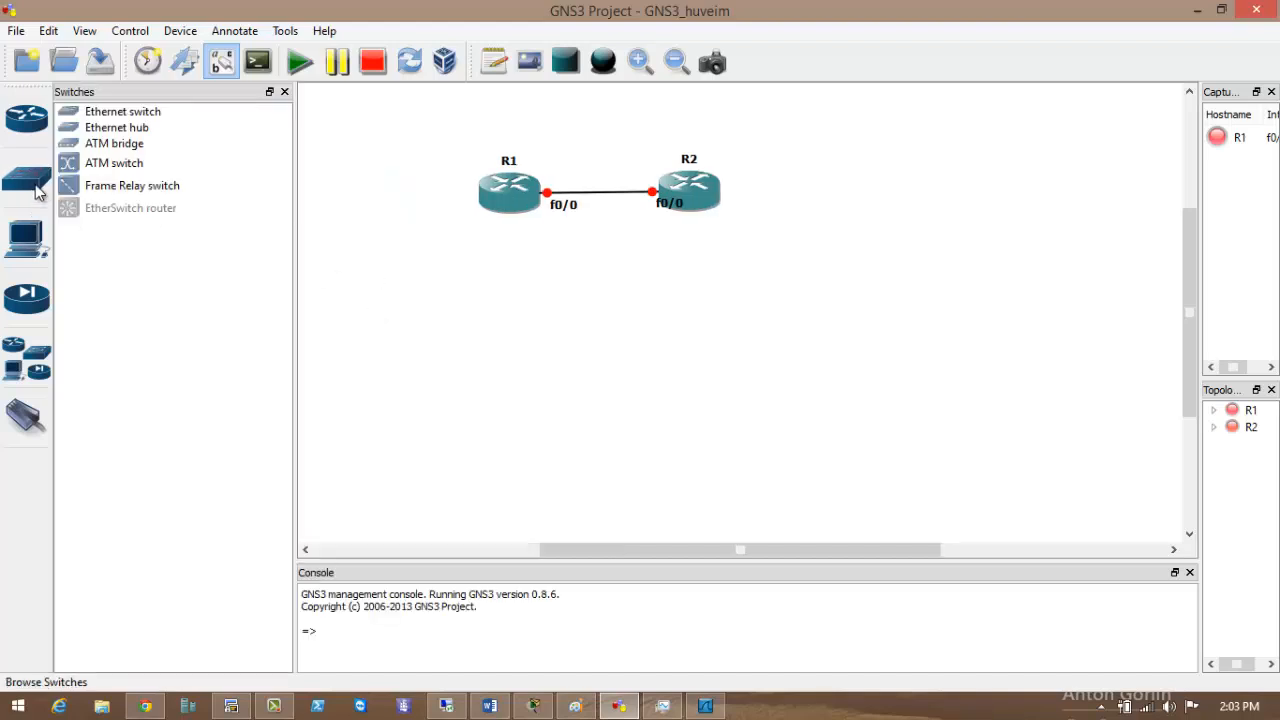
{"action": "left_click_drag", "start_coordinate": [114, 112], "coordinate": [549, 338]}
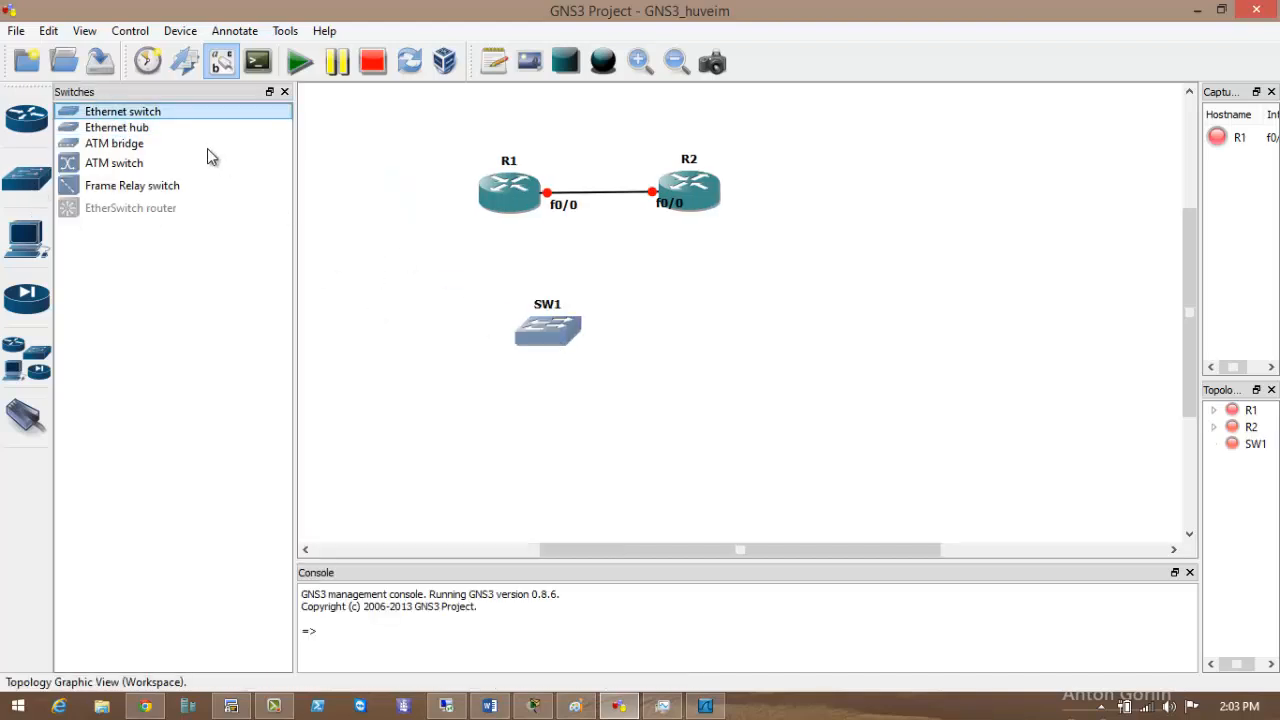
{"action": "left_click_drag", "start_coordinate": [117, 128], "coordinate": [835, 294]}
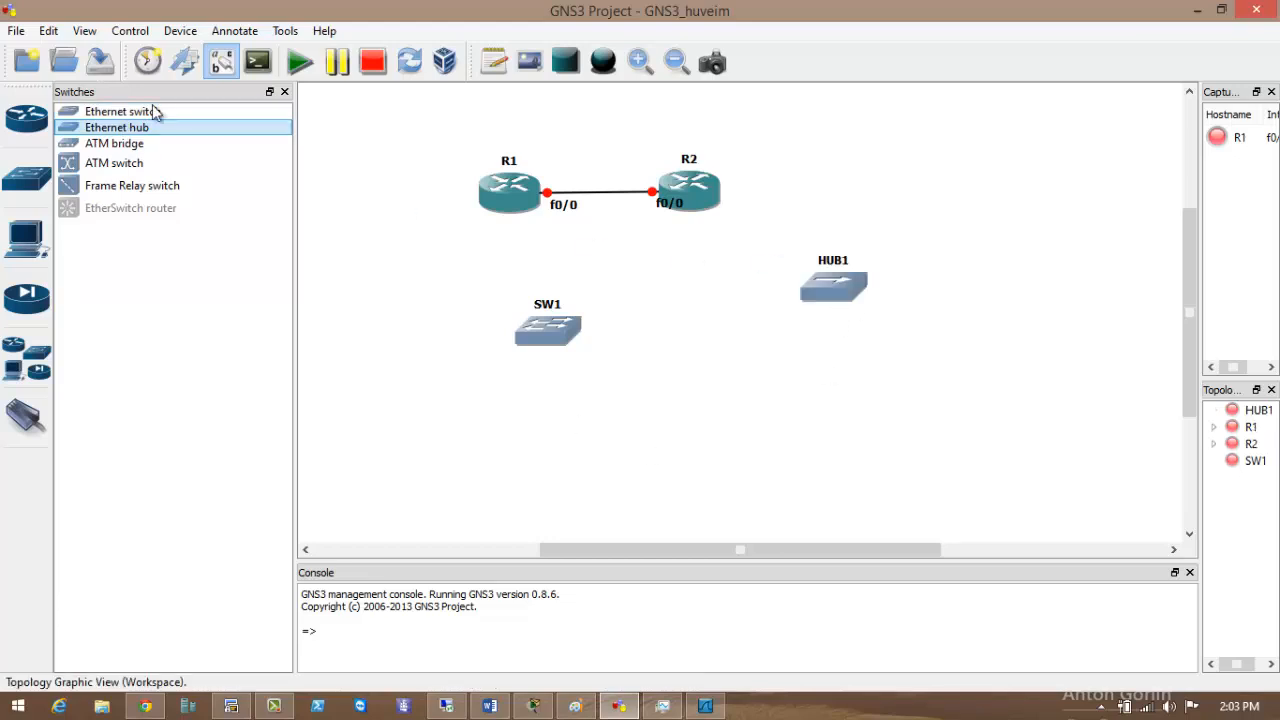
{"action": "left_click", "coordinate": [98, 148]}
{"action": "left_click", "coordinate": [110, 165]}
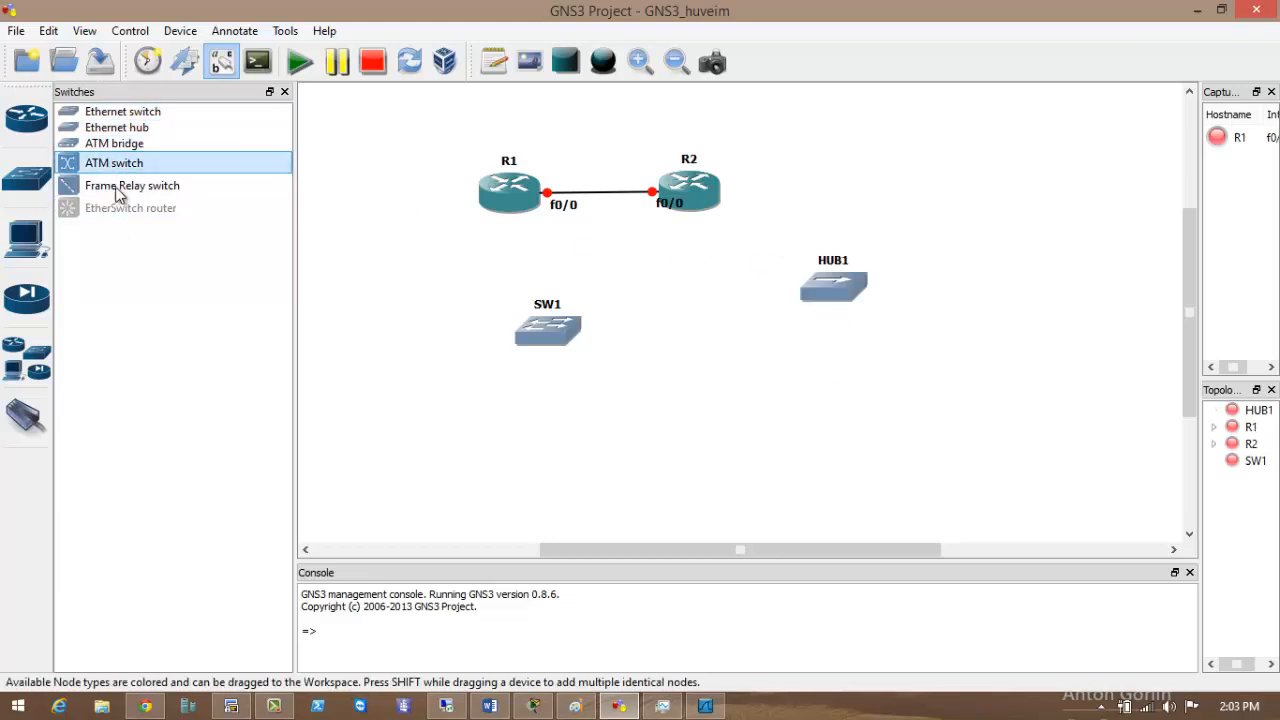
{"action": "left_click", "coordinate": [118, 186]}
{"action": "left_click", "coordinate": [383, 195]}
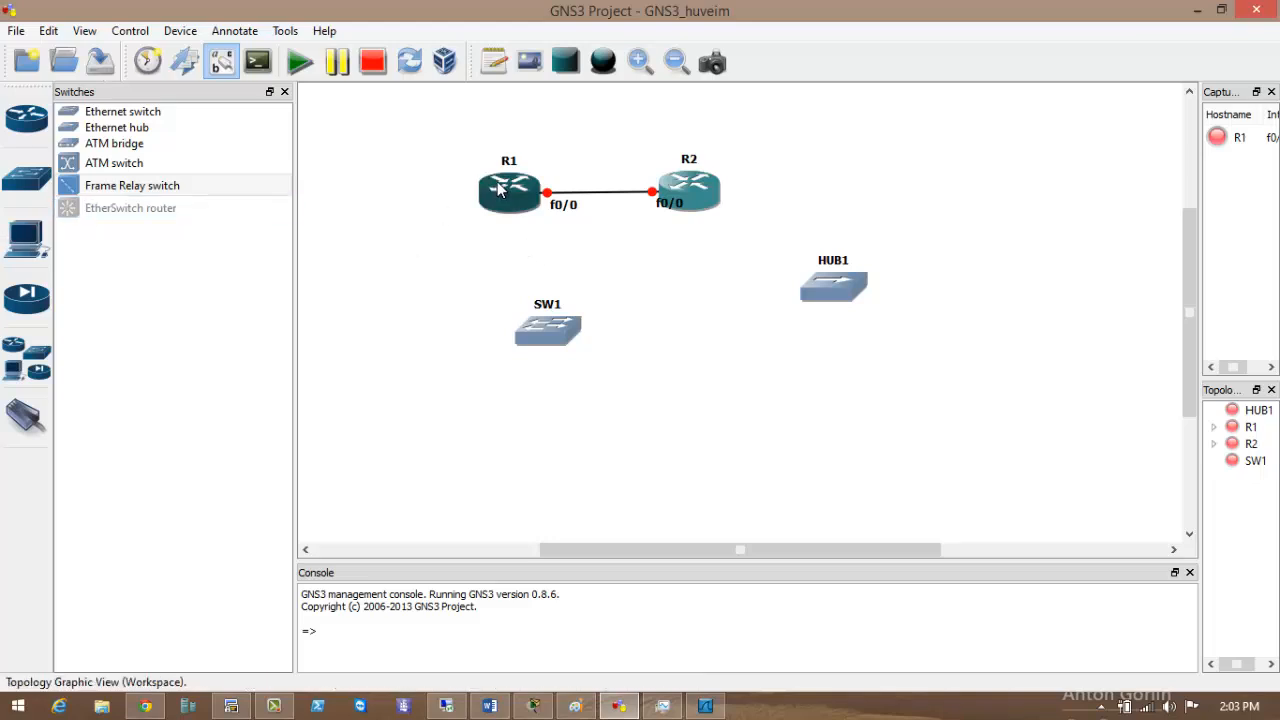
{"action": "double_click", "coordinate": [500, 190]}
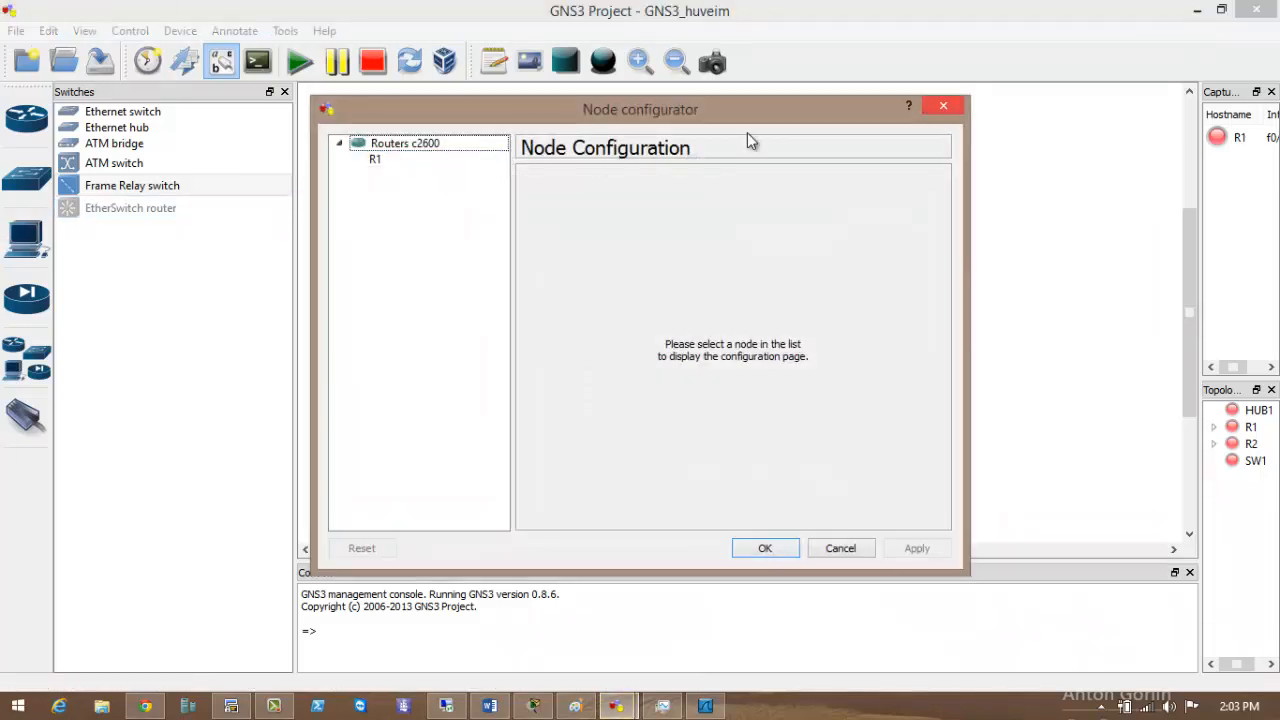
Install an NM-16ESW module in R1's slot 1 and confirm the configuration.
{"action": "key", "text": "Escape"}
{"action": "double_click", "coordinate": [507, 187]}
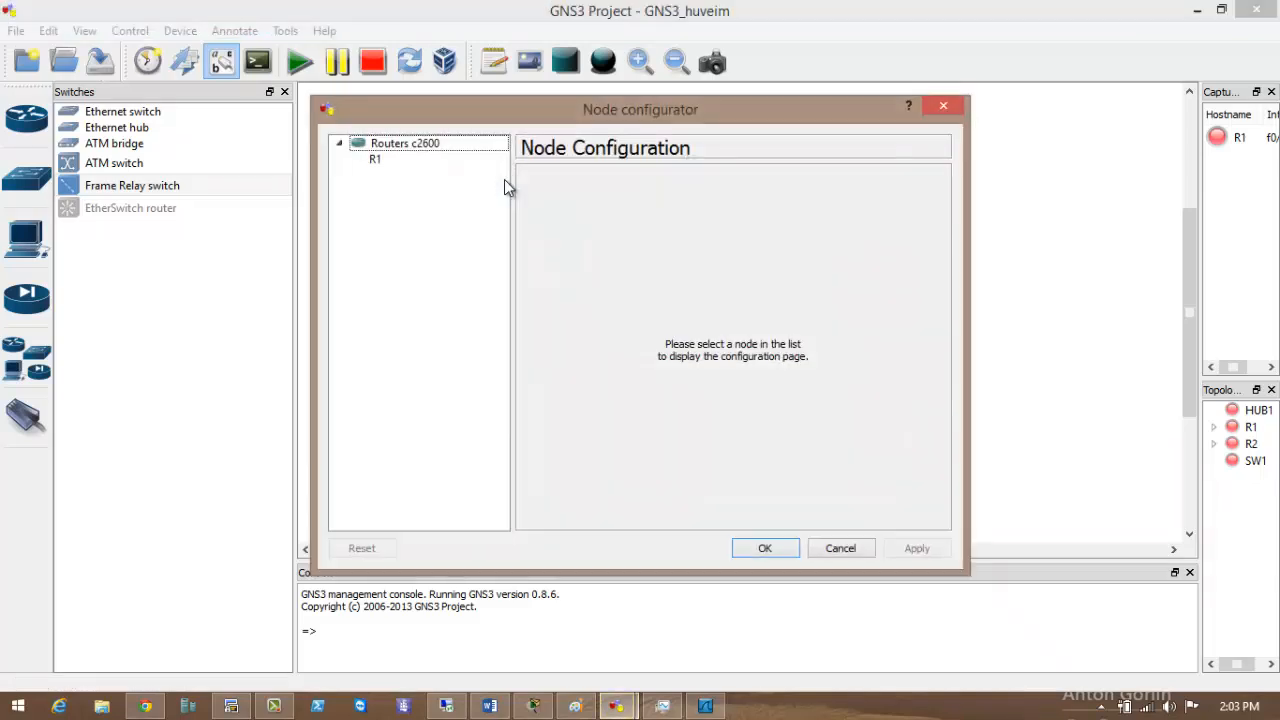
{"action": "left_click", "coordinate": [438, 164]}
{"action": "left_click", "coordinate": [708, 185]}
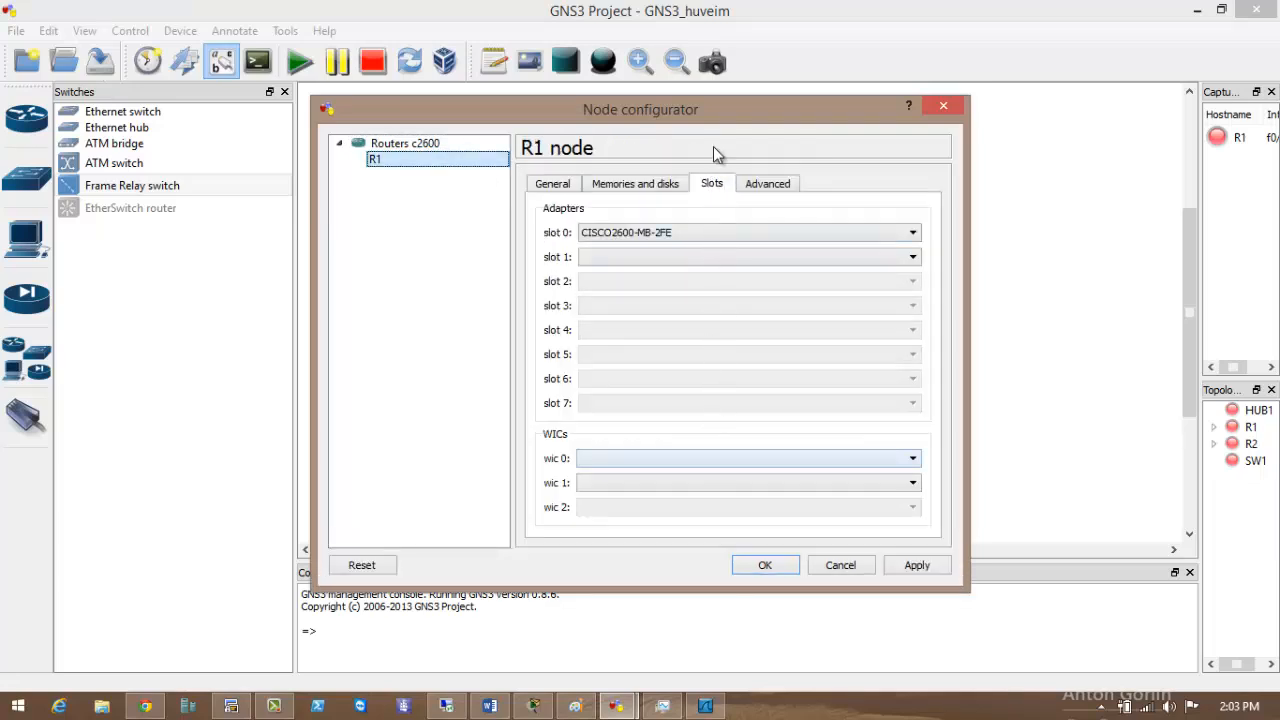
{"action": "left_click", "coordinate": [710, 257]}
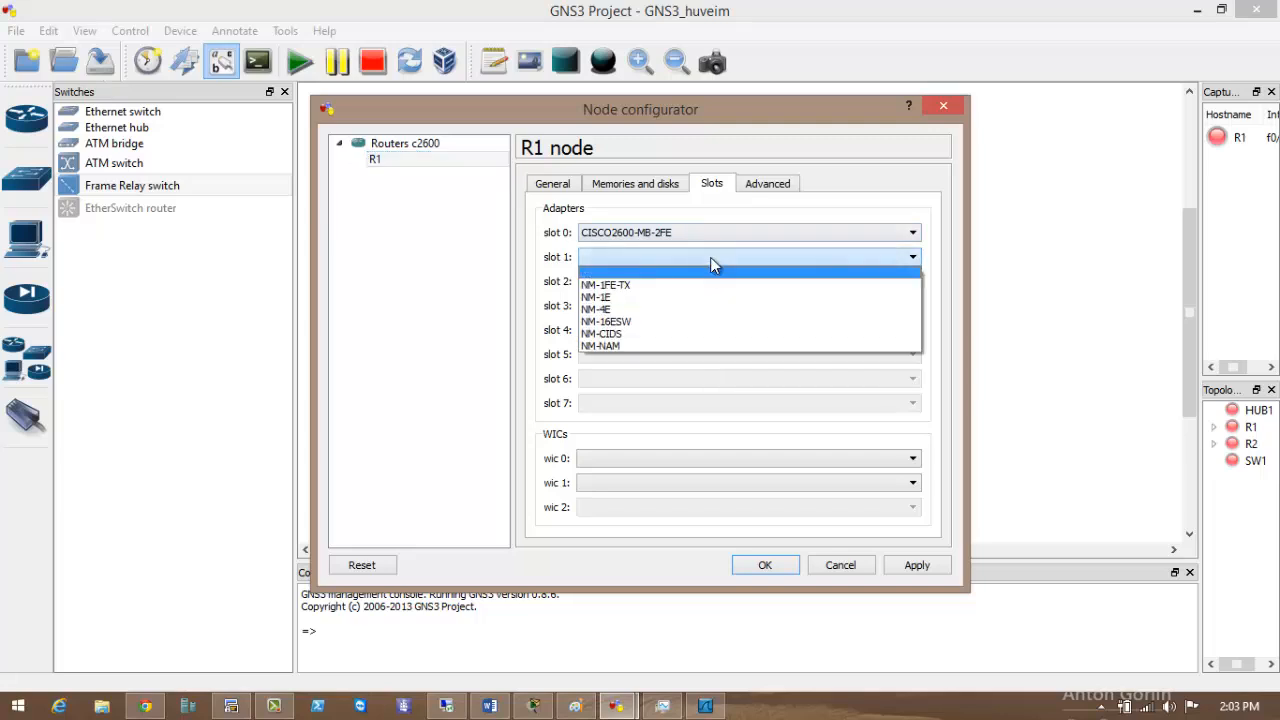
{"action": "left_click", "coordinate": [621, 322]}
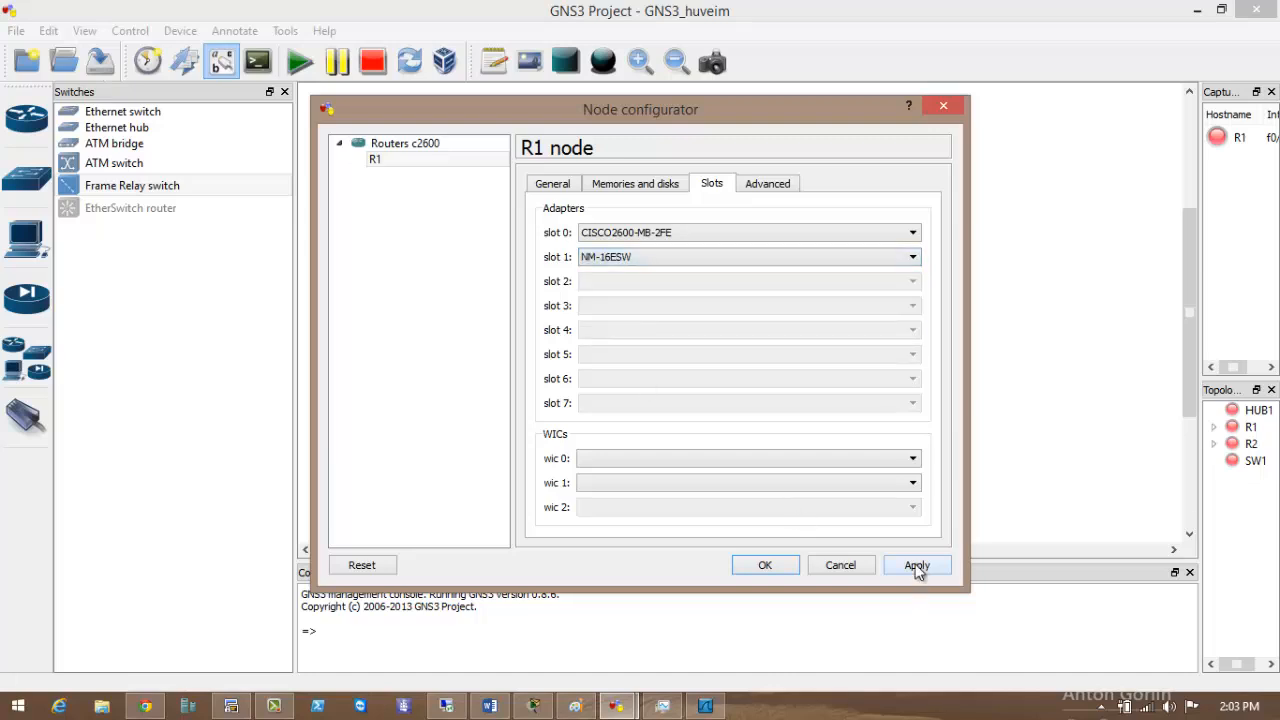
{"action": "left_click", "coordinate": [762, 567]}
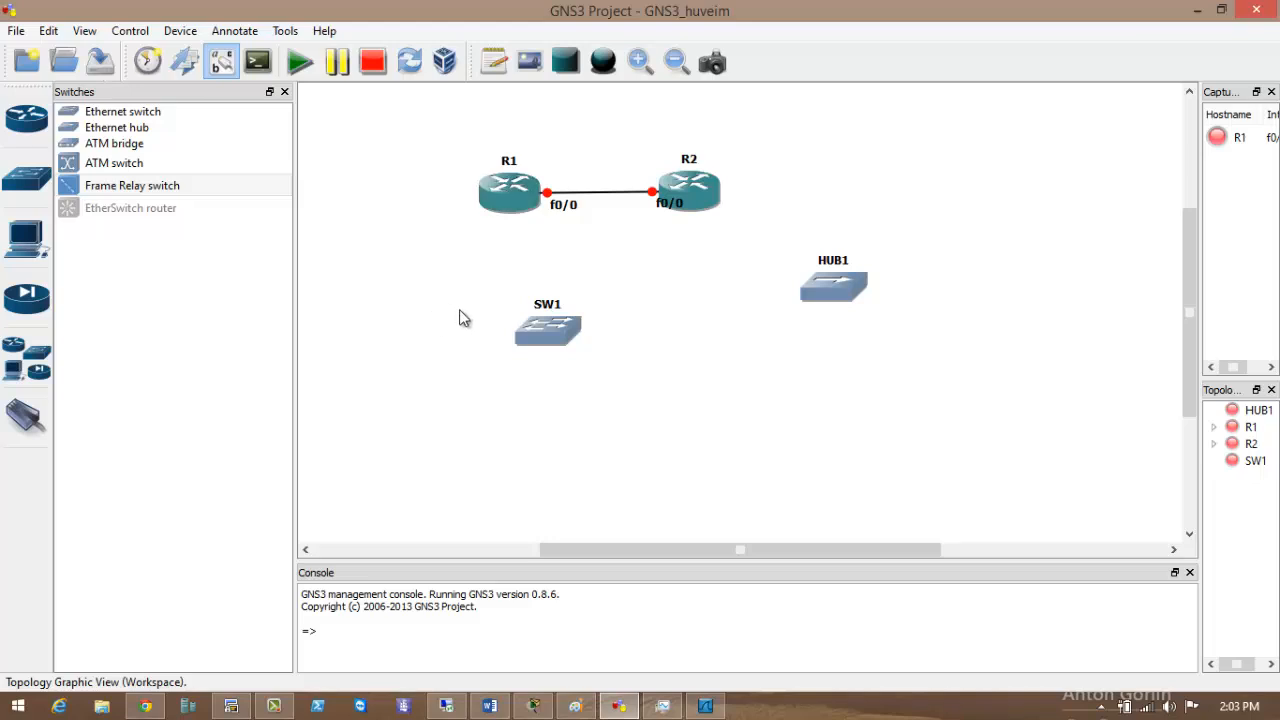
Link R1's f1/0 interface to SW1's port 1.
{"action": "left_click", "coordinate": [24, 415]}
{"action": "left_click", "coordinate": [498, 195]}
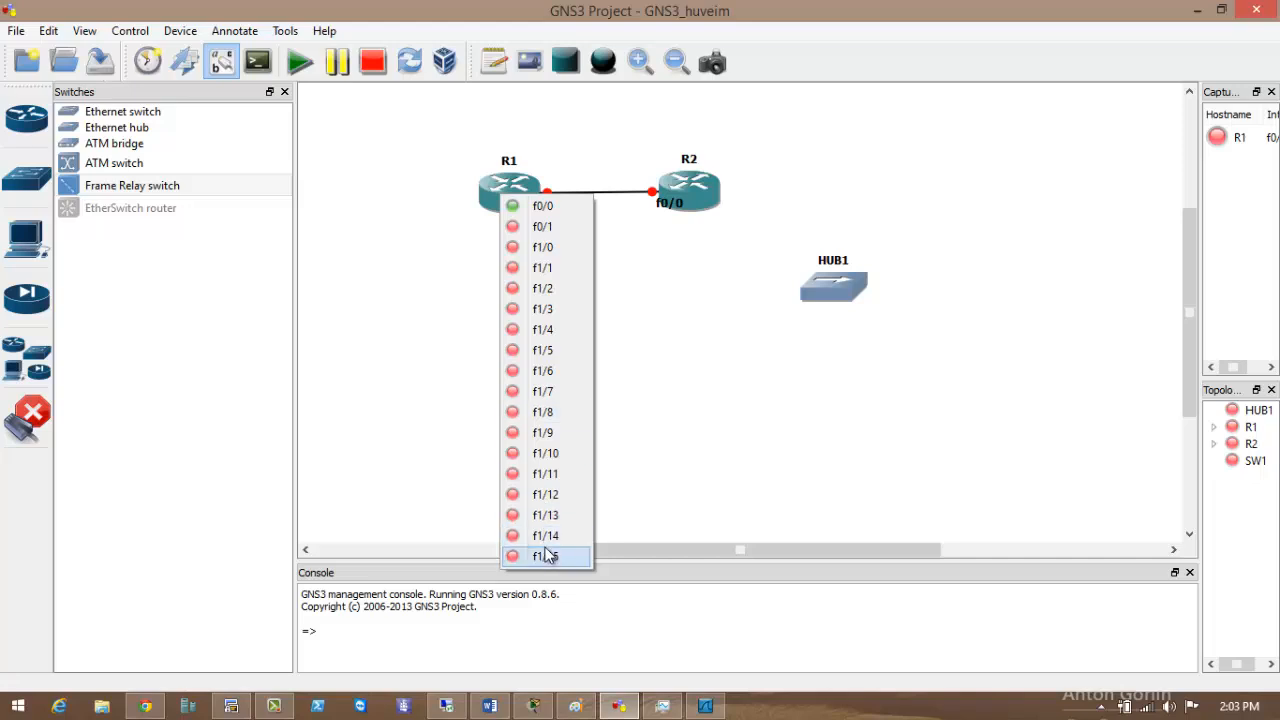
{"action": "left_click", "coordinate": [547, 247]}
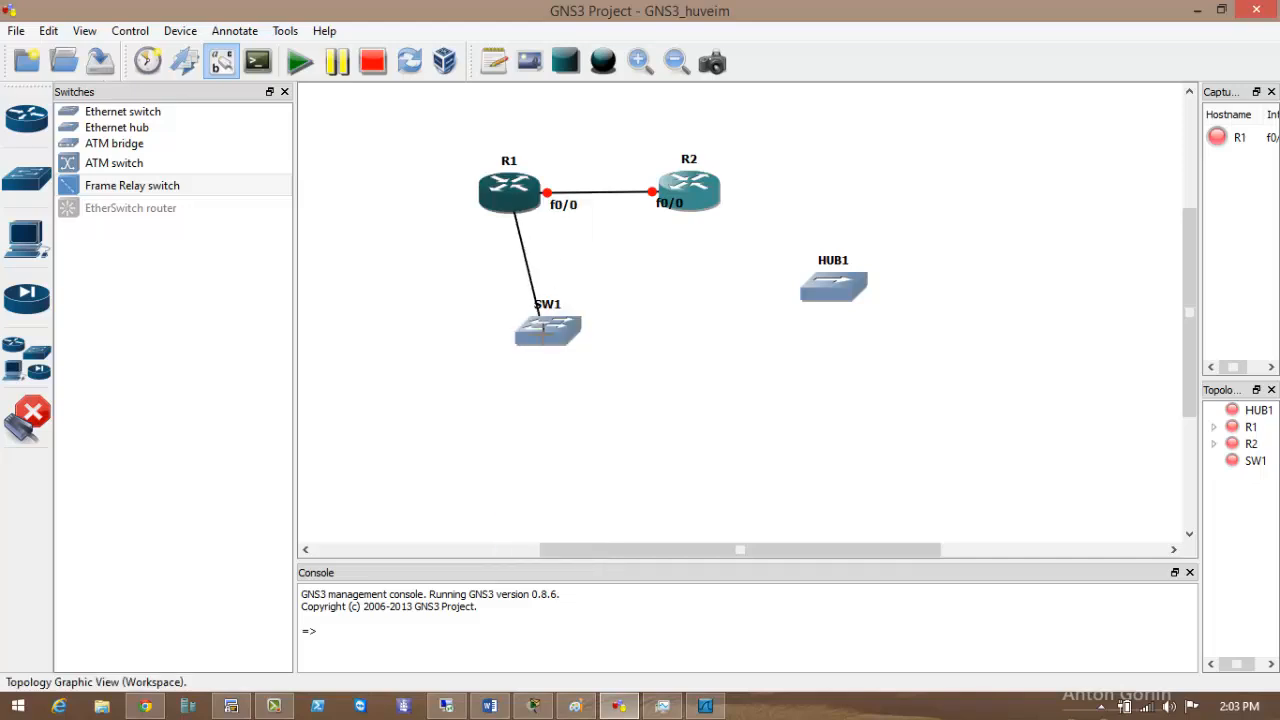
{"action": "left_click", "coordinate": [543, 334]}
{"action": "left_click", "coordinate": [561, 350]}
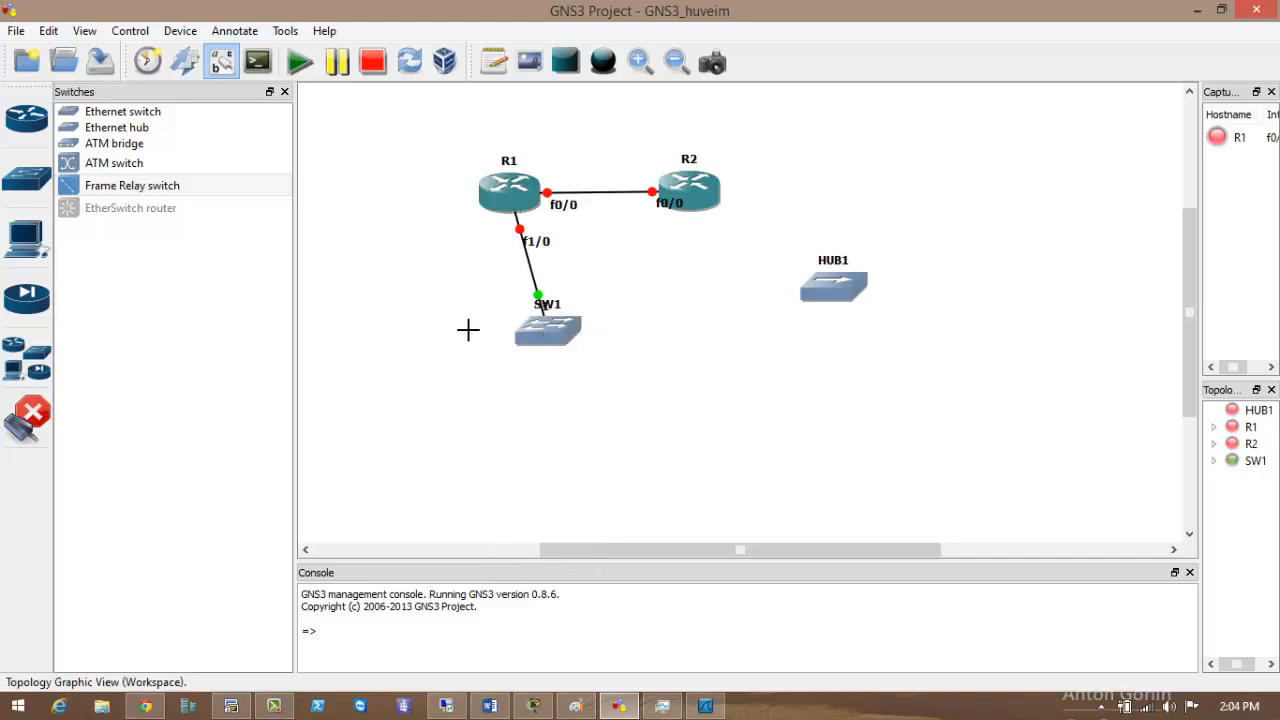
{"action": "left_click_drag", "start_coordinate": [449, 150], "coordinate": [582, 226]}
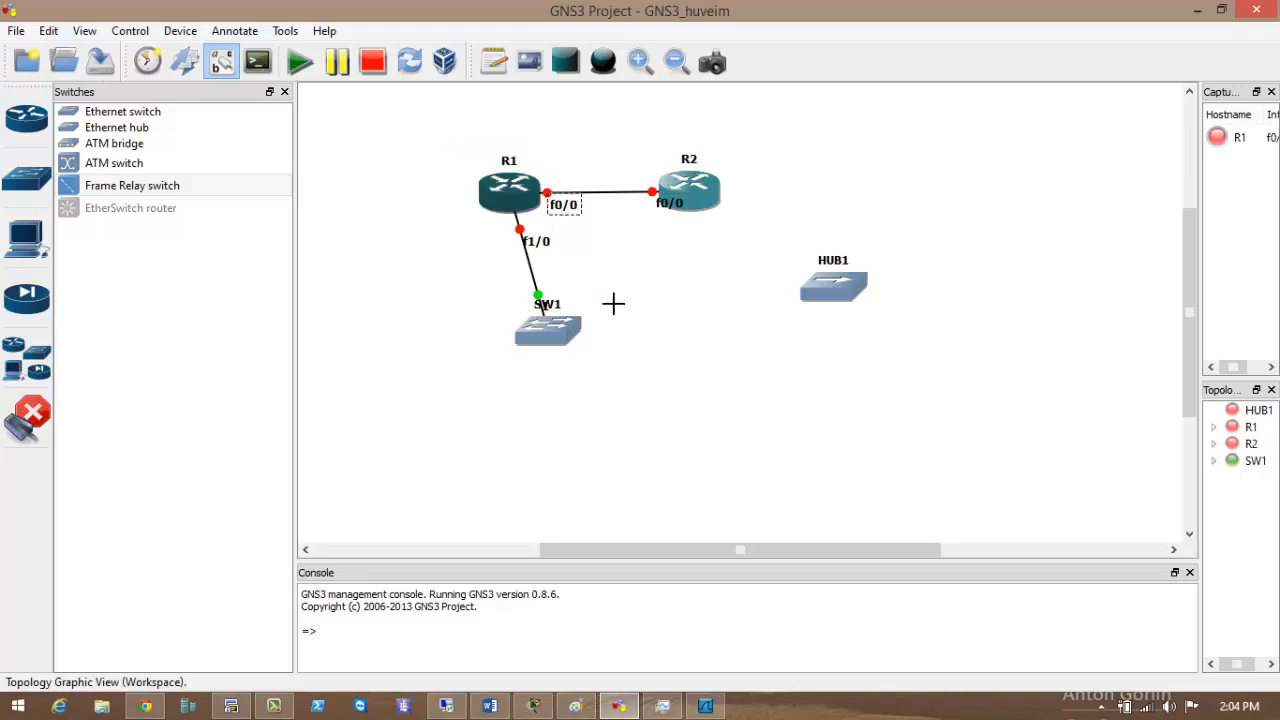
{"action": "key", "text": "Escape"}
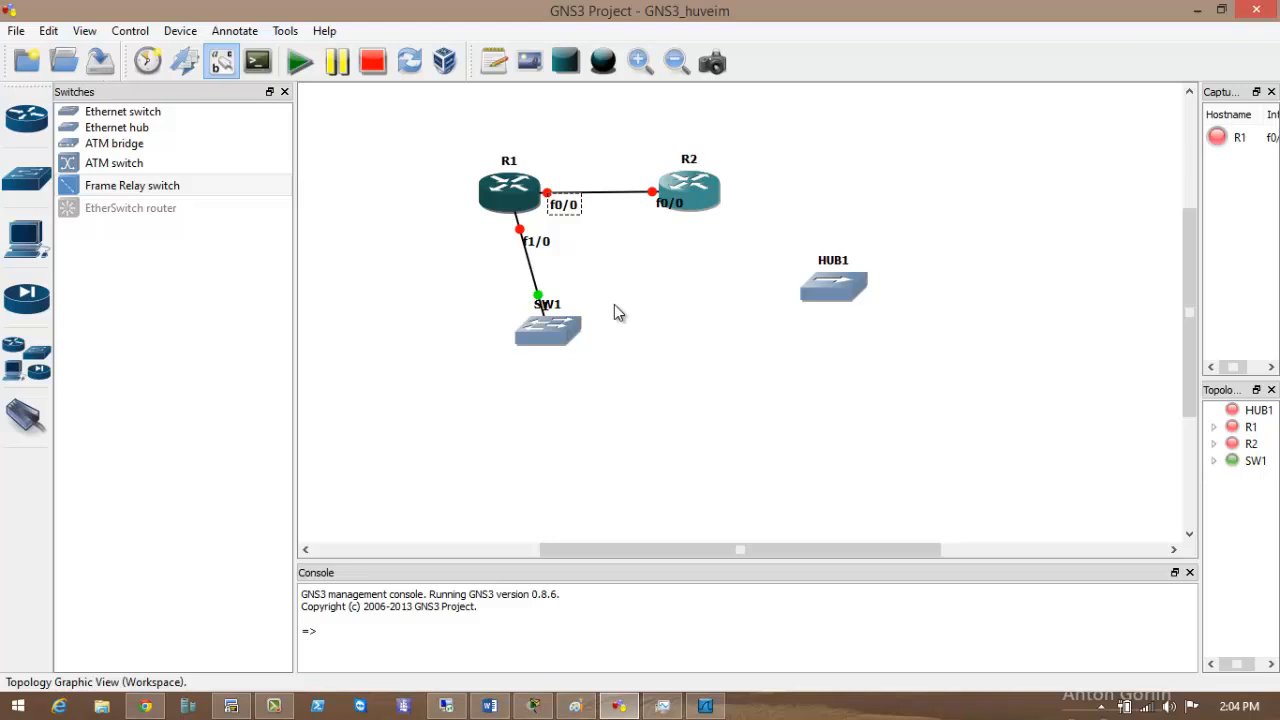
Look over the four devices in the topology, then bring up the Word document of GNS3 notes.
{"action": "left_click", "coordinate": [630, 285]}
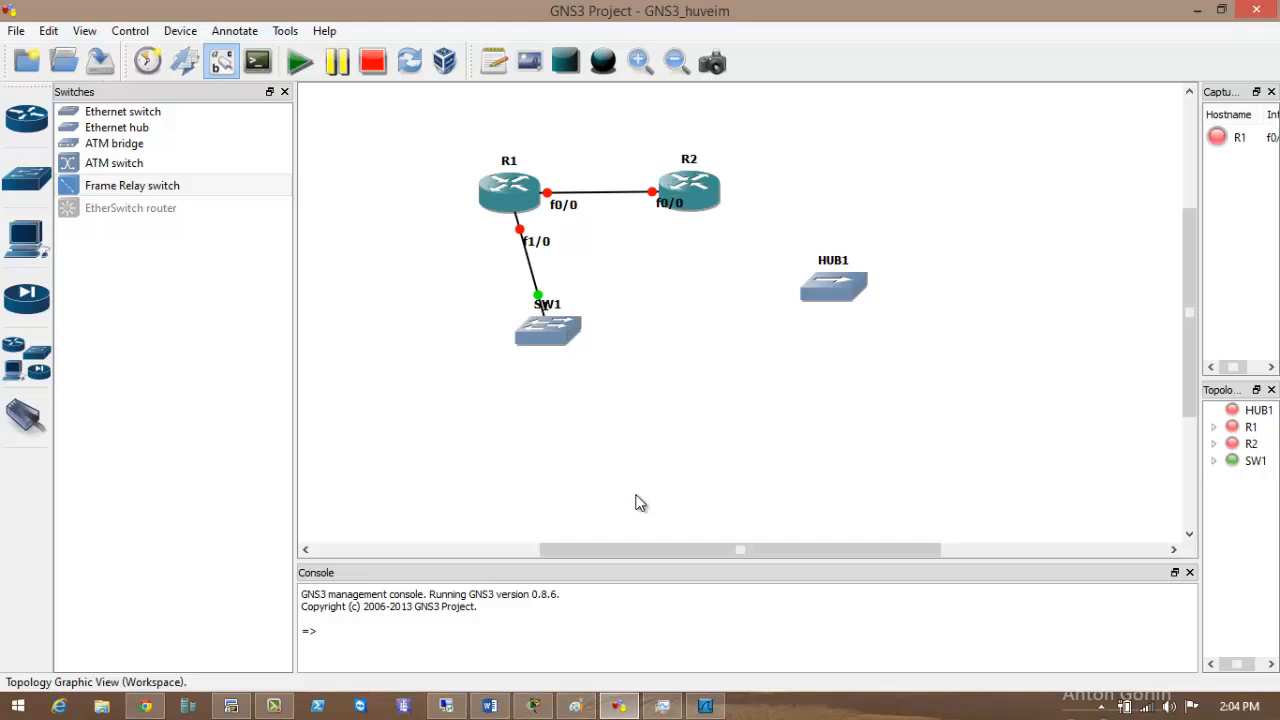
{"action": "left_click_drag", "start_coordinate": [430, 138], "coordinate": [941, 401]}
{"action": "left_click", "coordinate": [706, 413]}
{"action": "left_click_drag", "start_coordinate": [451, 151], "coordinate": [560, 203]}
{"action": "left_click_drag", "start_coordinate": [449, 226], "coordinate": [638, 404]}
{"action": "left_click", "coordinate": [750, 413]}
{"action": "left_click", "coordinate": [490, 706]}
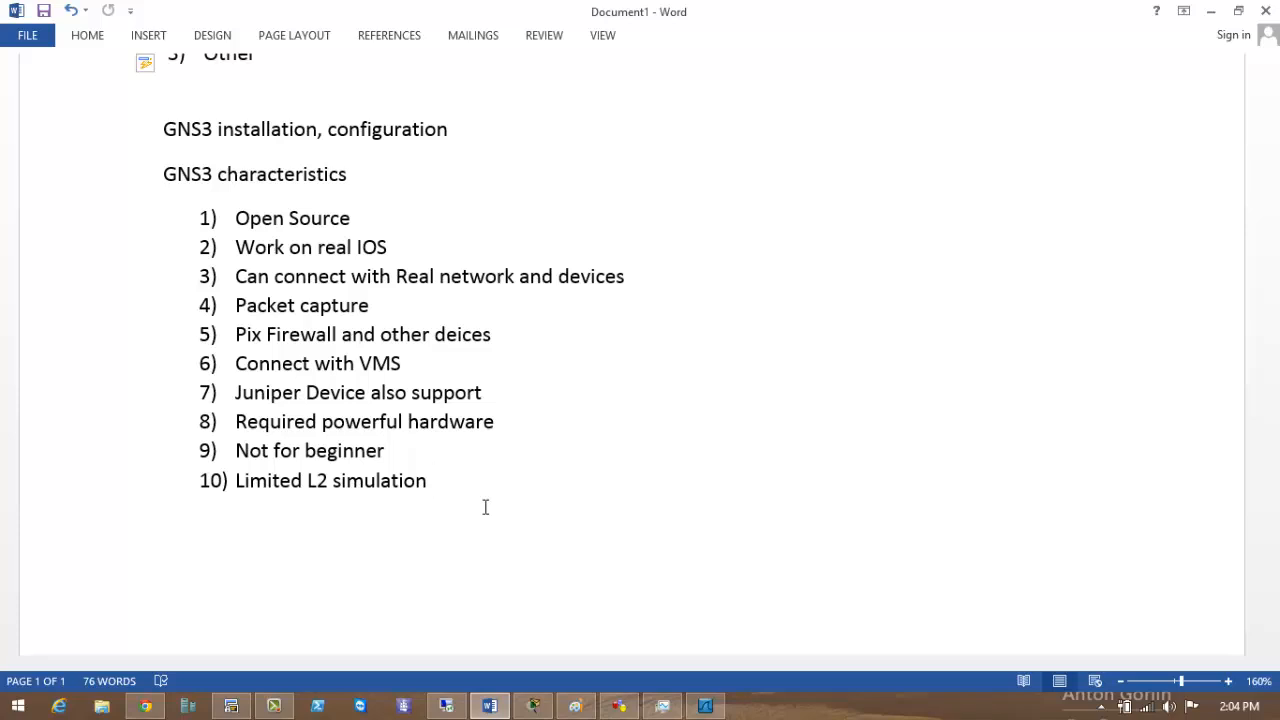
{"action": "left_click_drag", "start_coordinate": [449, 491], "coordinate": [220, 130]}
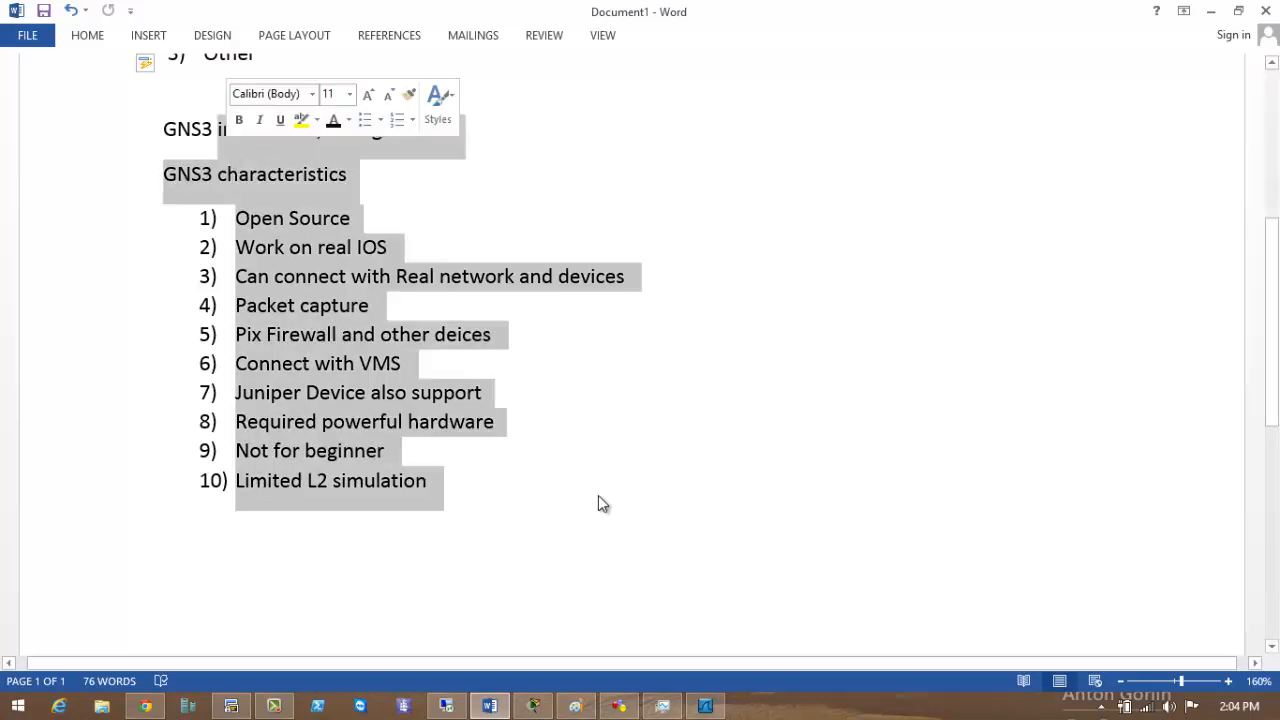
{"action": "left_click", "coordinate": [637, 546]}
{"action": "scroll", "coordinate": [637, 546], "scroll_direction": "up", "scroll_amount": 3}
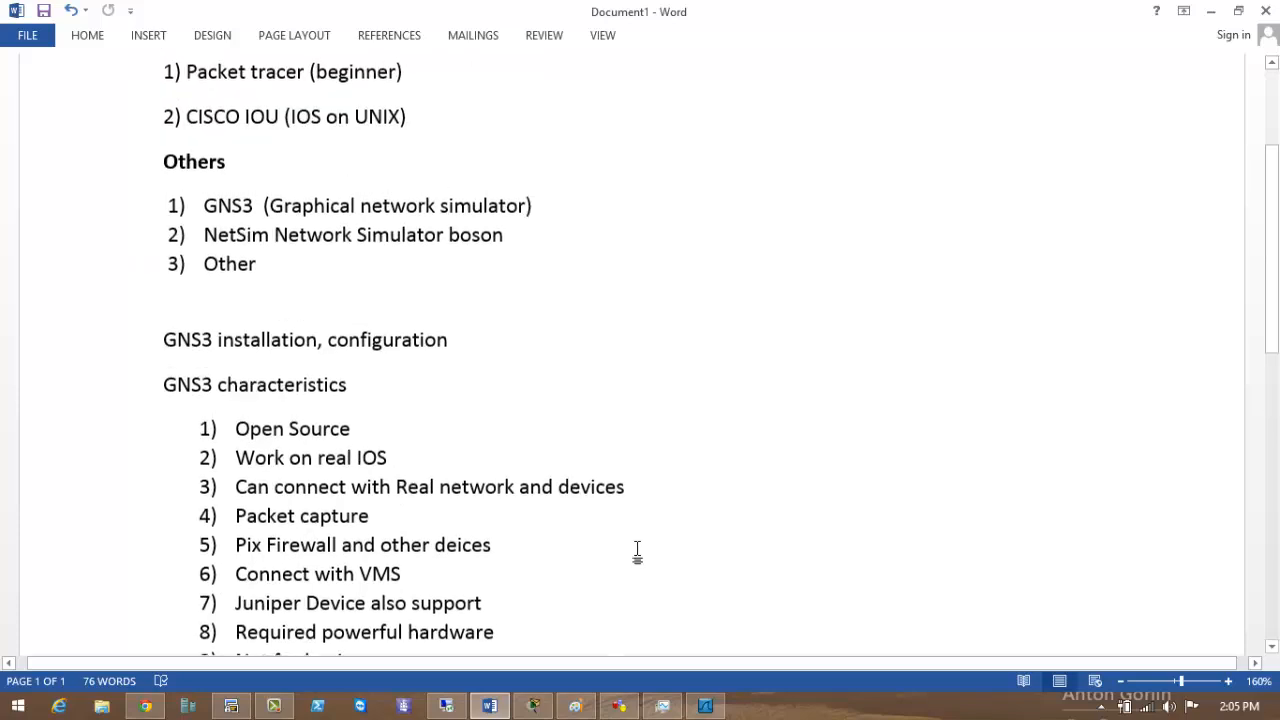
{"action": "scroll", "coordinate": [638, 550], "scroll_direction": "down", "scroll_amount": 3}
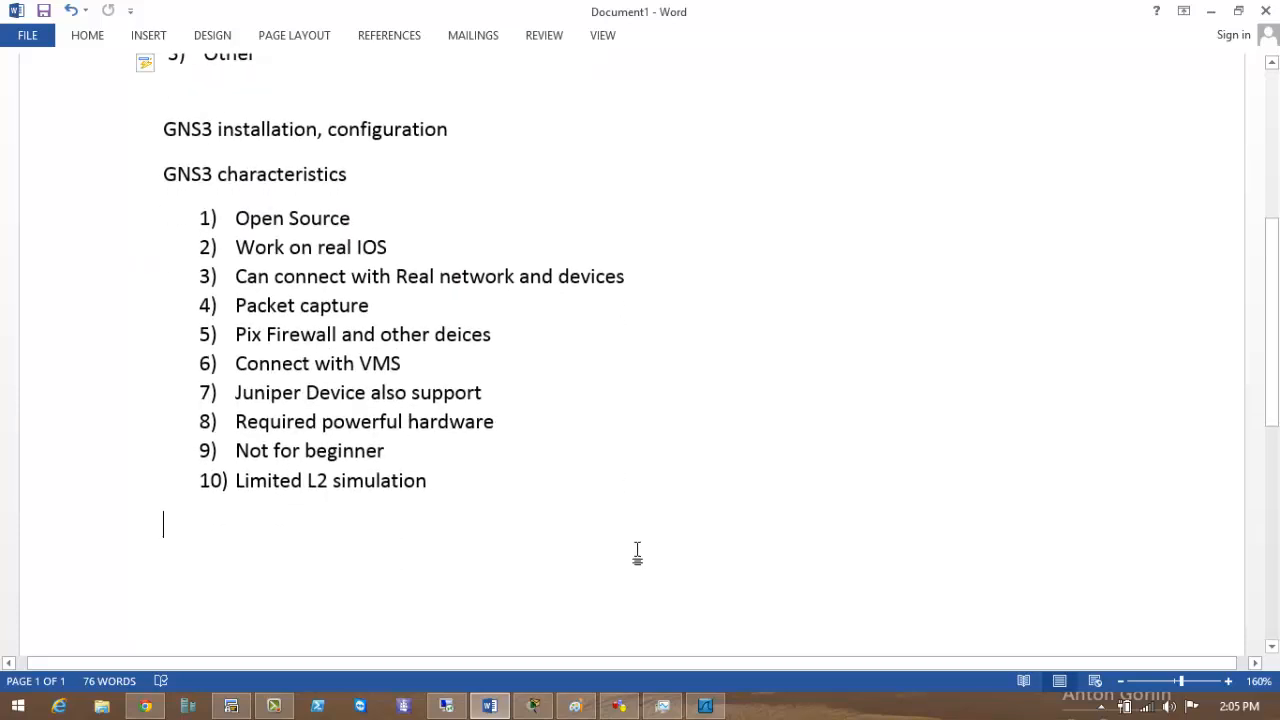
{"action": "scroll", "coordinate": [609, 606], "scroll_direction": "down", "scroll_amount": 1}
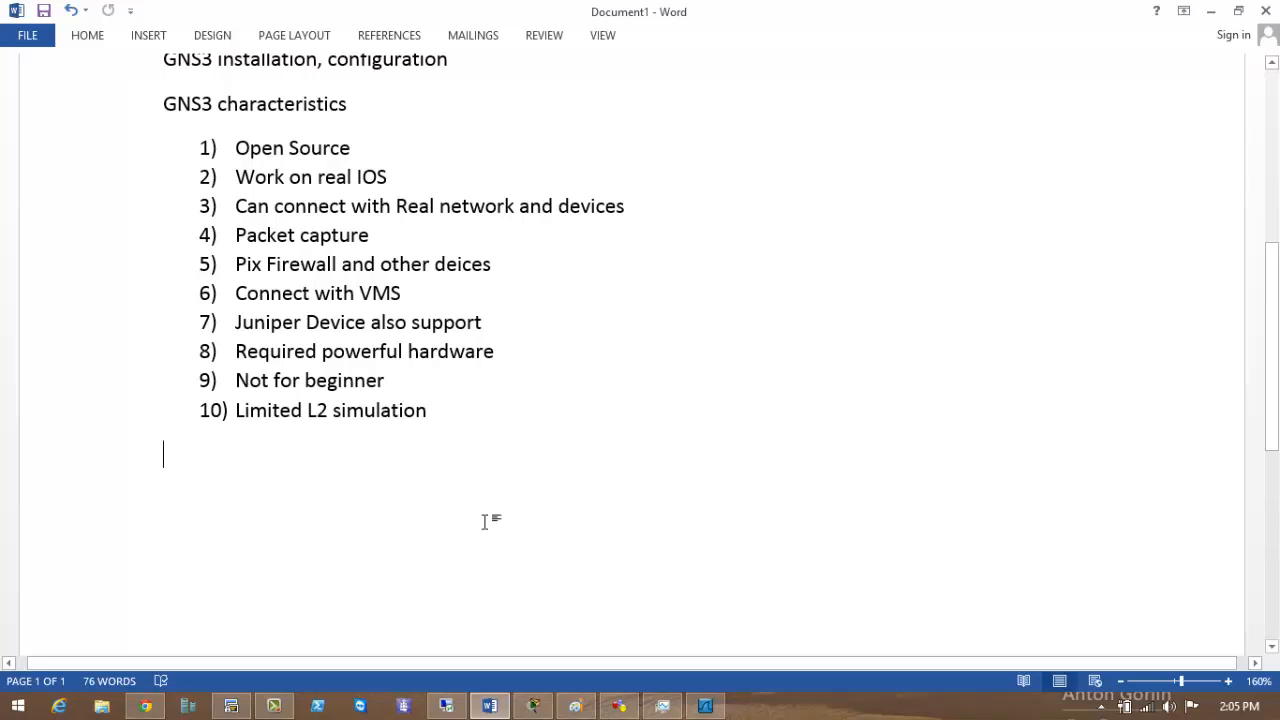